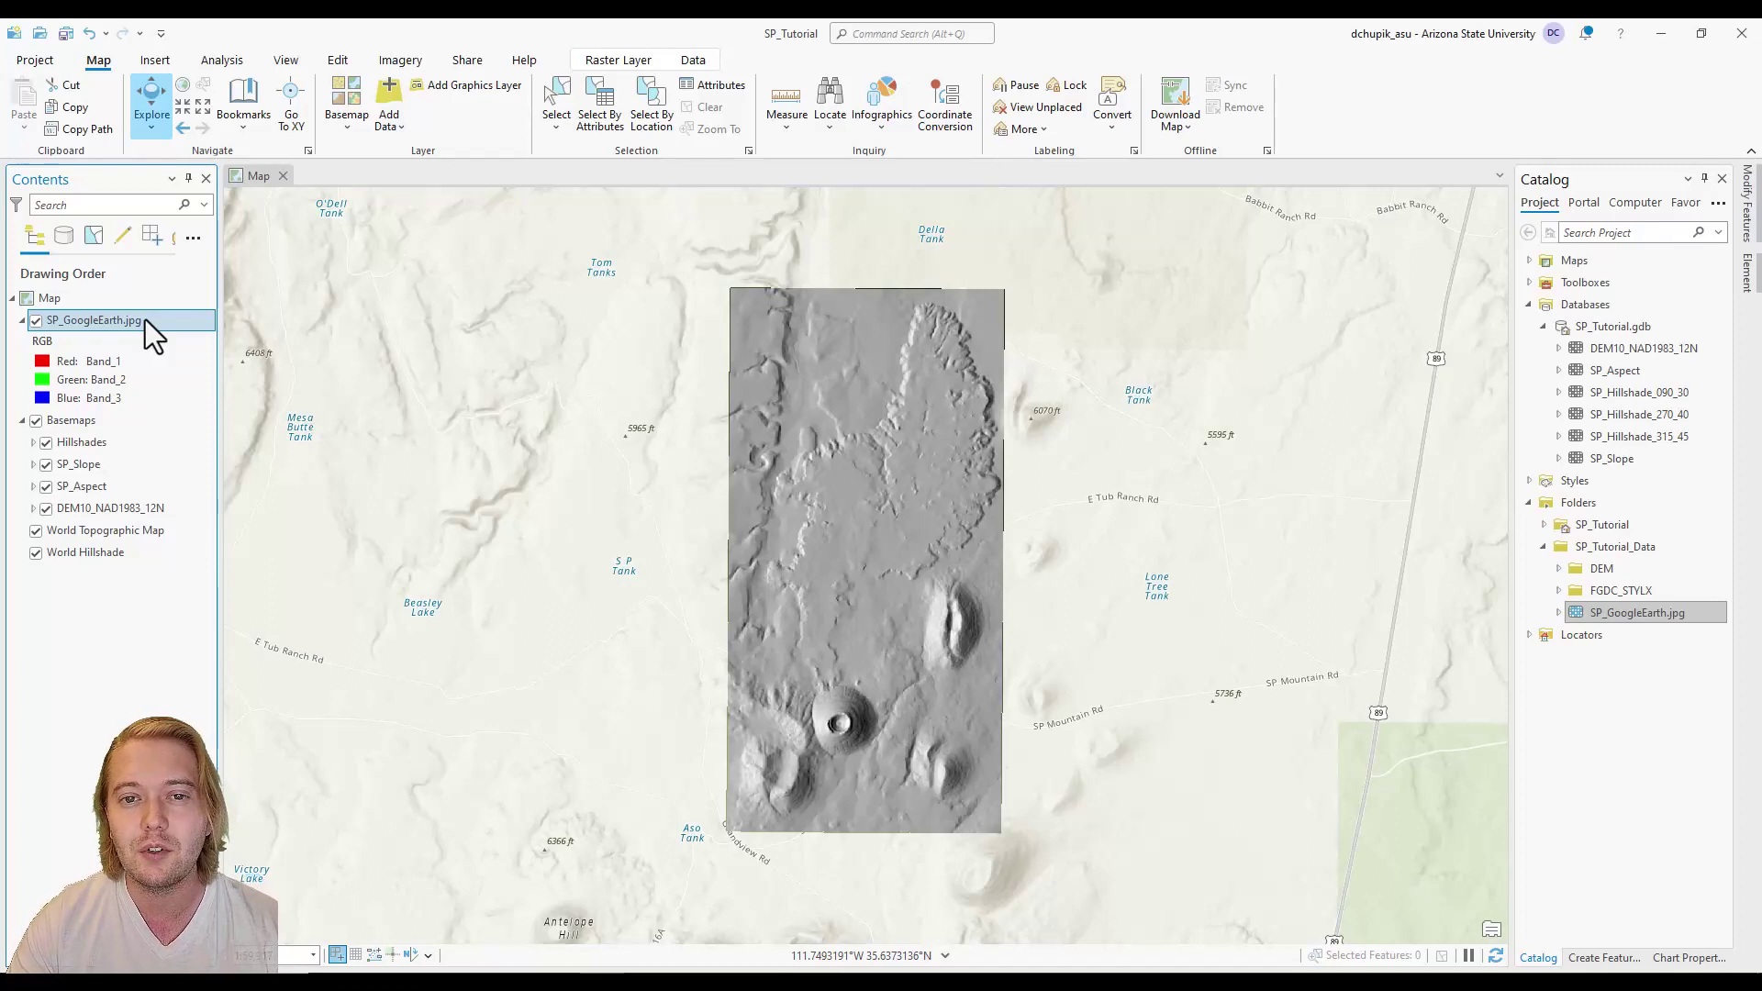
# Bring up the context menu of the SP_GoogleEarth.jpg layer in Contents.
pyautogui.rightClick(145, 320)
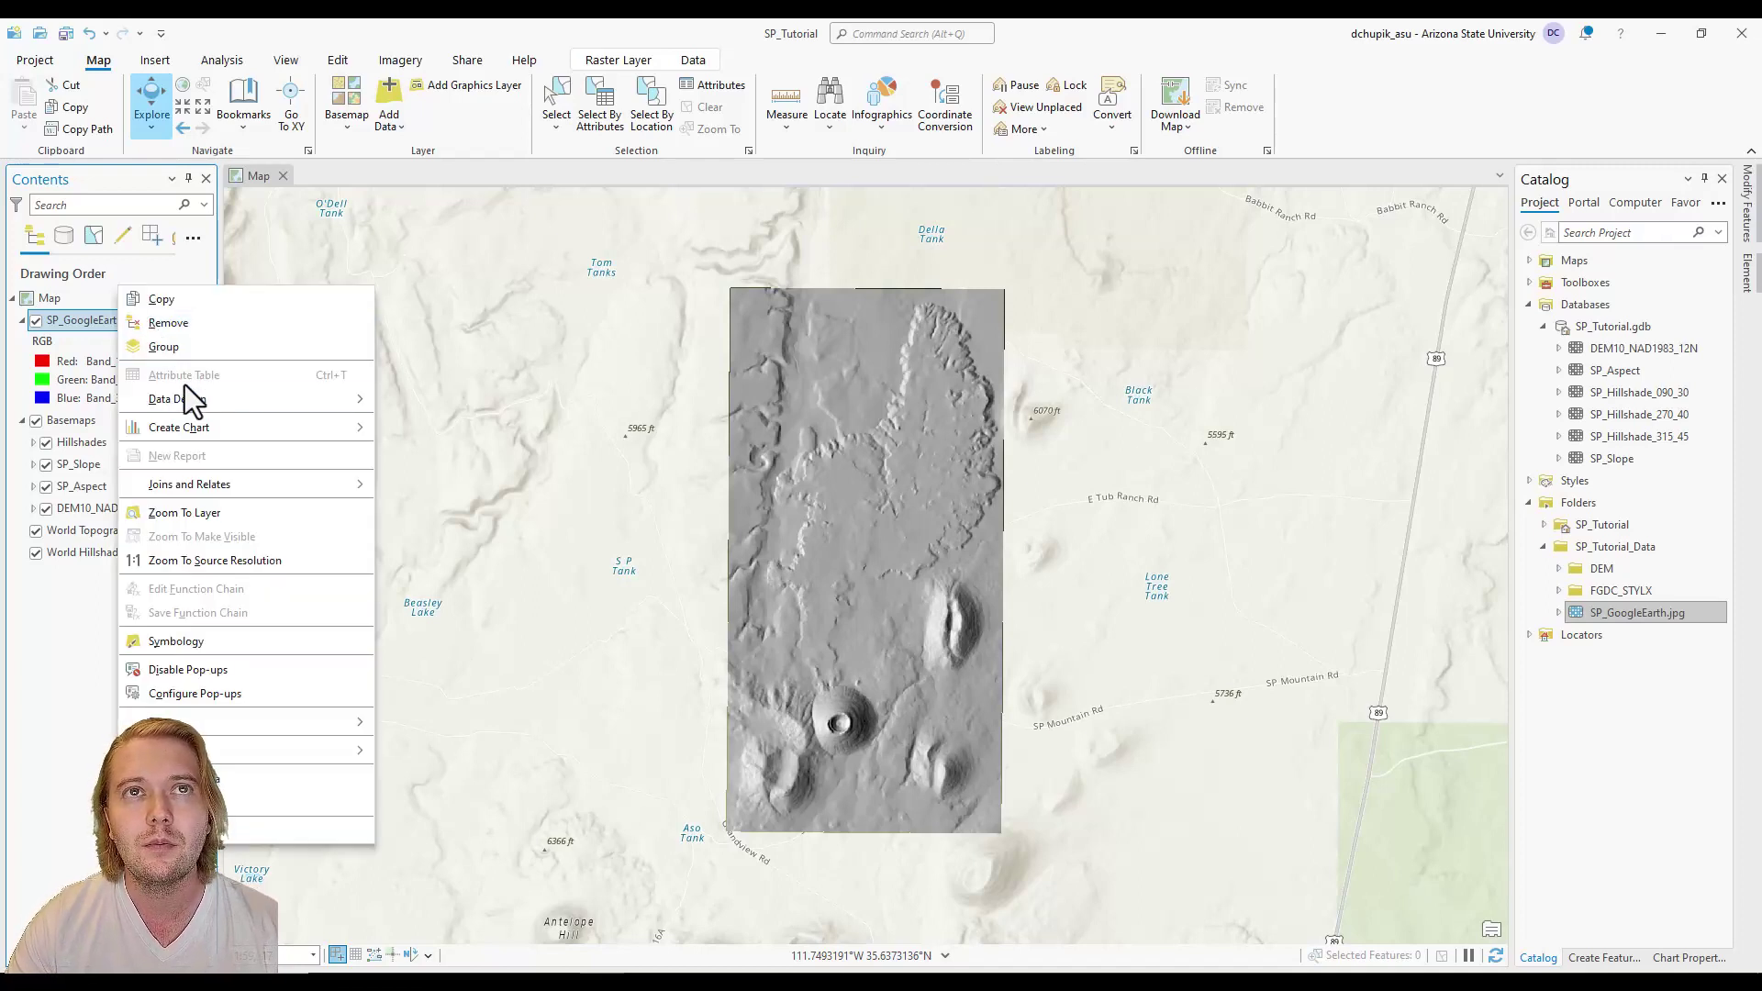
# Zoom the map to the full extent of the SP_GoogleEarth.jpg image.
pyautogui.click(278, 515)
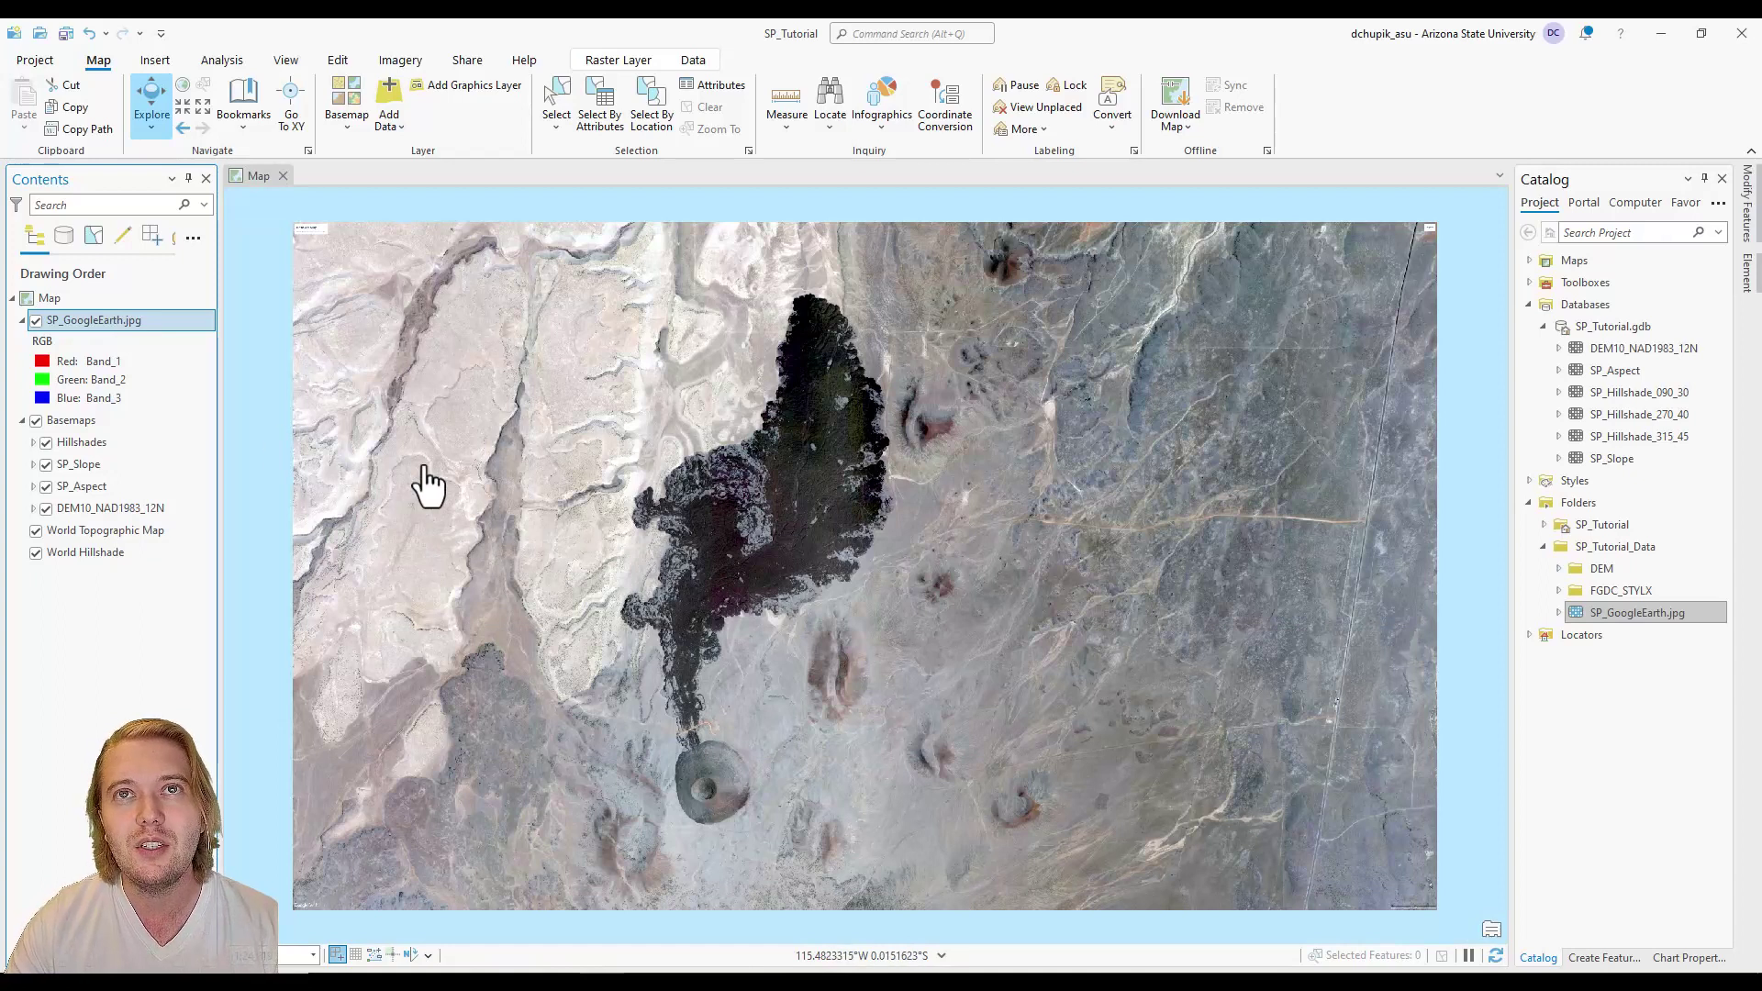
pyautogui.scroll(-3, 427, 487)
pyautogui.scroll(-3, 401, 488)
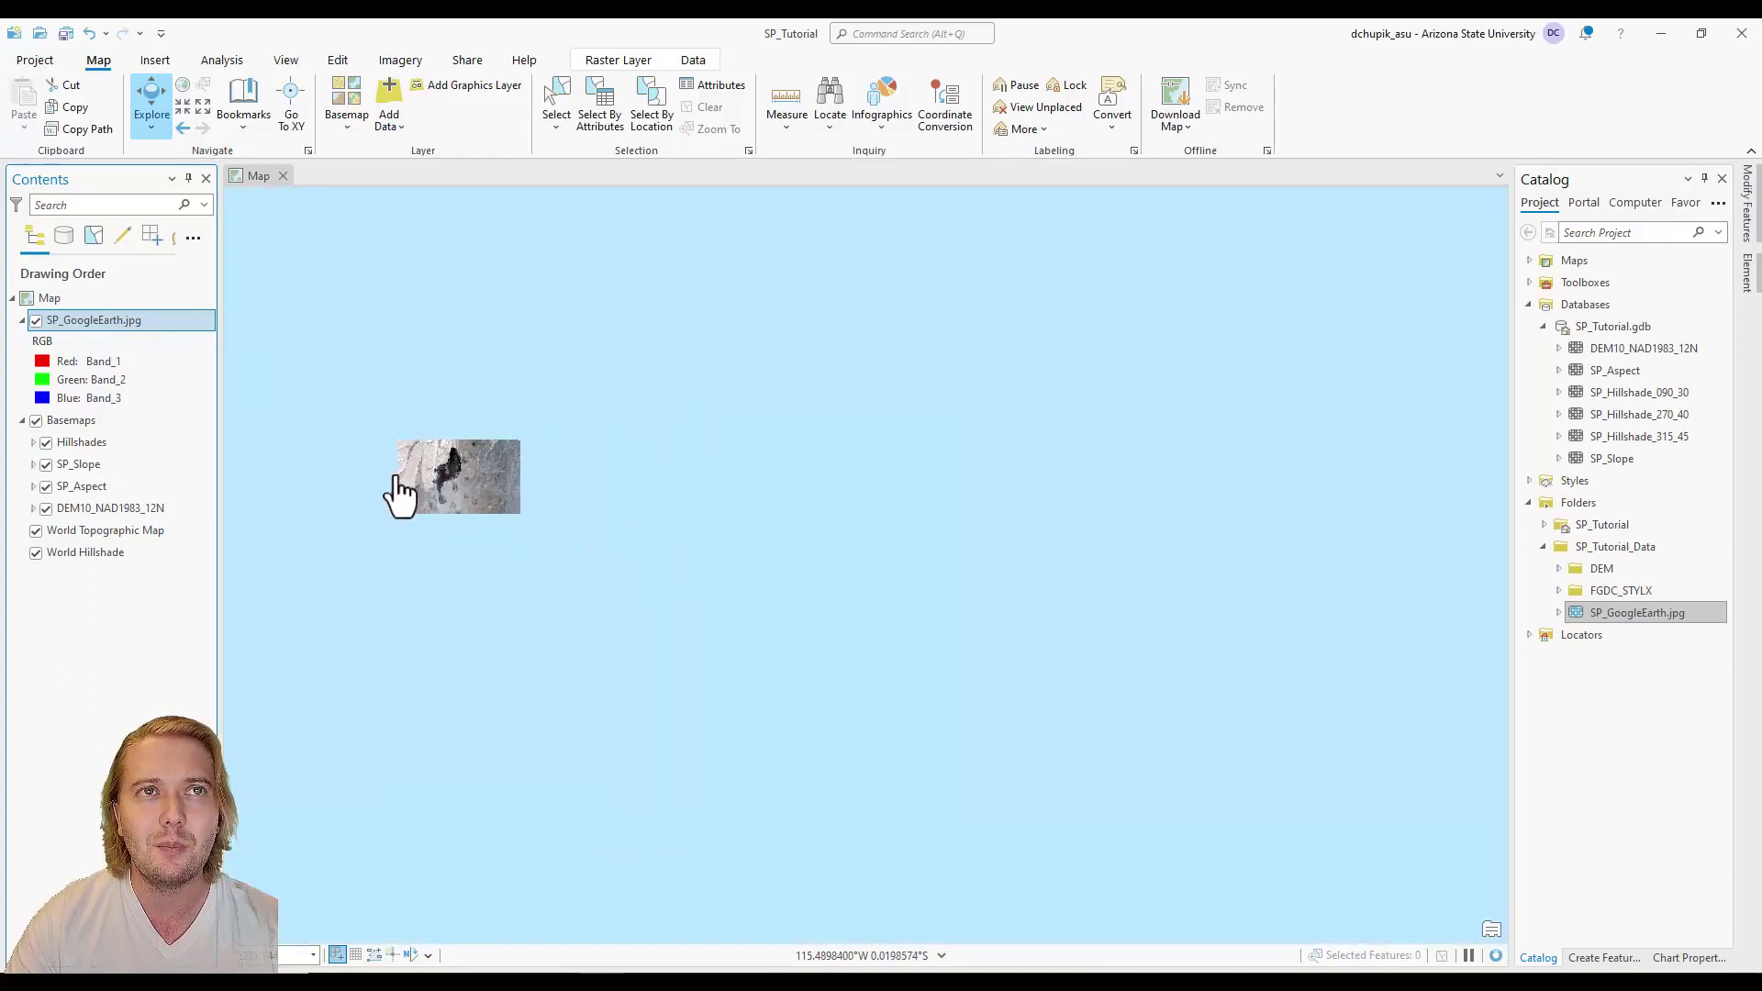
pyautogui.rightClick(108, 323)
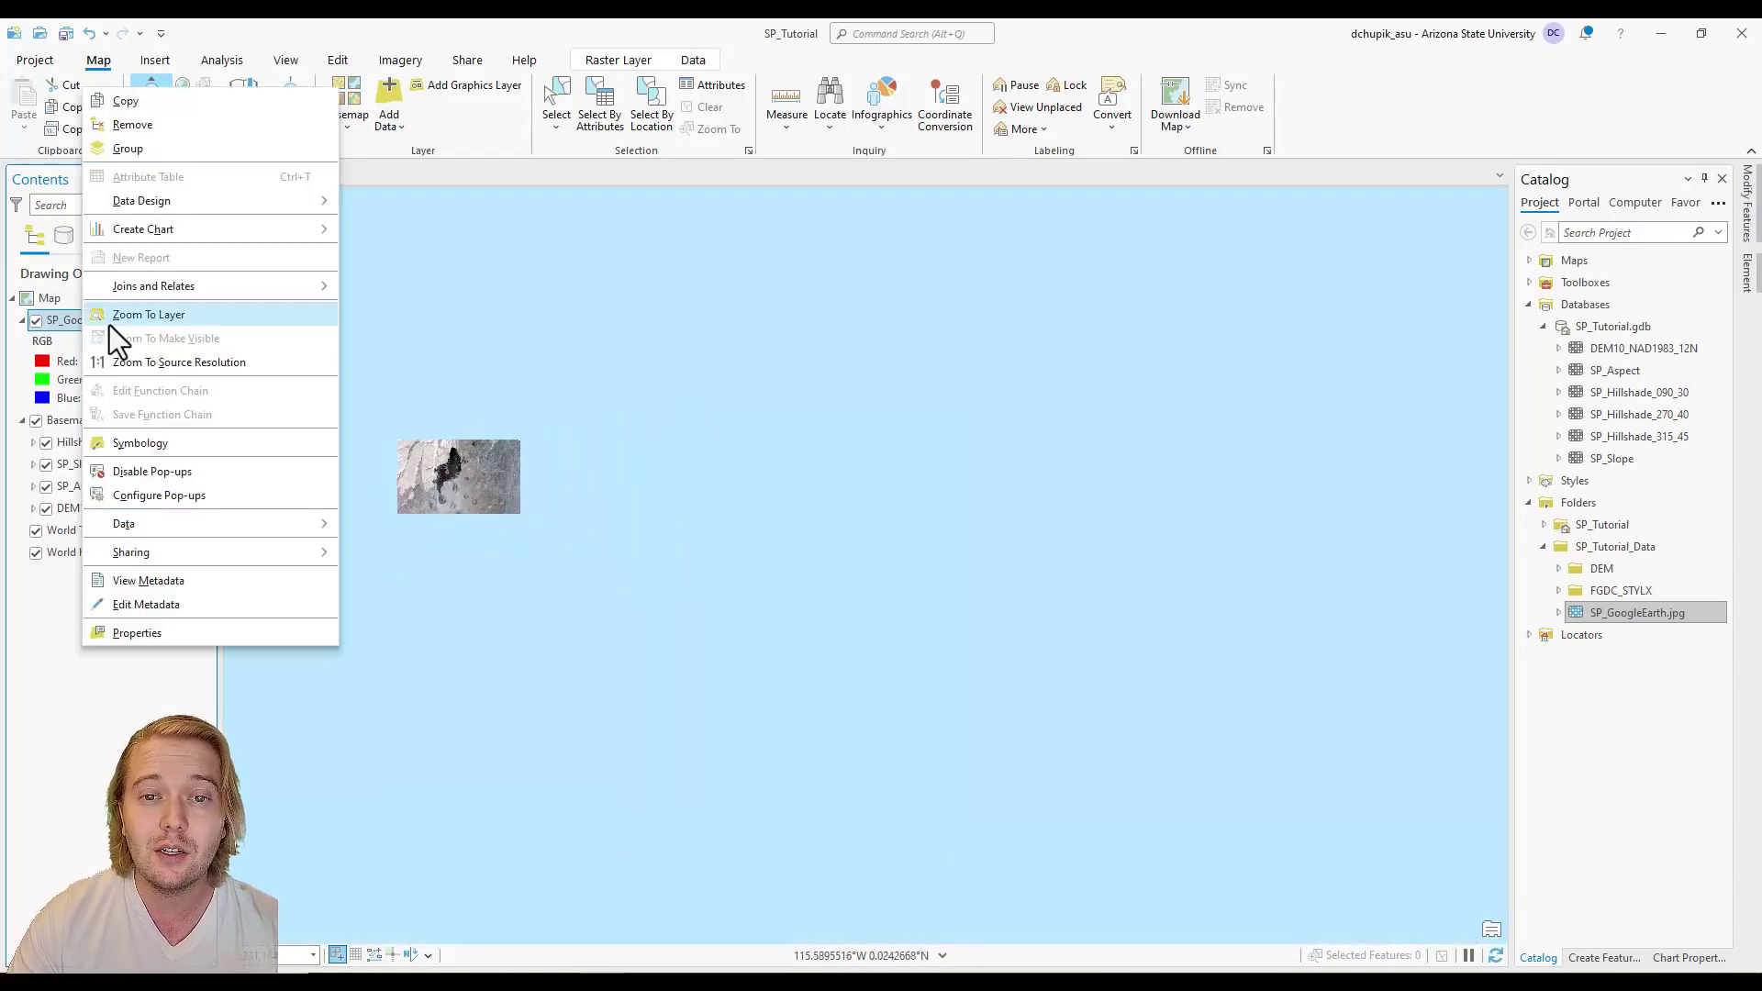
pyautogui.click(163, 315)
# Confirm in the layer's Source properties that its spatial reference is Unknown Coordinate System.
pyautogui.rightClick(95, 323)
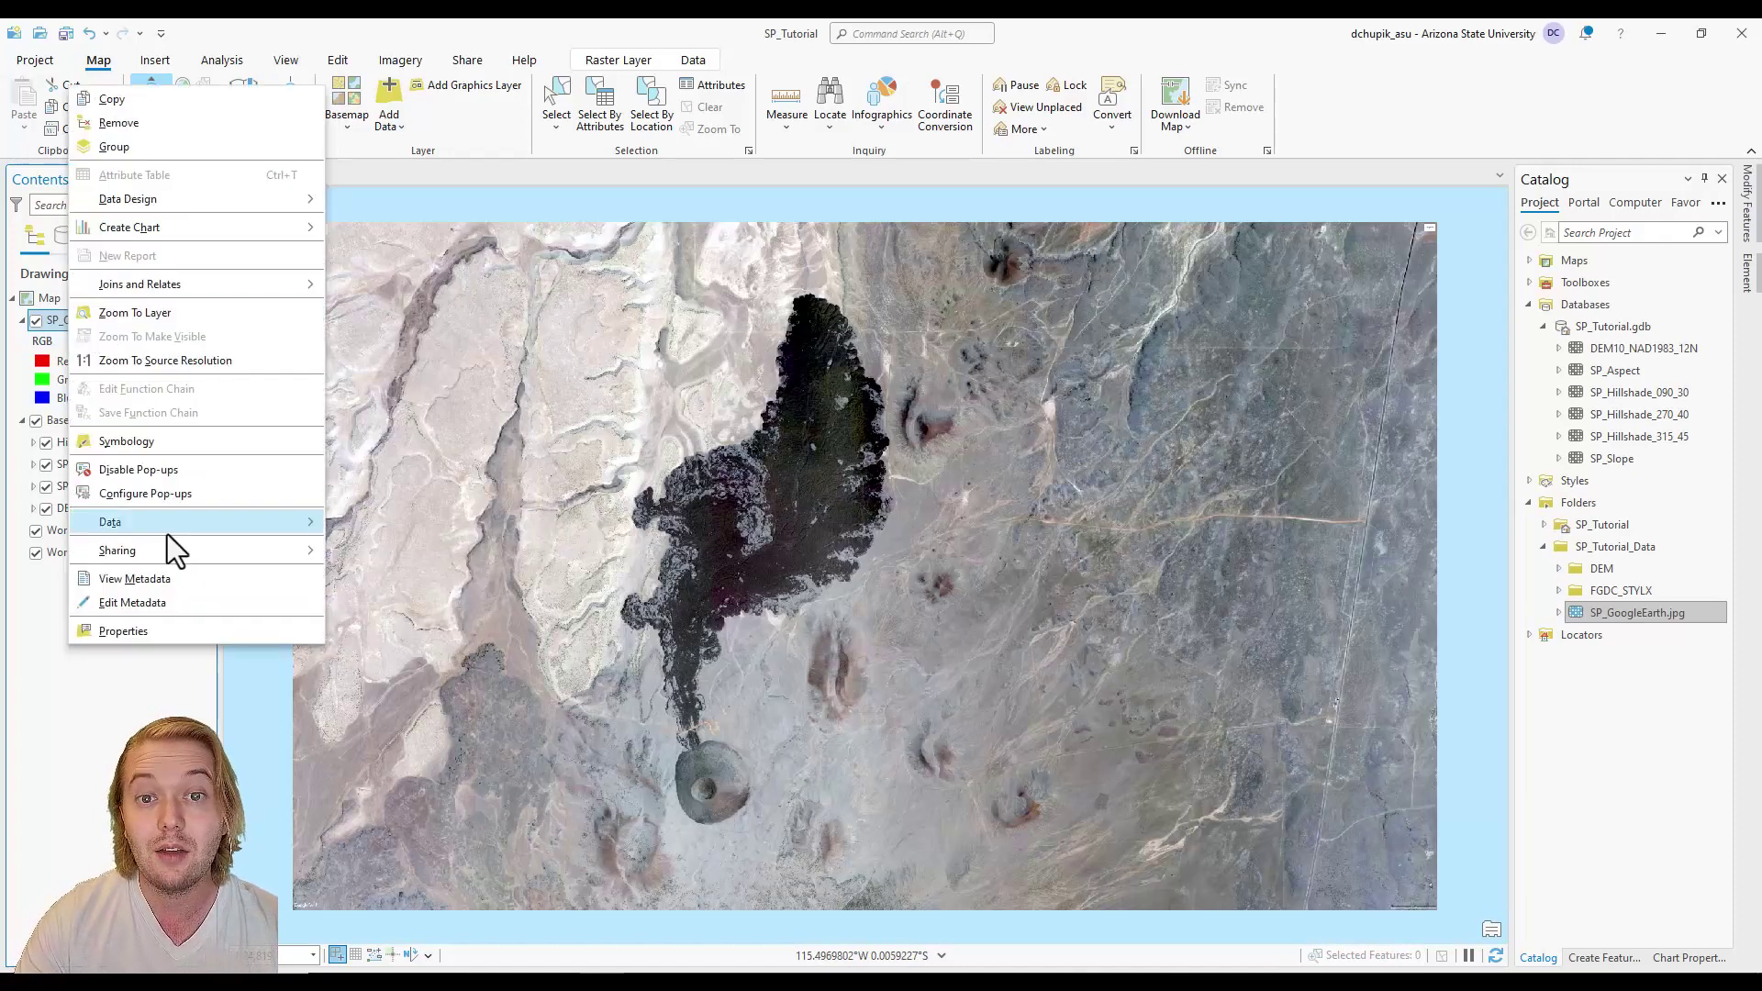
pyautogui.click(169, 627)
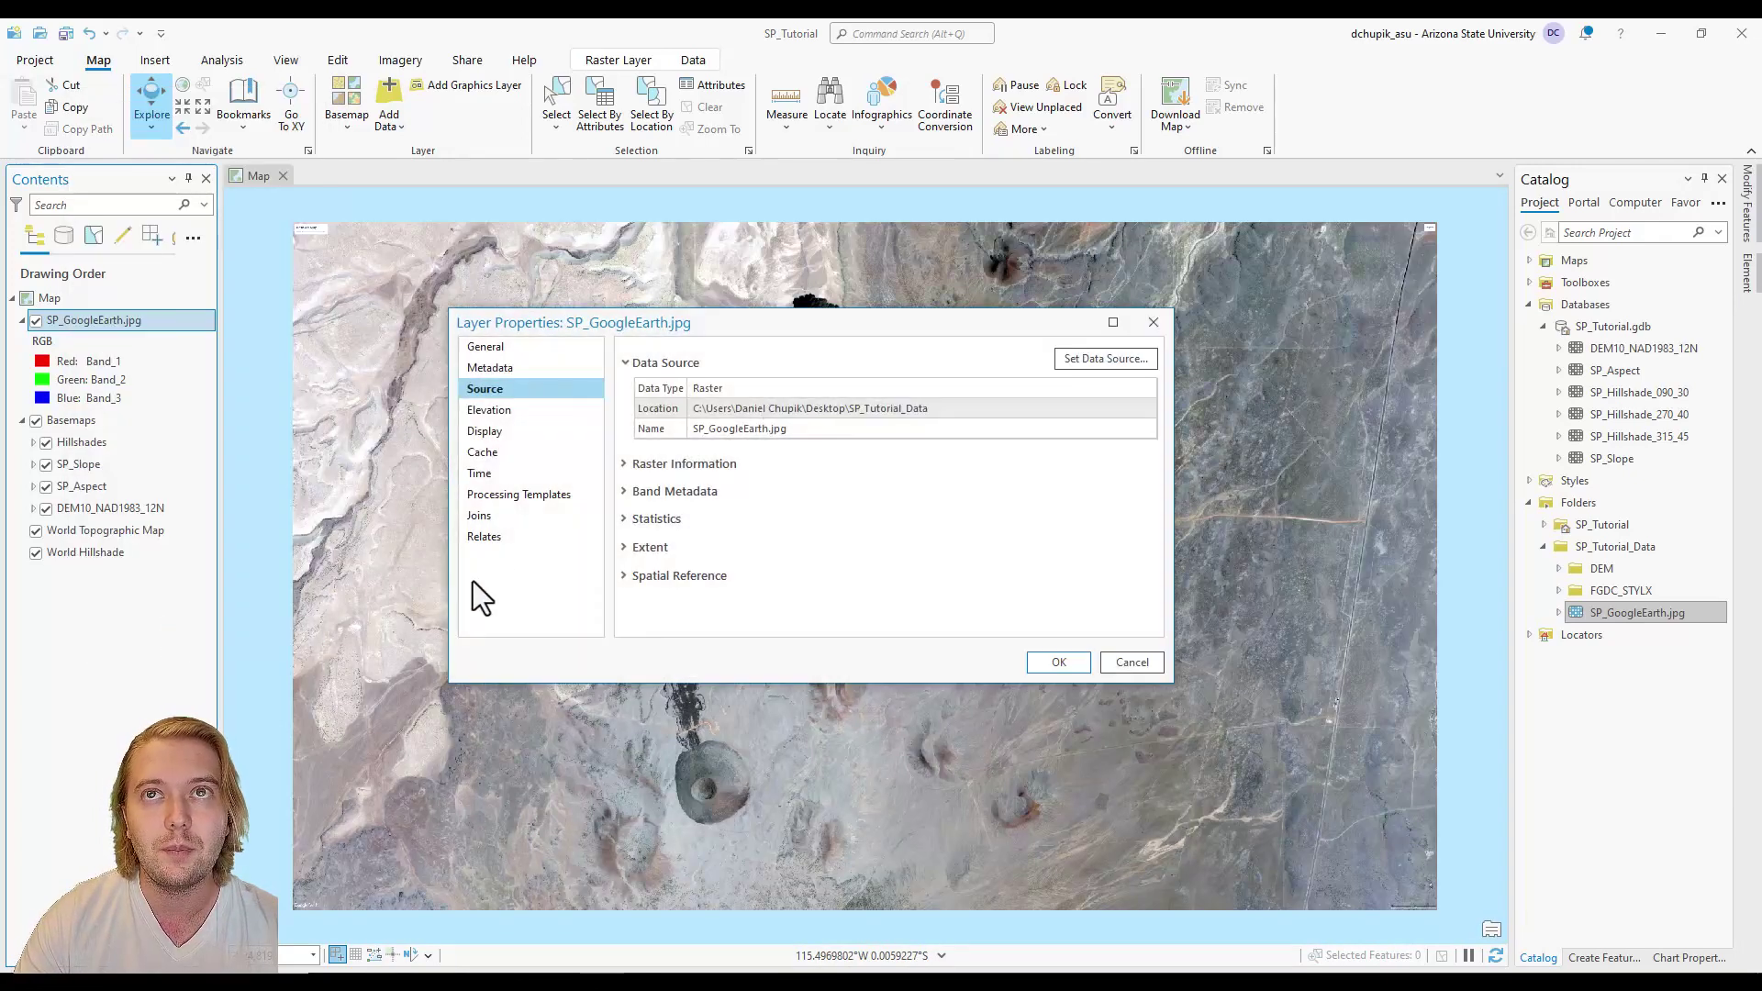
pyautogui.click(623, 576)
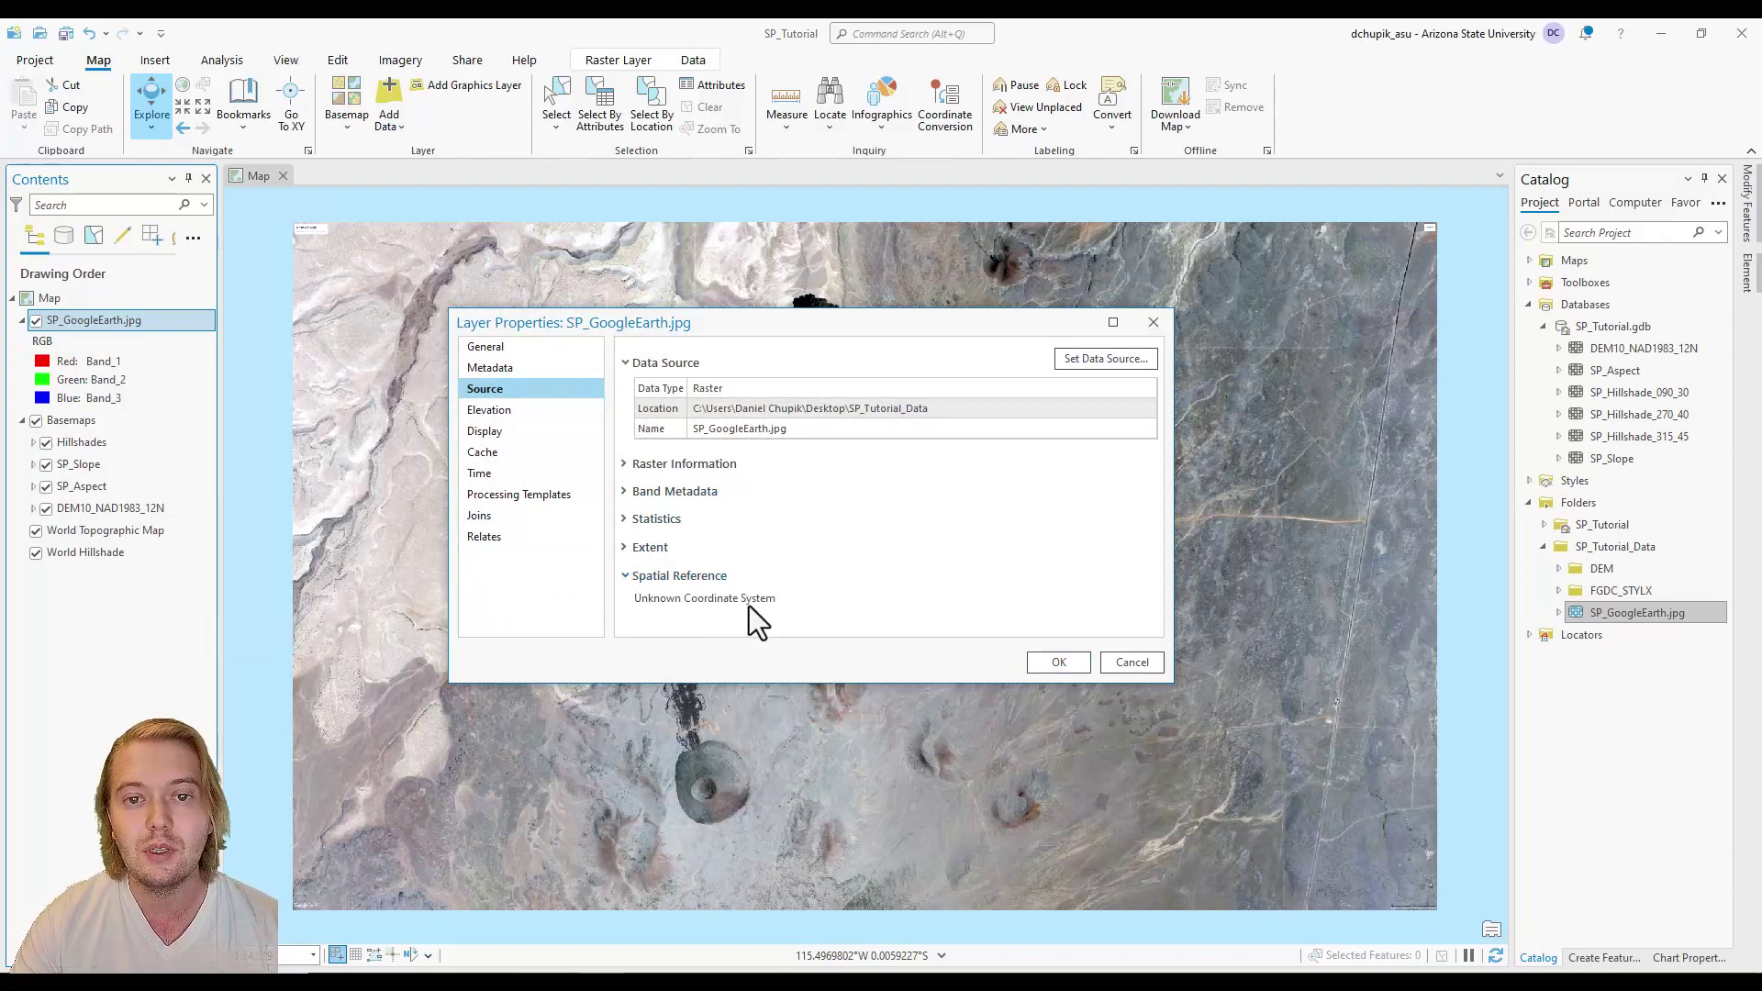
pyautogui.click(1053, 665)
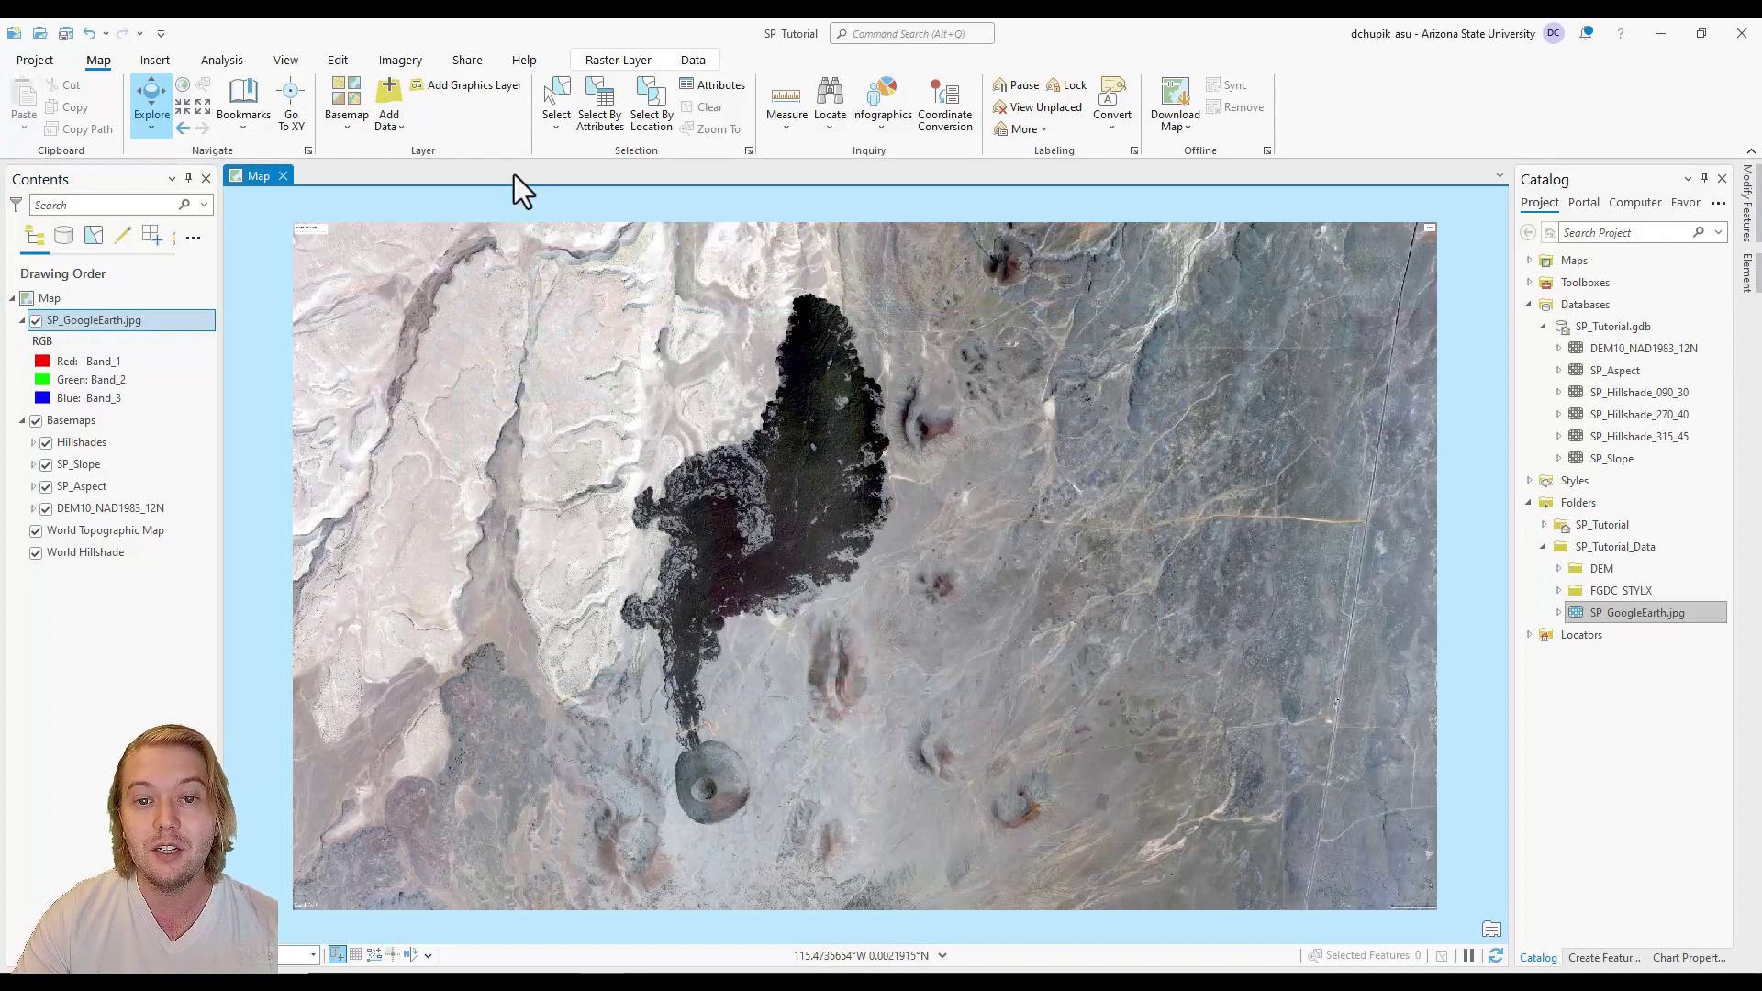
# Launch Georeference from Imagery for SP_GoogleEarth.jpg and activate Add Control Points.
pyautogui.click(407, 62)
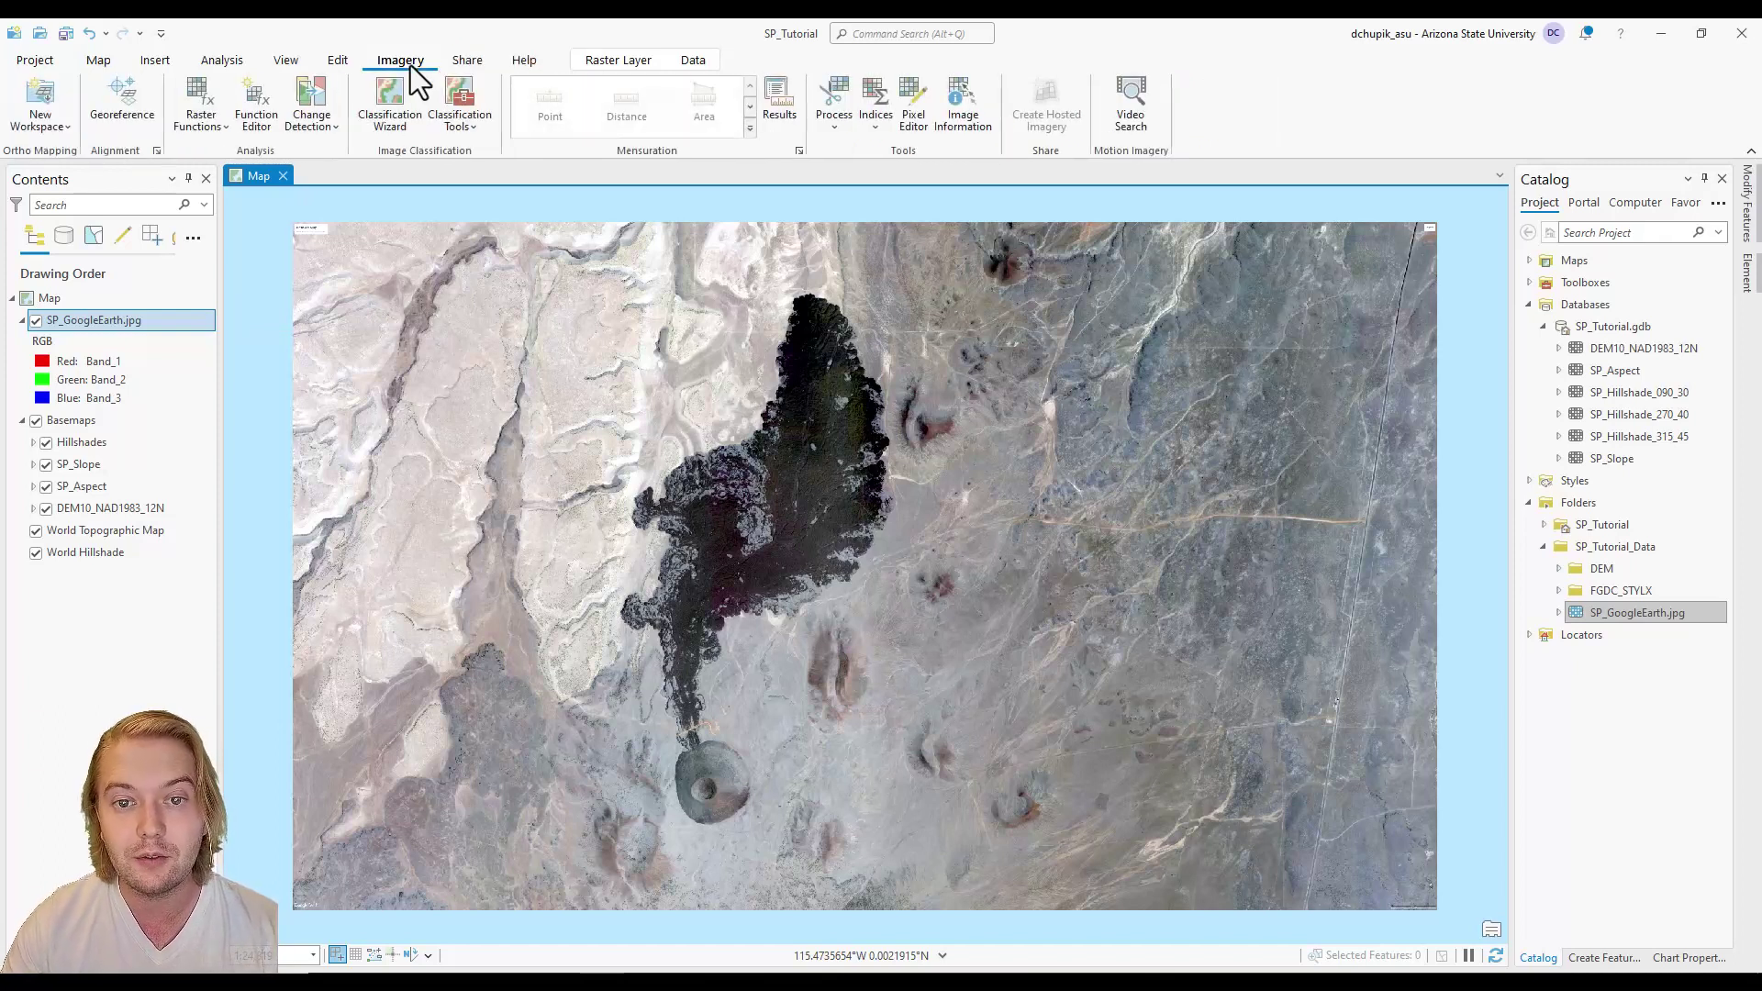
pyautogui.click(147, 99)
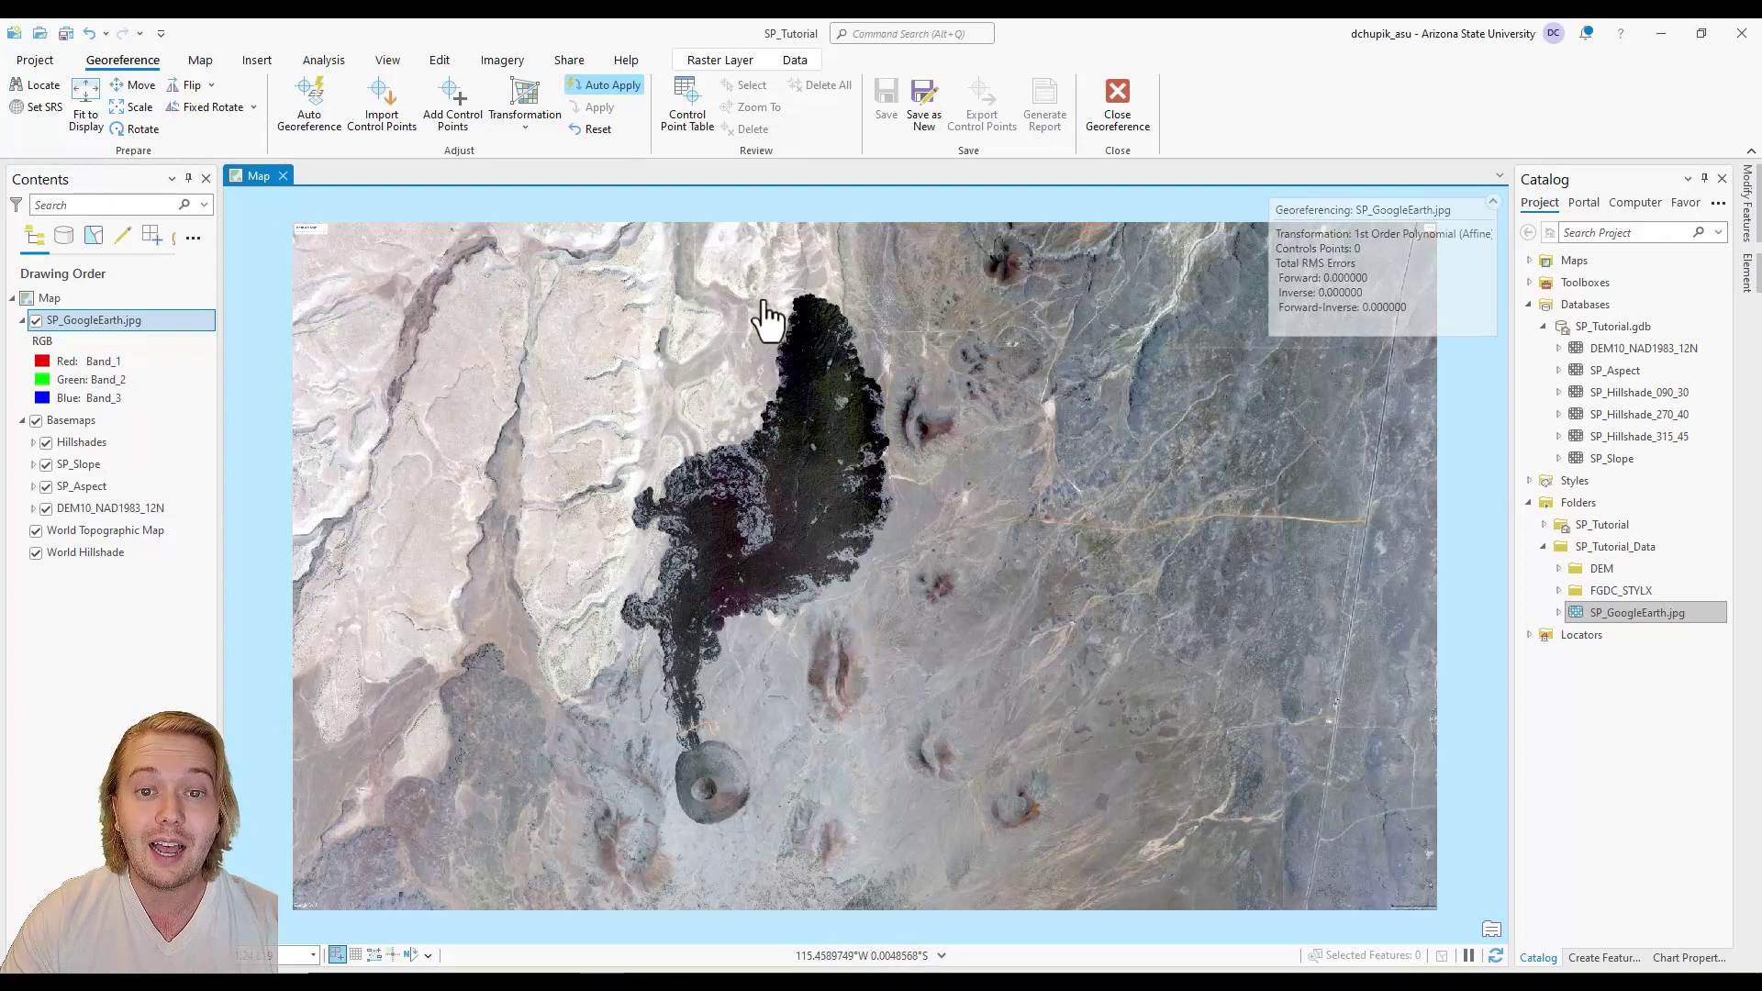
pyautogui.click(475, 91)
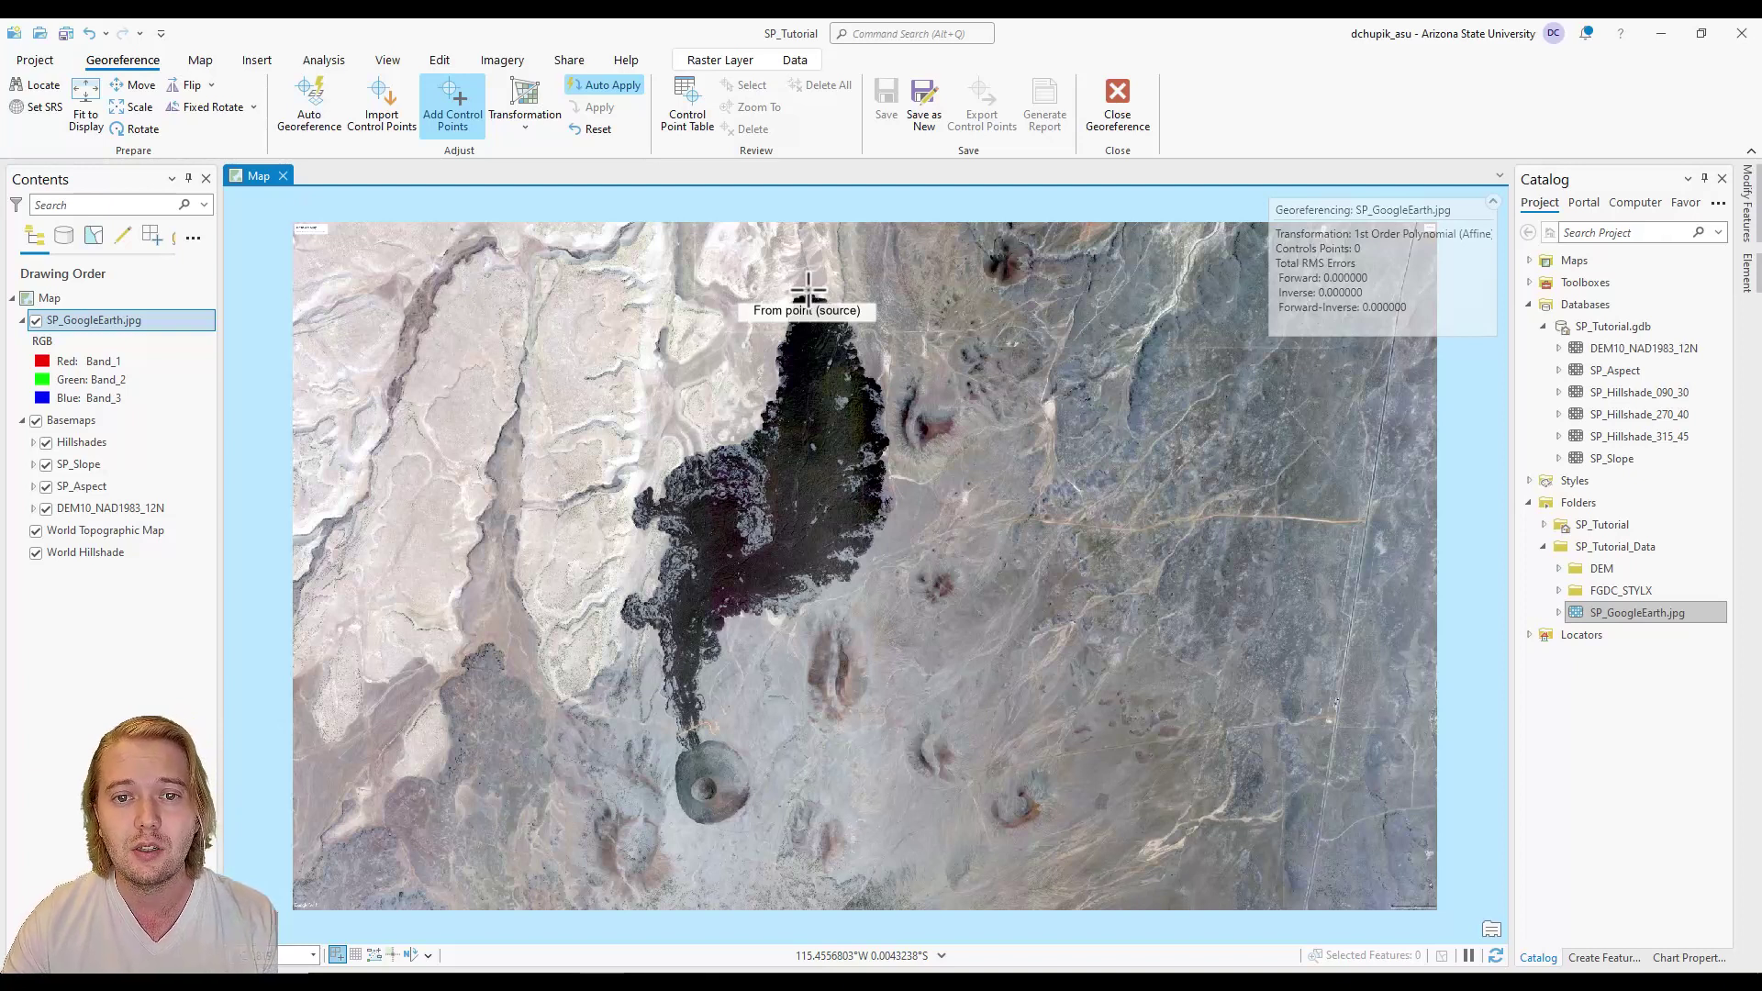
pyautogui.scroll(4, 808, 292)
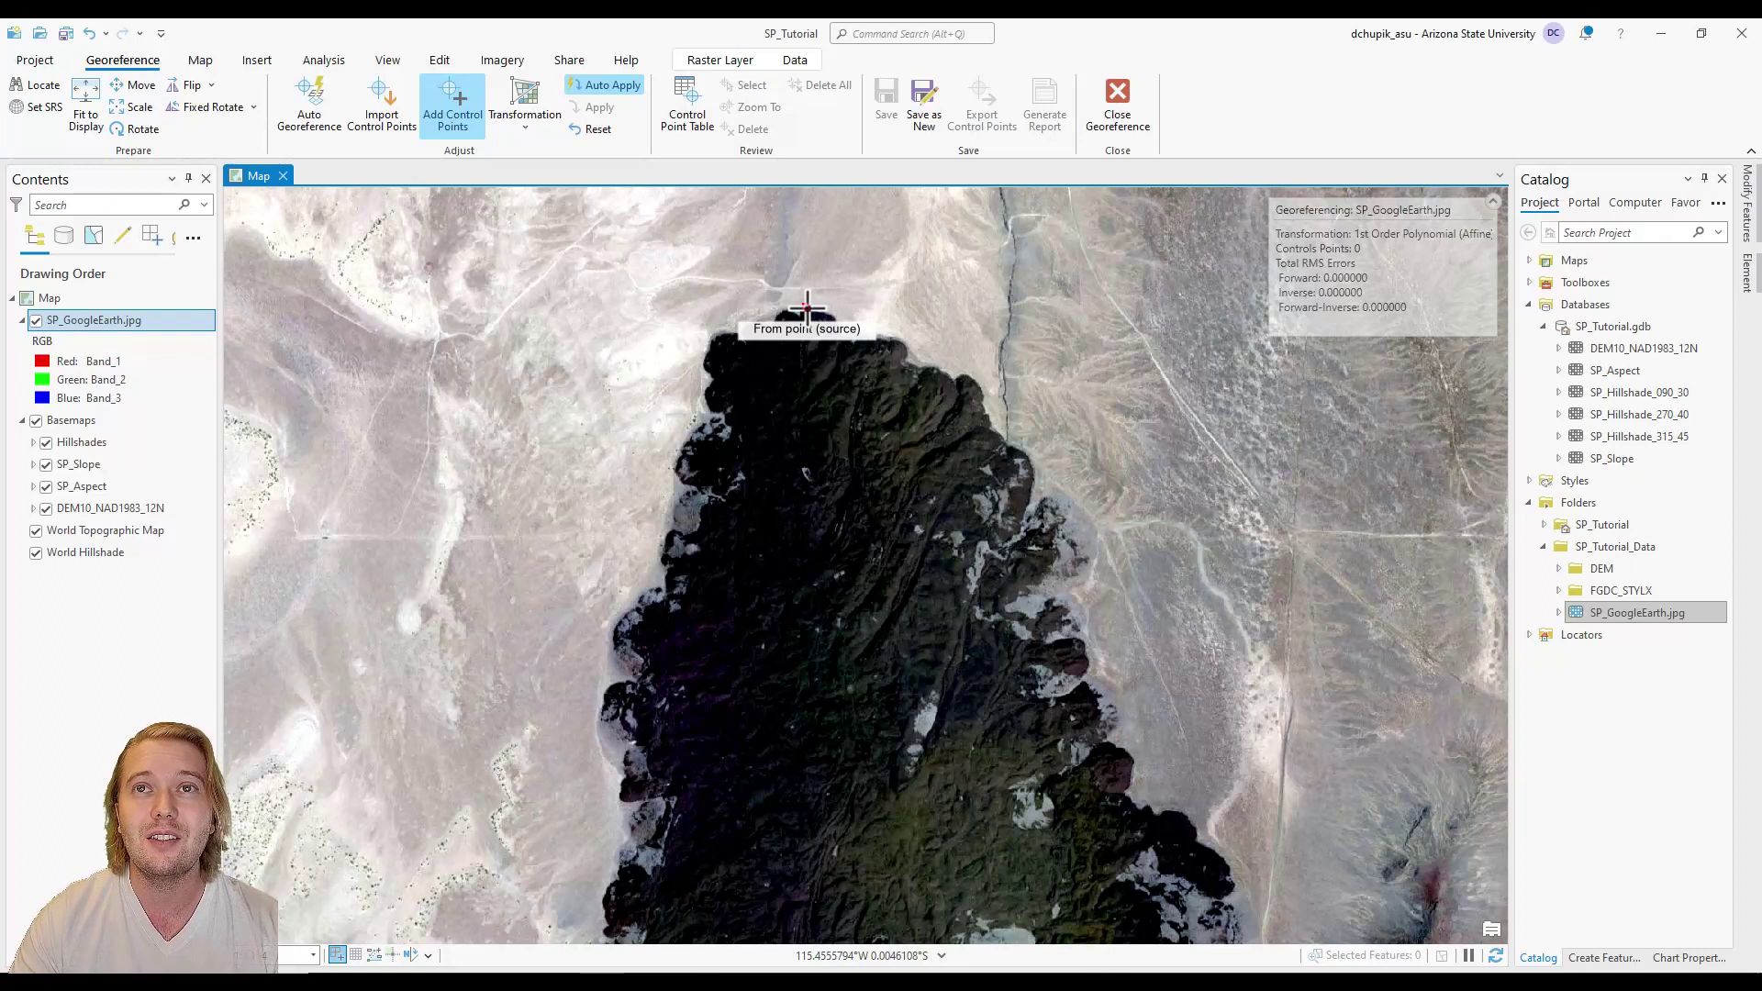
# Link the lava flow's northern tip to the matching Hillshades ridge as the first control point.
pyautogui.click(806, 307)
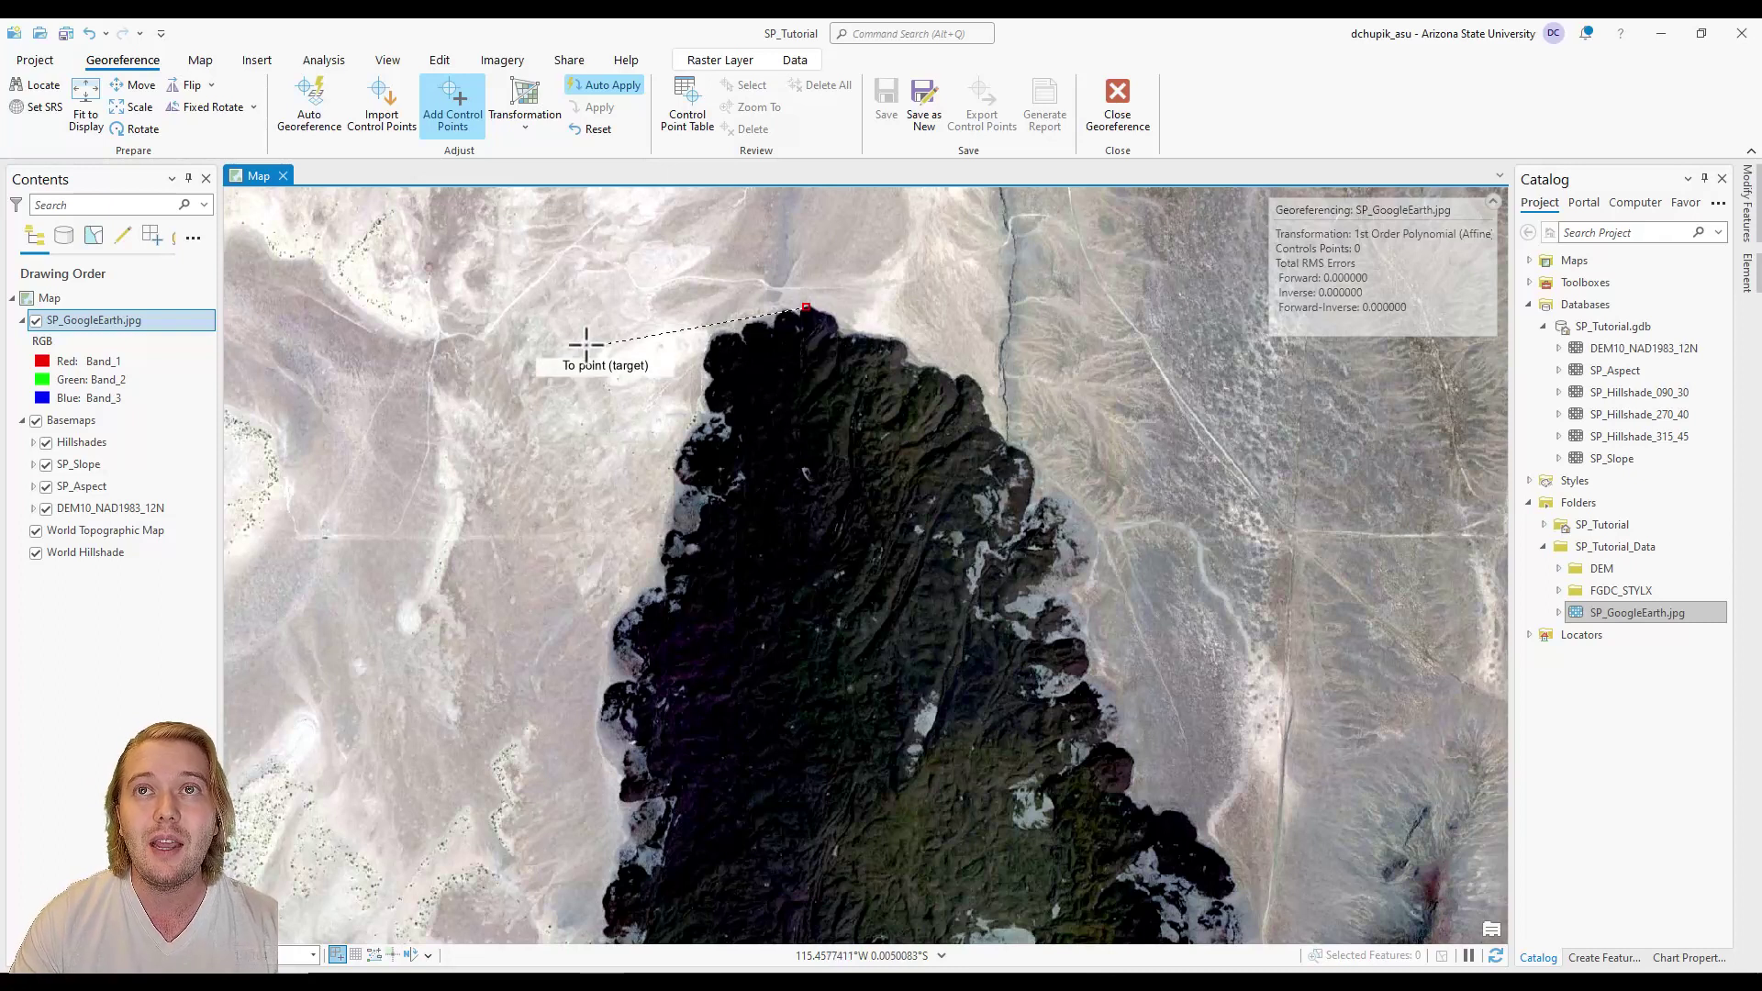
pyautogui.rightClick(90, 441)
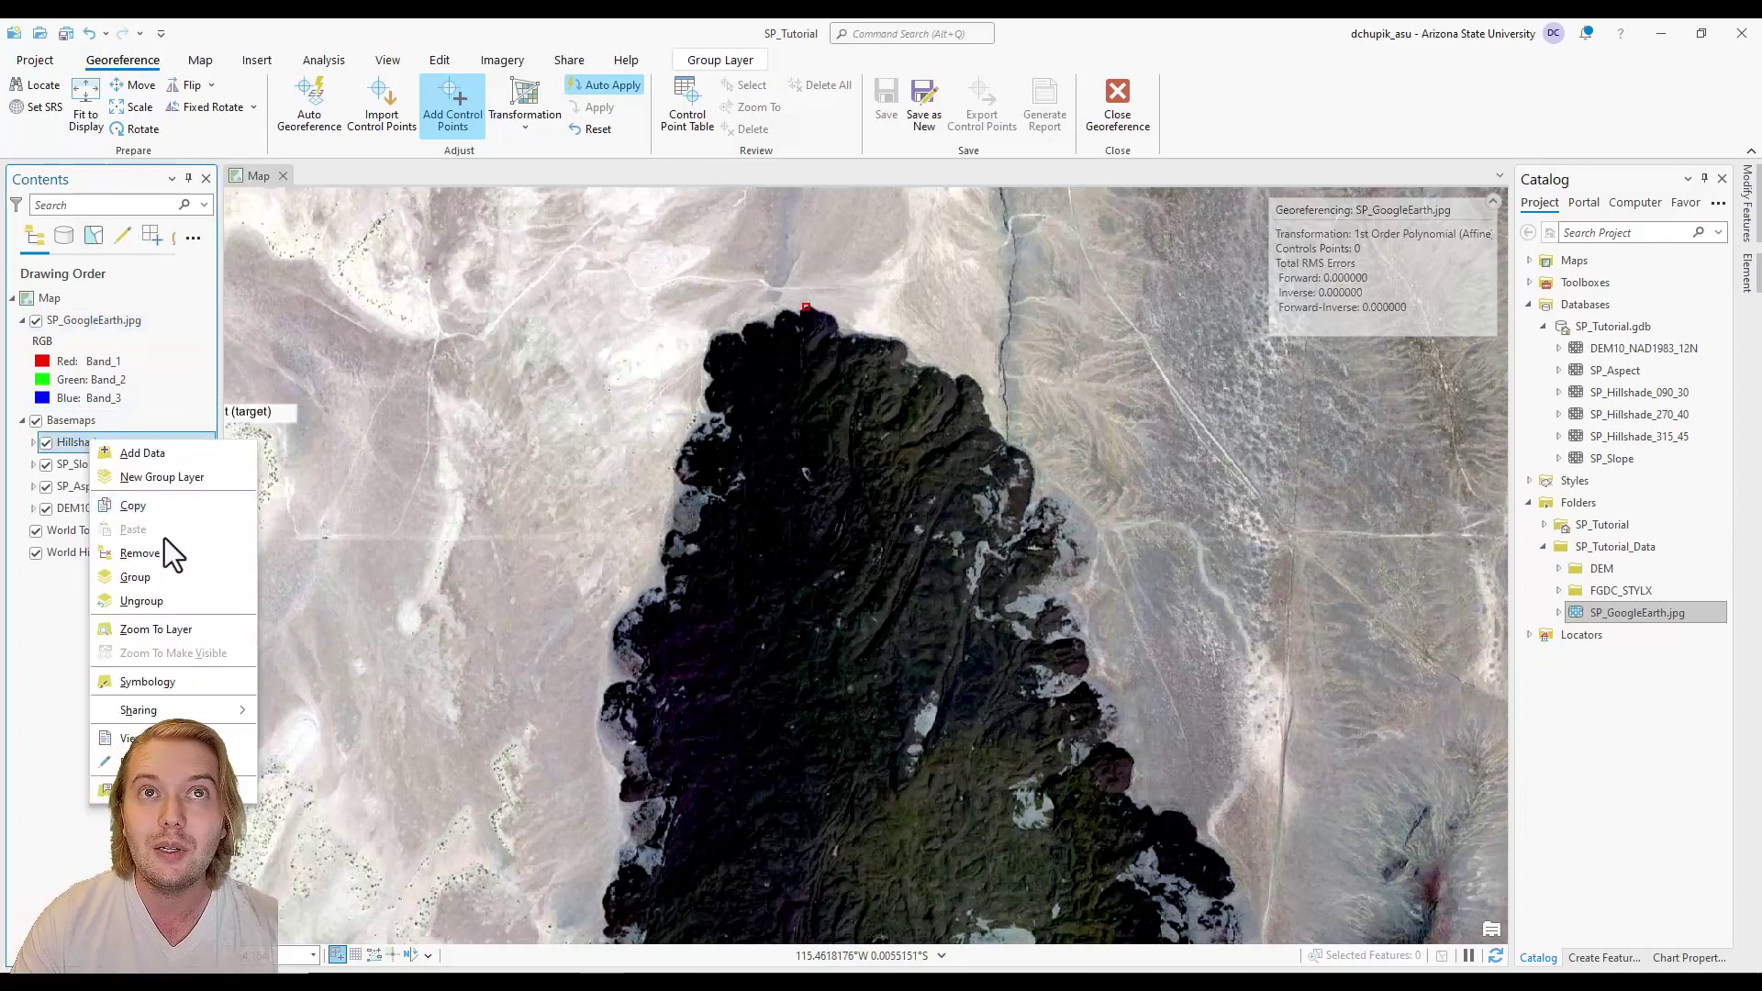
pyautogui.click(175, 629)
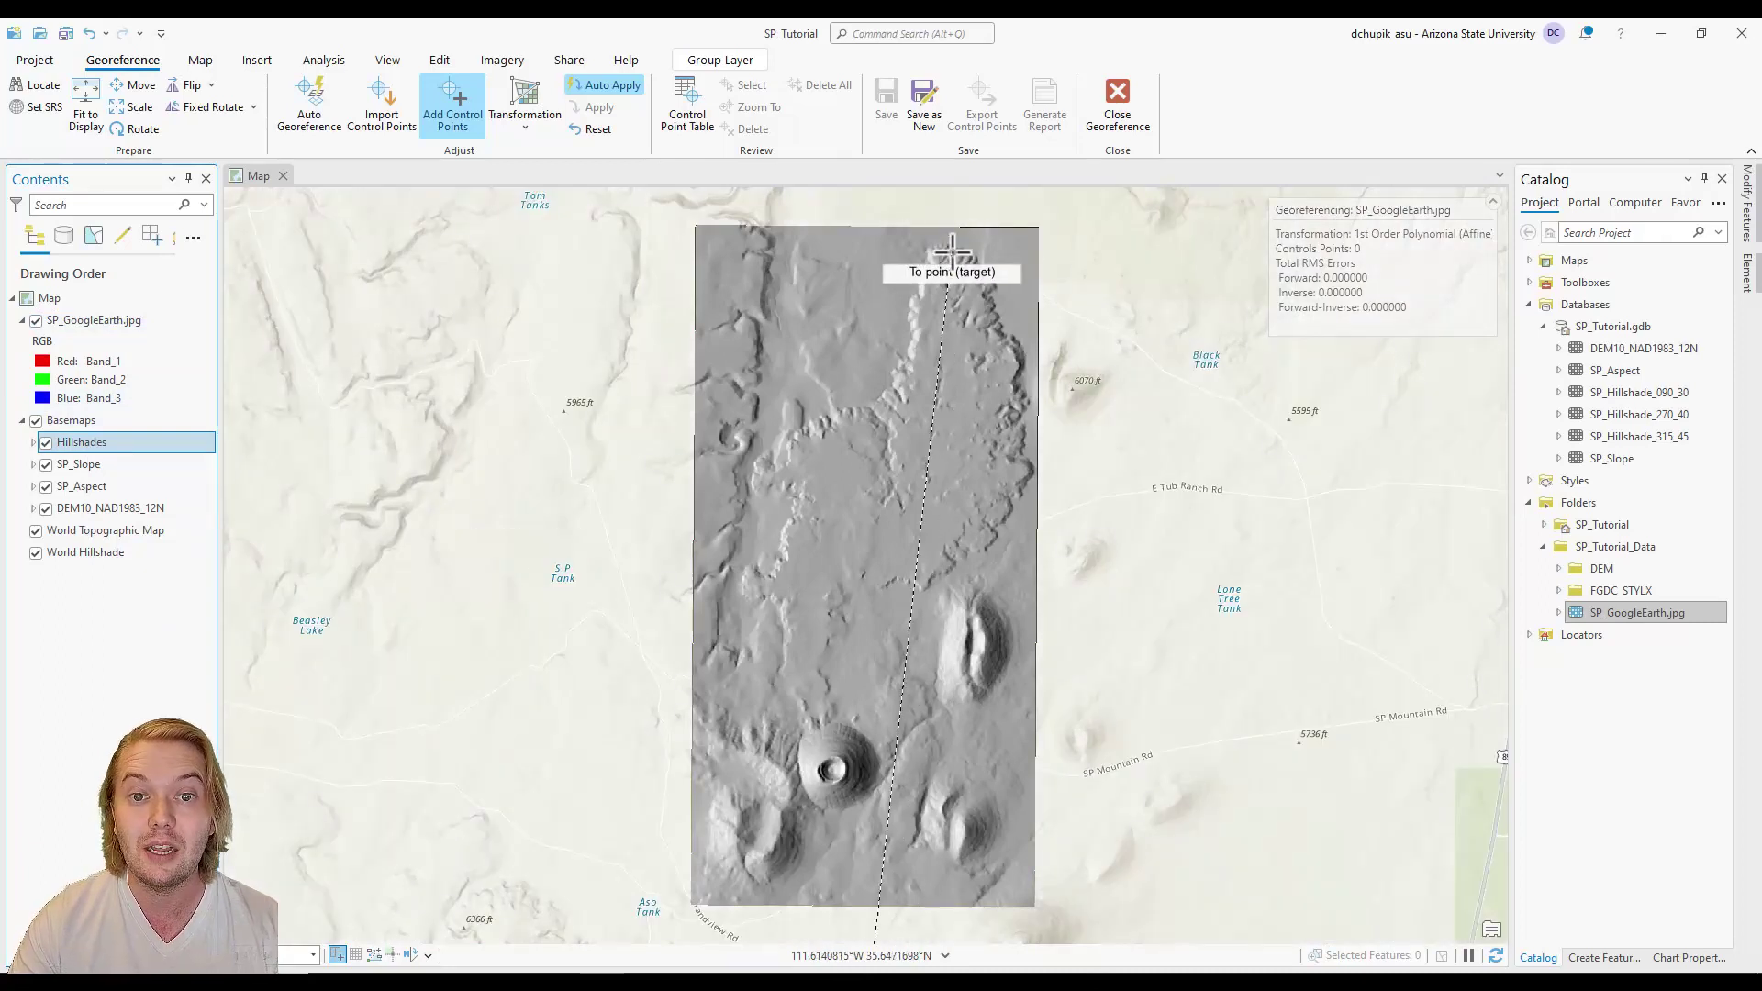
pyautogui.scroll(4, 951, 252)
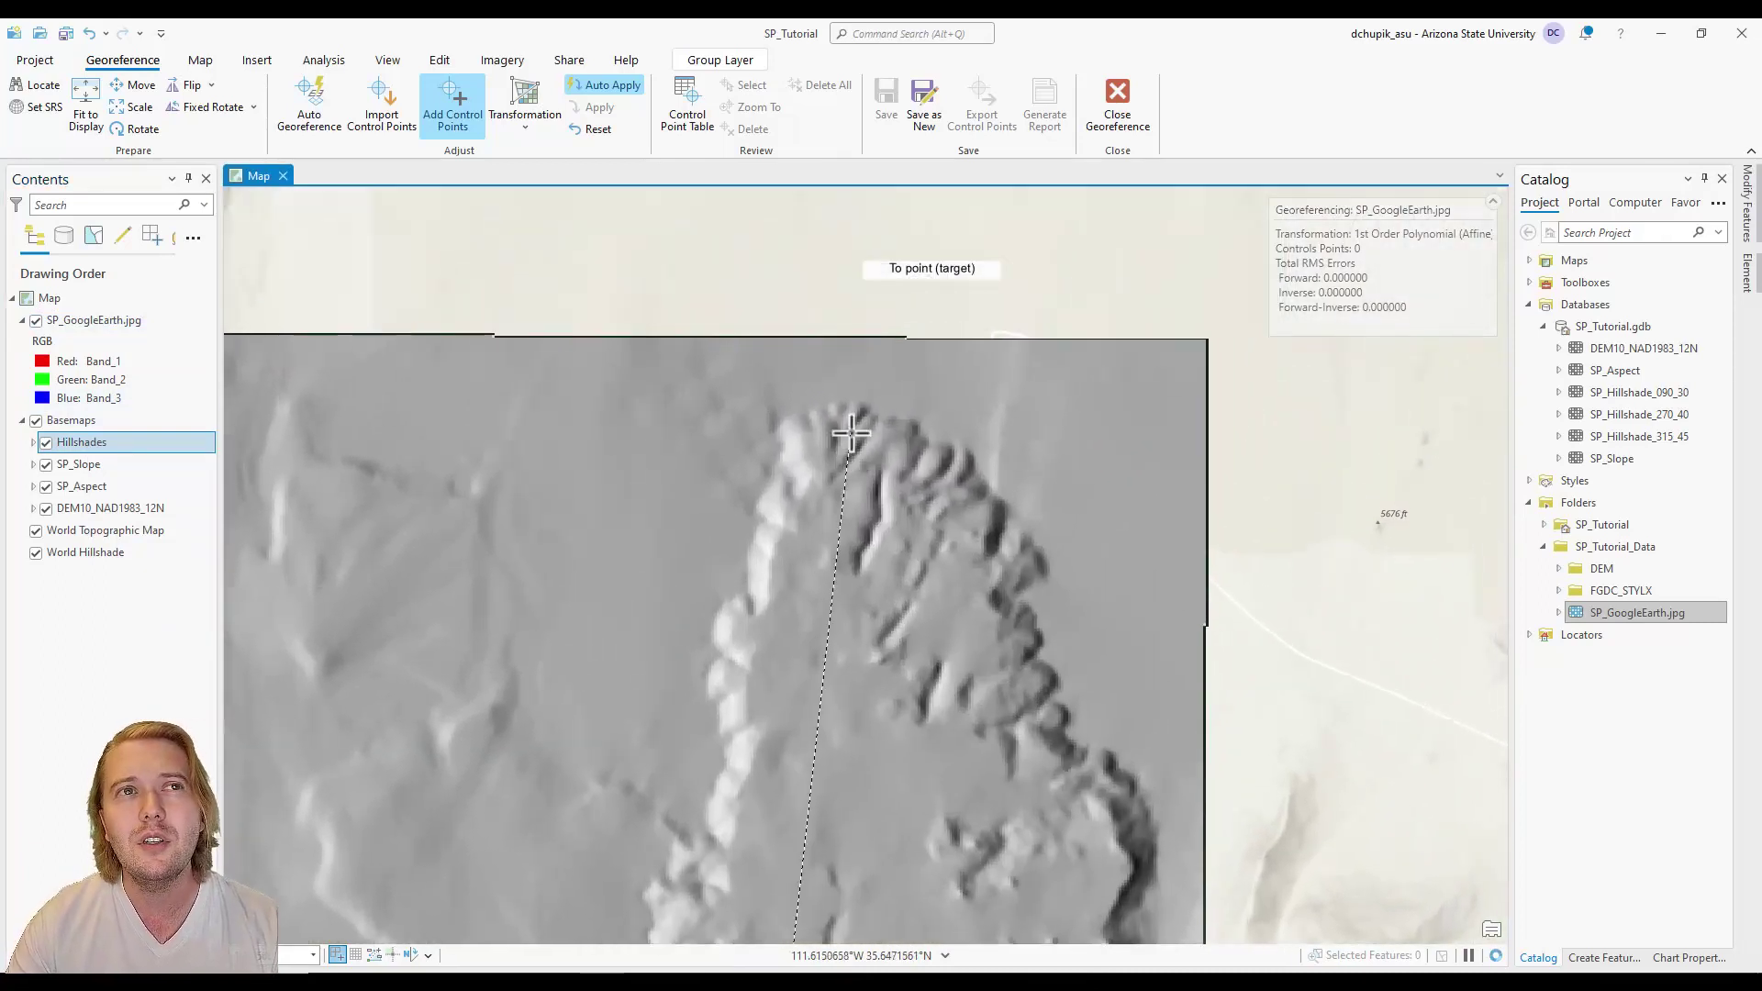
pyautogui.scroll(3, 851, 433)
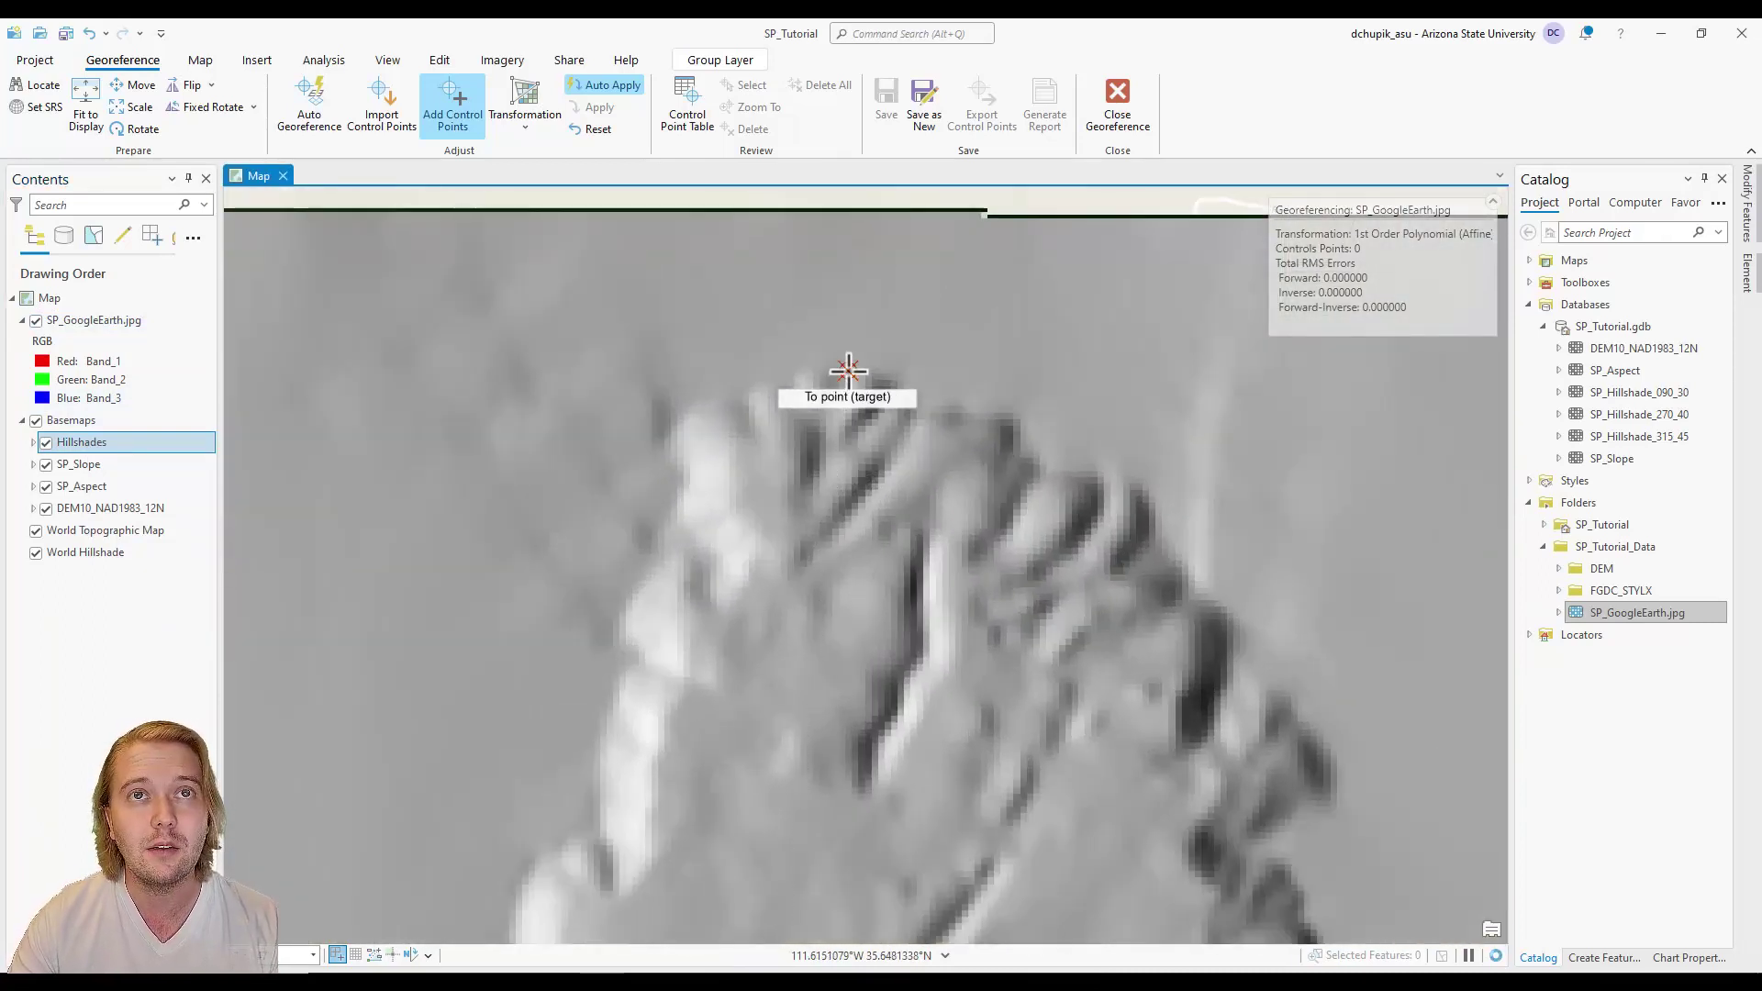
pyautogui.click(848, 370)
pyautogui.scroll(-5, 917, 486)
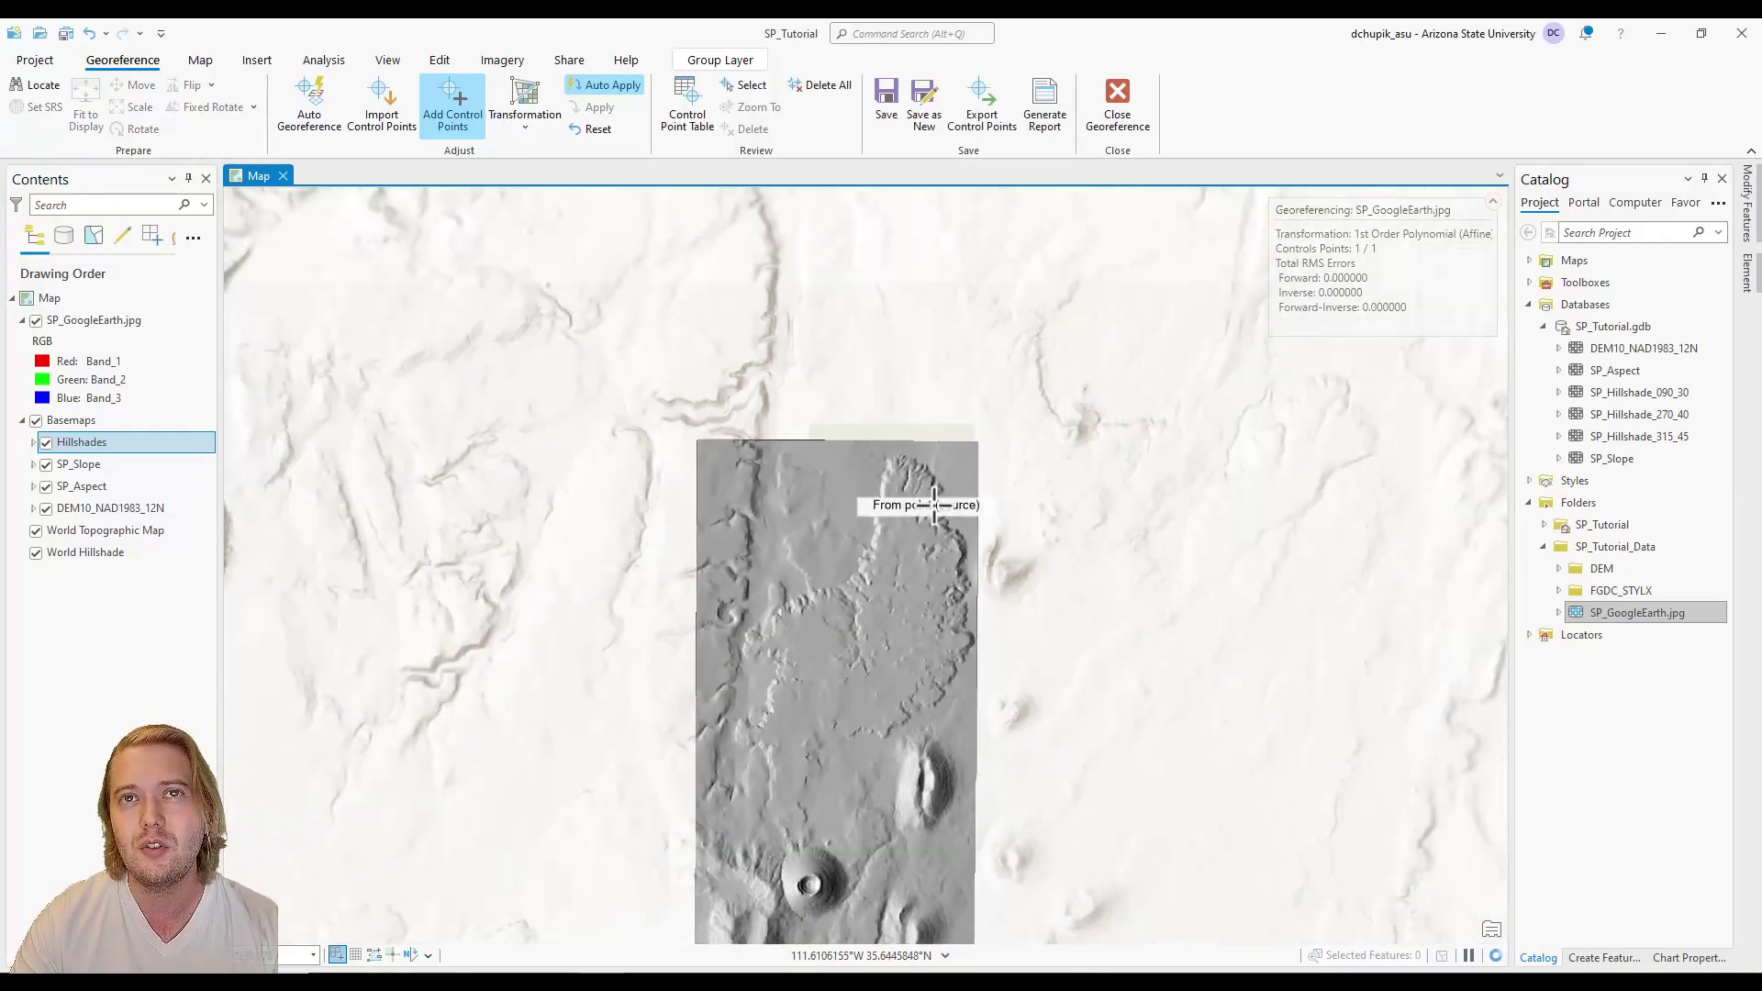
pyautogui.moveTo(905, 578); pyautogui.dragTo(876, 530)
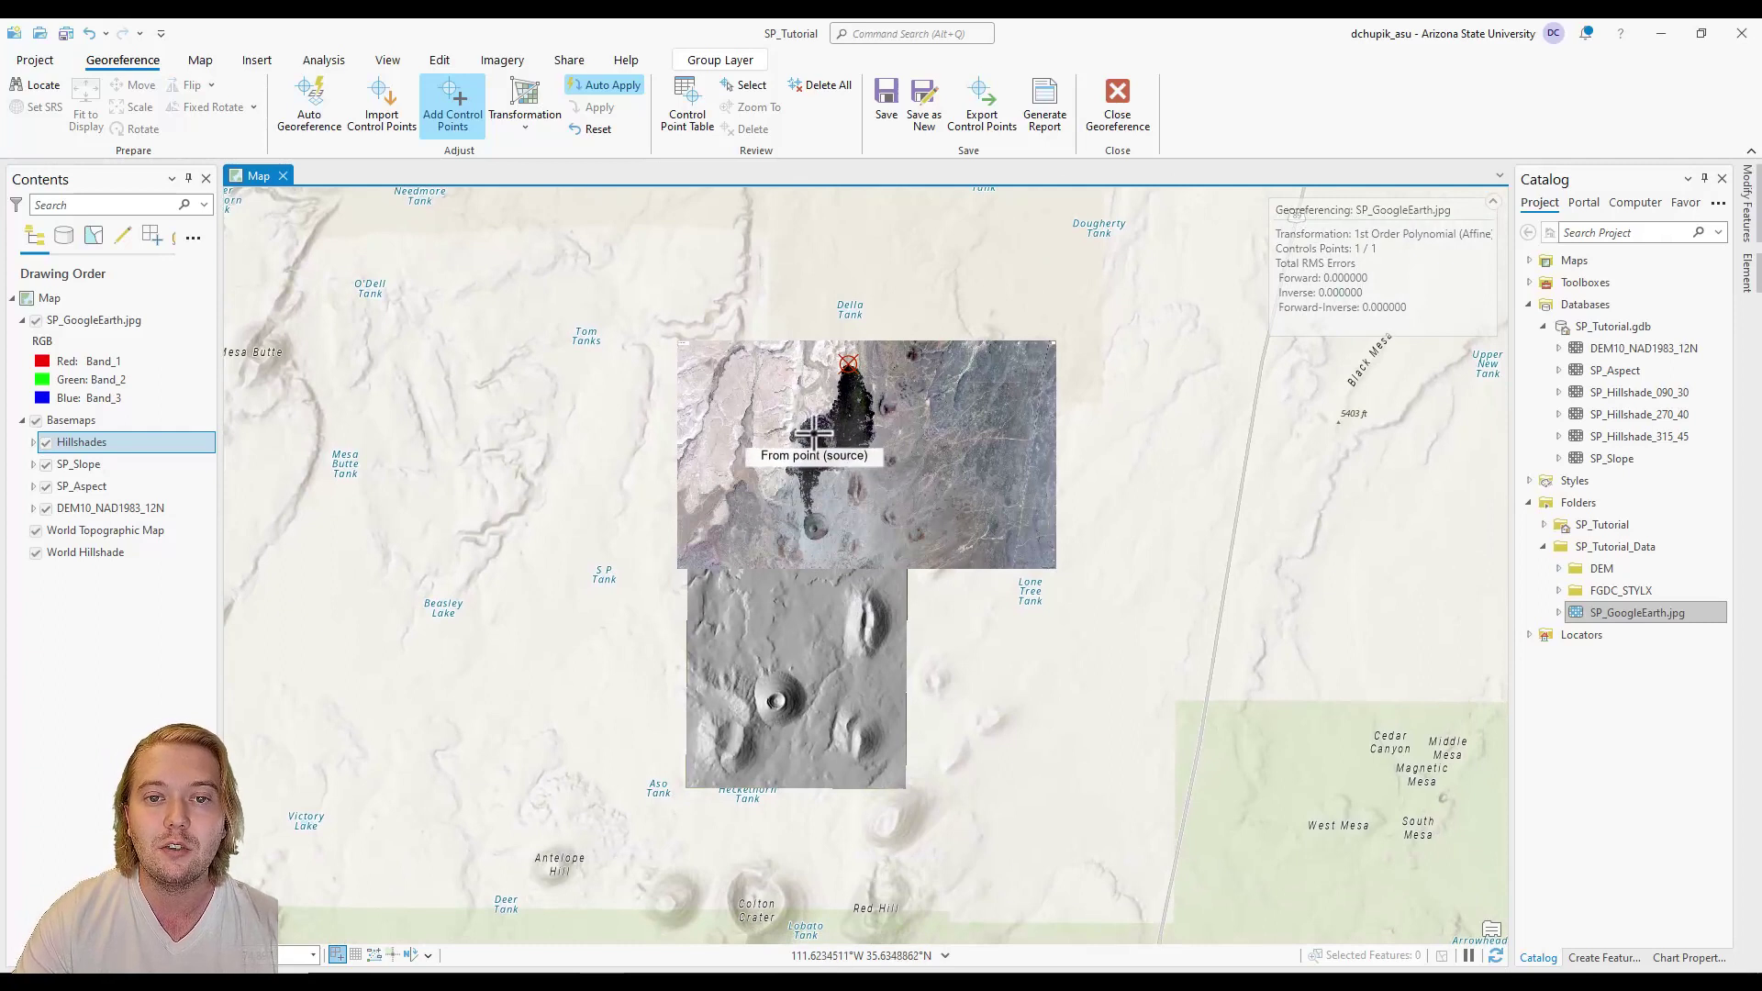
# Place a second source point on the lava flow edge of the Google Earth image.
pyautogui.scroll(2, 789, 431)
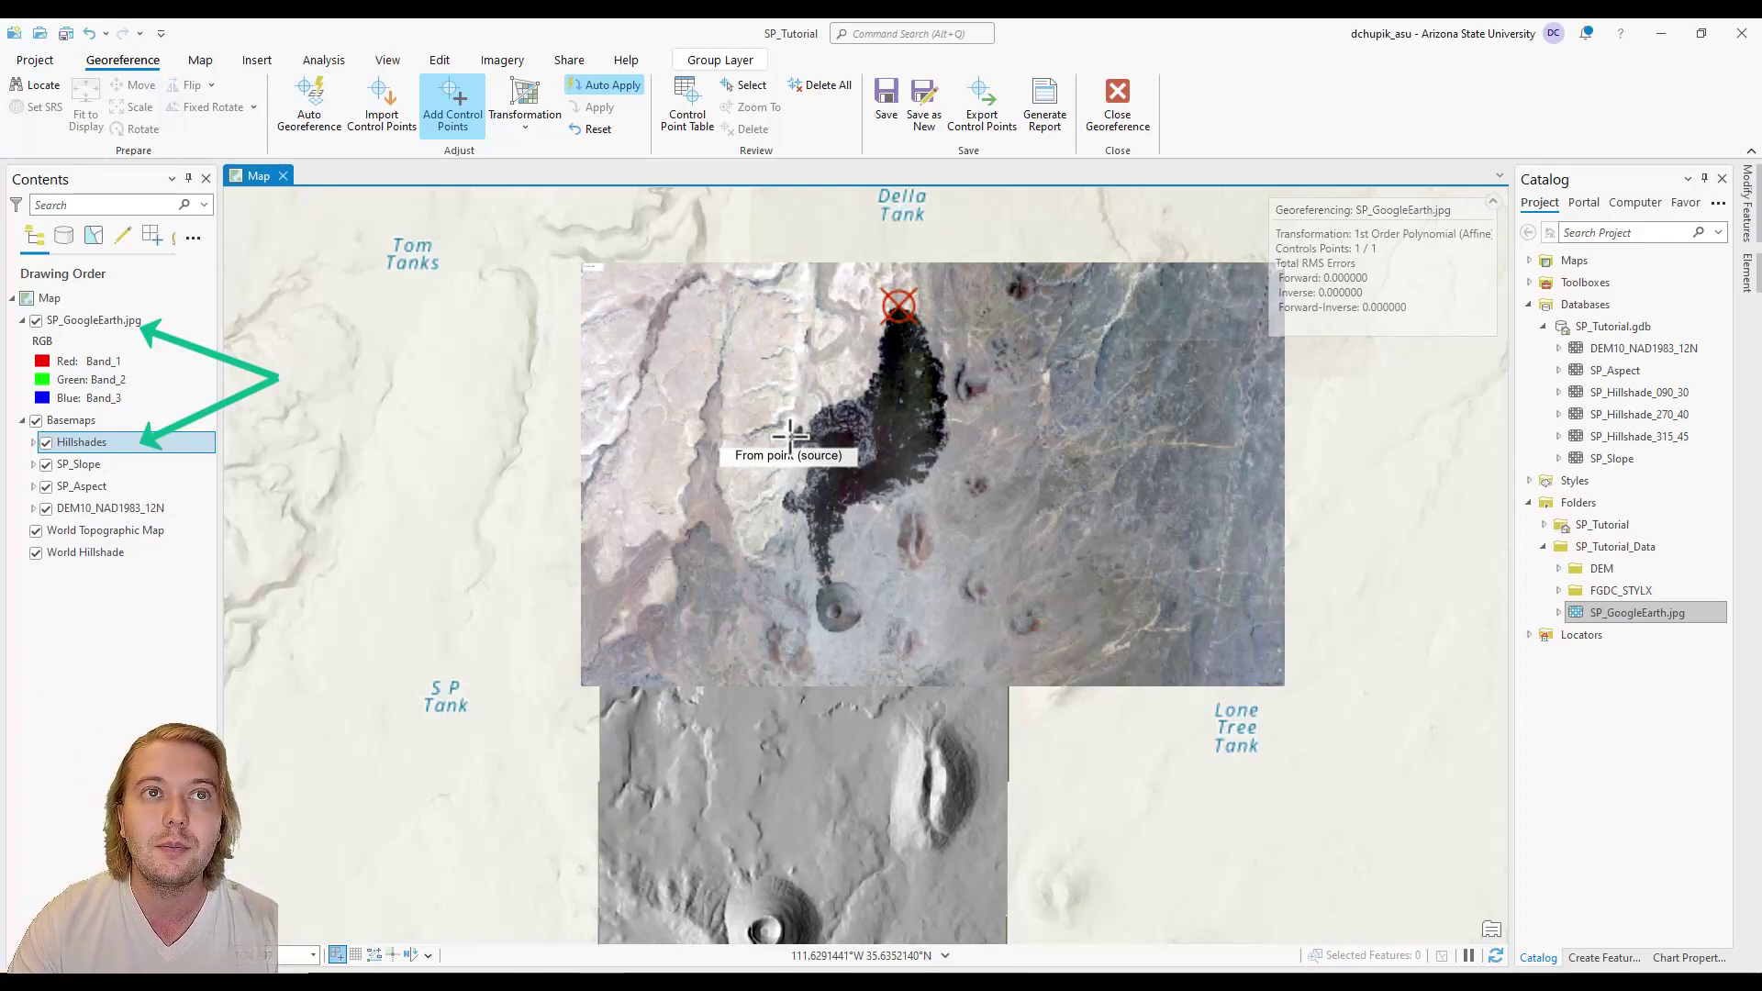
pyautogui.scroll(5, 790, 434)
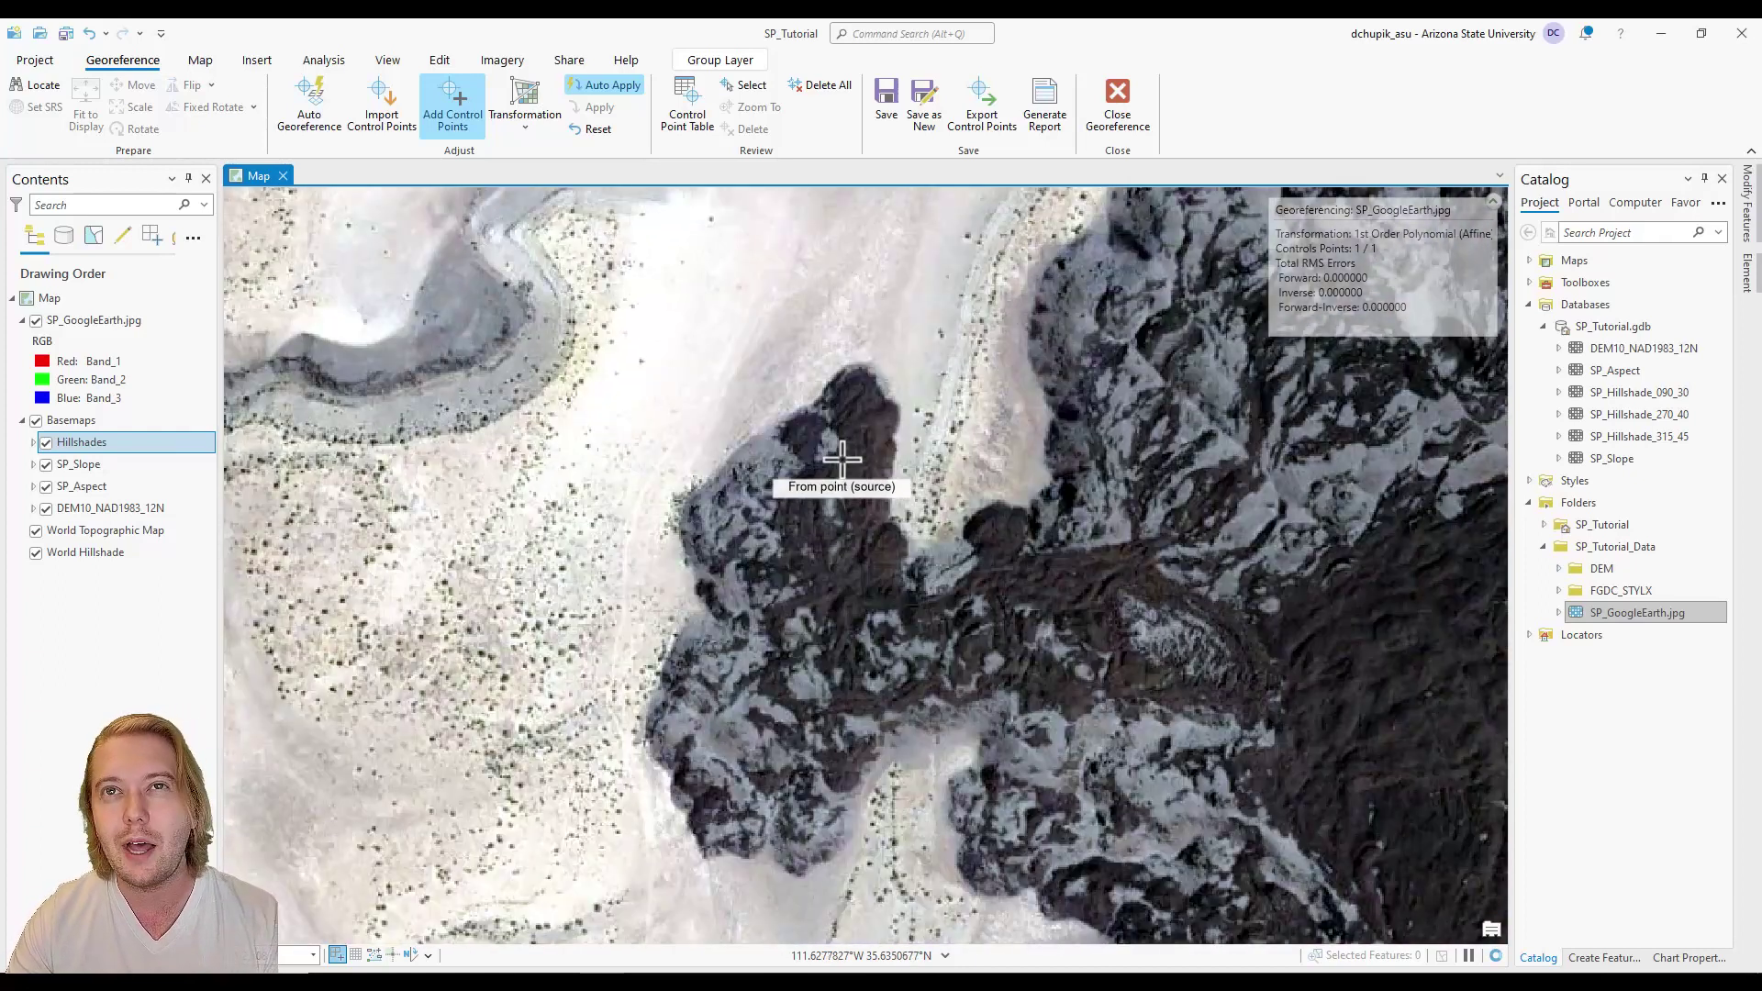
pyautogui.click(860, 367)
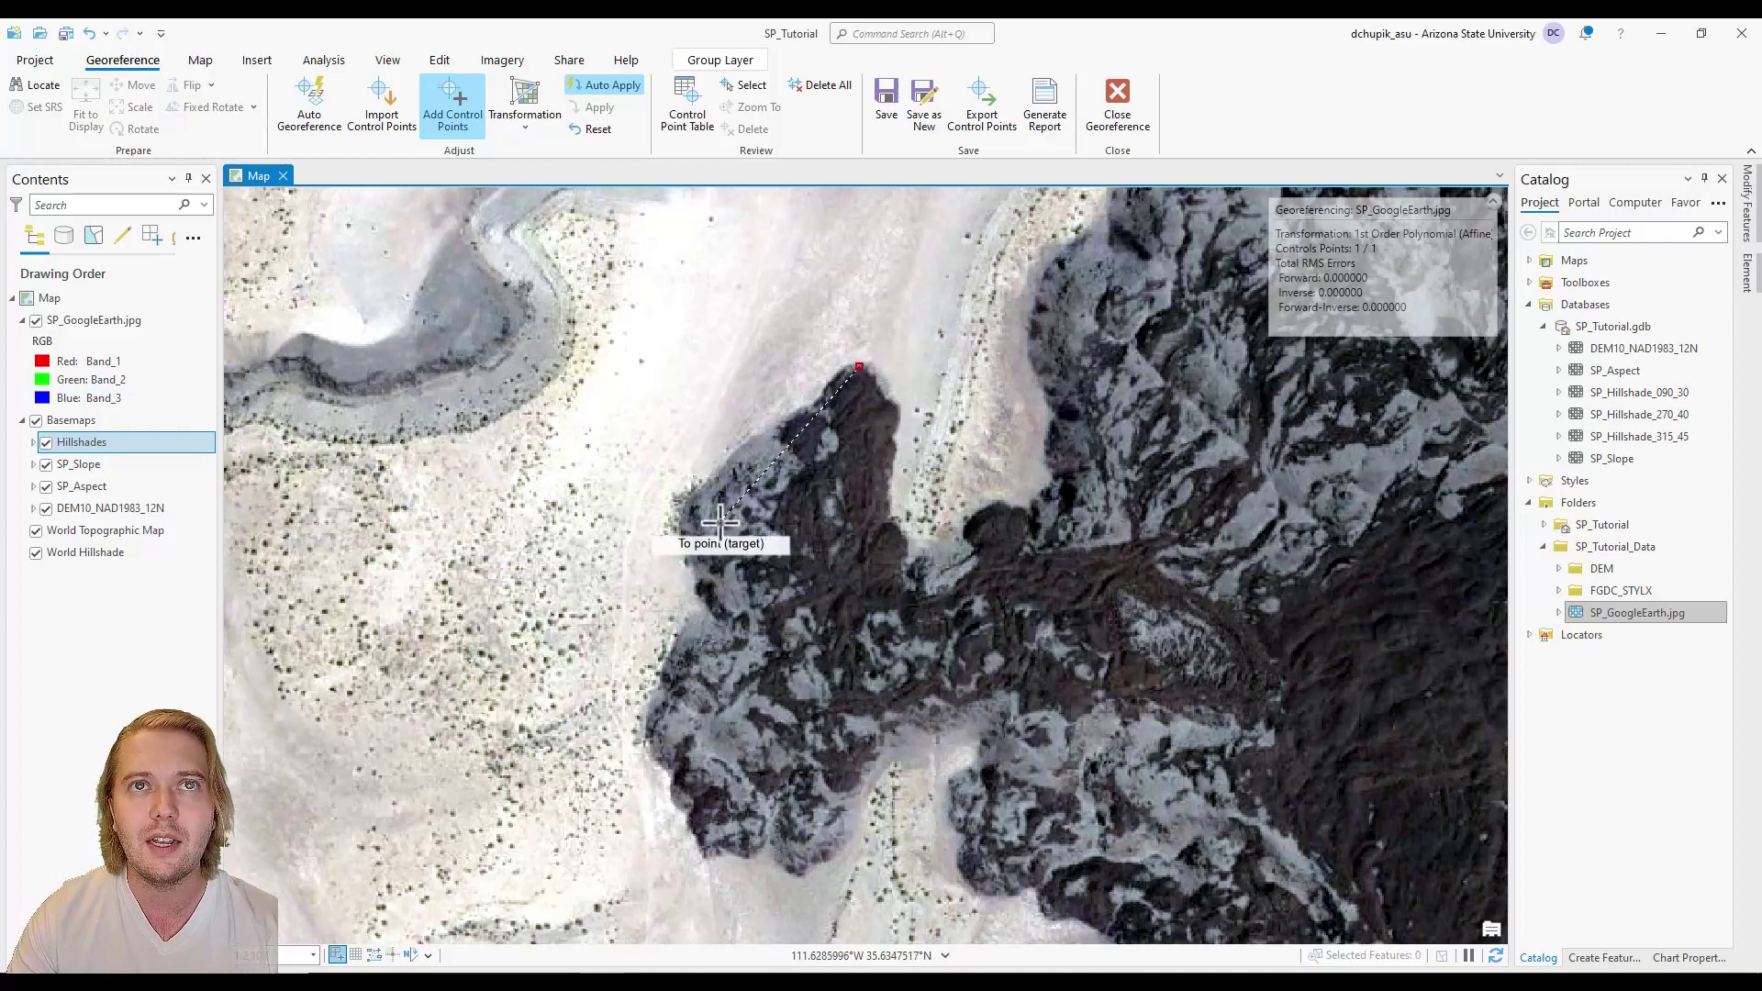
pyautogui.scroll(-5, 720, 523)
pyautogui.scroll(5, 661, 734)
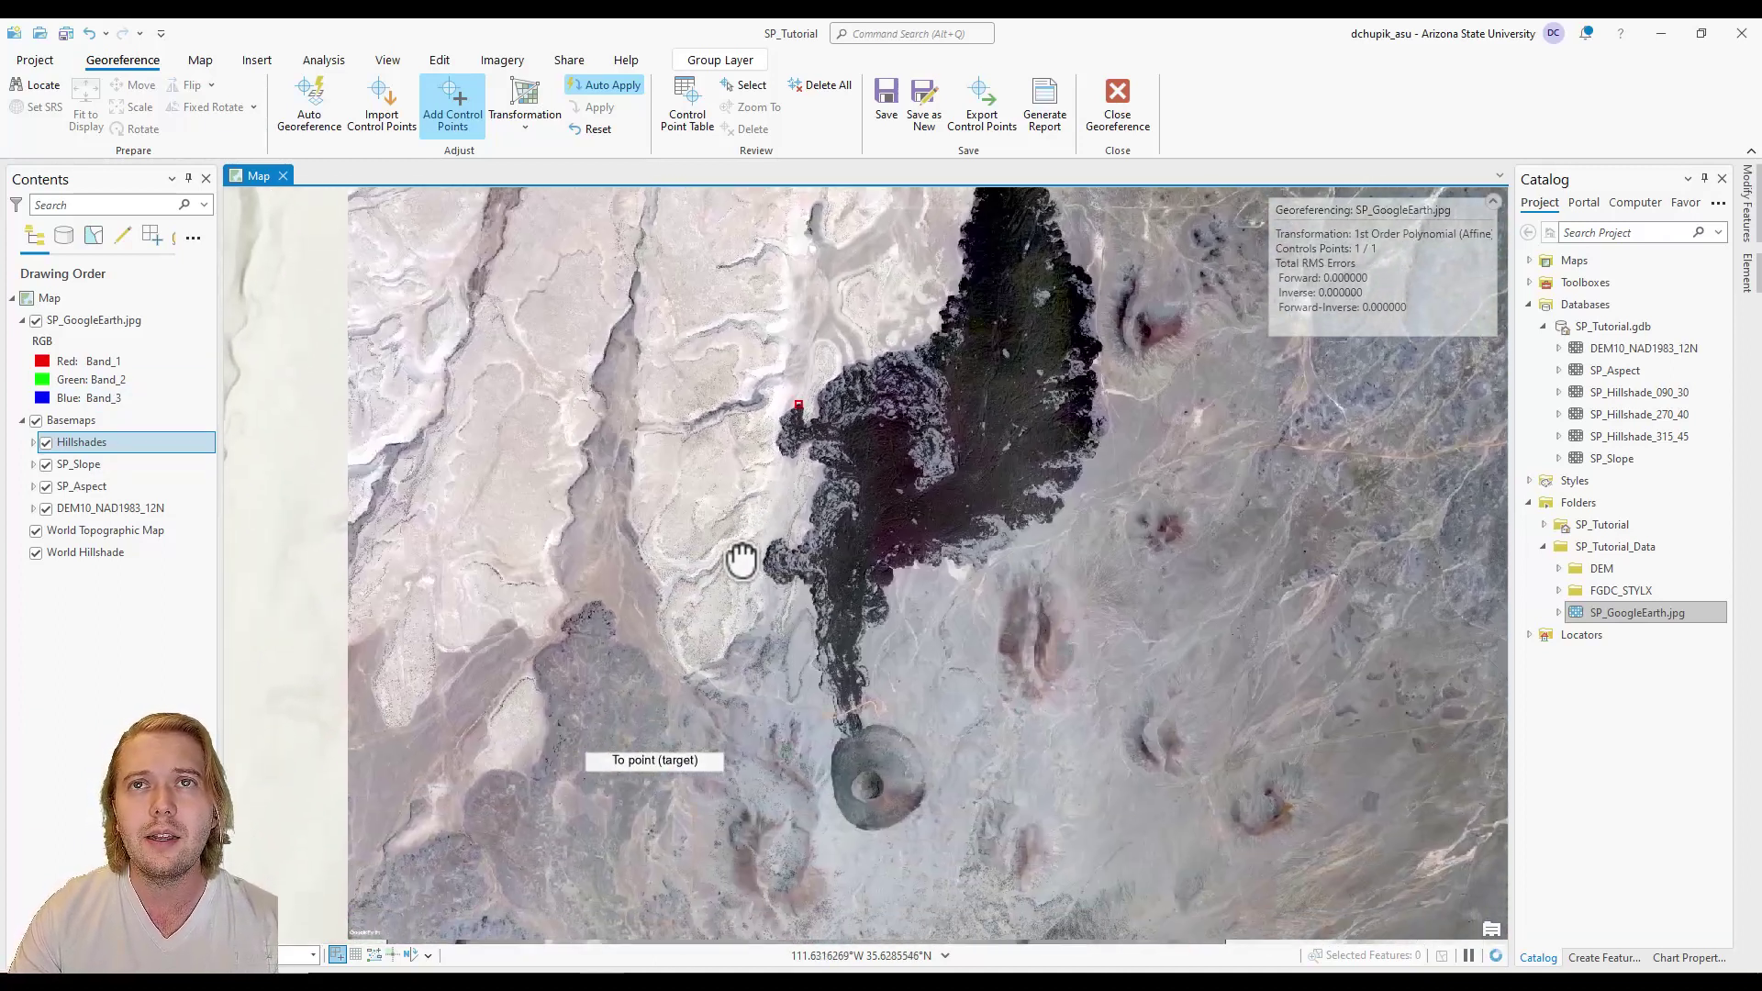
pyautogui.moveTo(741, 560); pyautogui.dragTo(725, 642)
pyautogui.scroll(-4, 779, 377)
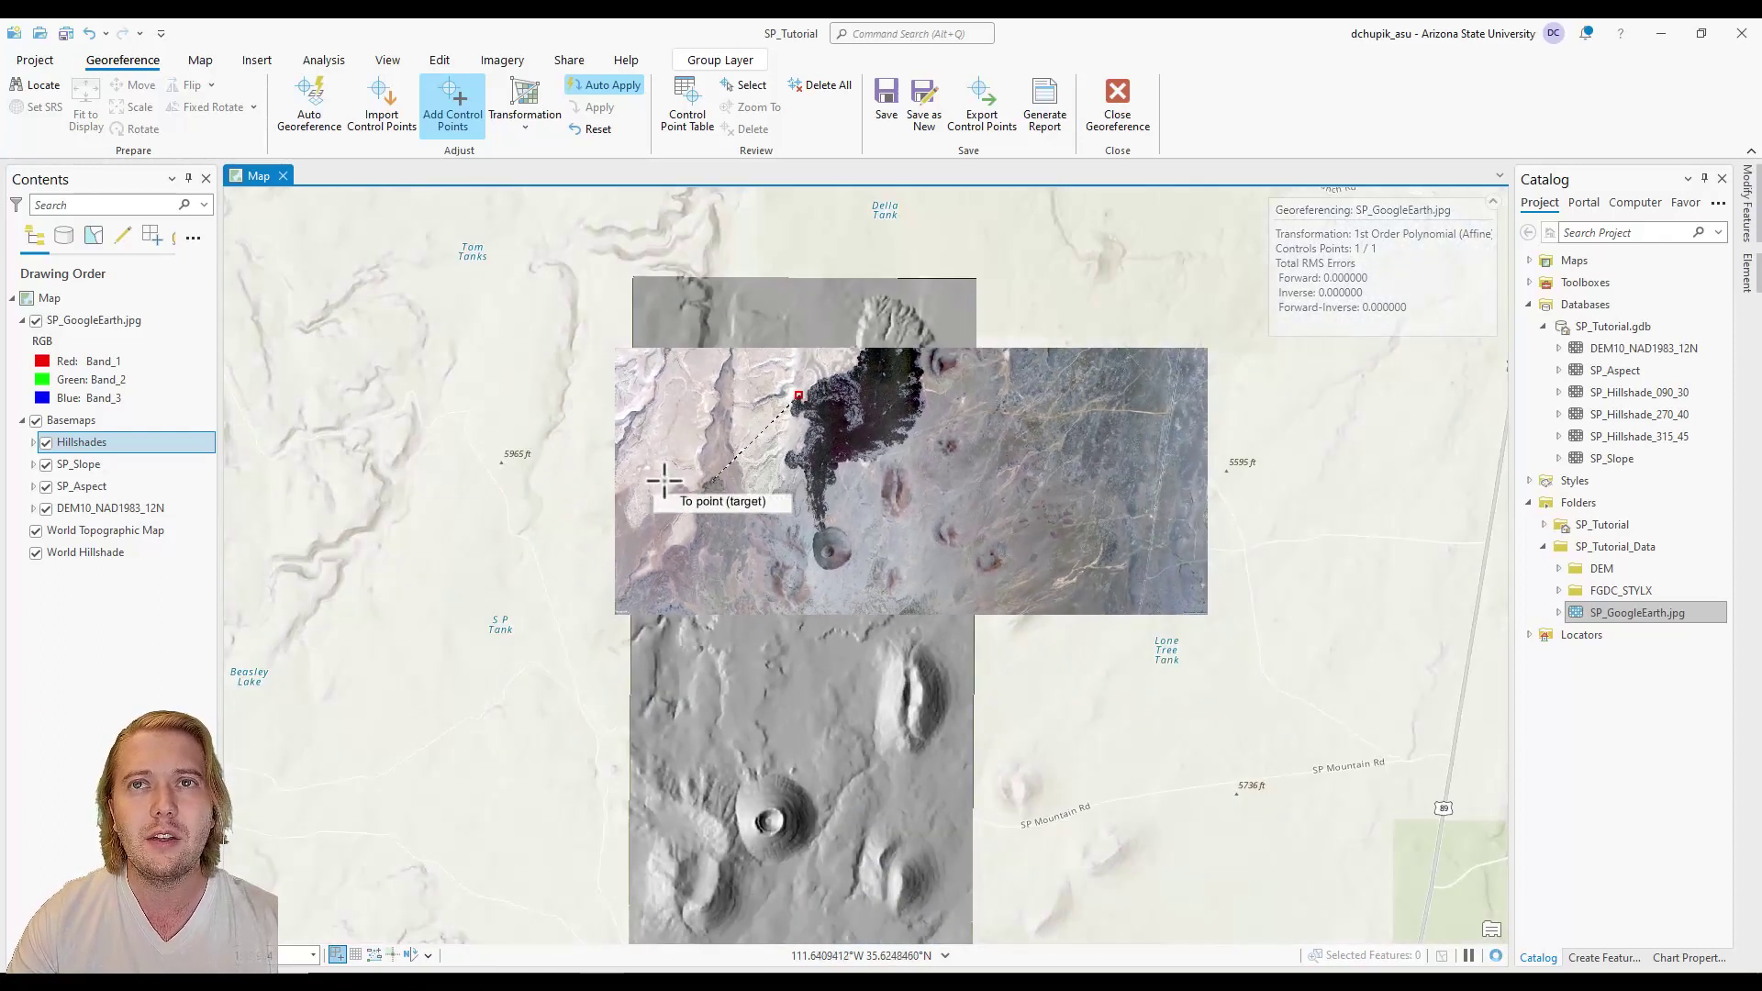
# With the image hidden, place the matching hillshade target point, then show the image again.
pyautogui.click(36, 320)
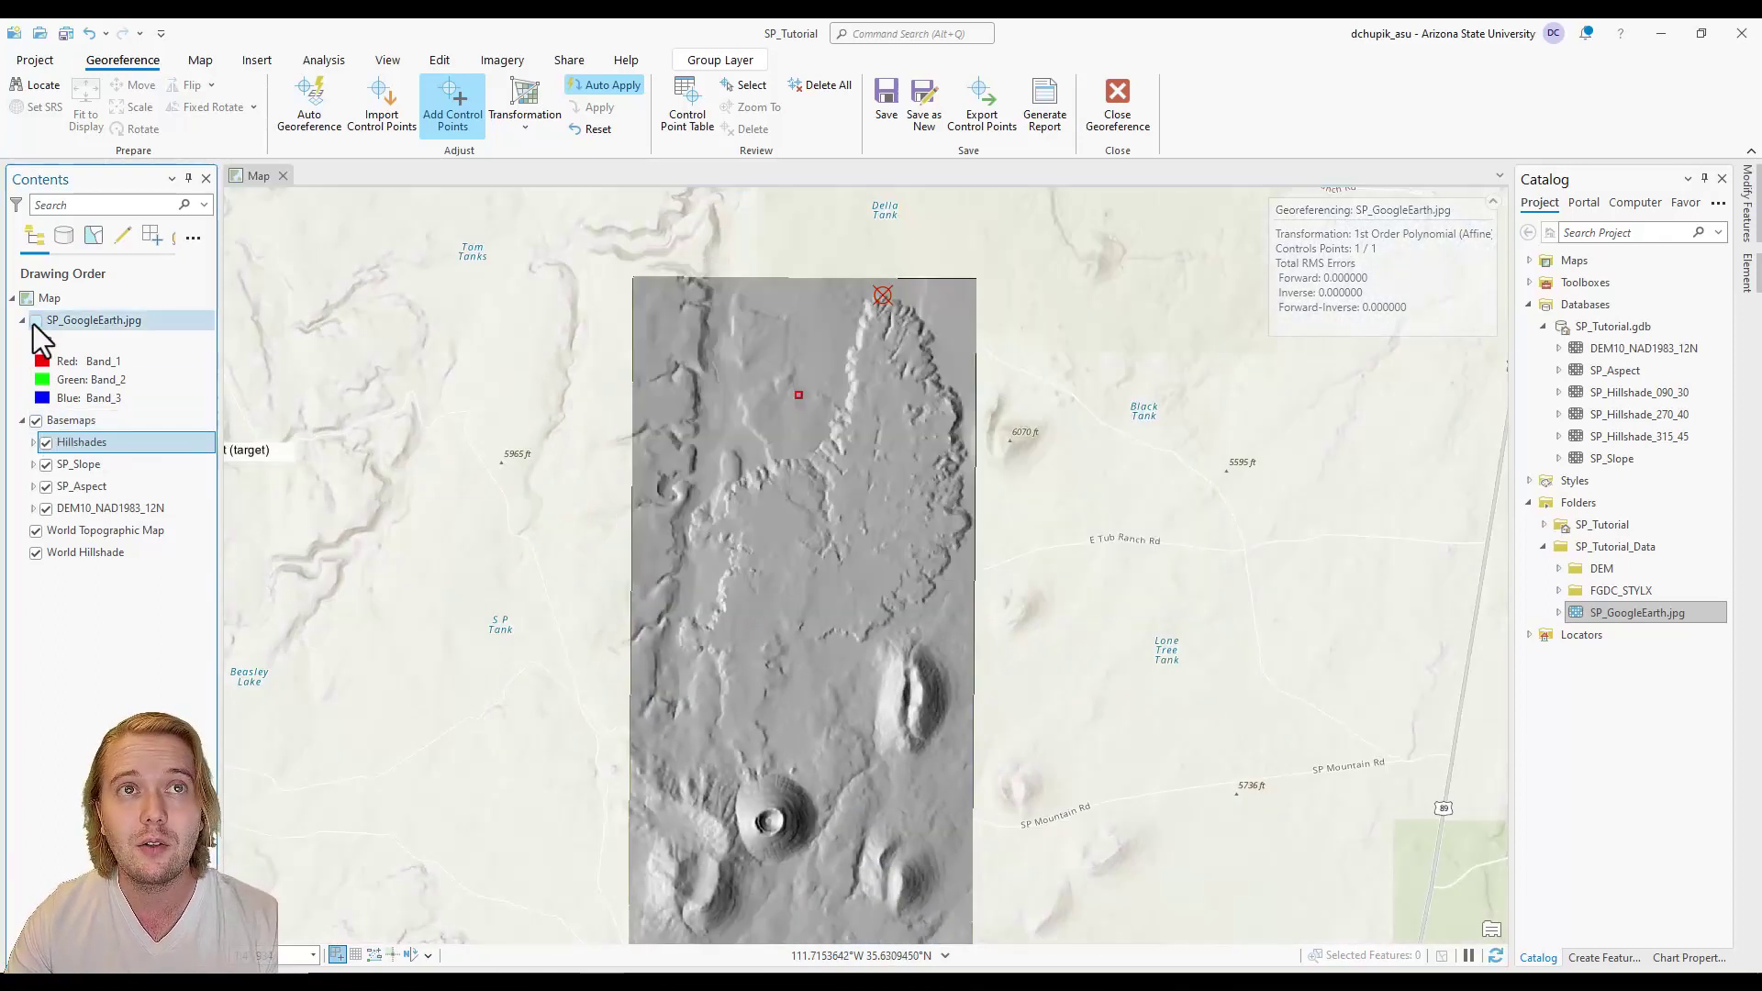
pyautogui.scroll(1, 694, 520)
pyautogui.scroll(5, 694, 520)
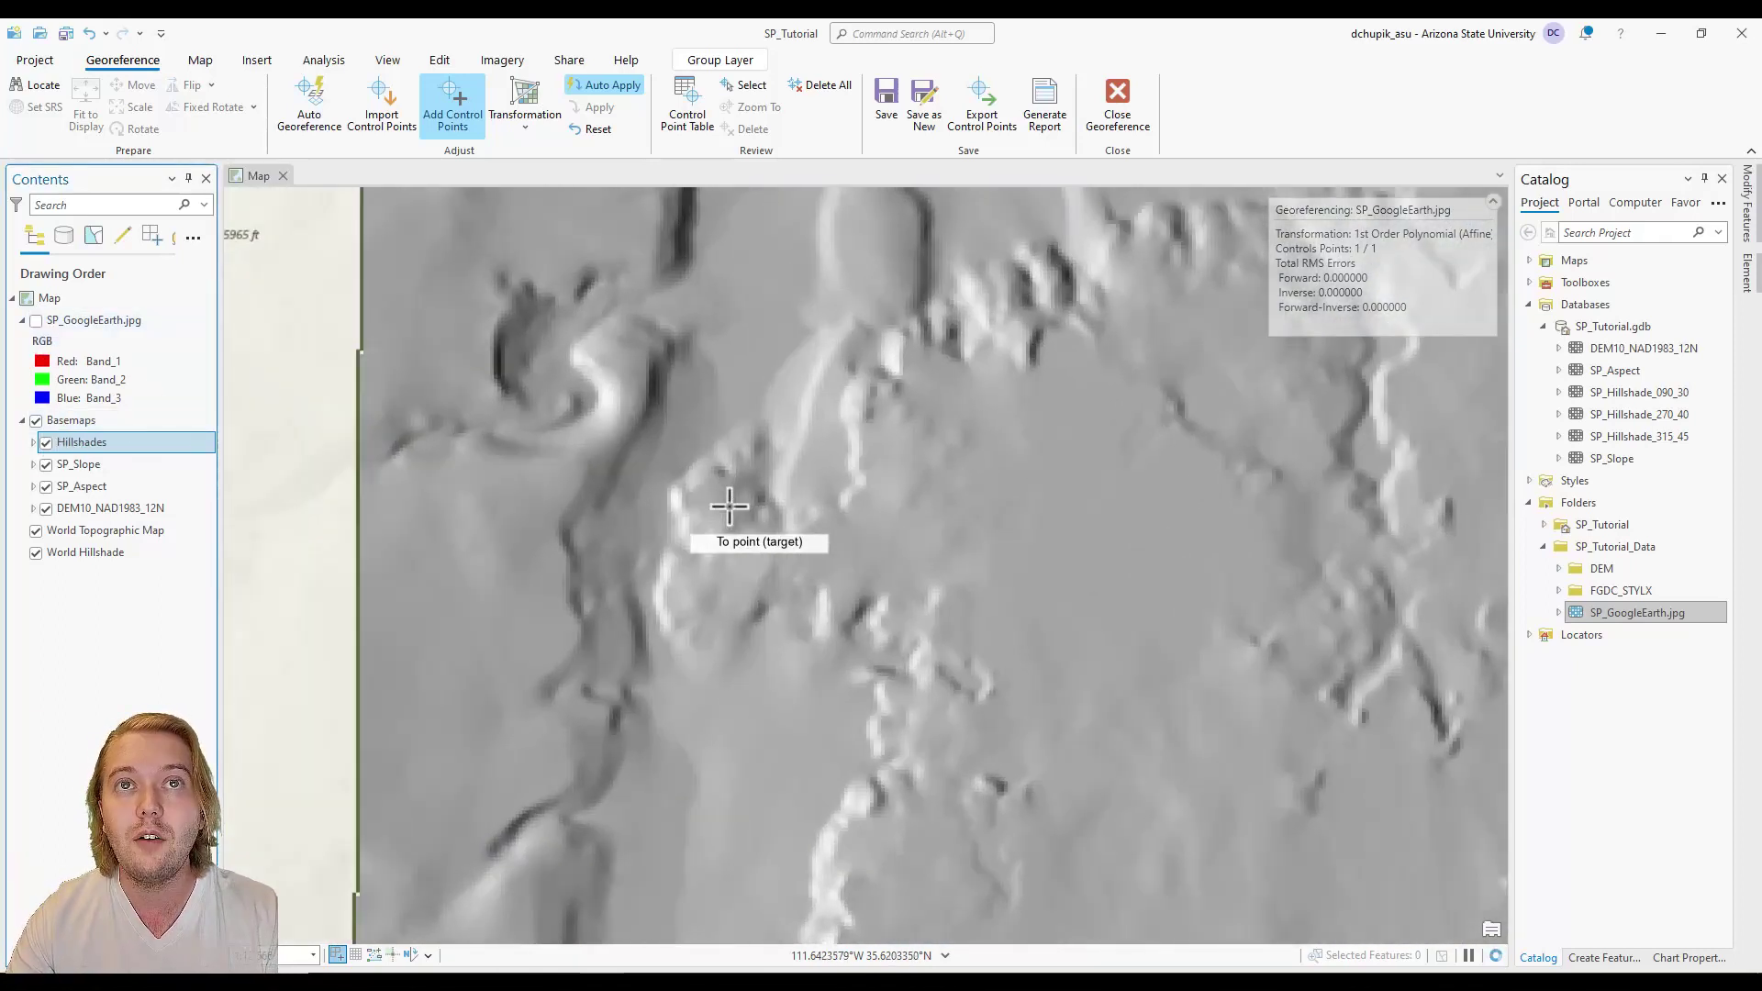
pyautogui.click(771, 368)
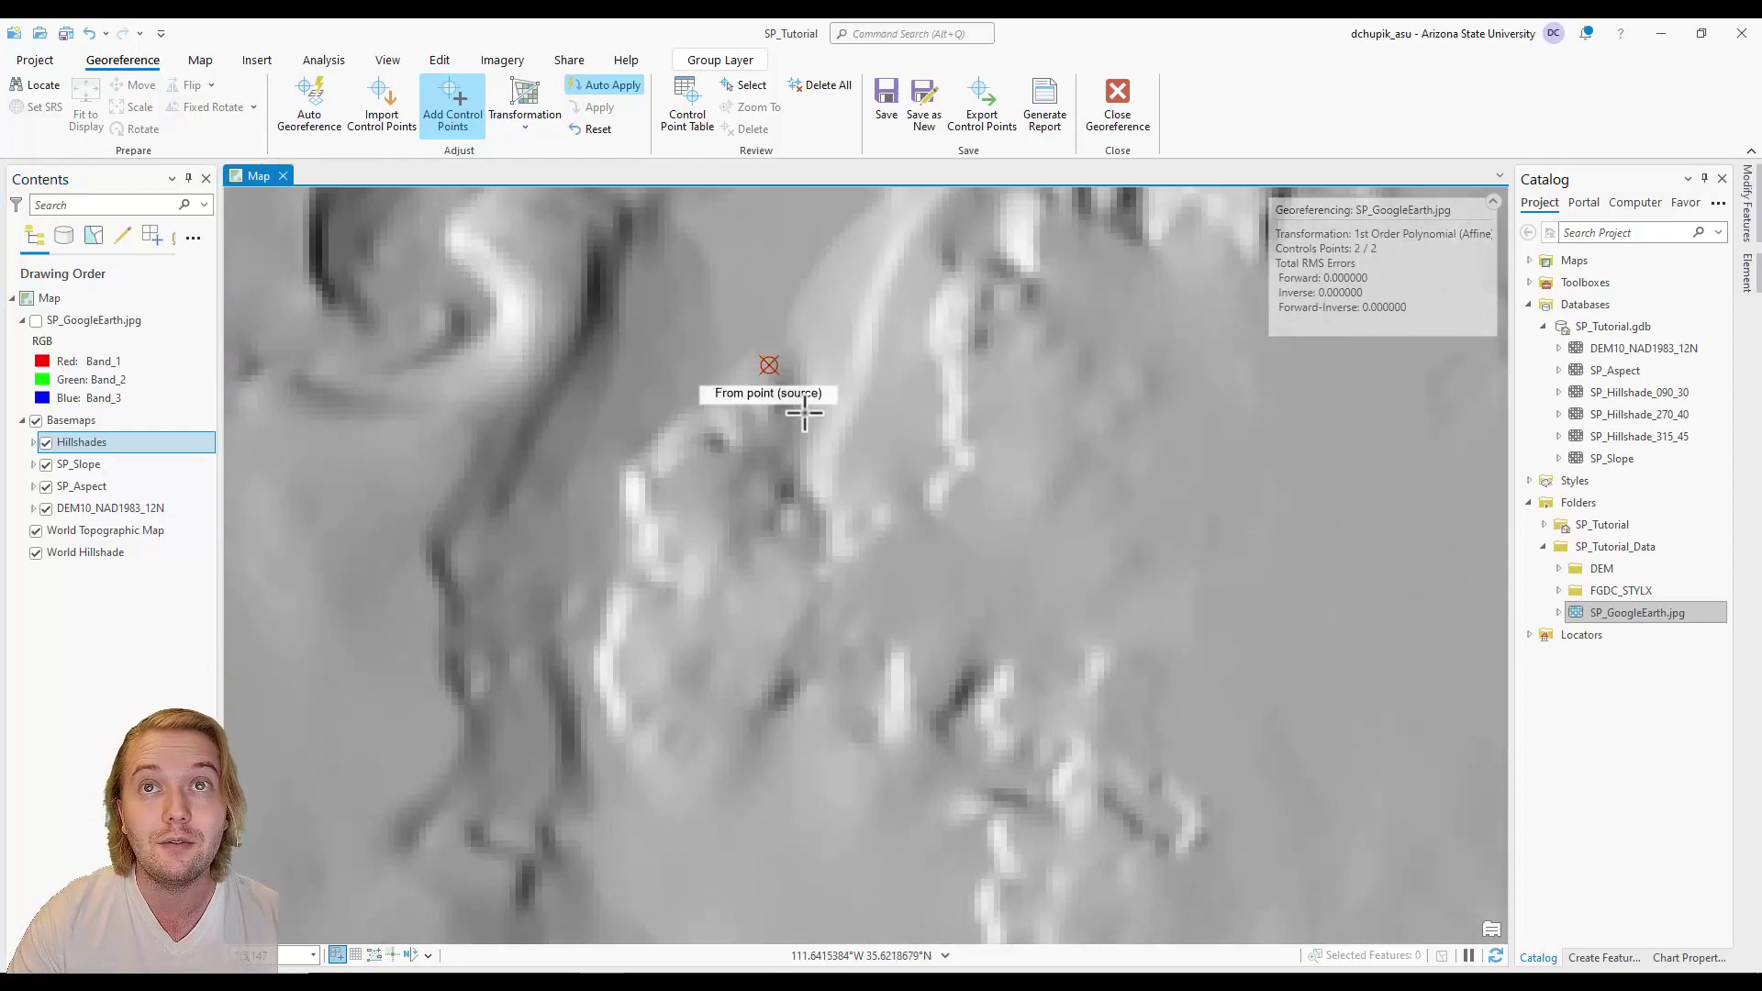
pyautogui.scroll(-3, 955, 464)
pyautogui.scroll(-5, 1018, 450)
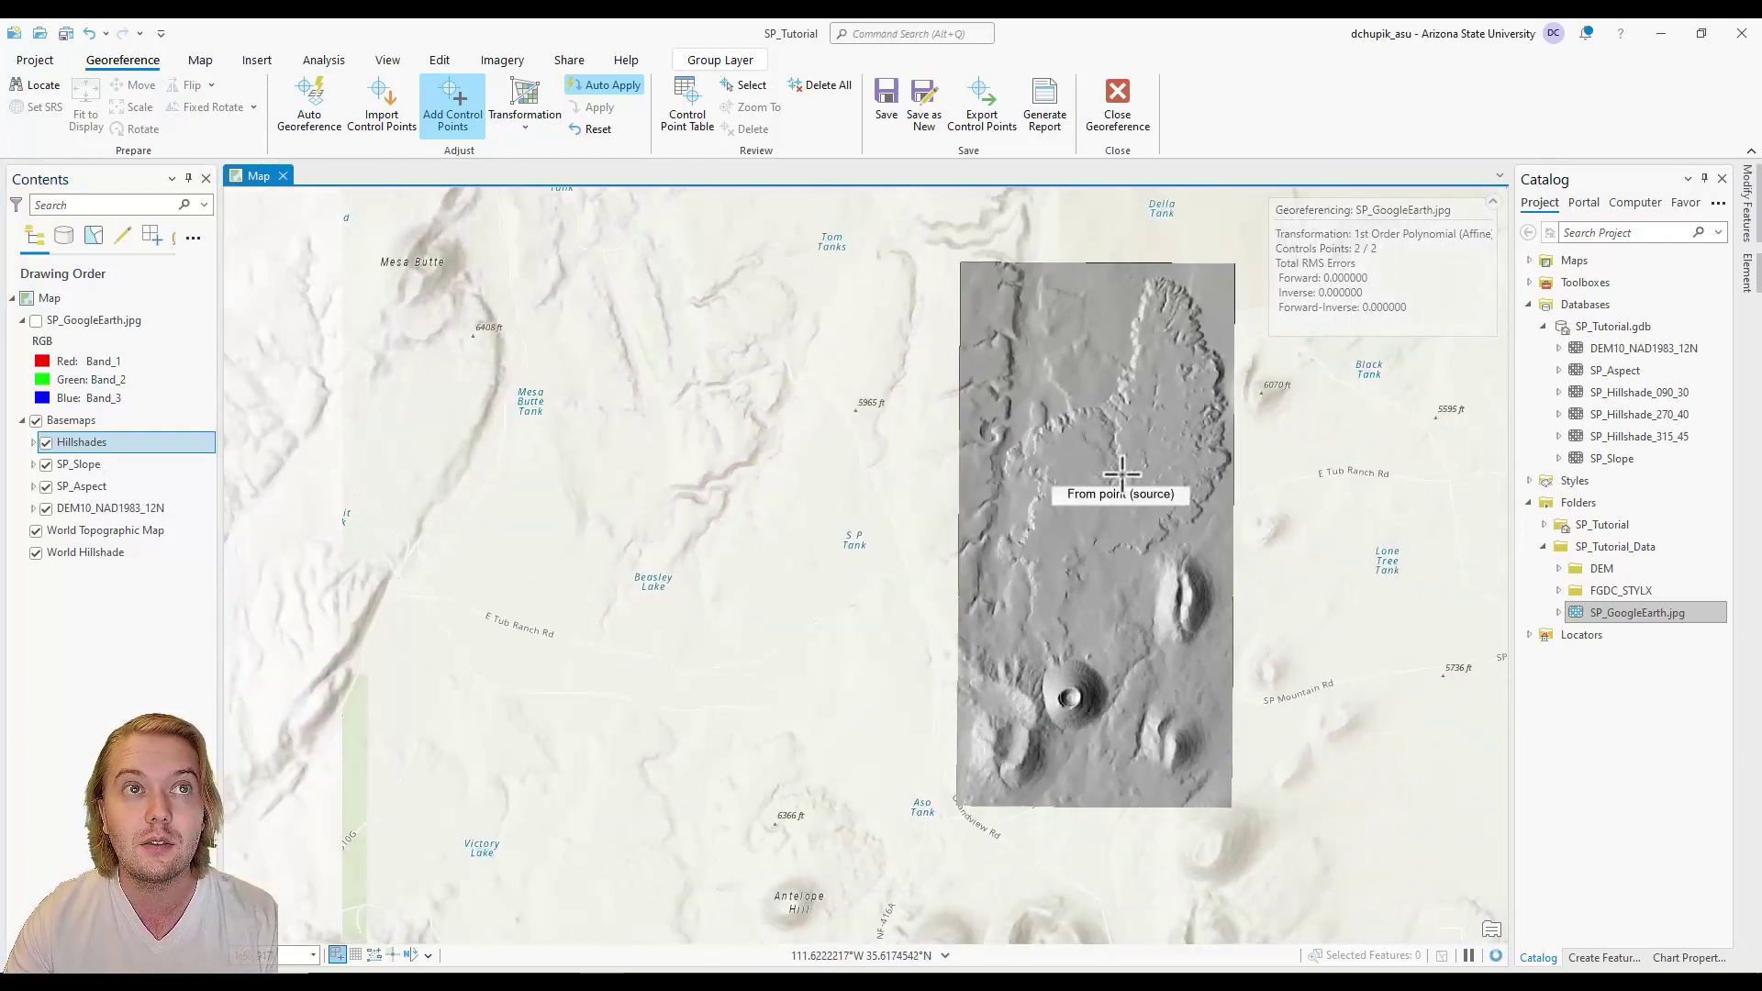
pyautogui.click(36, 321)
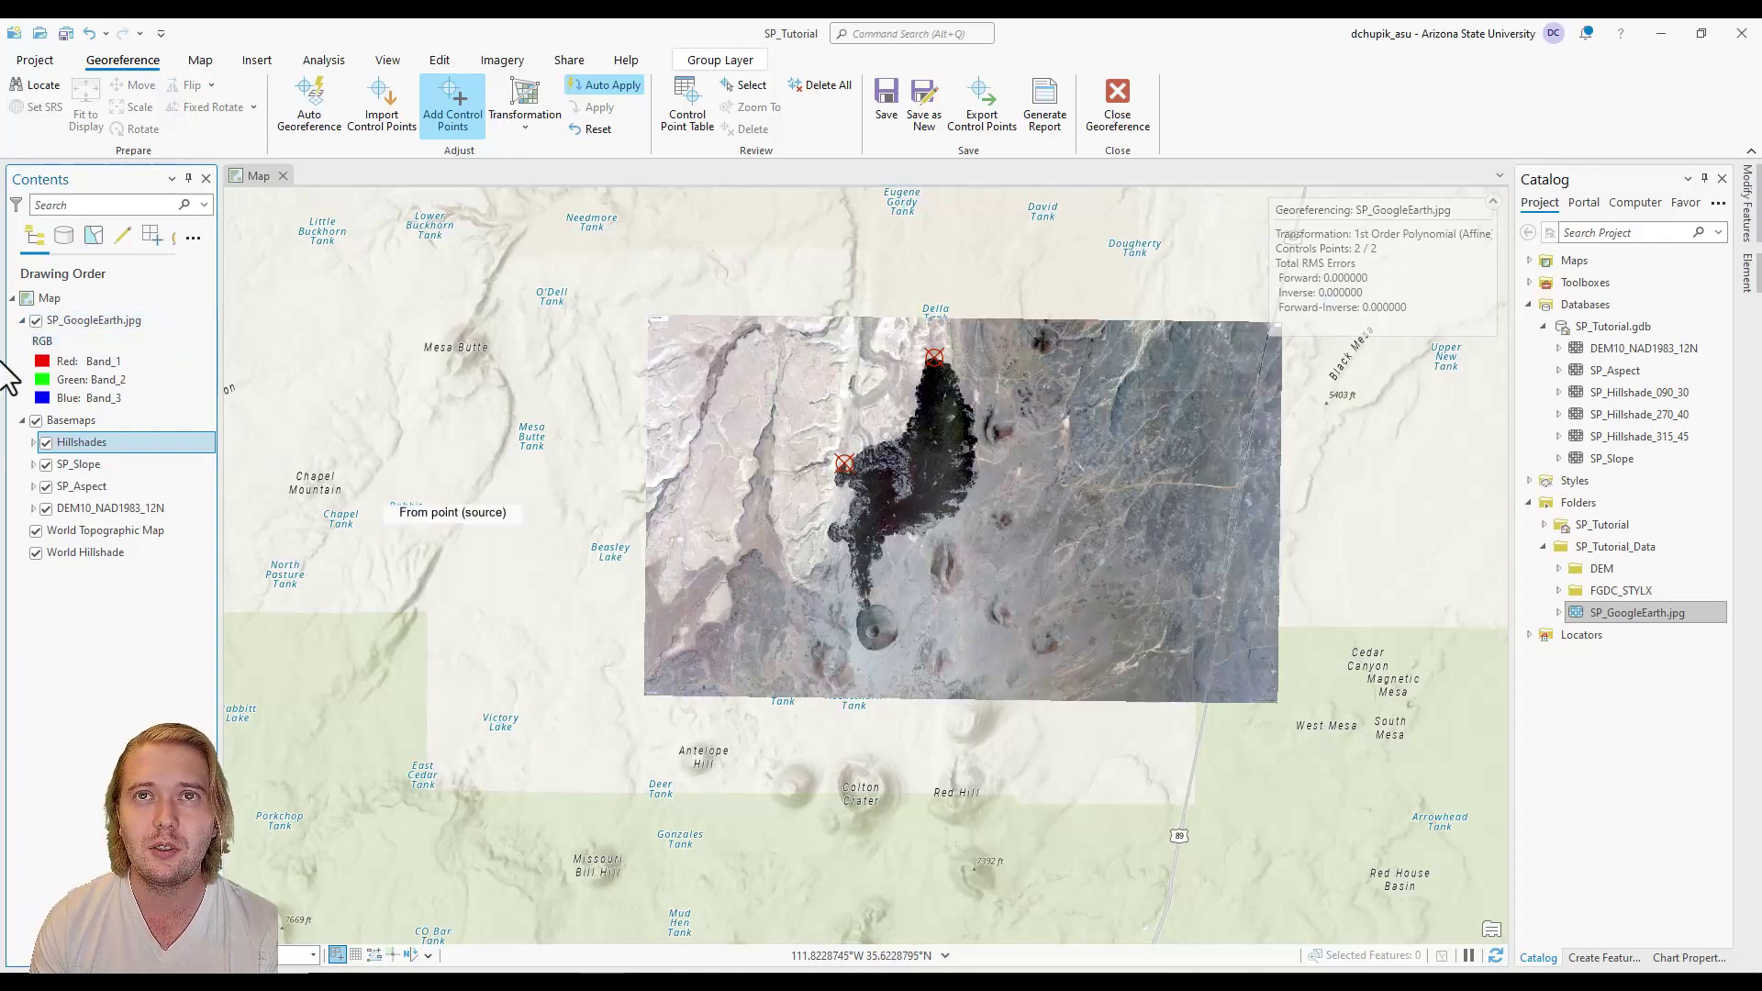
# Place a source point on the lava edge, comparing the image against the hillshade beneath.
pyautogui.click(37, 321)
pyautogui.click(37, 321)
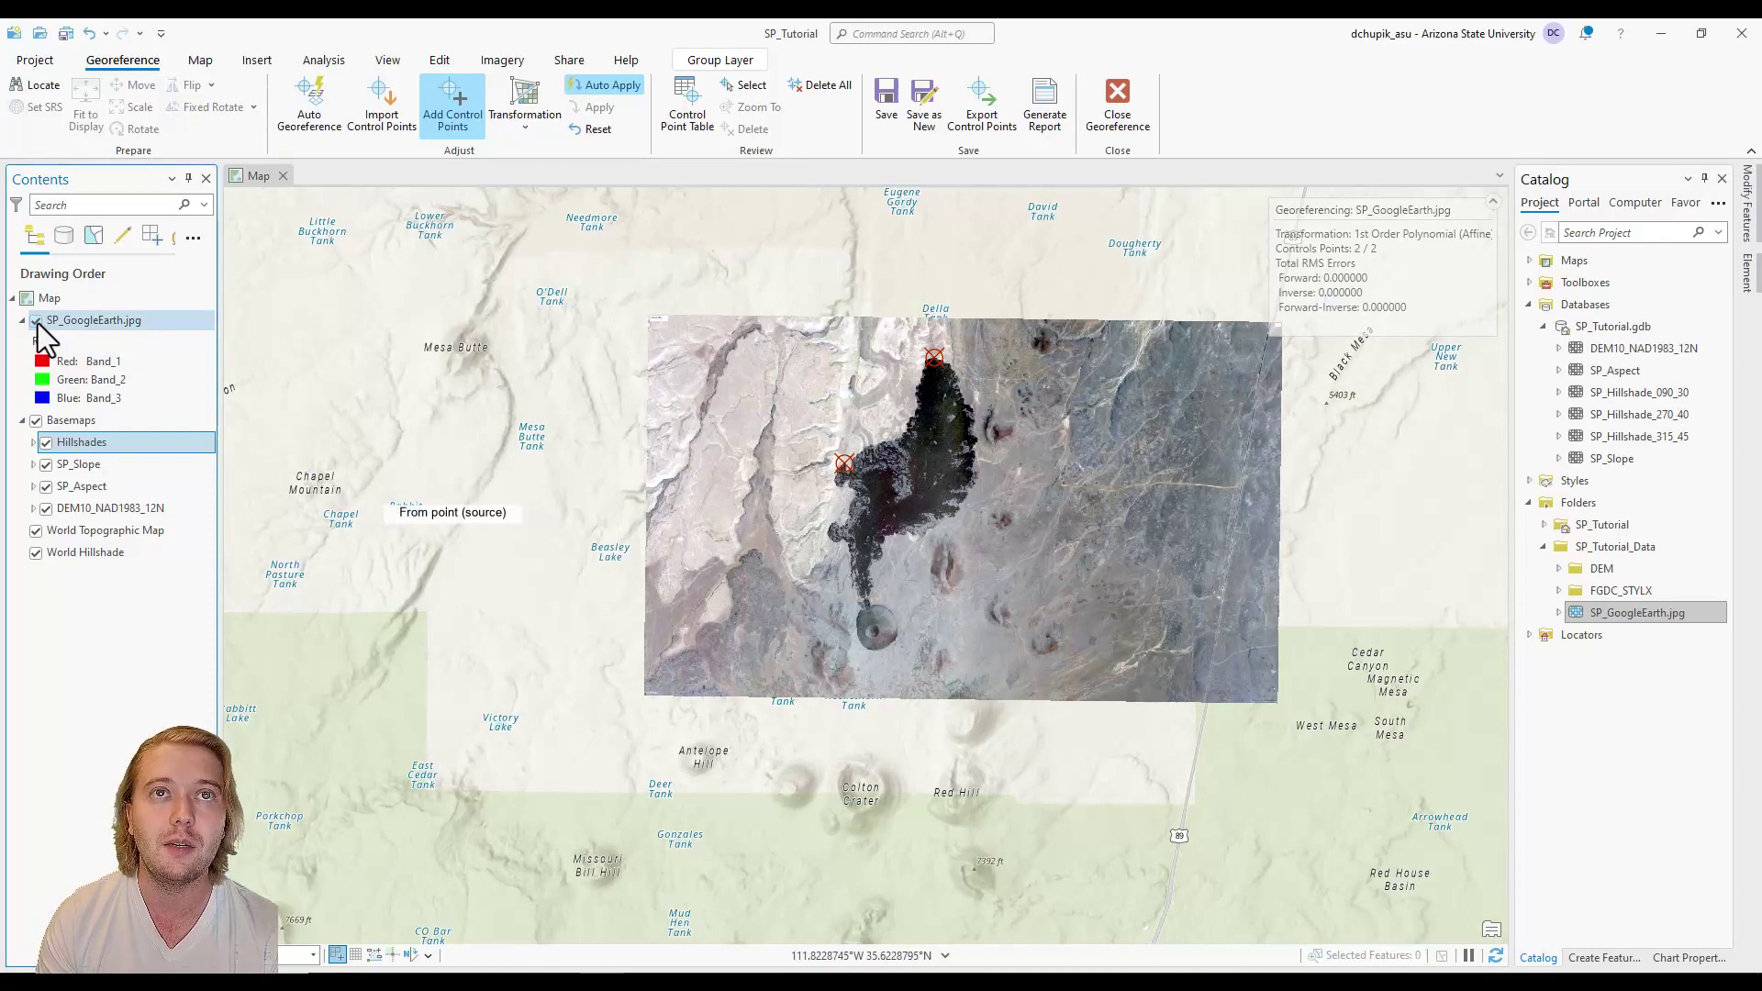
pyautogui.scroll(5, 803, 546)
pyautogui.moveTo(895, 362); pyautogui.dragTo(832, 523)
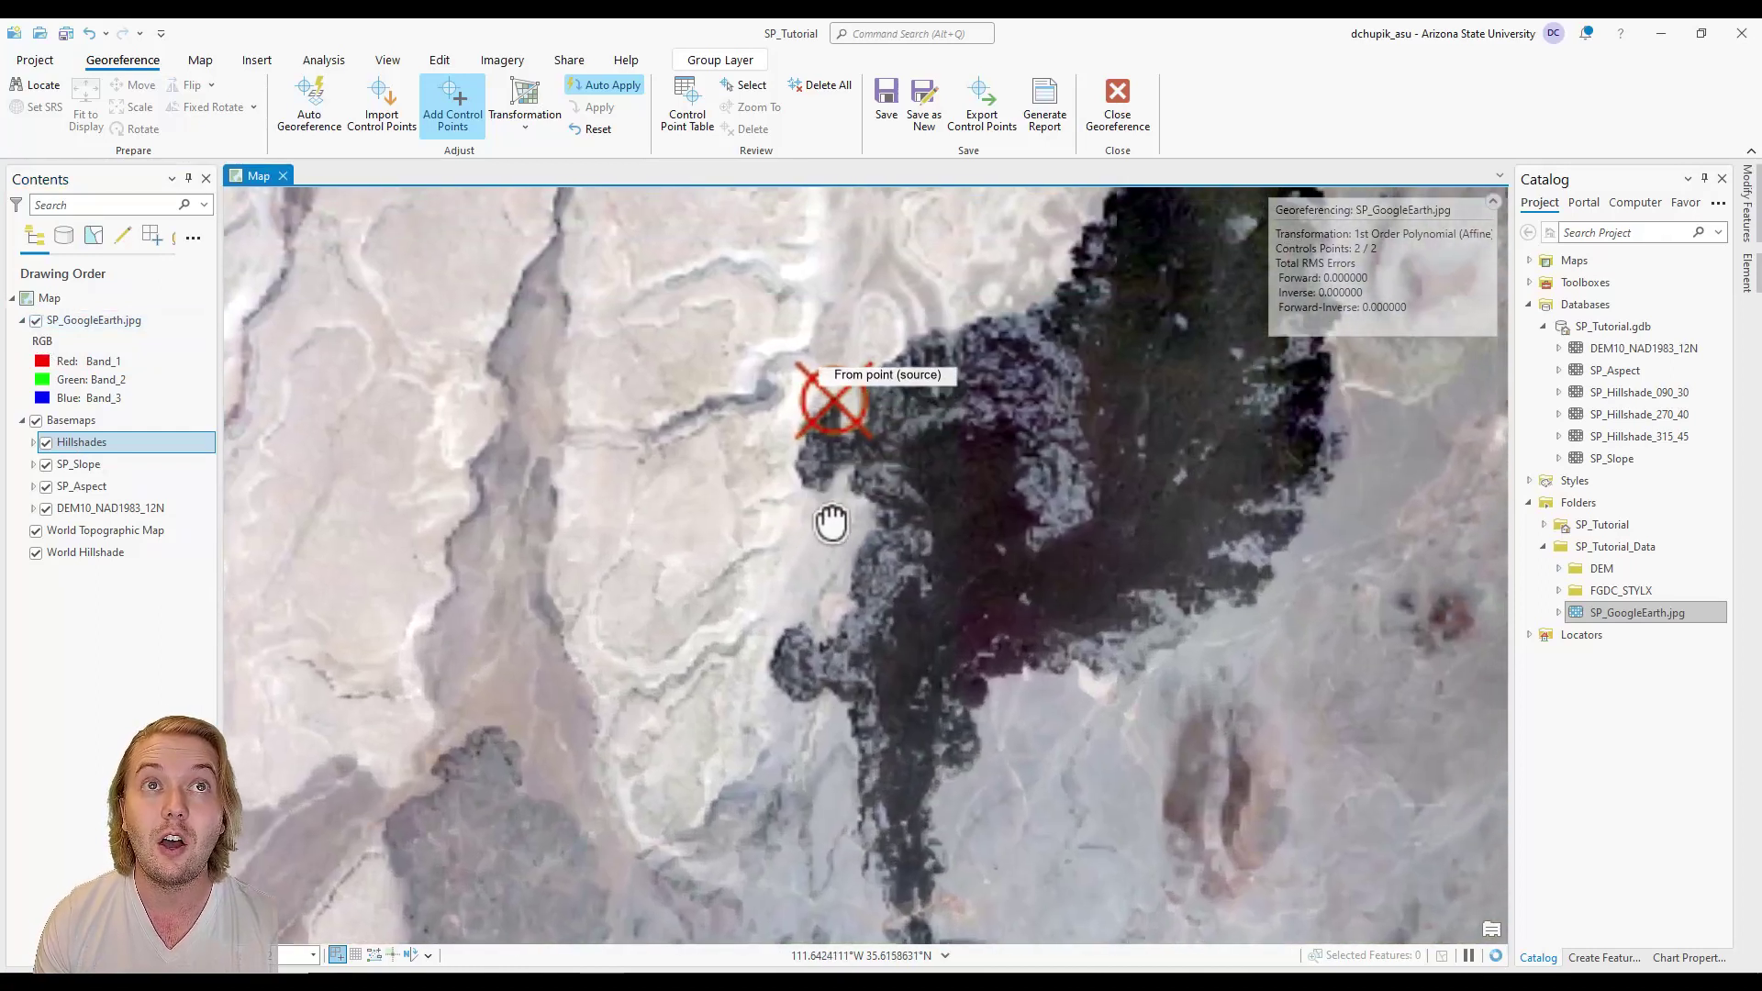
pyautogui.scroll(2, 822, 468)
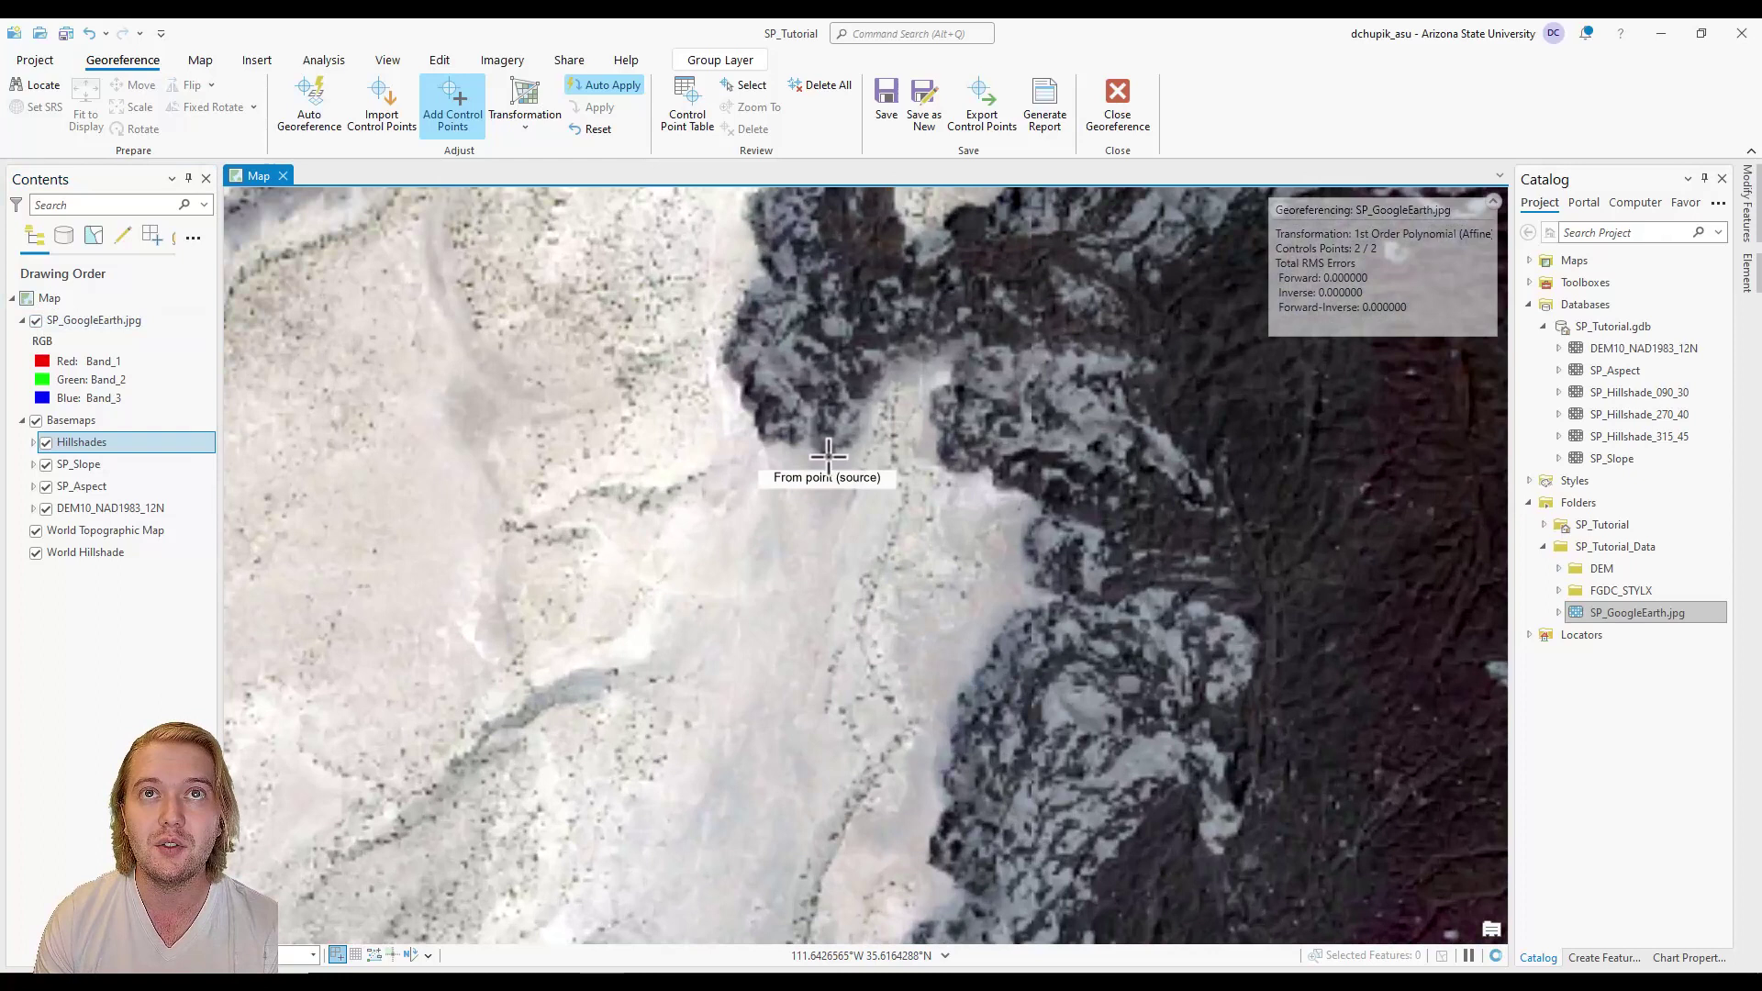
pyautogui.click(827, 455)
pyautogui.click(36, 320)
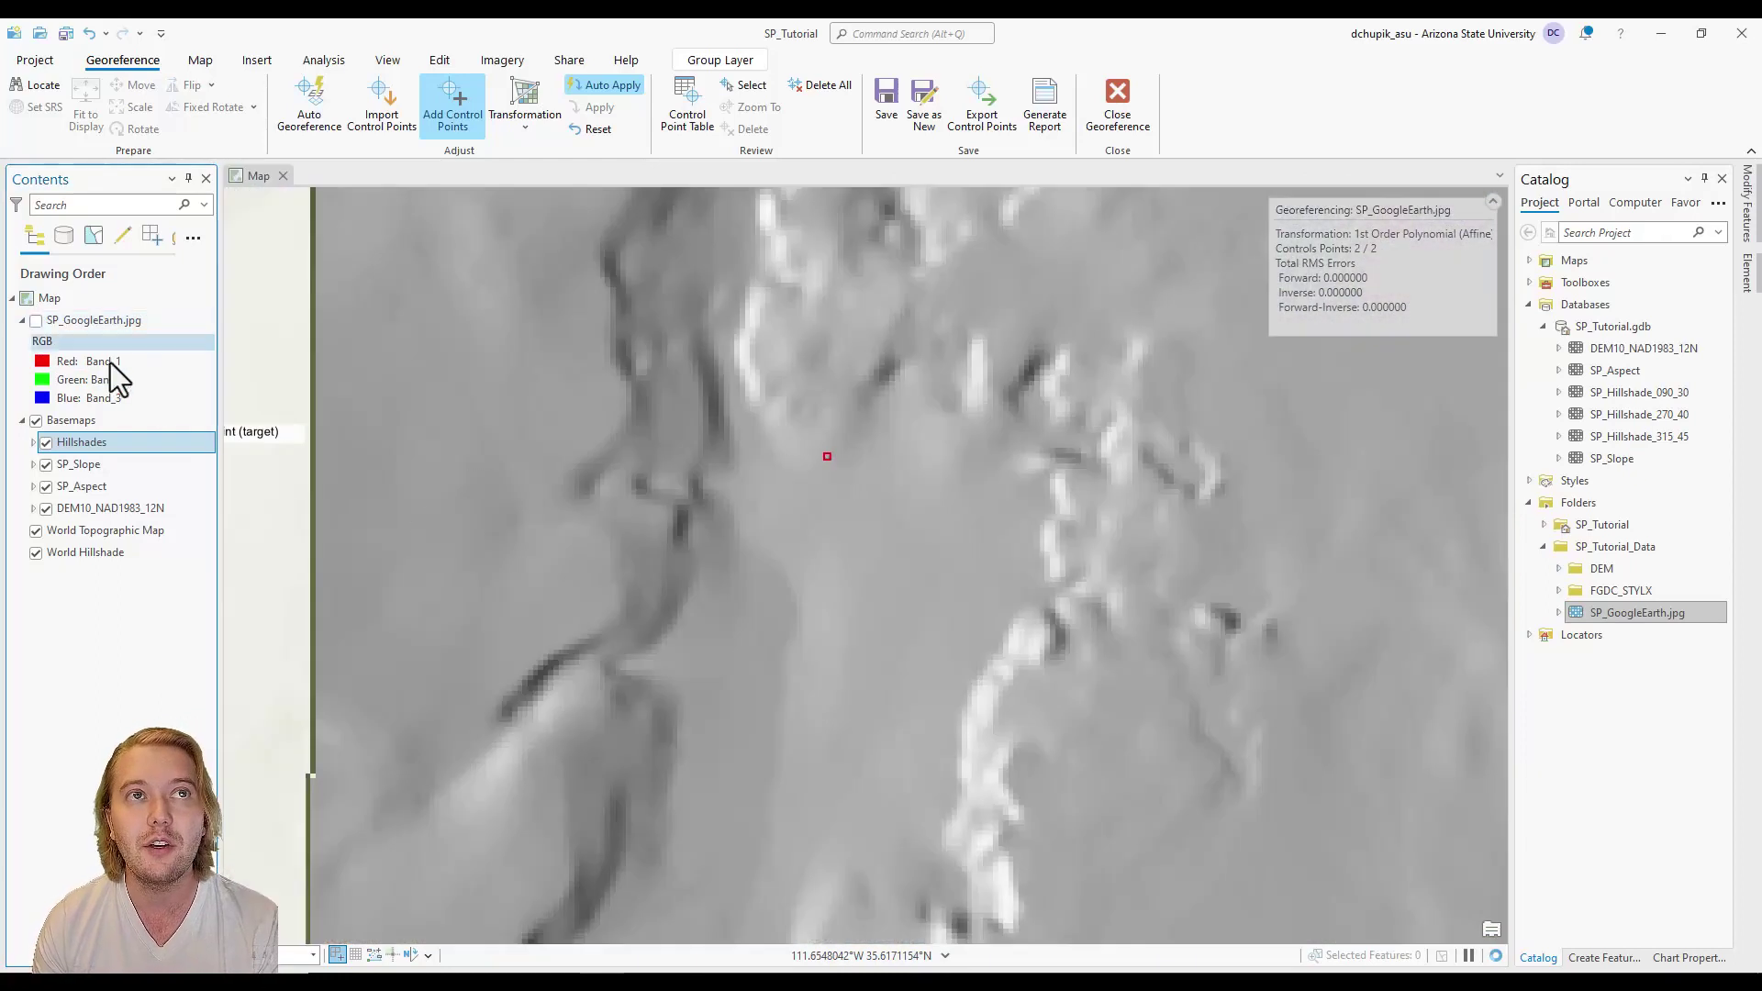
pyautogui.scroll(4, 826, 450)
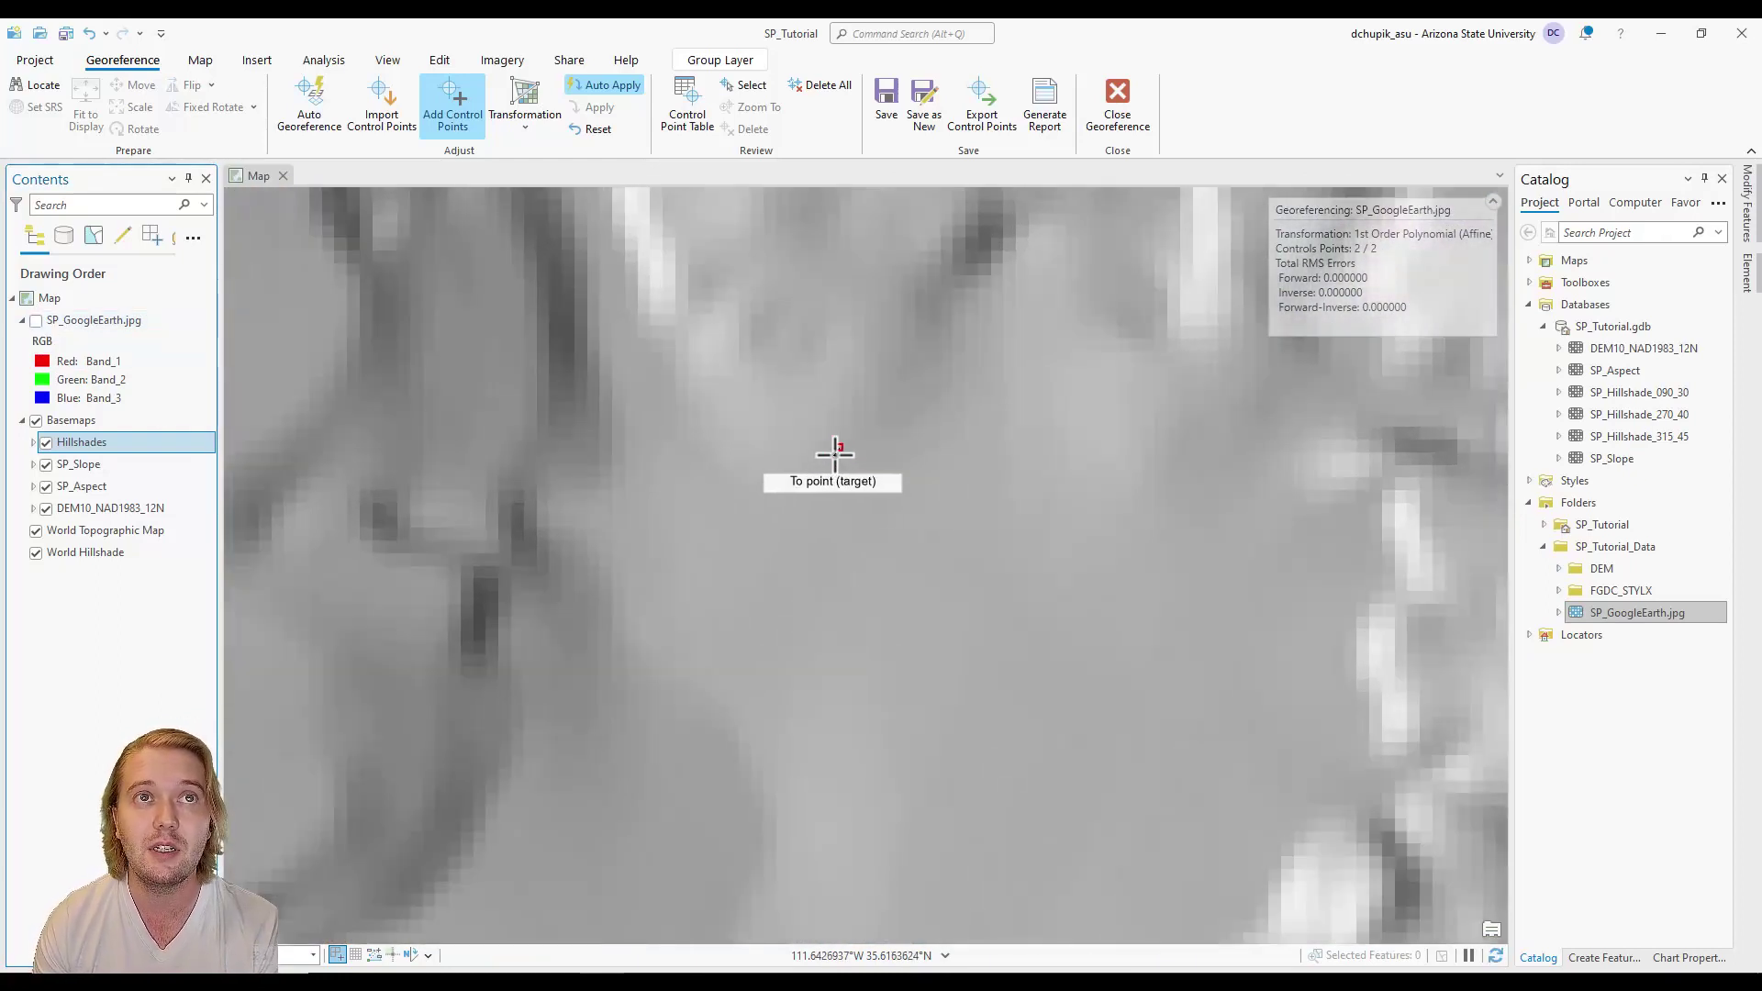
pyautogui.scroll(-4, 770, 509)
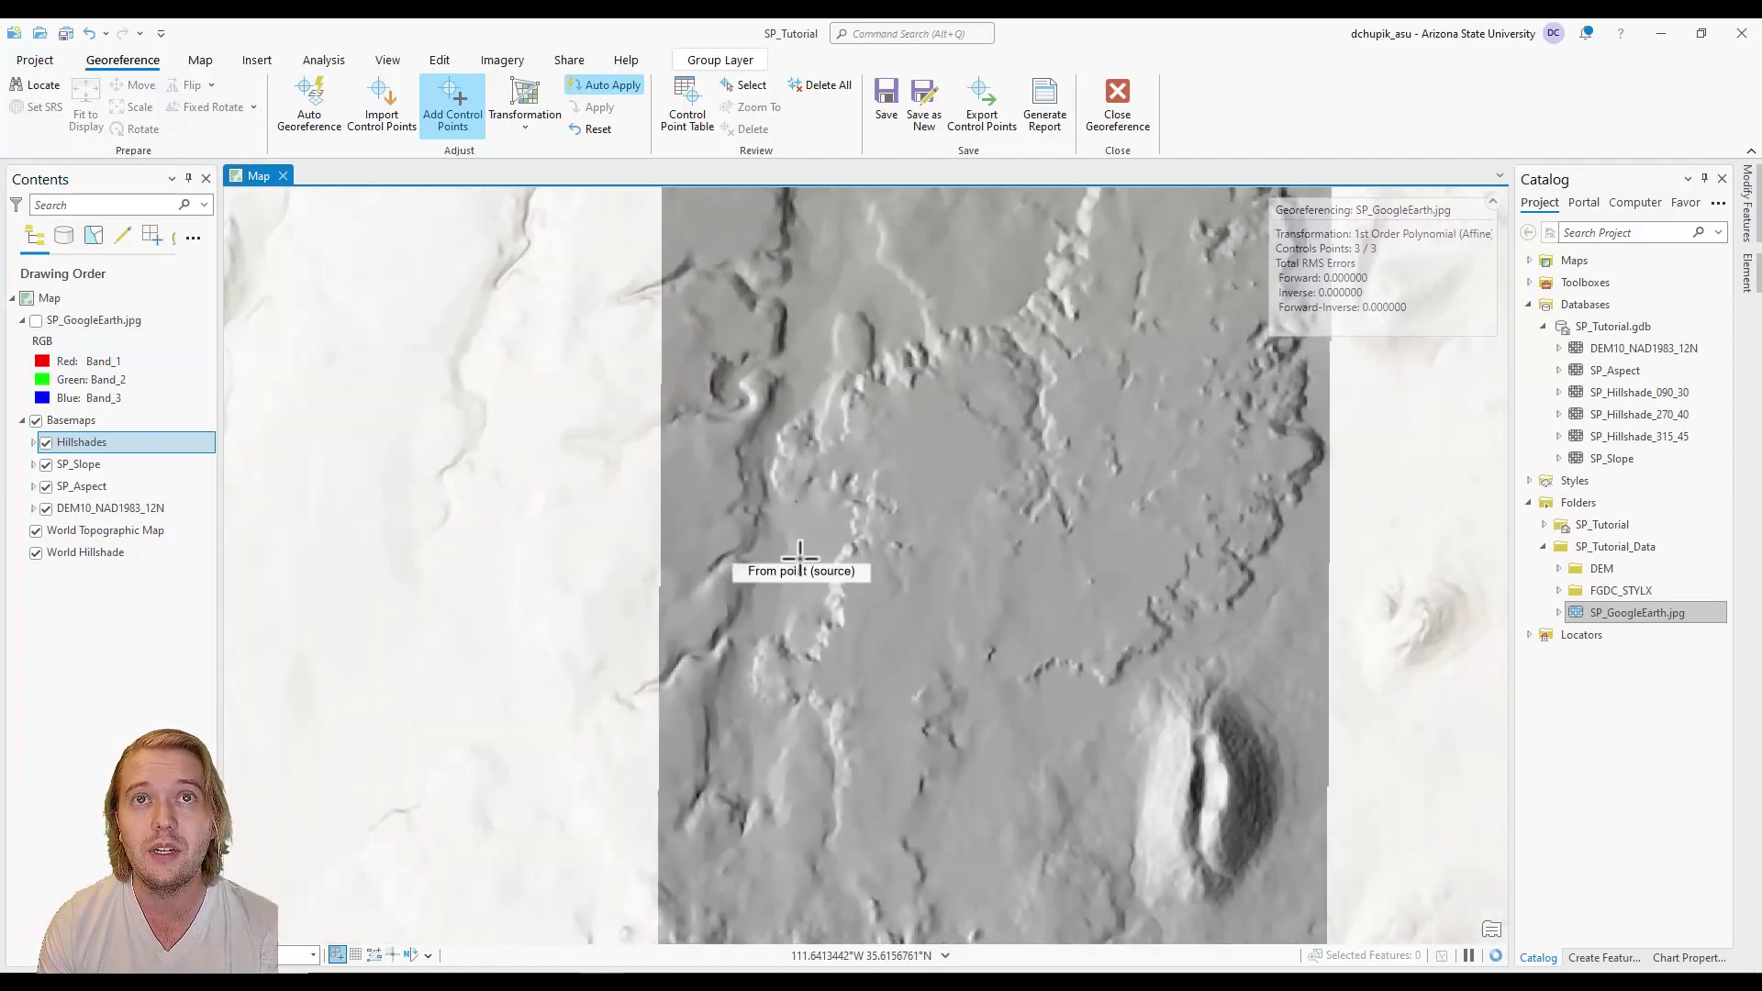
pyautogui.scroll(-2, 786, 569)
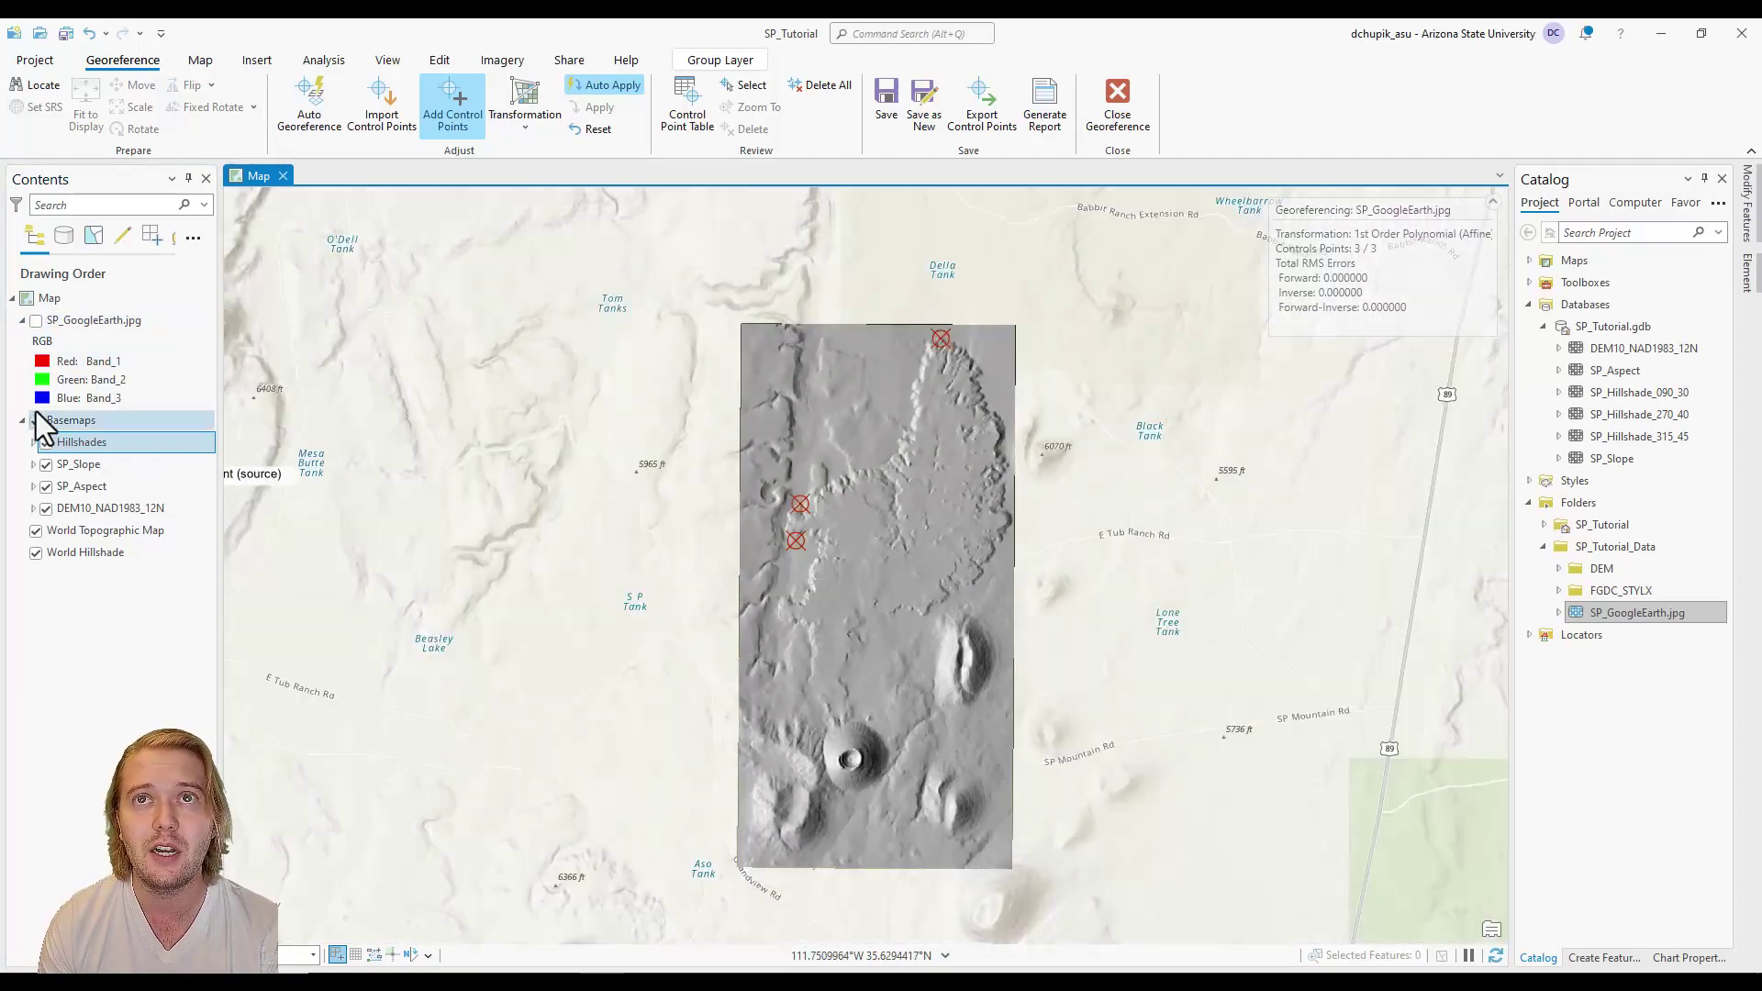
pyautogui.click(36, 320)
# Pair a point below the cinder cone with its matching hillshade location.
pyautogui.scroll(4, 831, 656)
pyautogui.scroll(3, 817, 645)
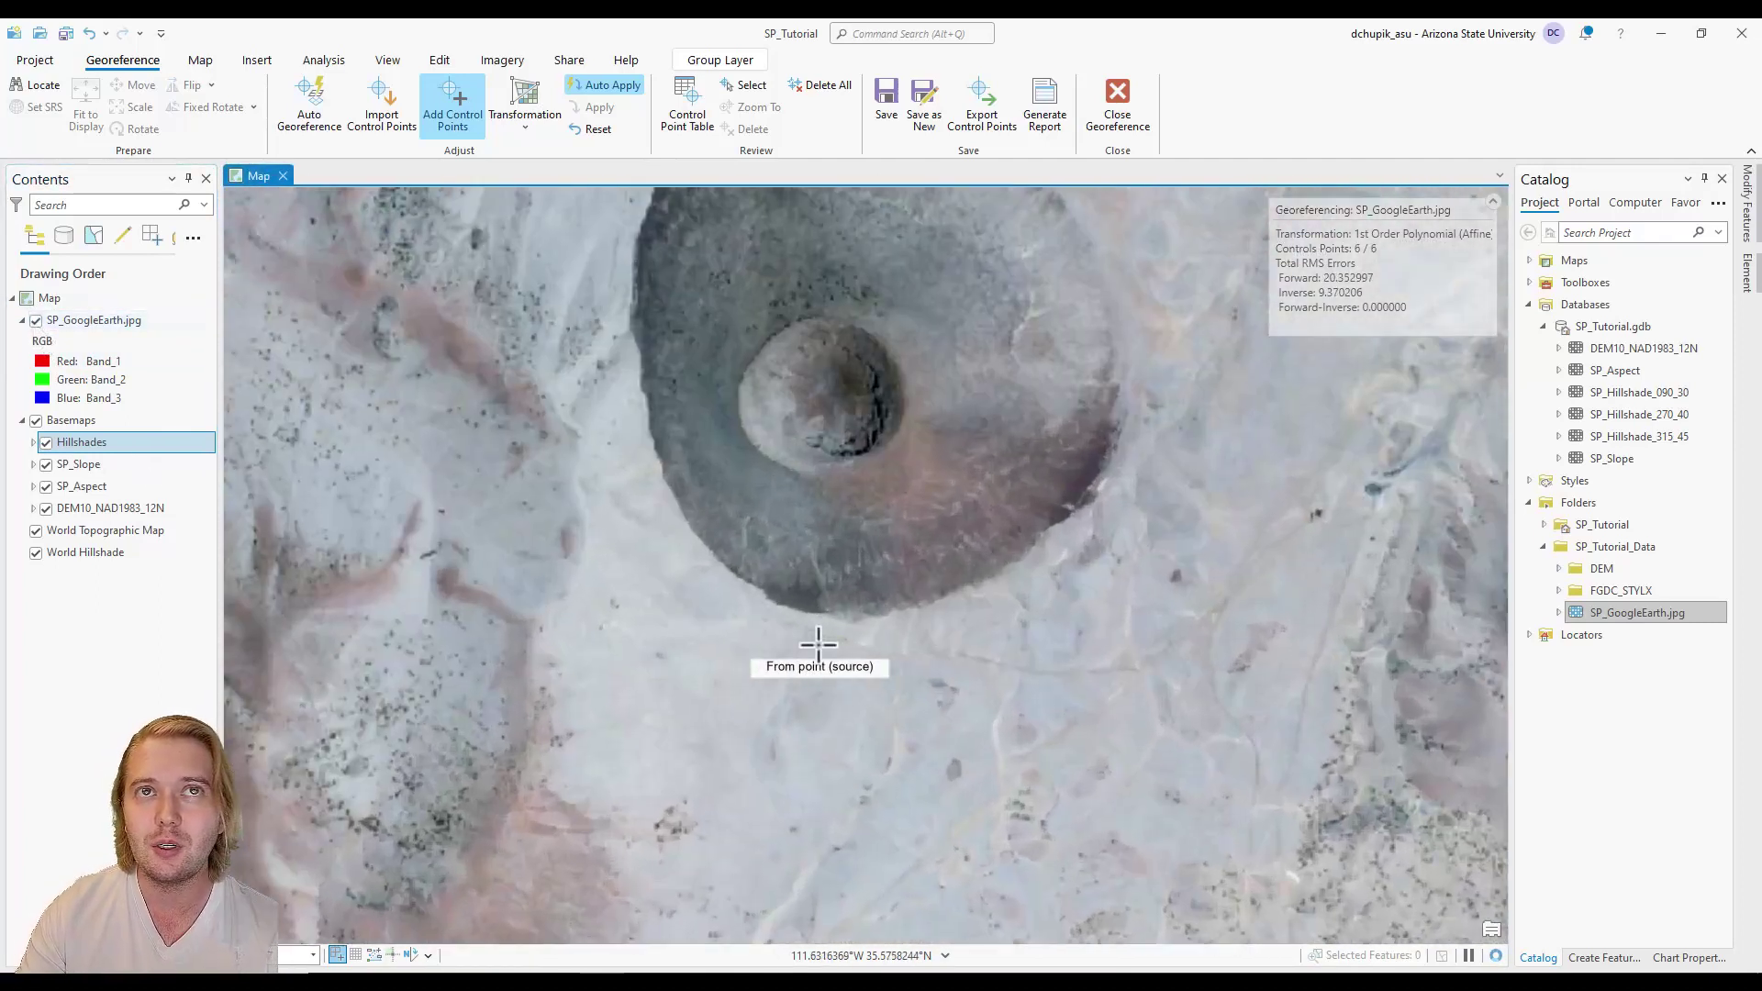
pyautogui.click(852, 605)
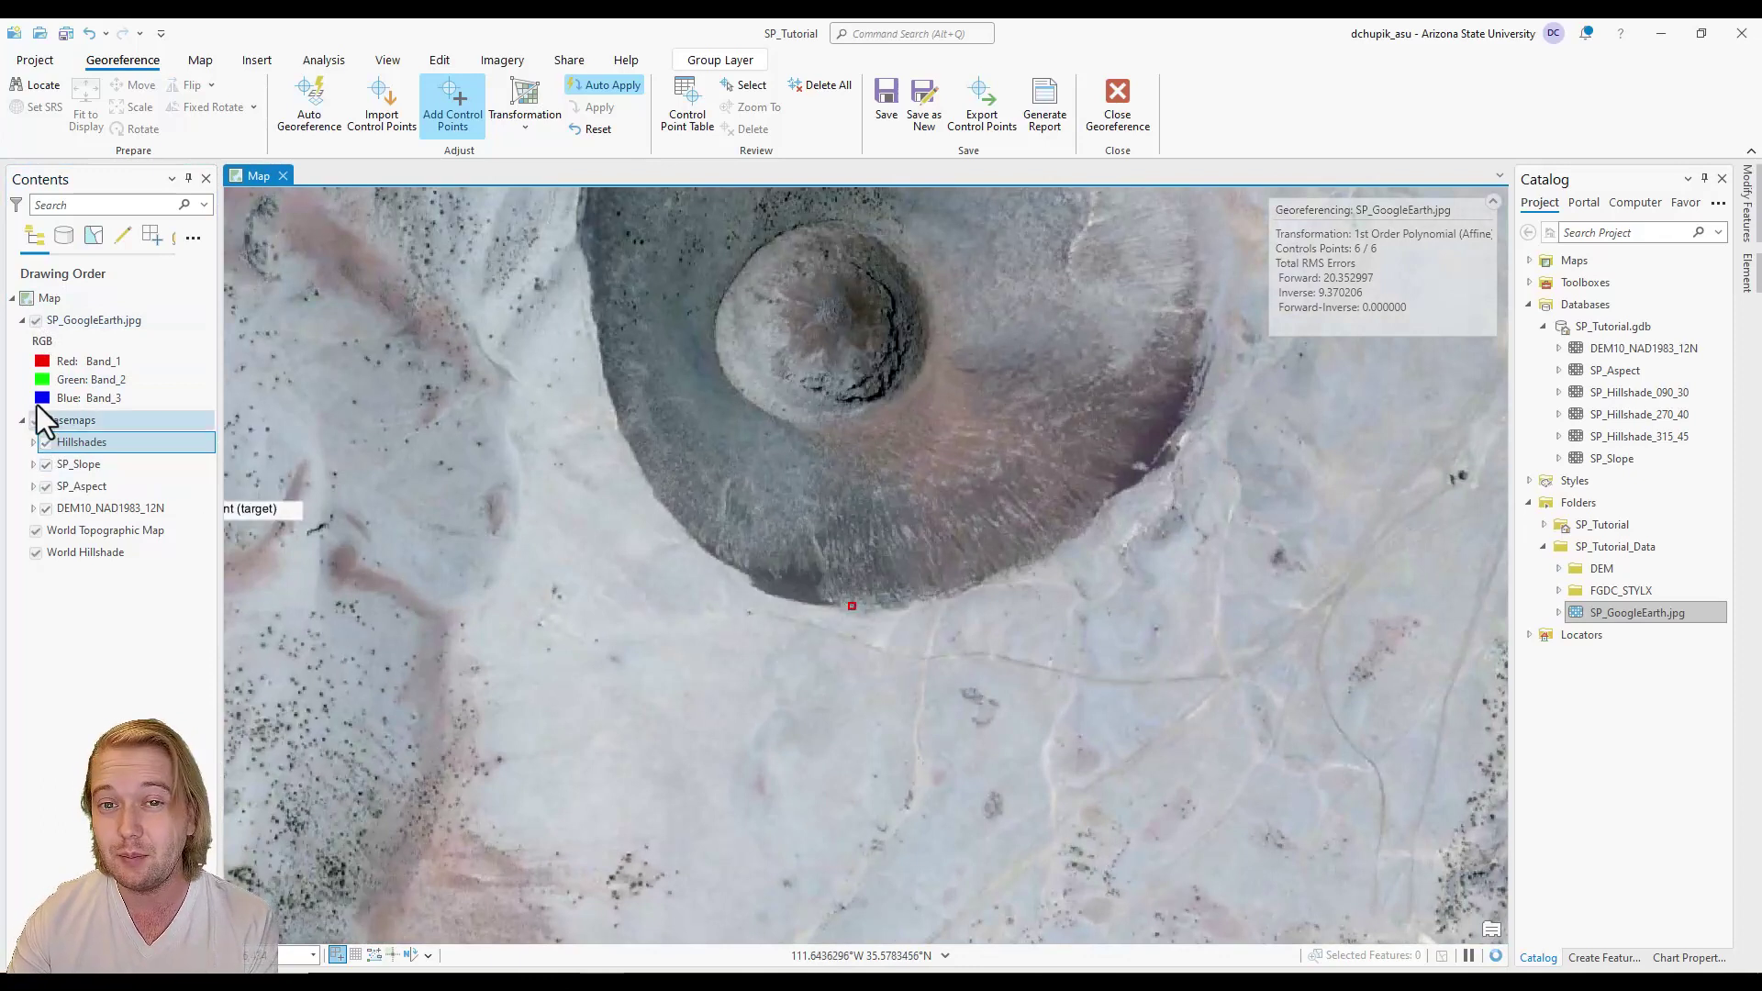
pyautogui.click(35, 320)
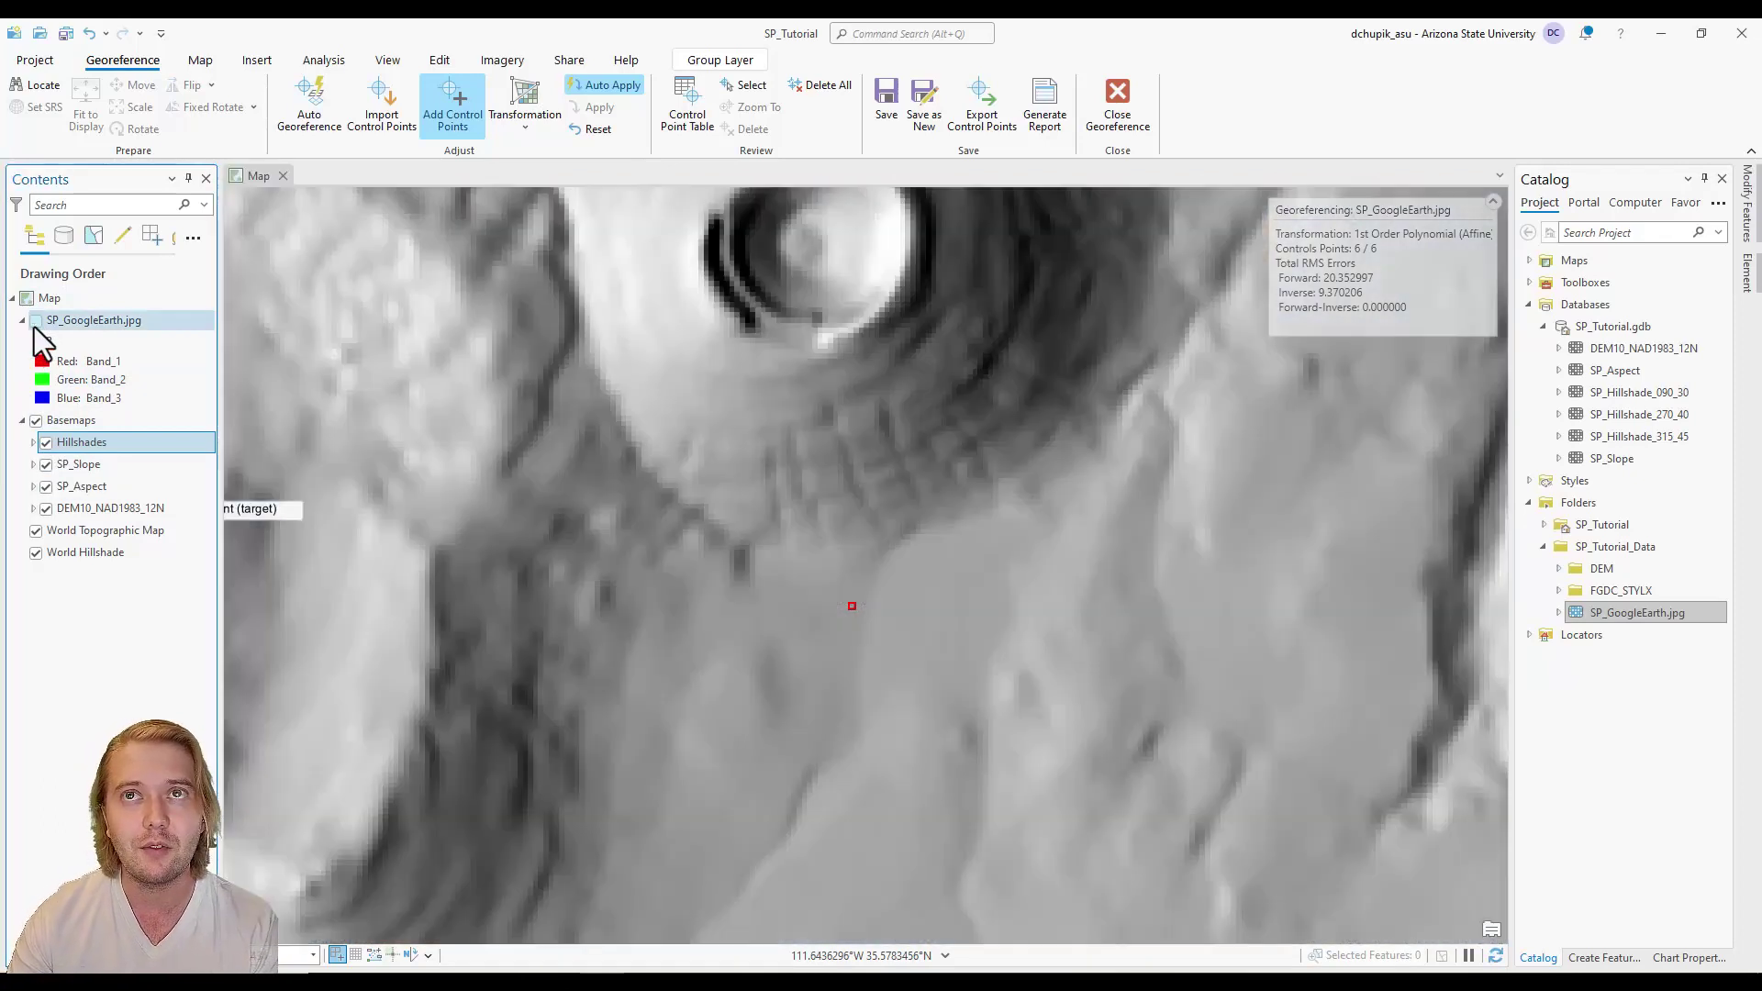
pyautogui.click(844, 550)
pyautogui.scroll(-4, 826, 551)
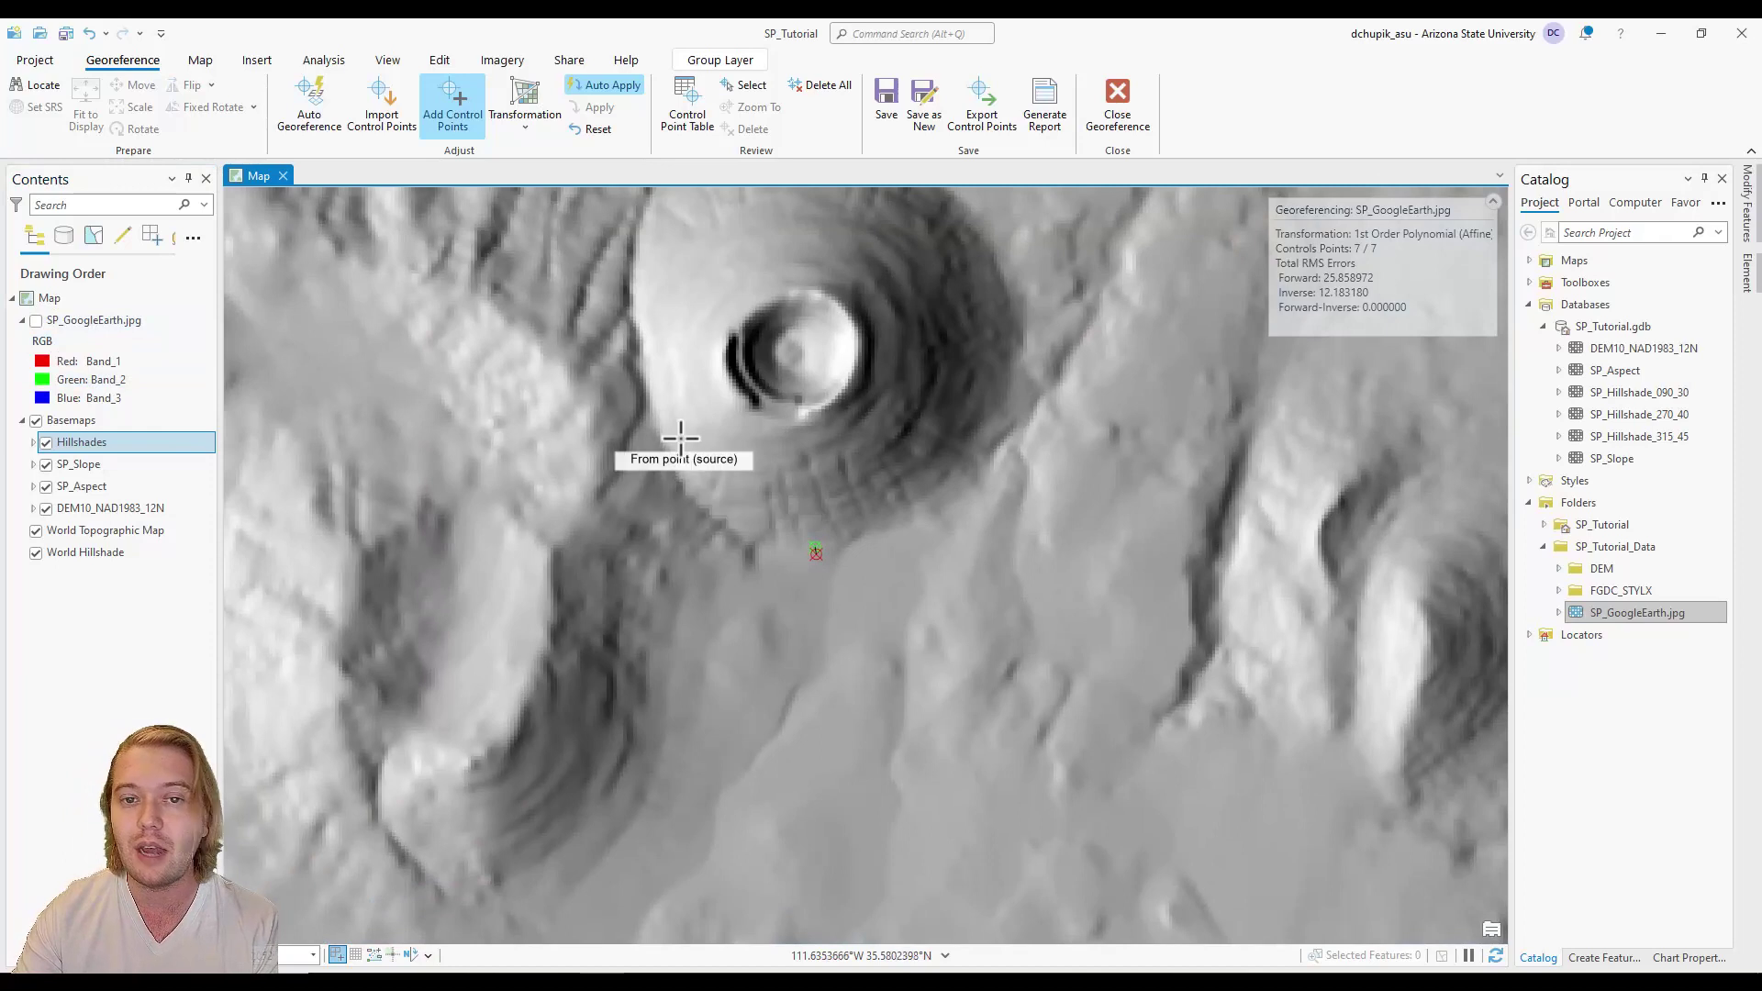
pyautogui.moveTo(676, 441); pyautogui.dragTo(696, 596)
pyautogui.scroll(-3, 693, 605)
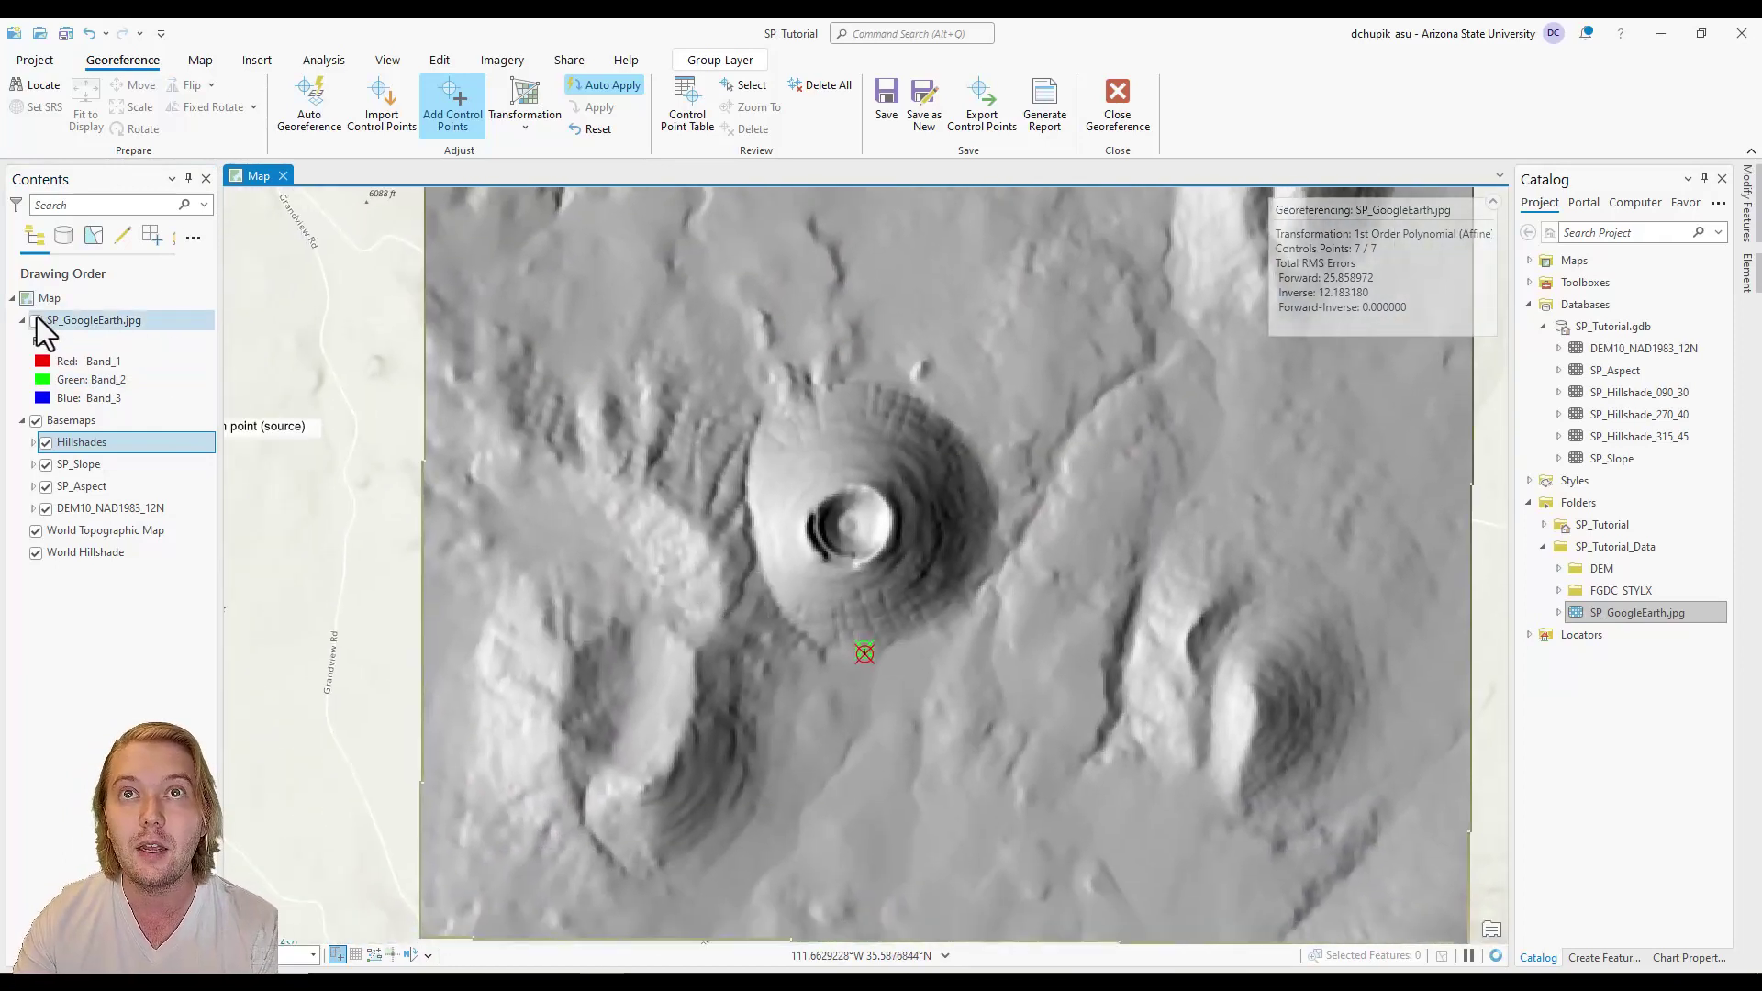
pyautogui.click(37, 320)
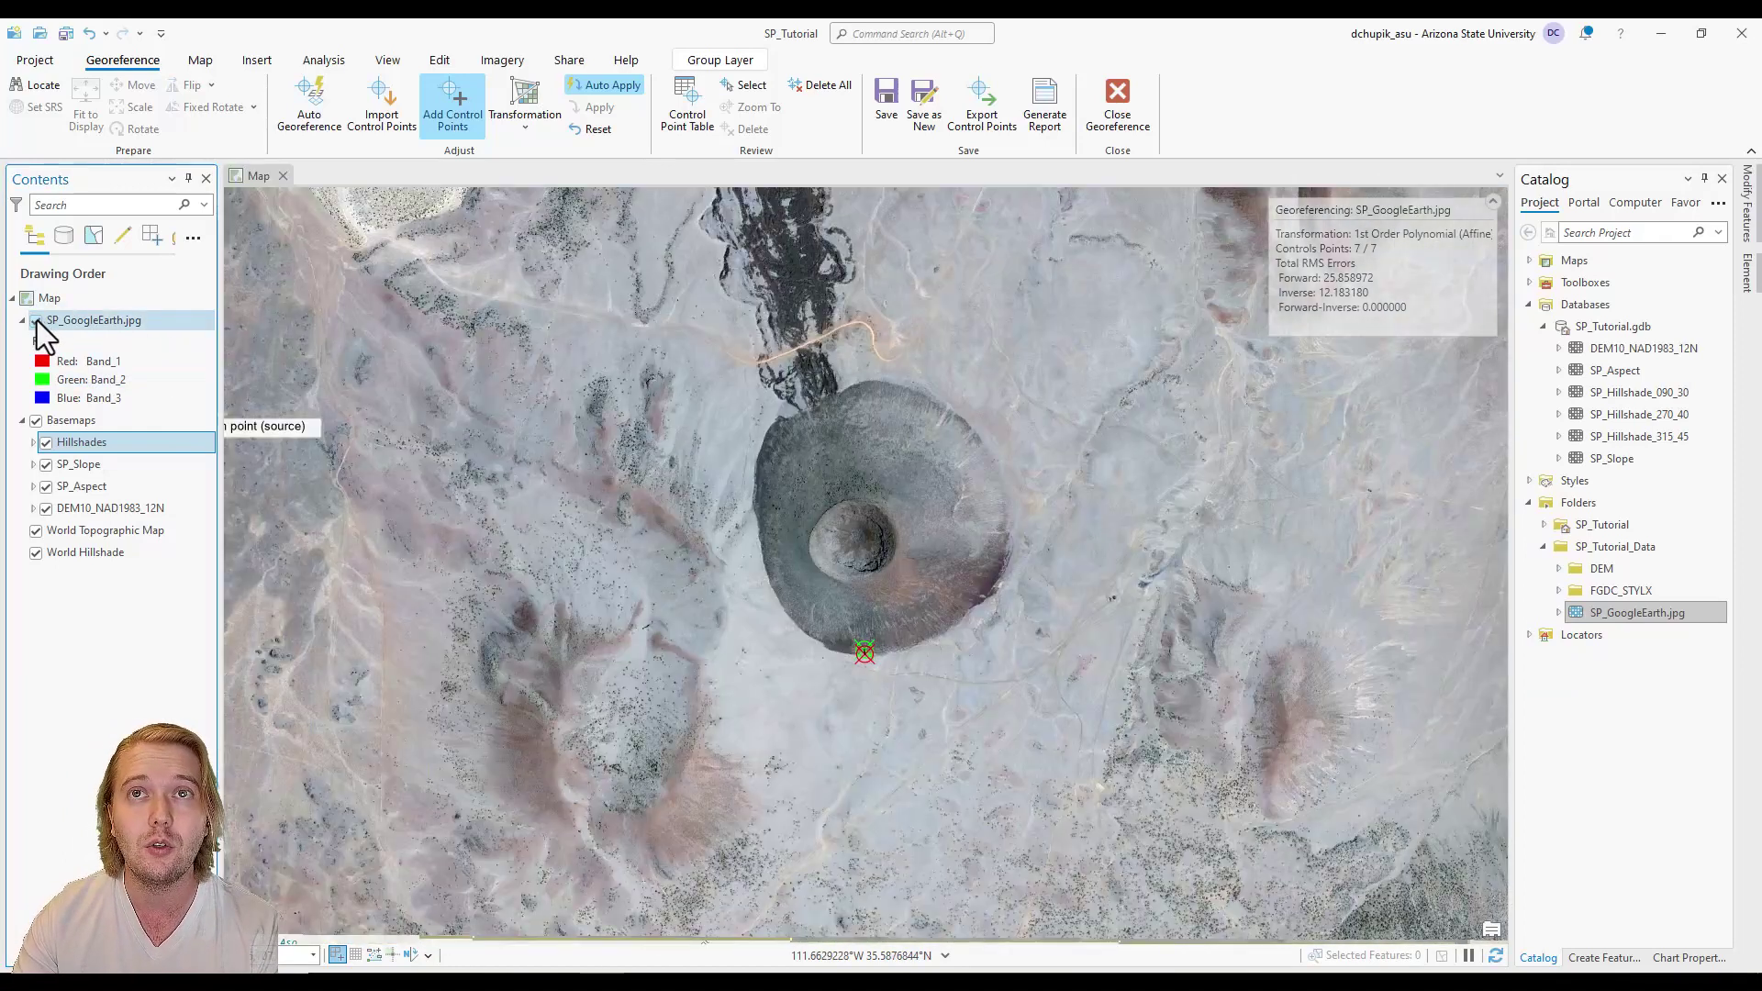
# Pair another lava flow edge point on the image with the hillshade.
pyautogui.click(37, 320)
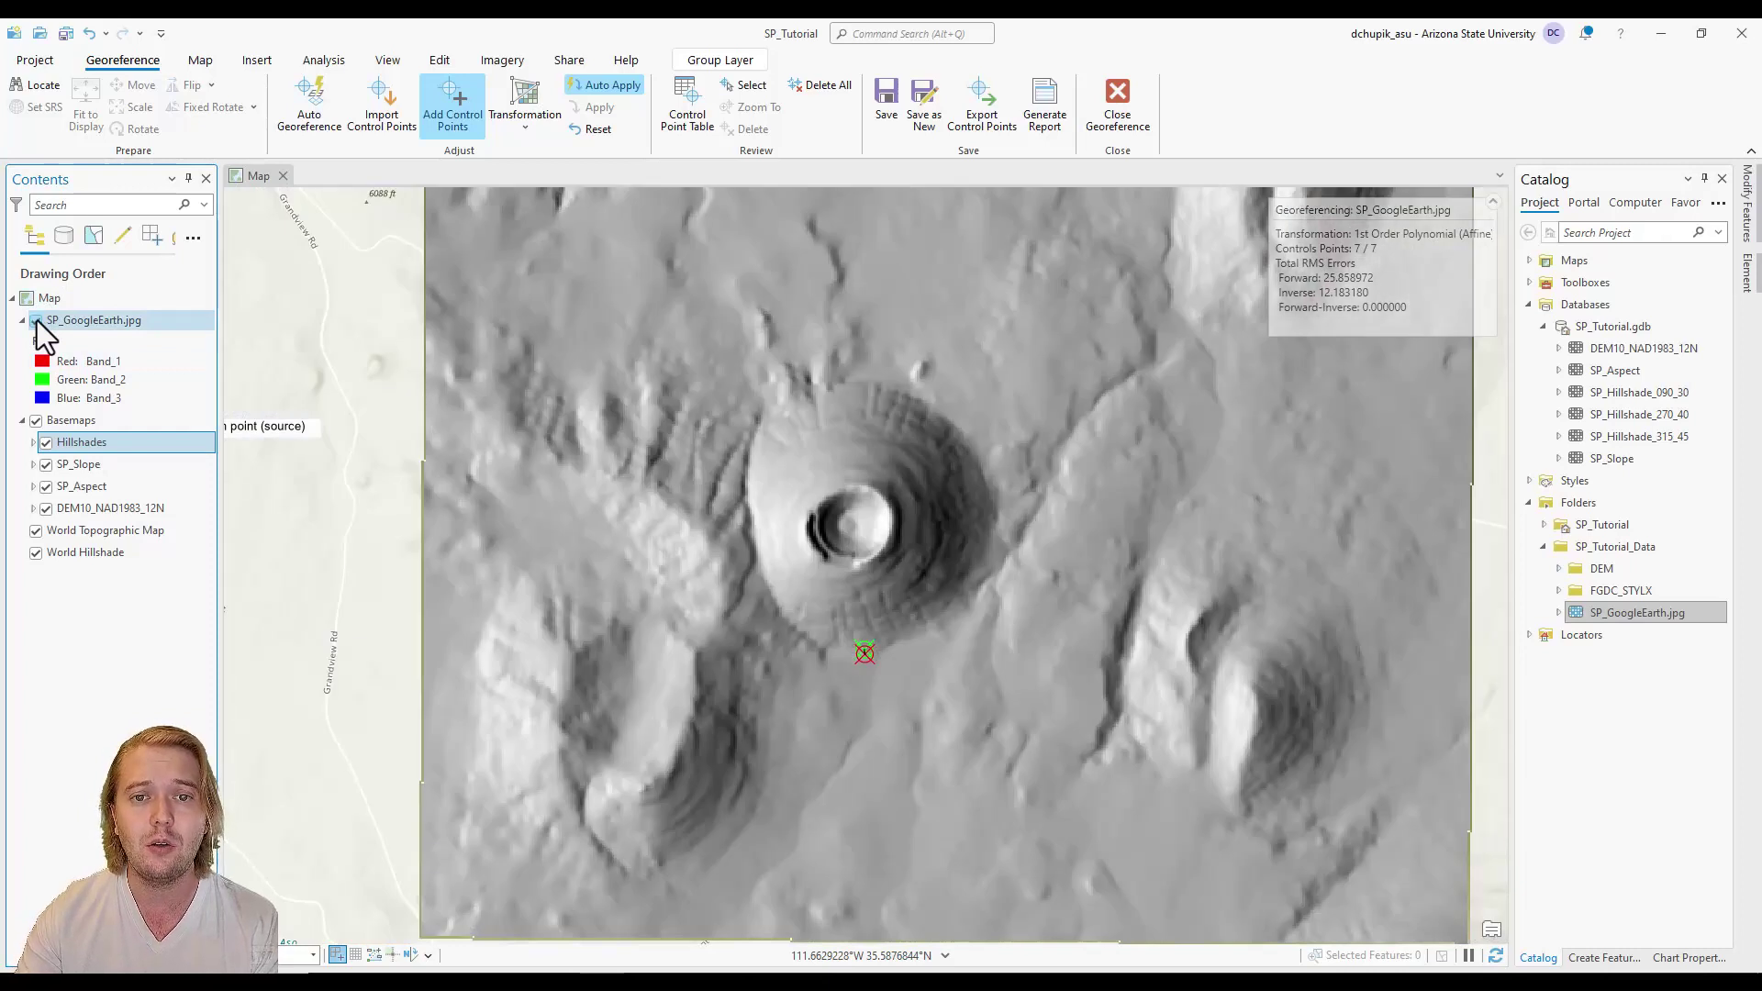
pyautogui.click(37, 320)
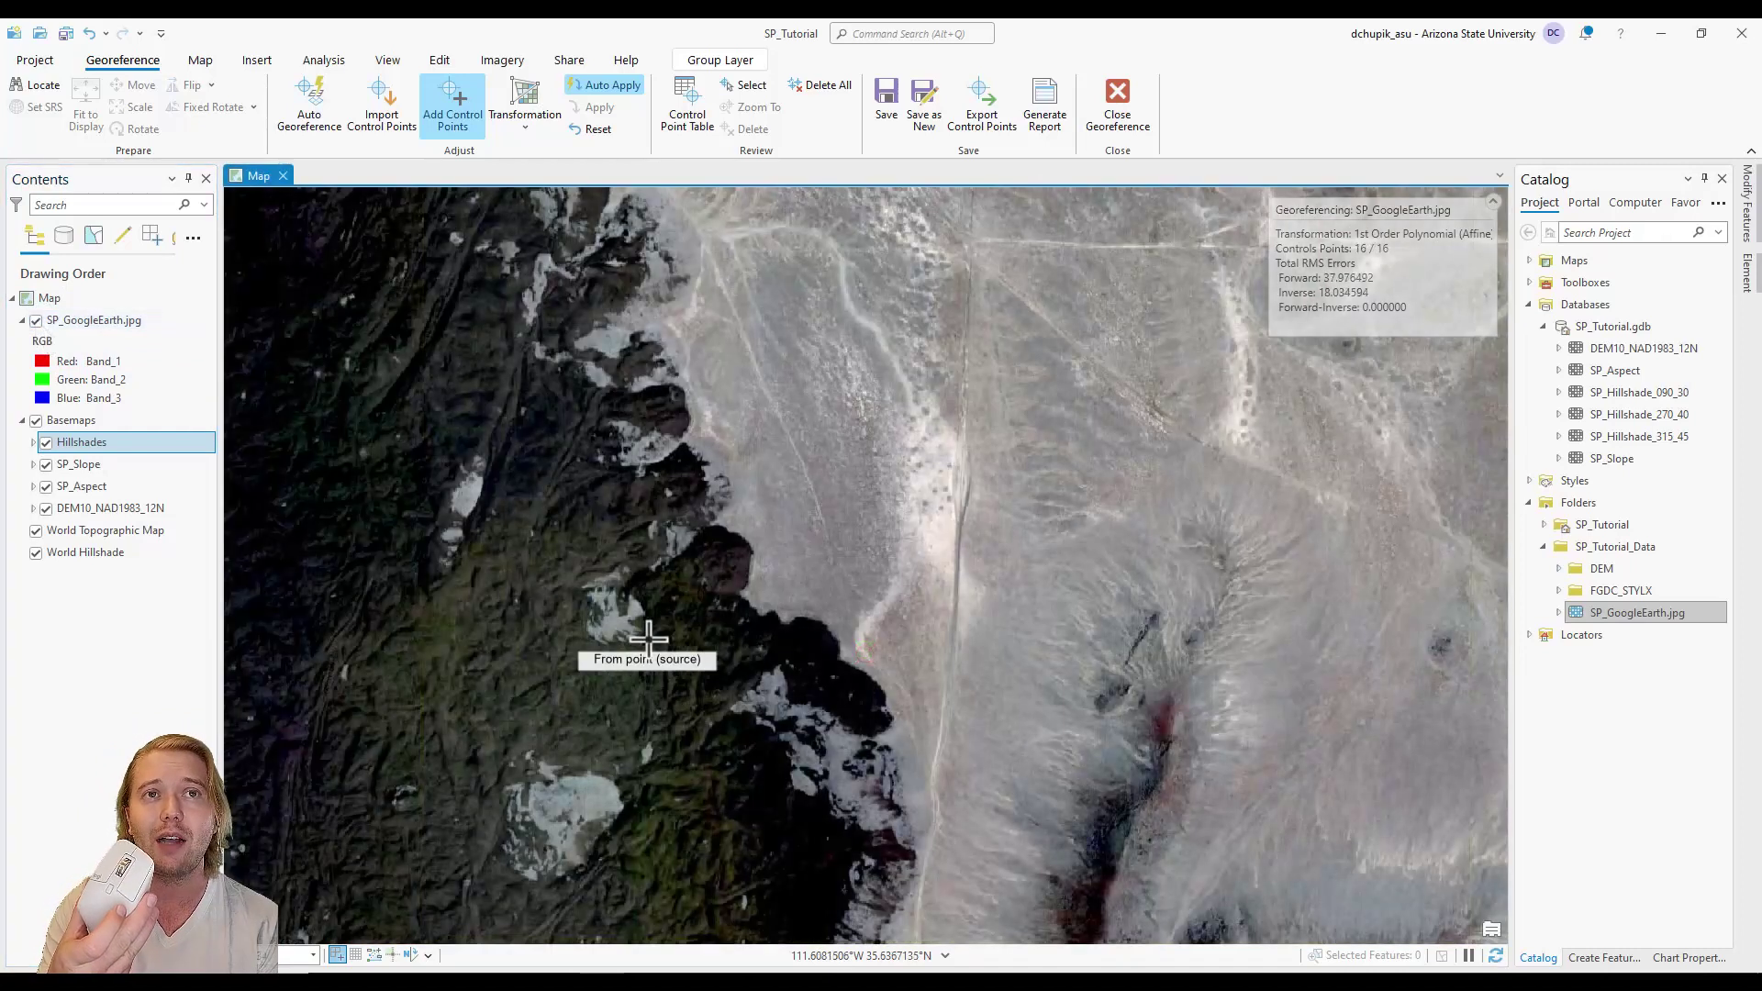
pyautogui.click(36, 320)
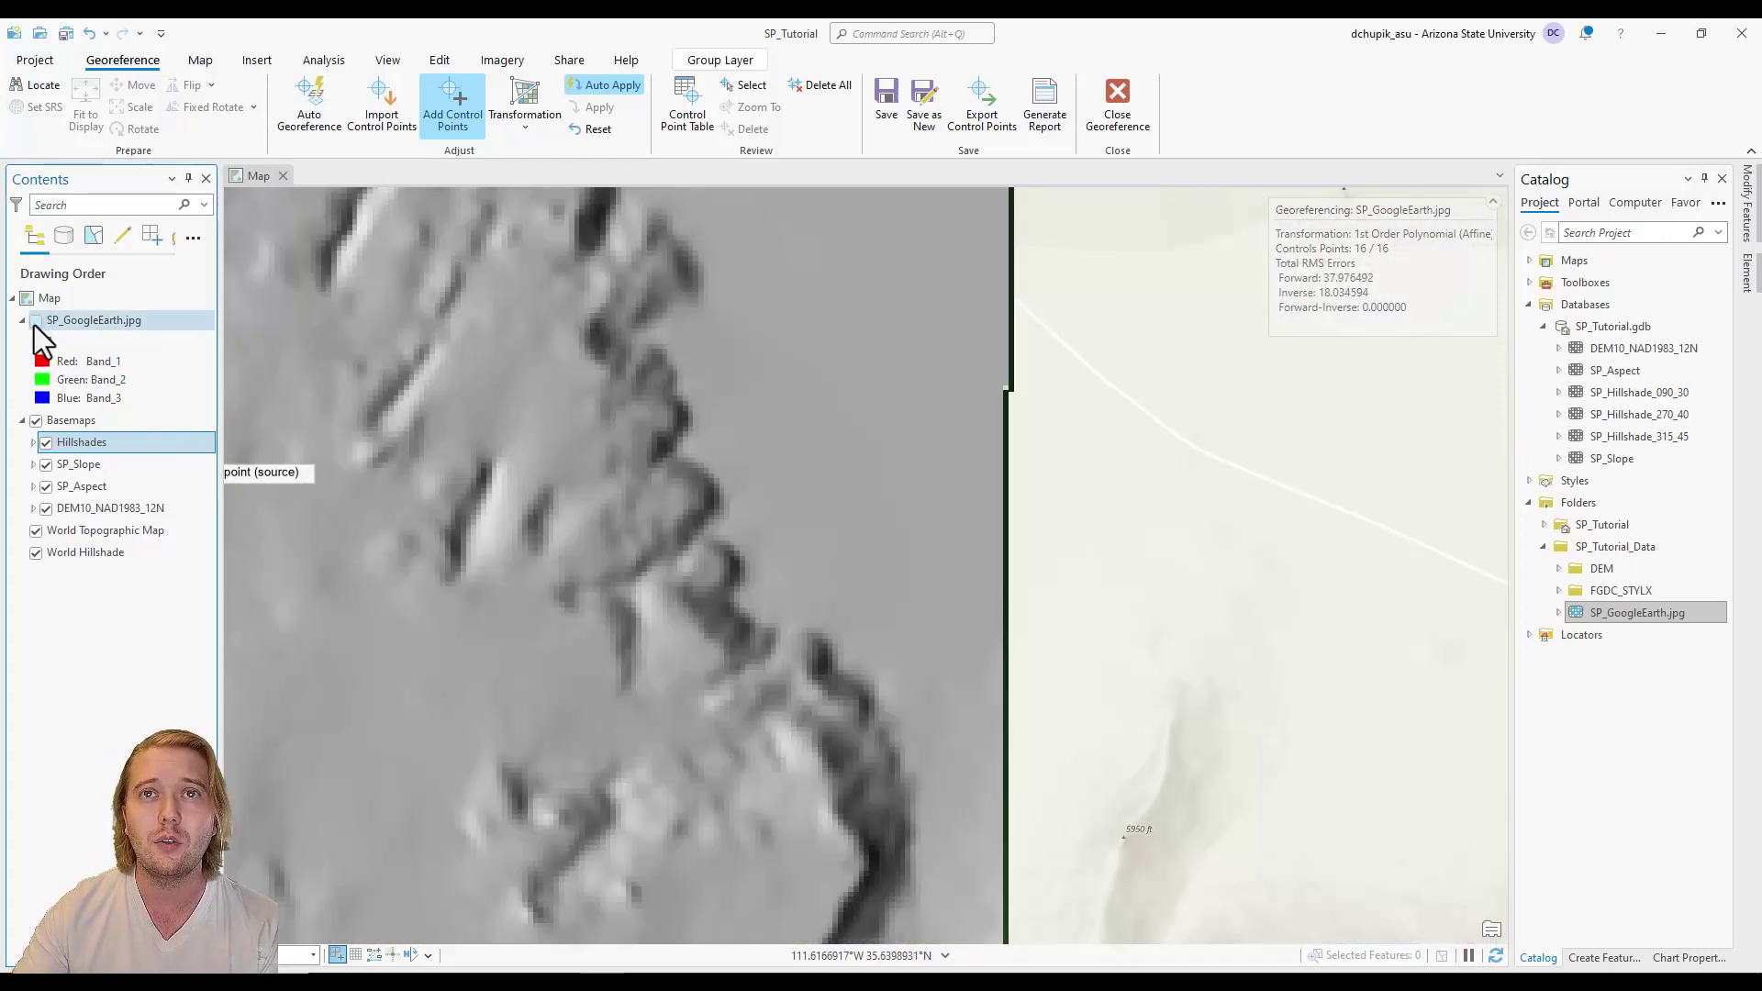
pyautogui.click(36, 321)
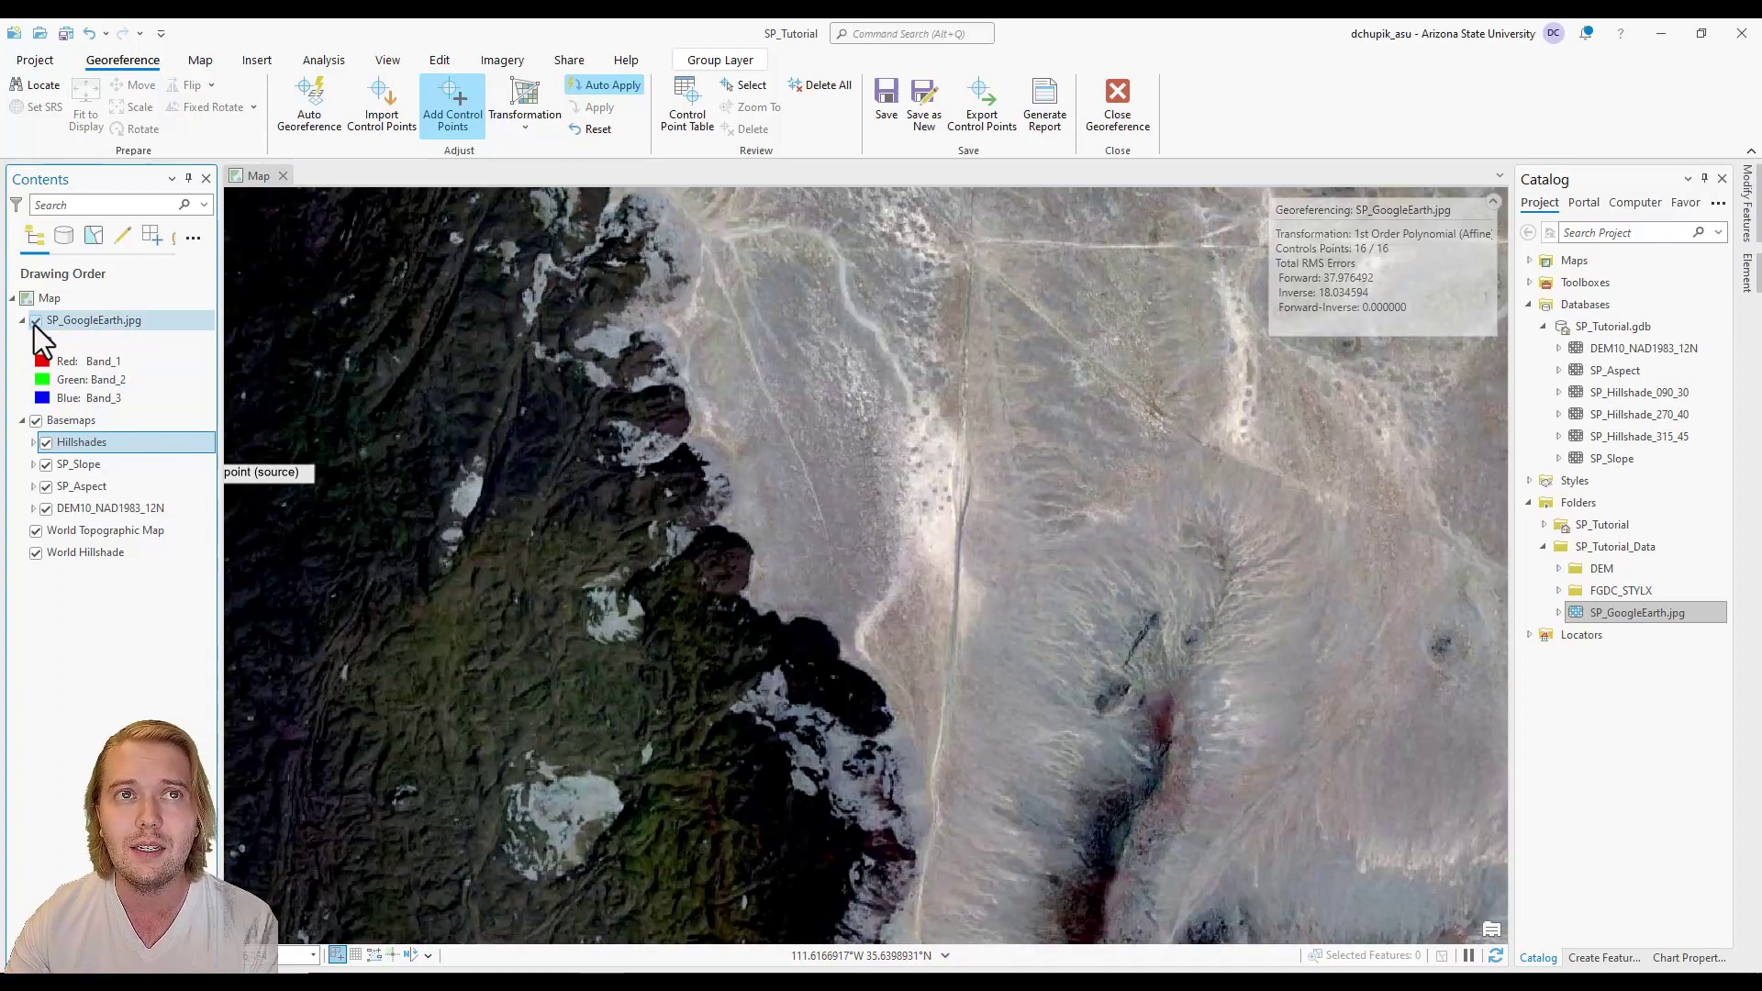
pyautogui.click(750, 543)
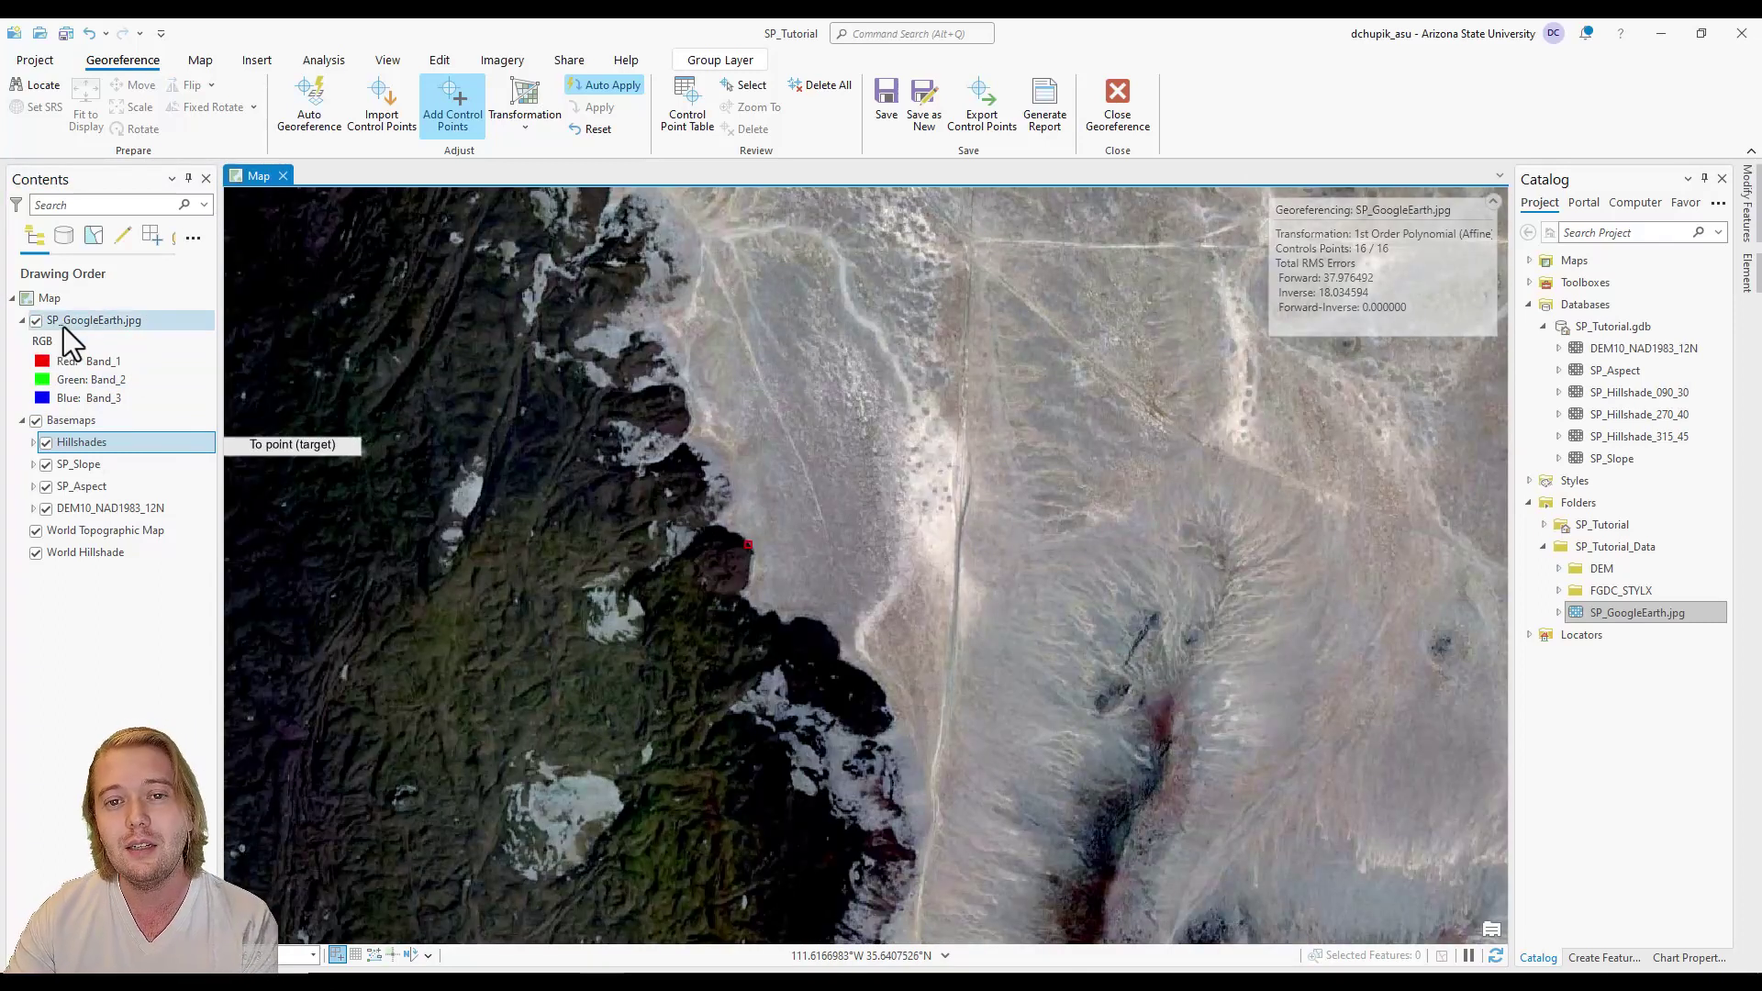
pyautogui.click(36, 320)
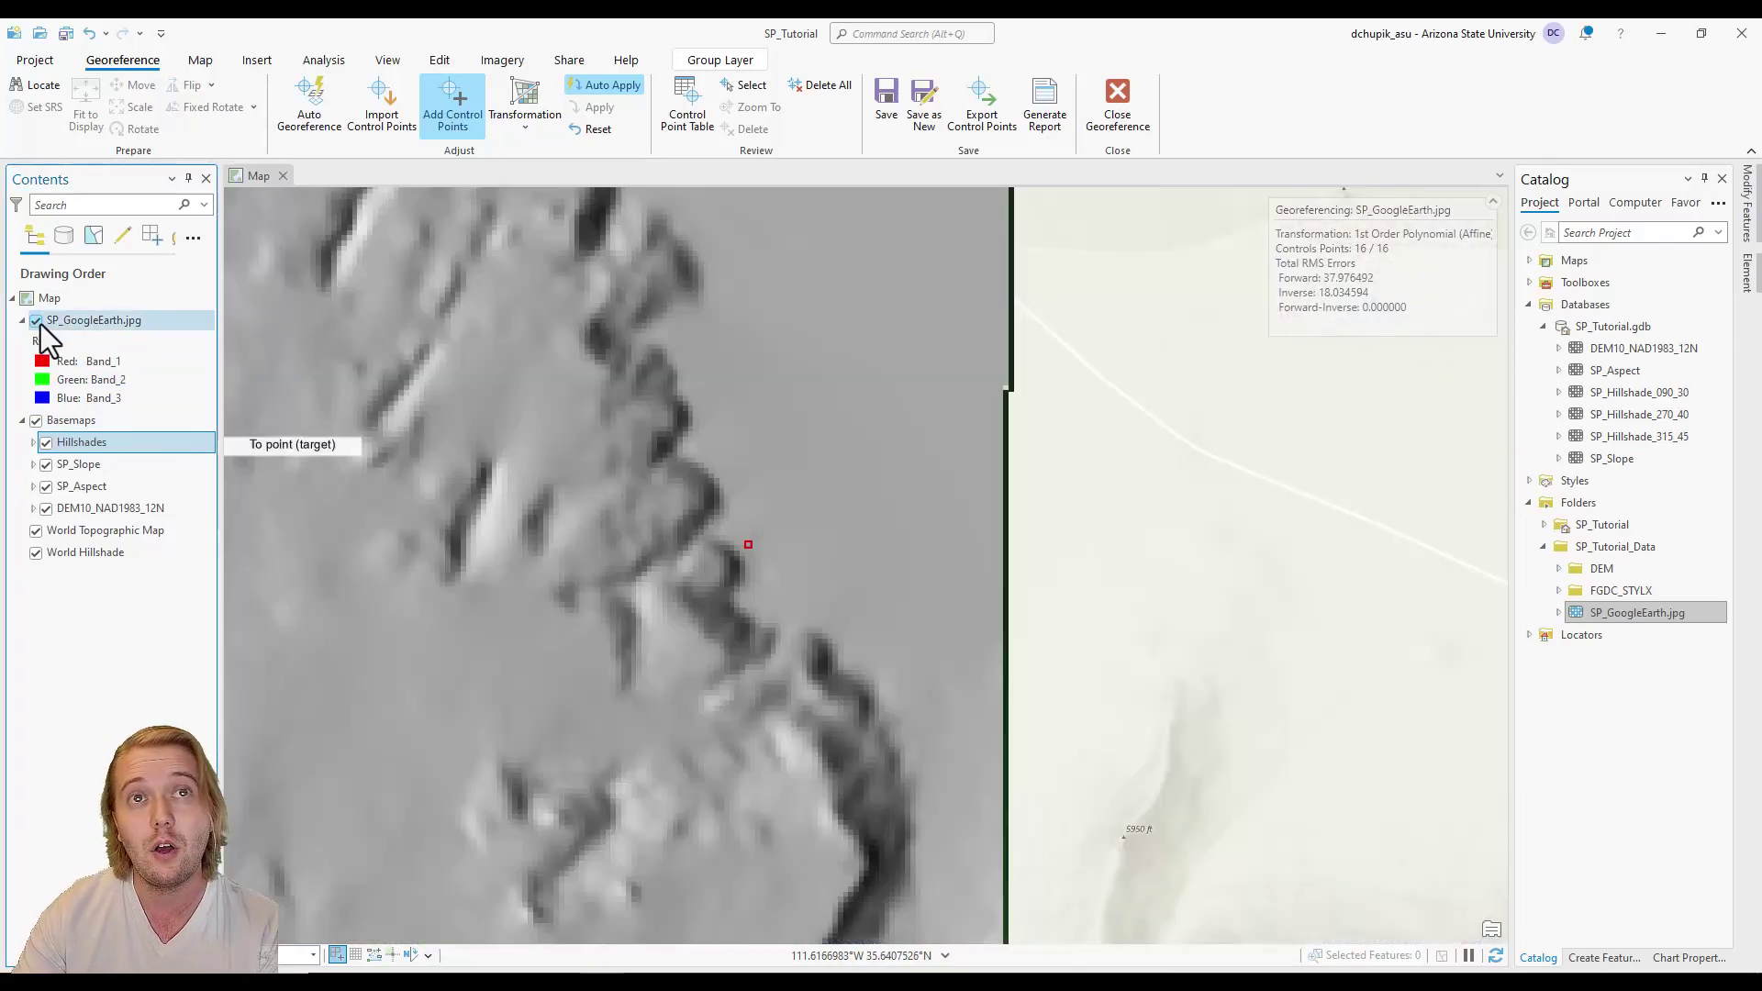
pyautogui.click(734, 555)
# Add one more lava-edge control point pair further along the flow, reaching 18 points.
pyautogui.moveTo(649, 390); pyautogui.dragTo(775, 721)
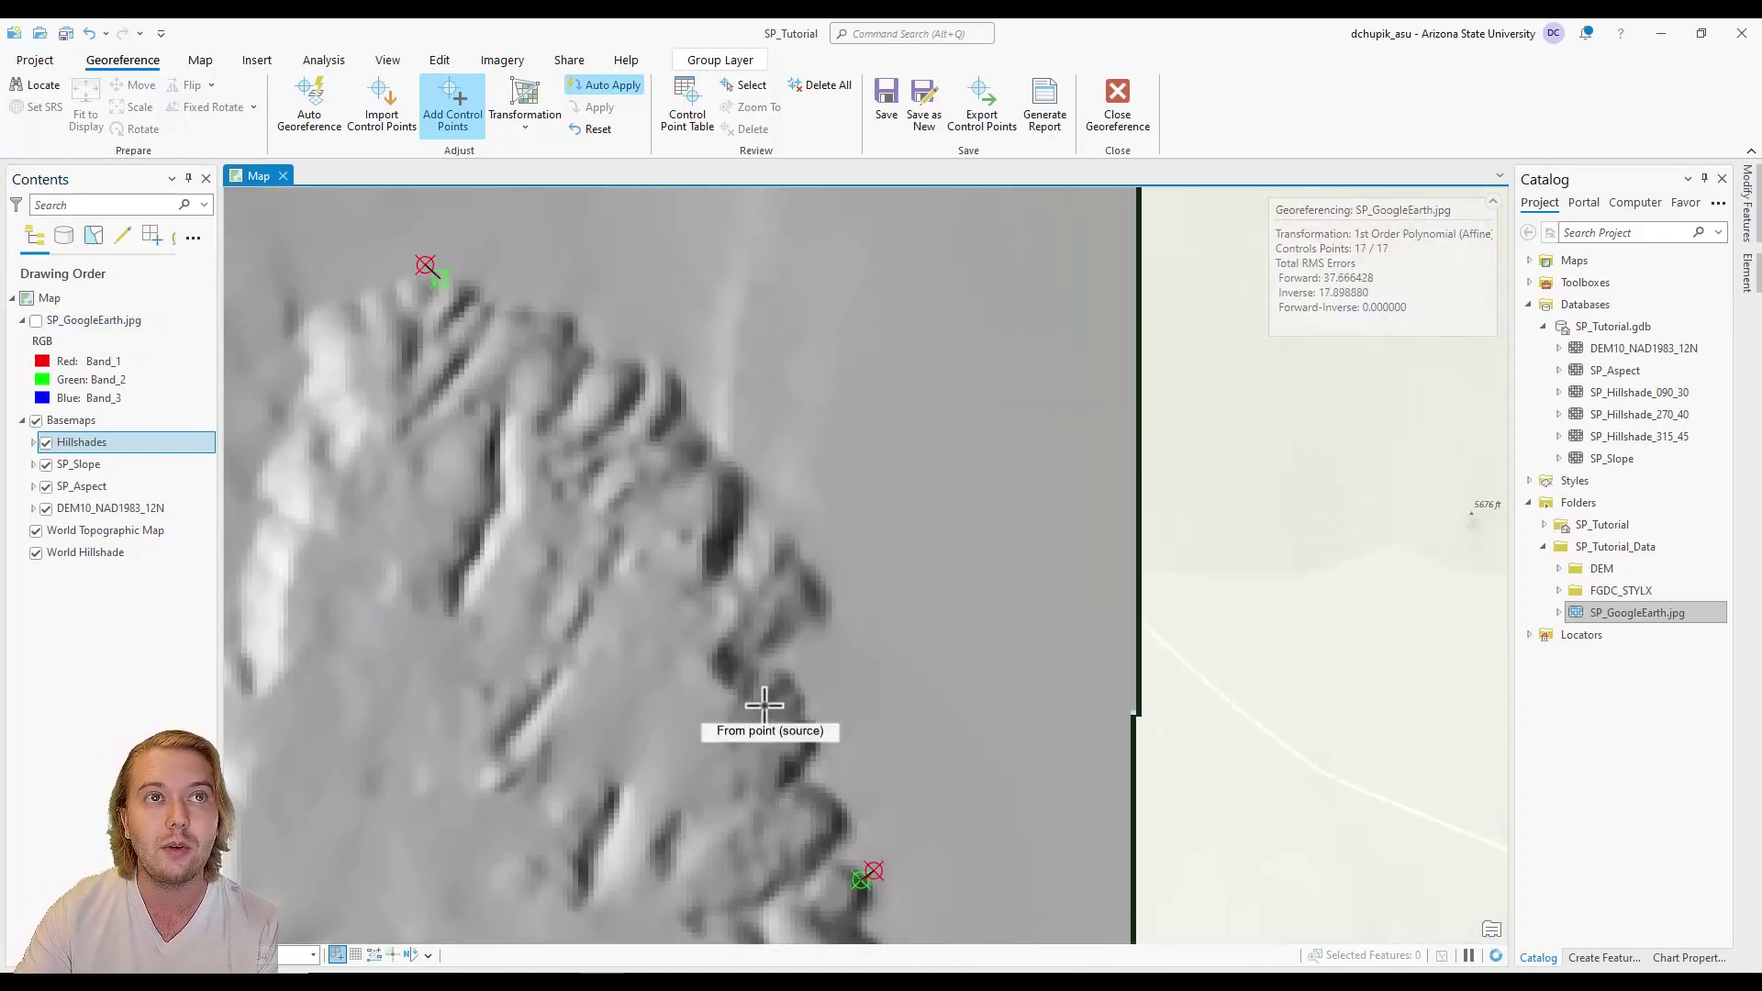
pyautogui.click(36, 320)
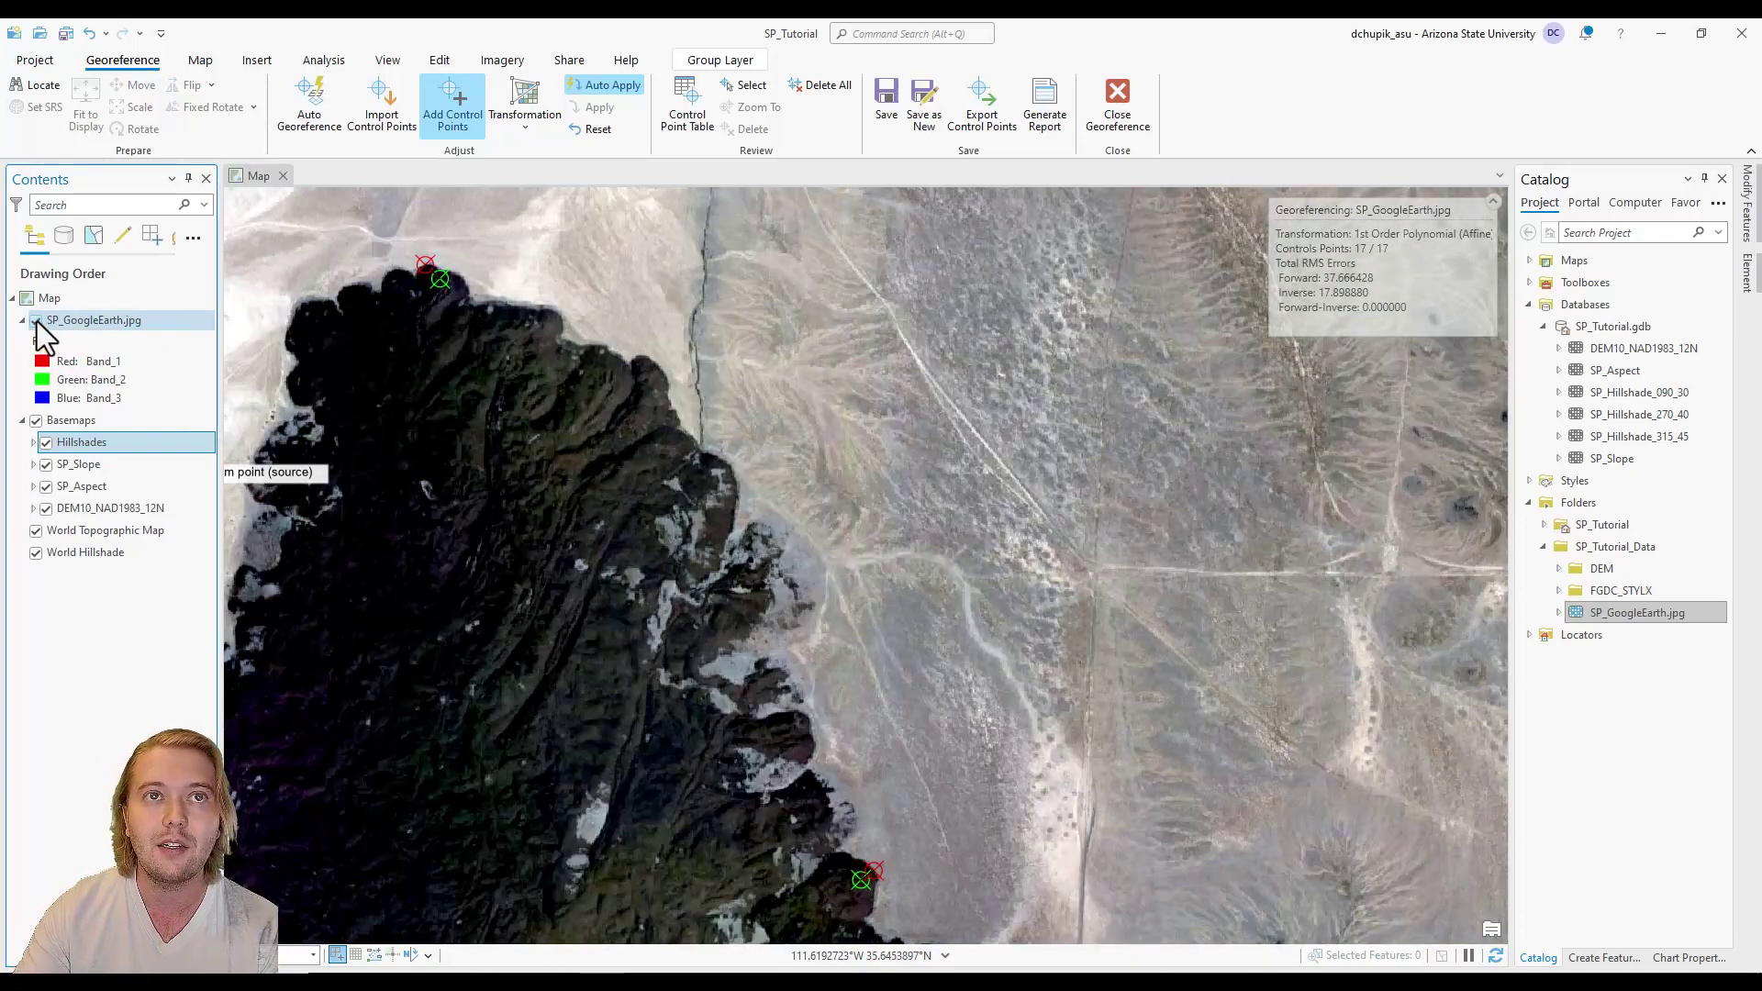
pyautogui.click(36, 320)
pyautogui.click(735, 470)
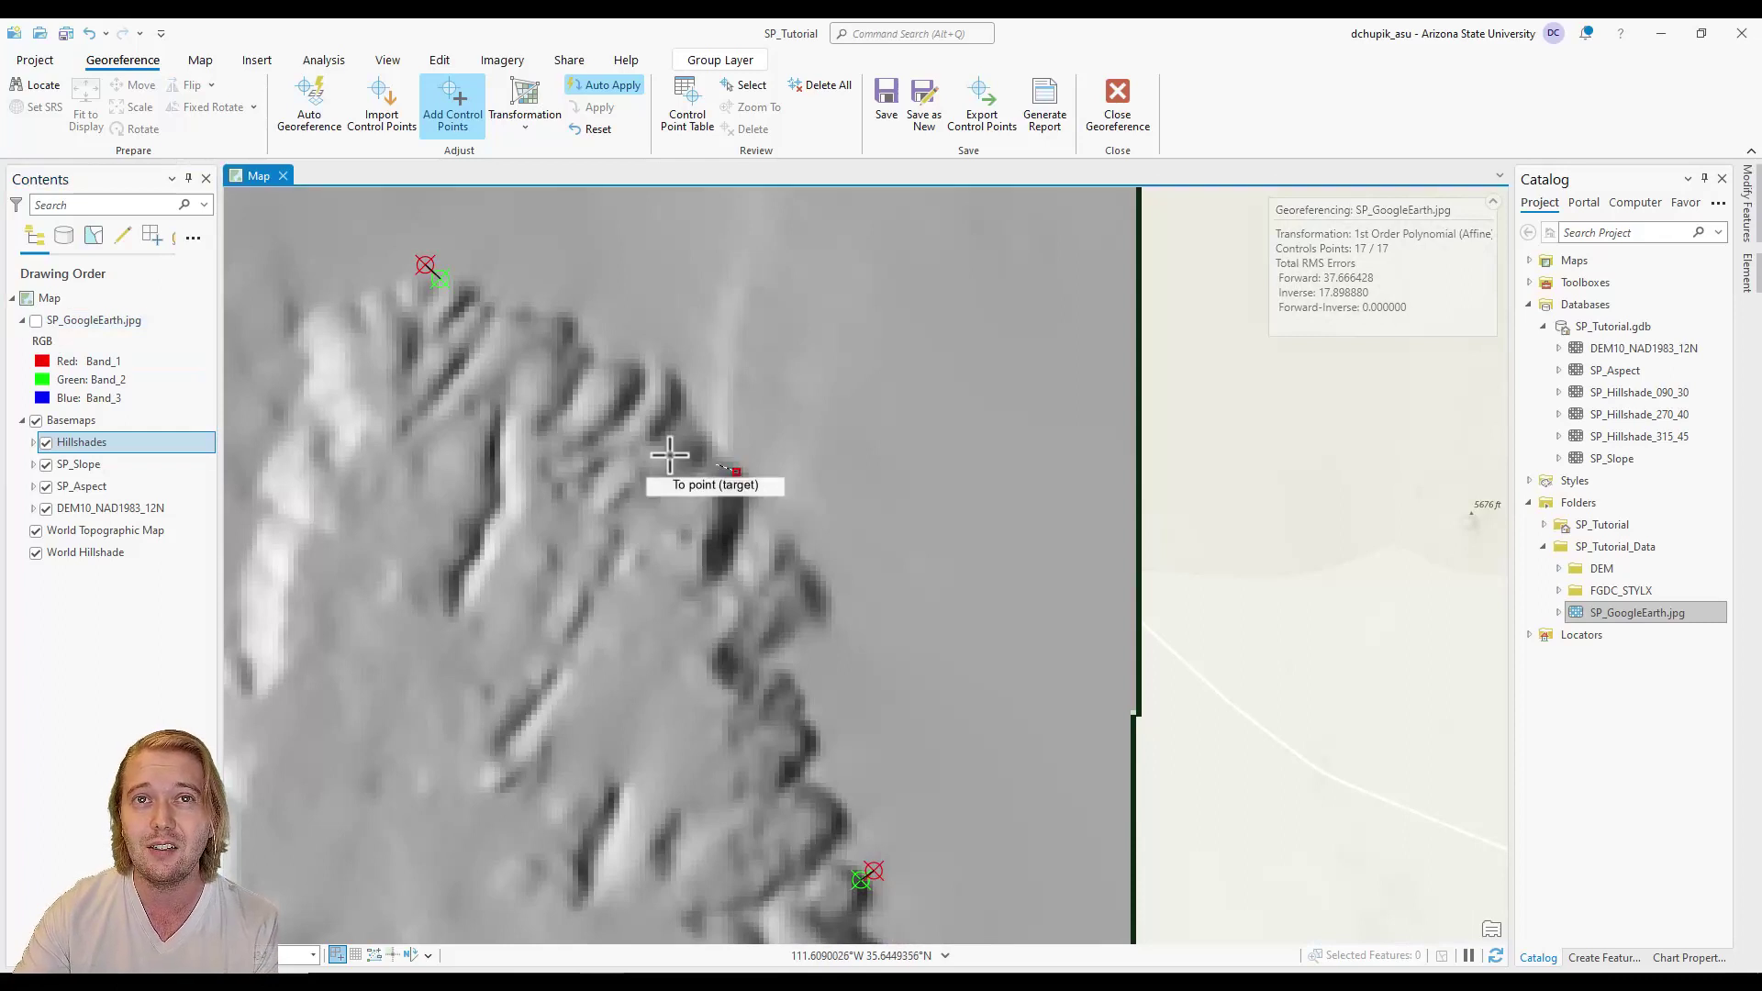
pyautogui.click(36, 320)
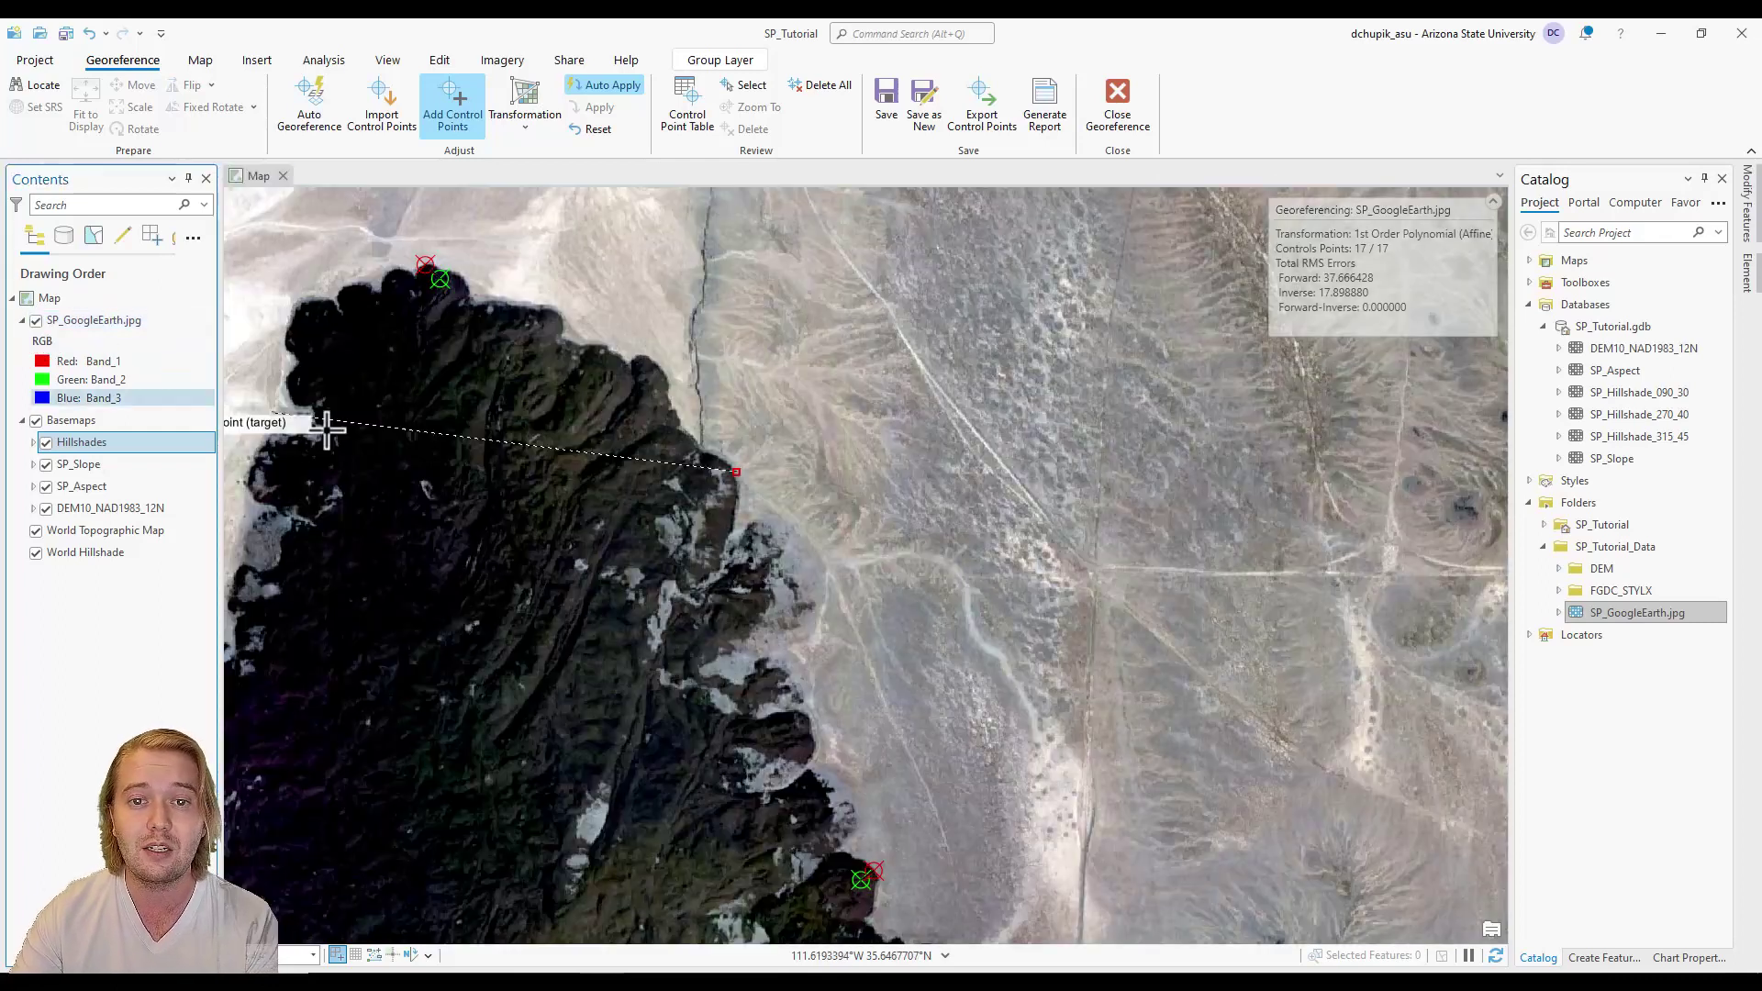
pyautogui.click(727, 468)
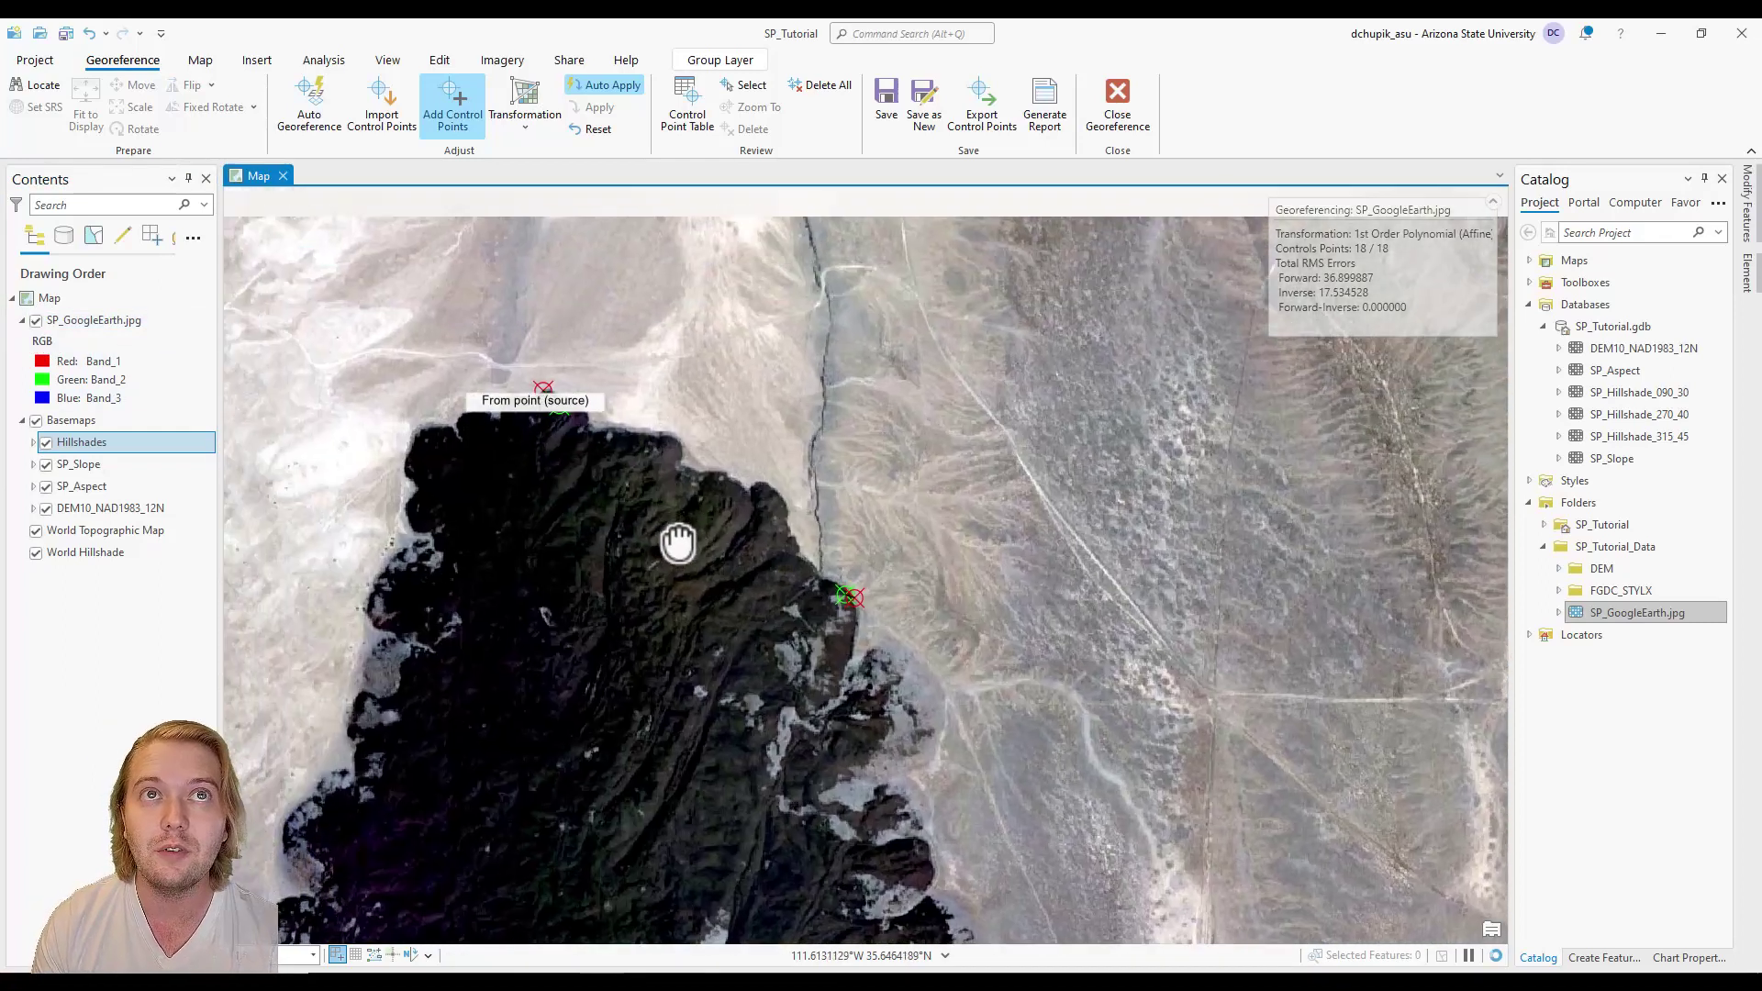
pyautogui.scroll(-5, 715, 597)
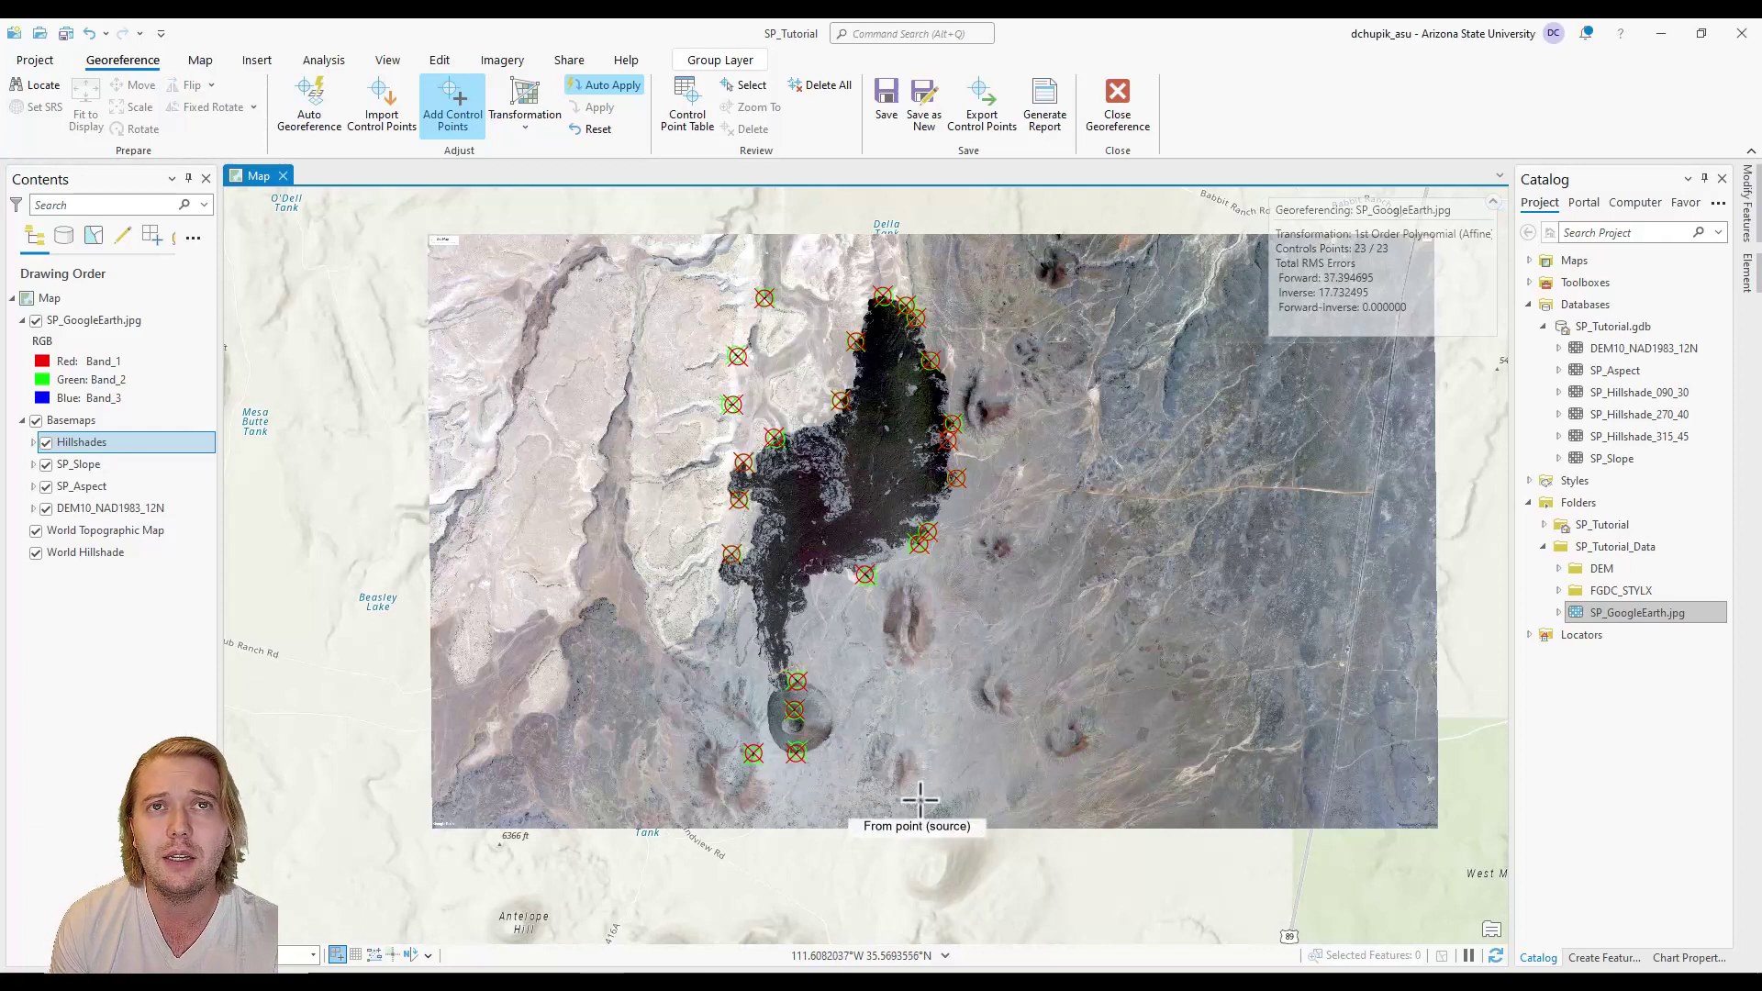
pyautogui.scroll(5, 876, 679)
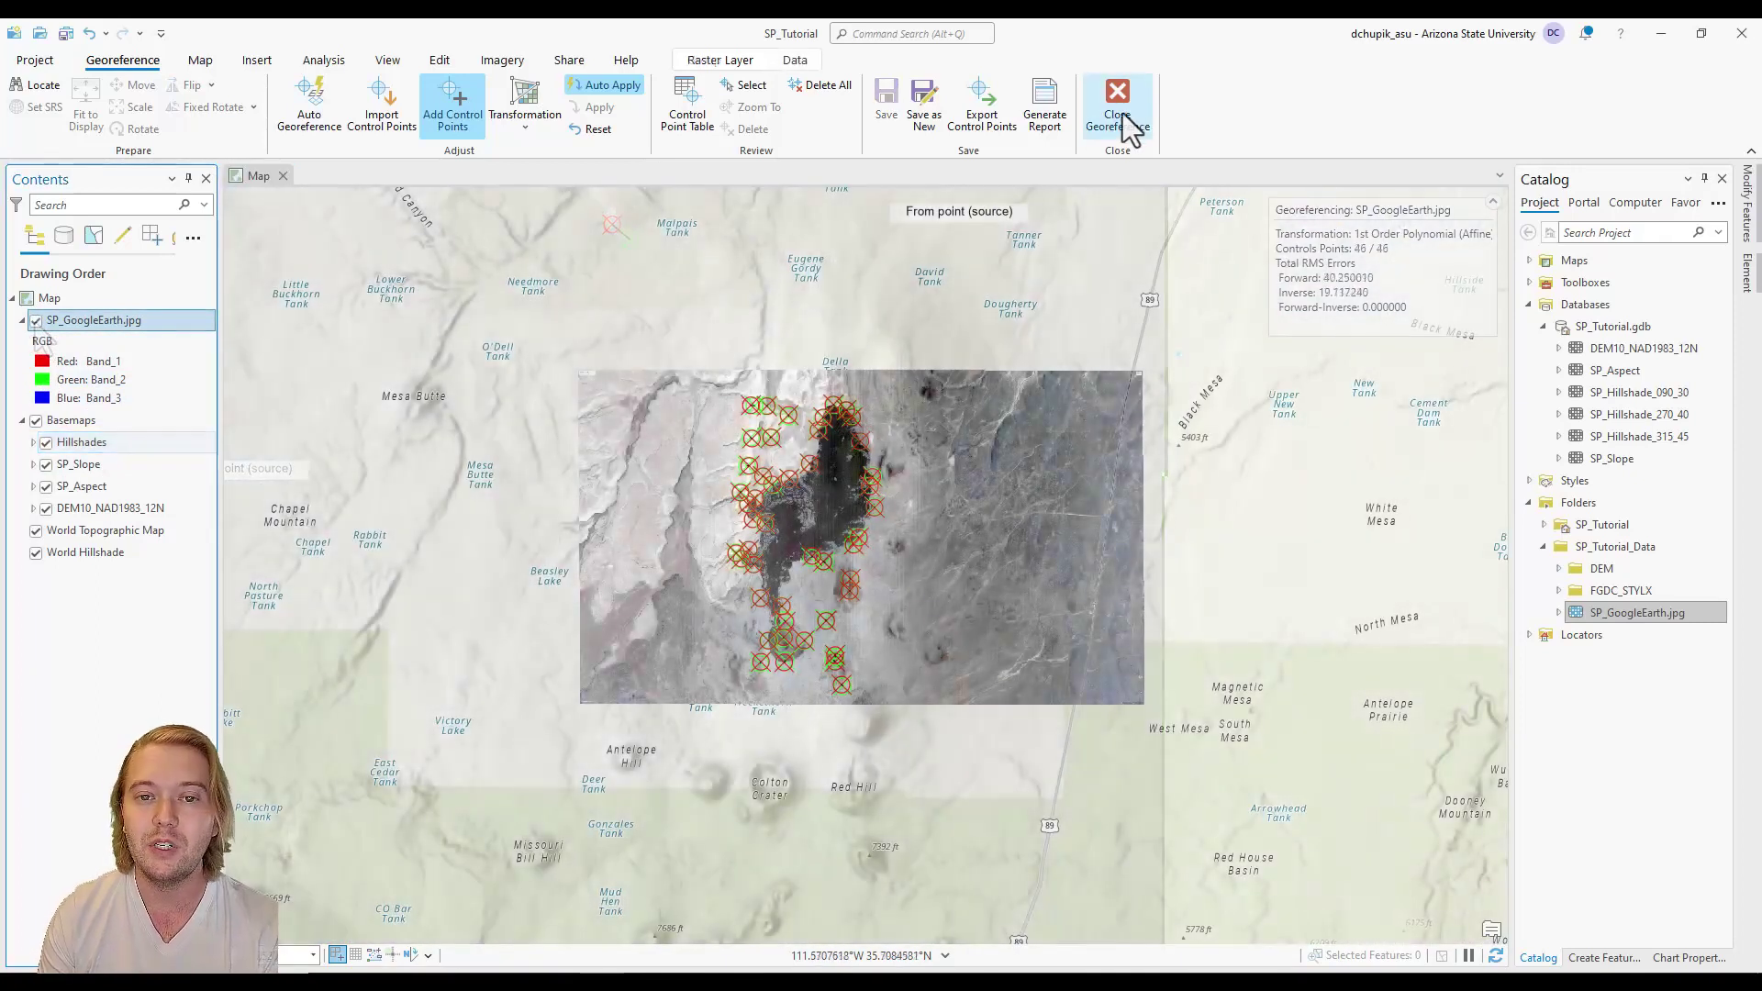
# Close georeferencing and swipe the SP_GoogleEarth.jpg layer to compare it with the basemap.
pyautogui.click(1123, 111)
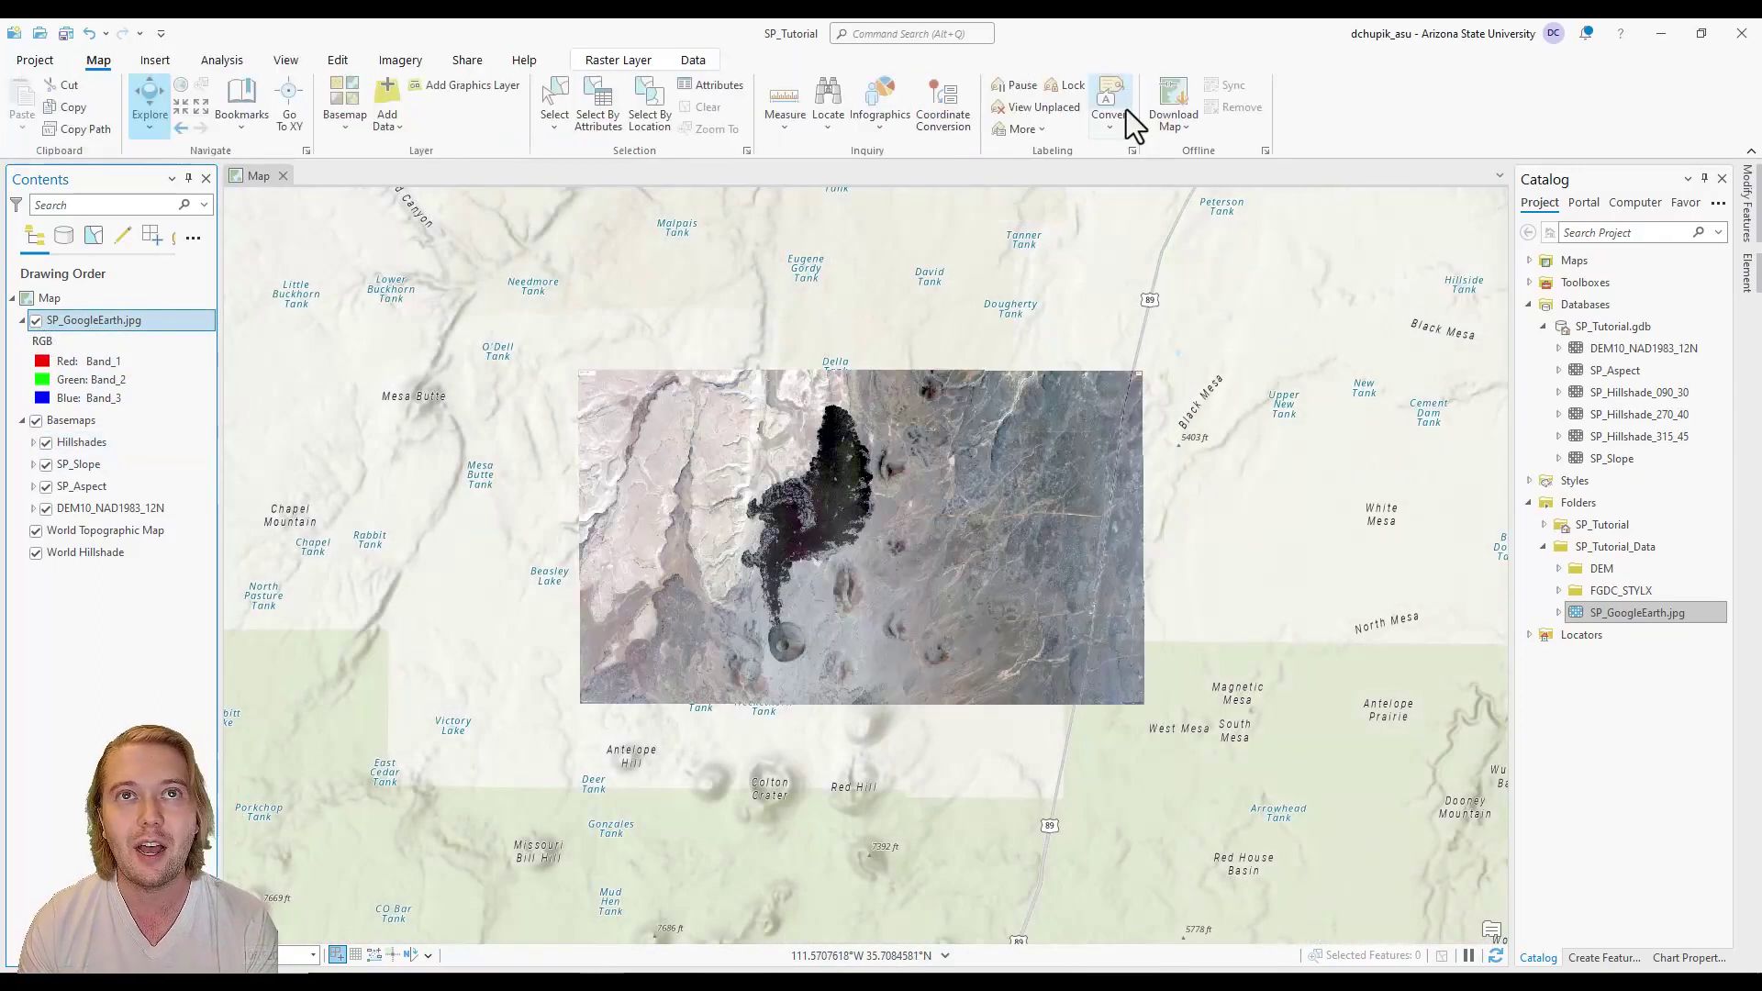
pyautogui.scroll(2, 863, 523)
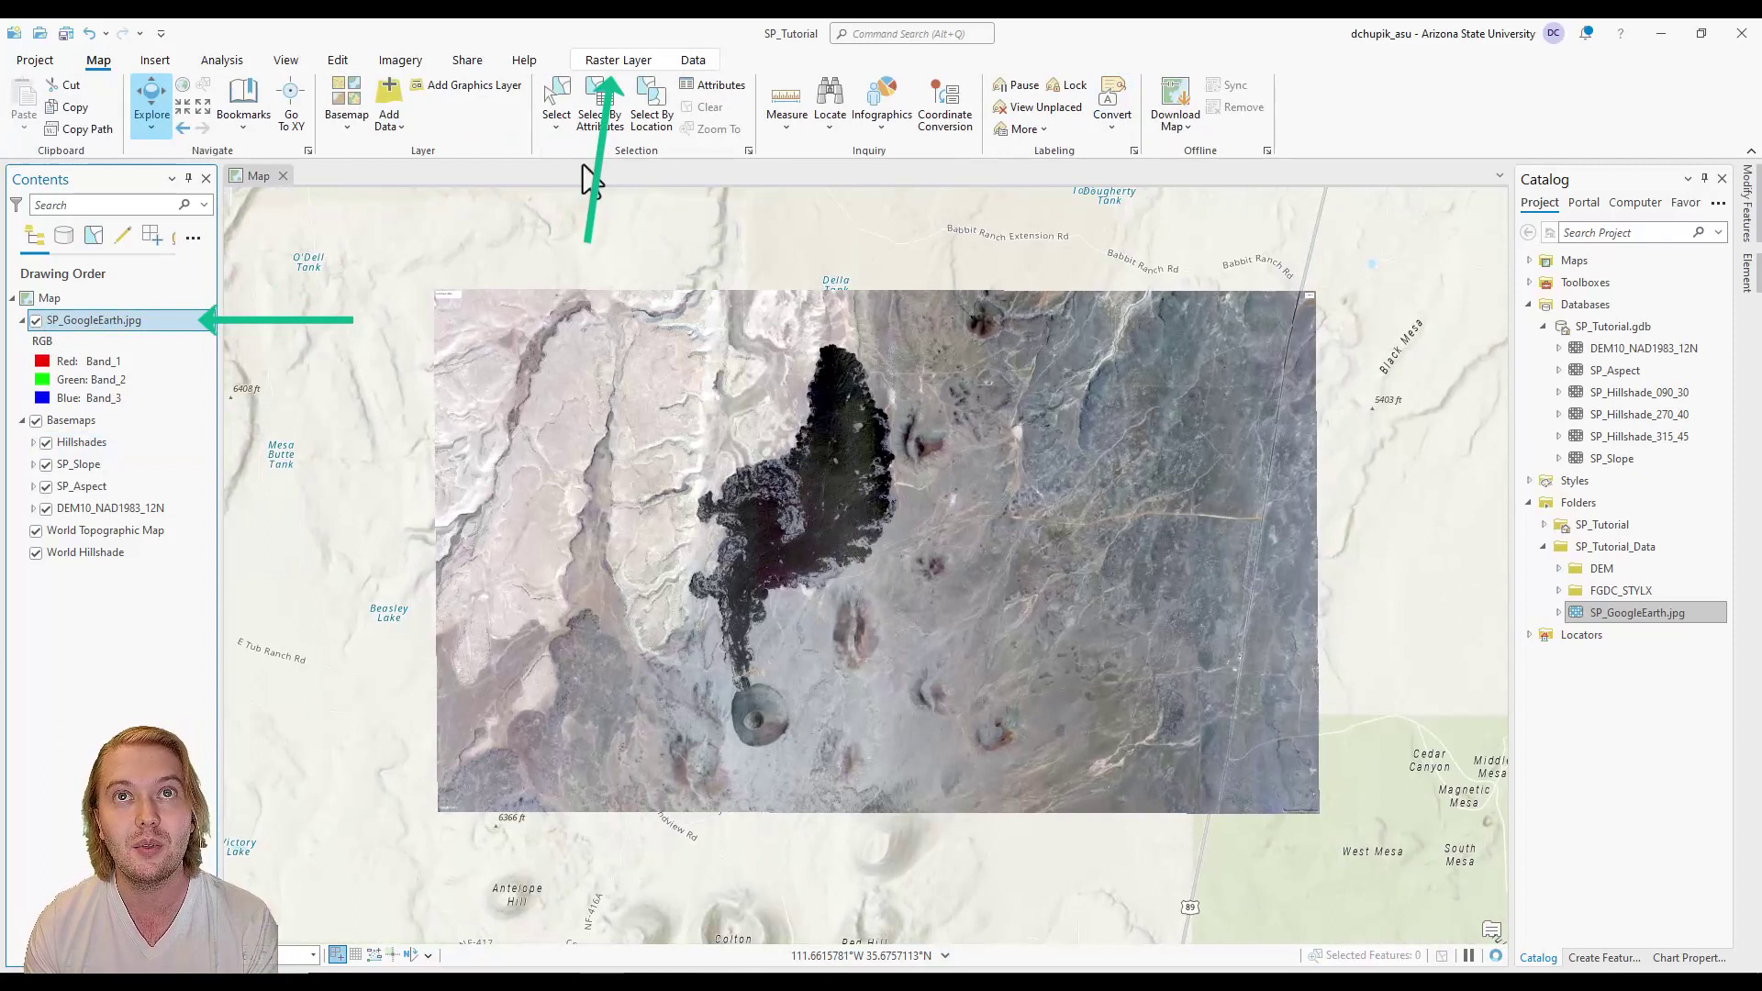
pyautogui.click(108, 323)
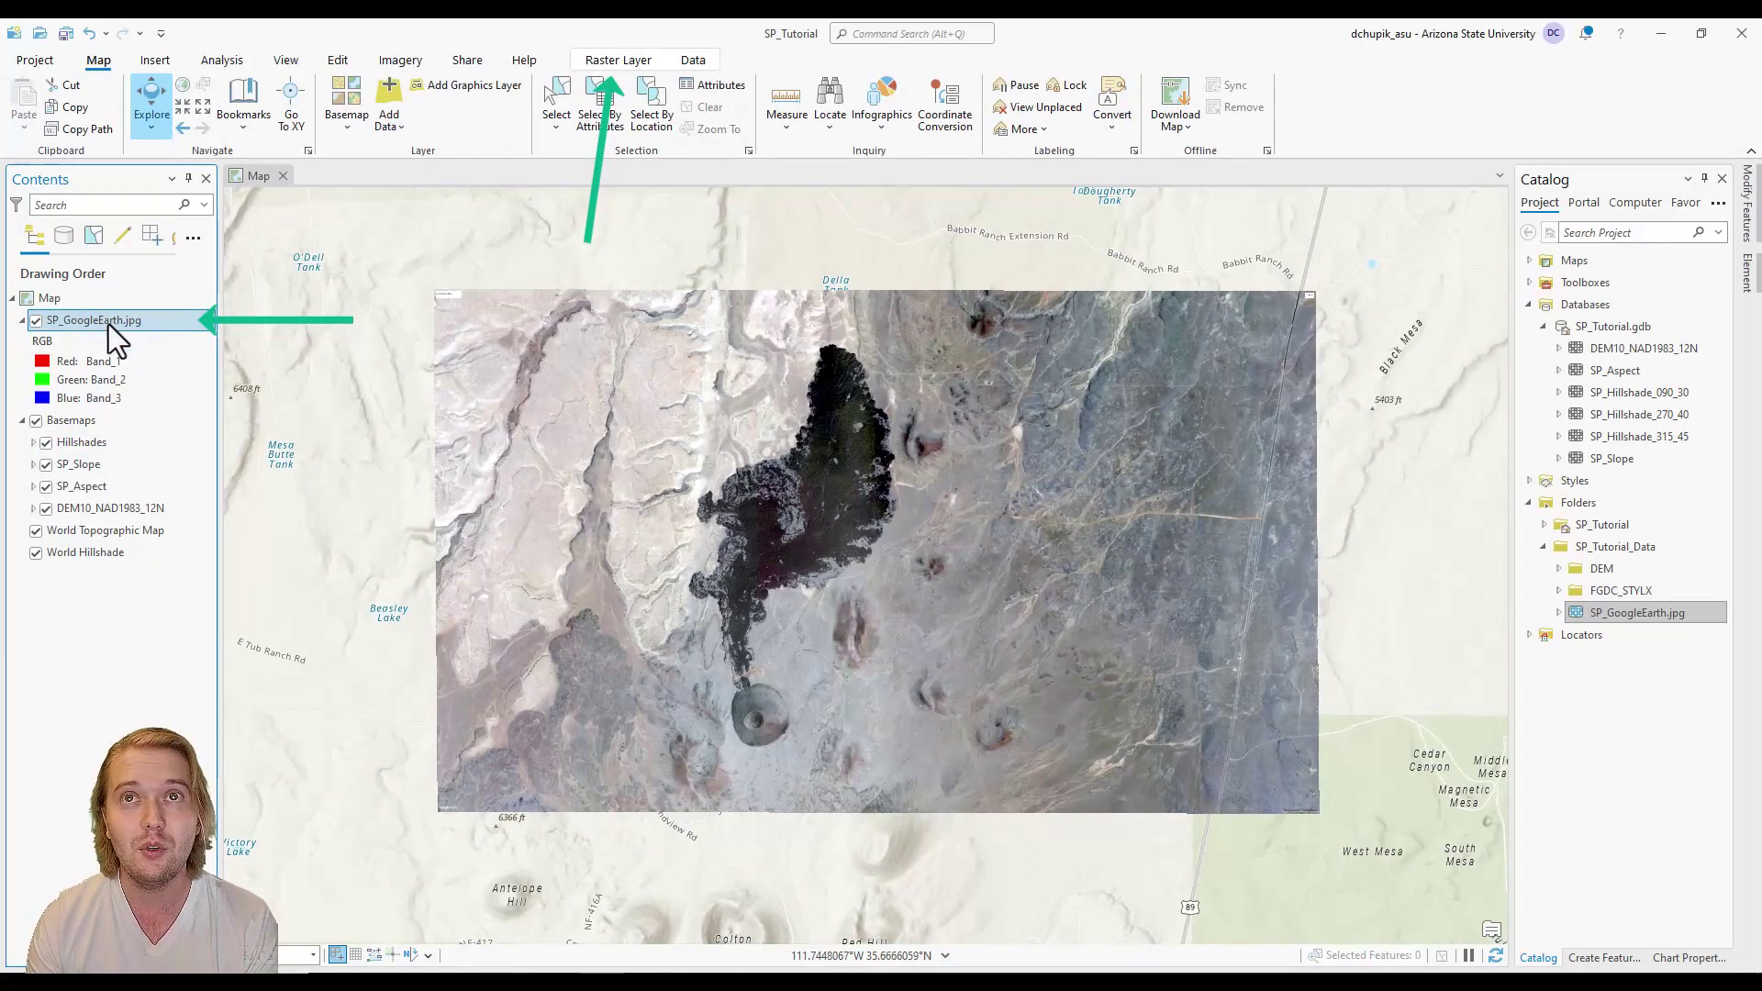
pyautogui.click(620, 69)
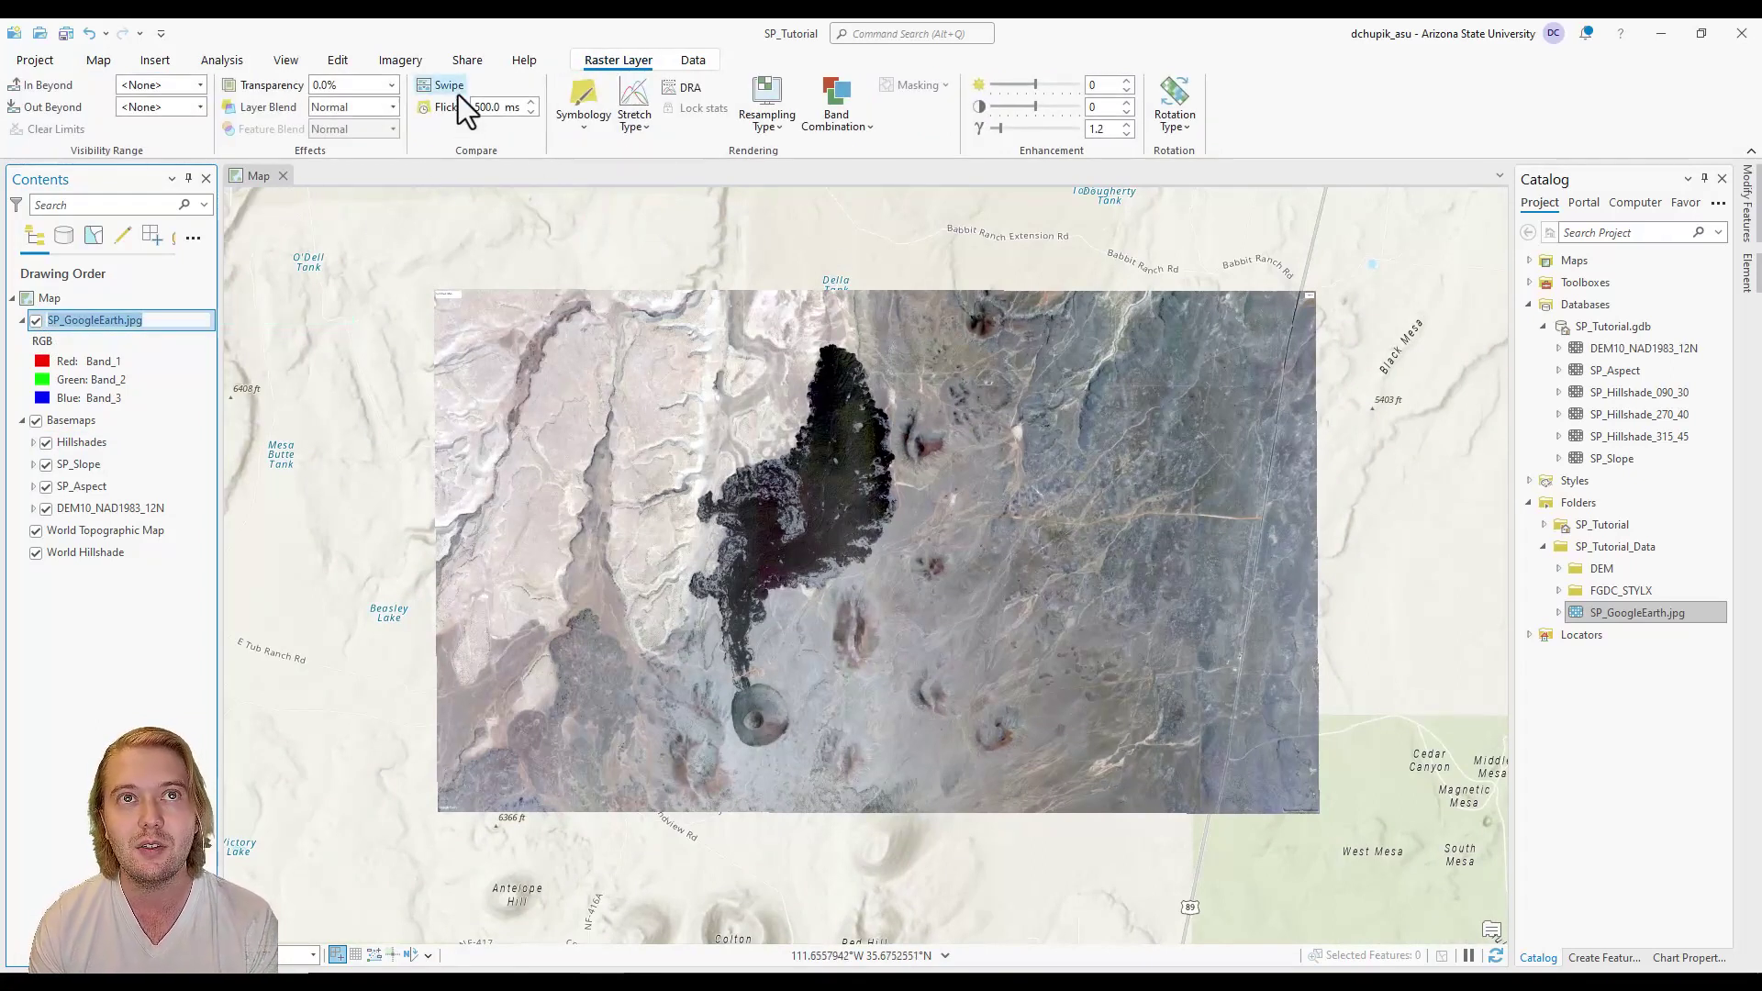
pyautogui.click(460, 92)
pyautogui.moveTo(883, 339)
pyautogui.mouseDown()
pyautogui.moveTo(912, 385)
pyautogui.moveTo(850, 822)
pyautogui.moveTo(933, 515)
pyautogui.moveTo(944, 323)
pyautogui.mouseUp()
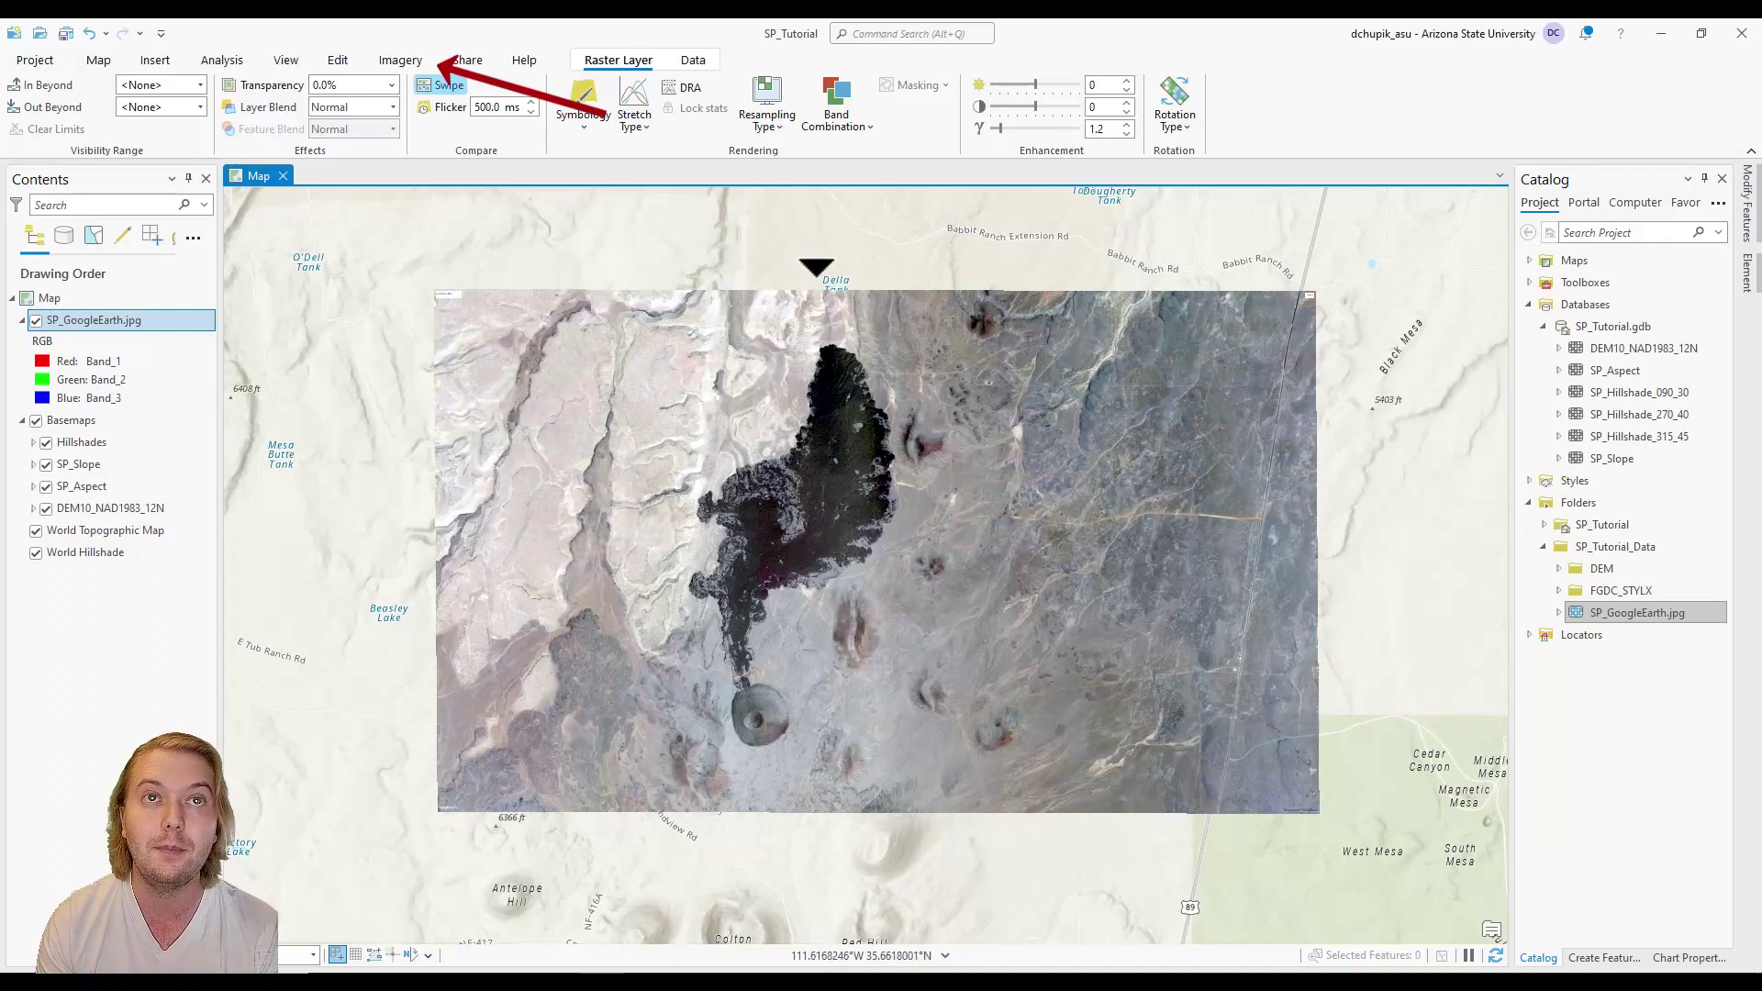
pyautogui.click(400, 61)
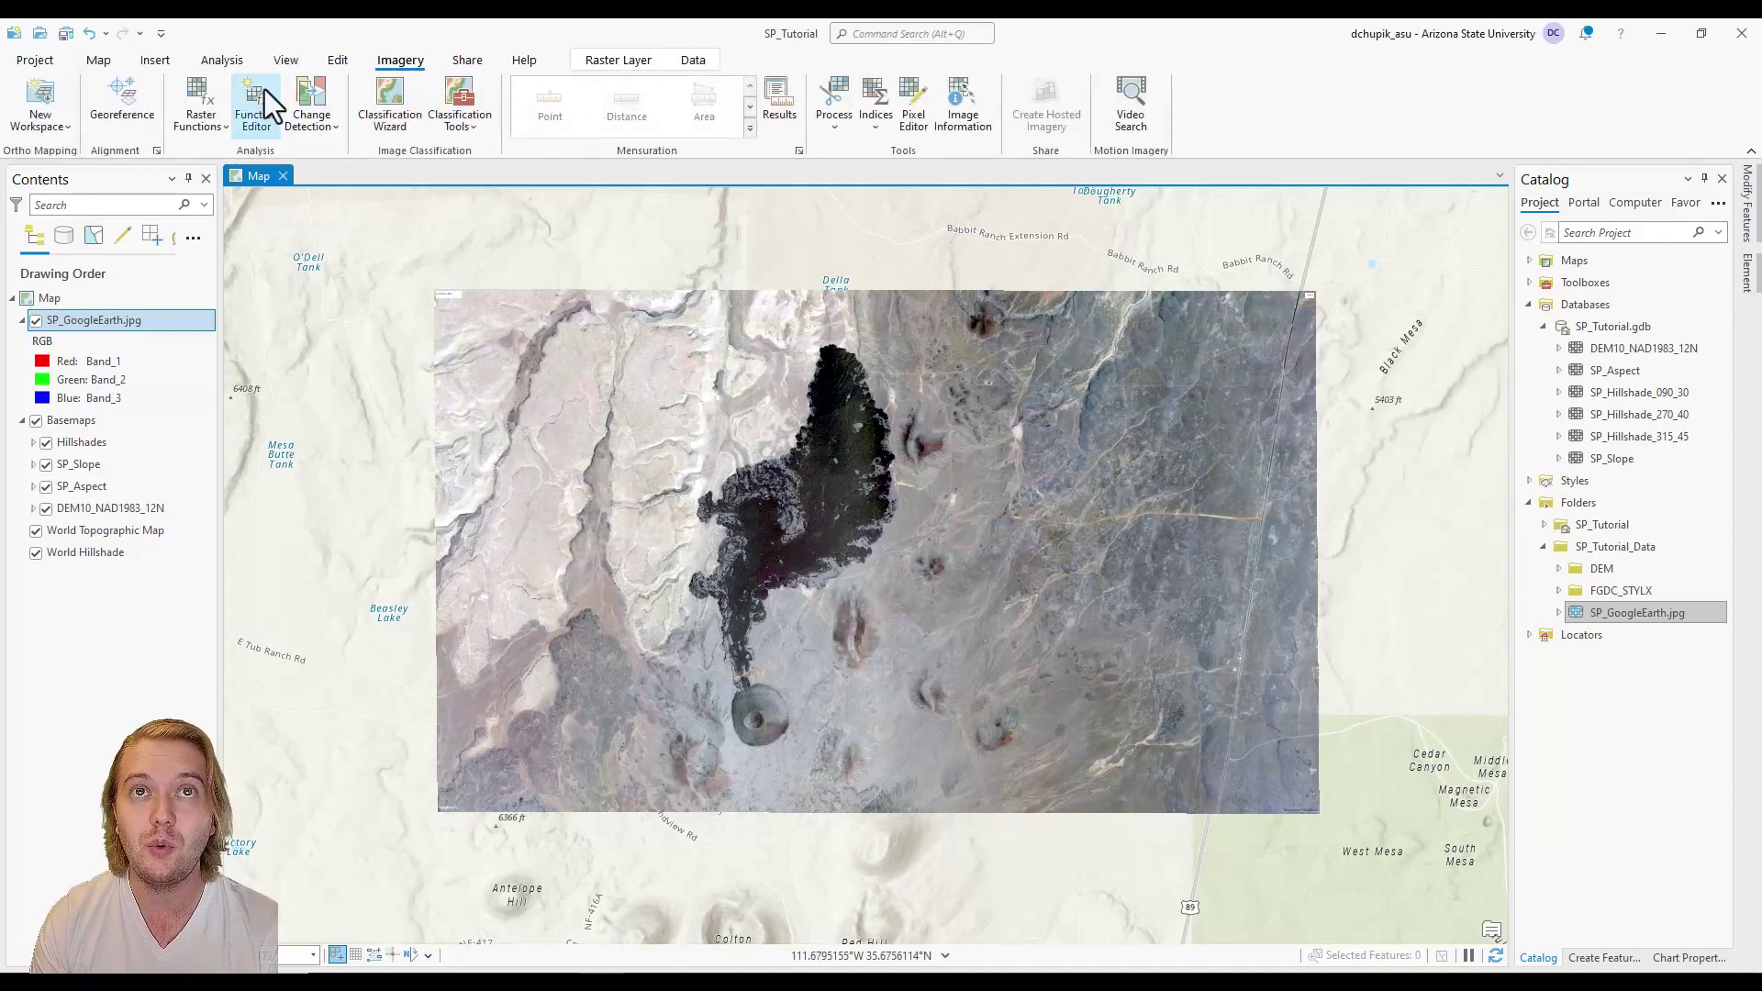
# Reopen Georeference and review control point residuals in the Control Point Table.
pyautogui.click(127, 102)
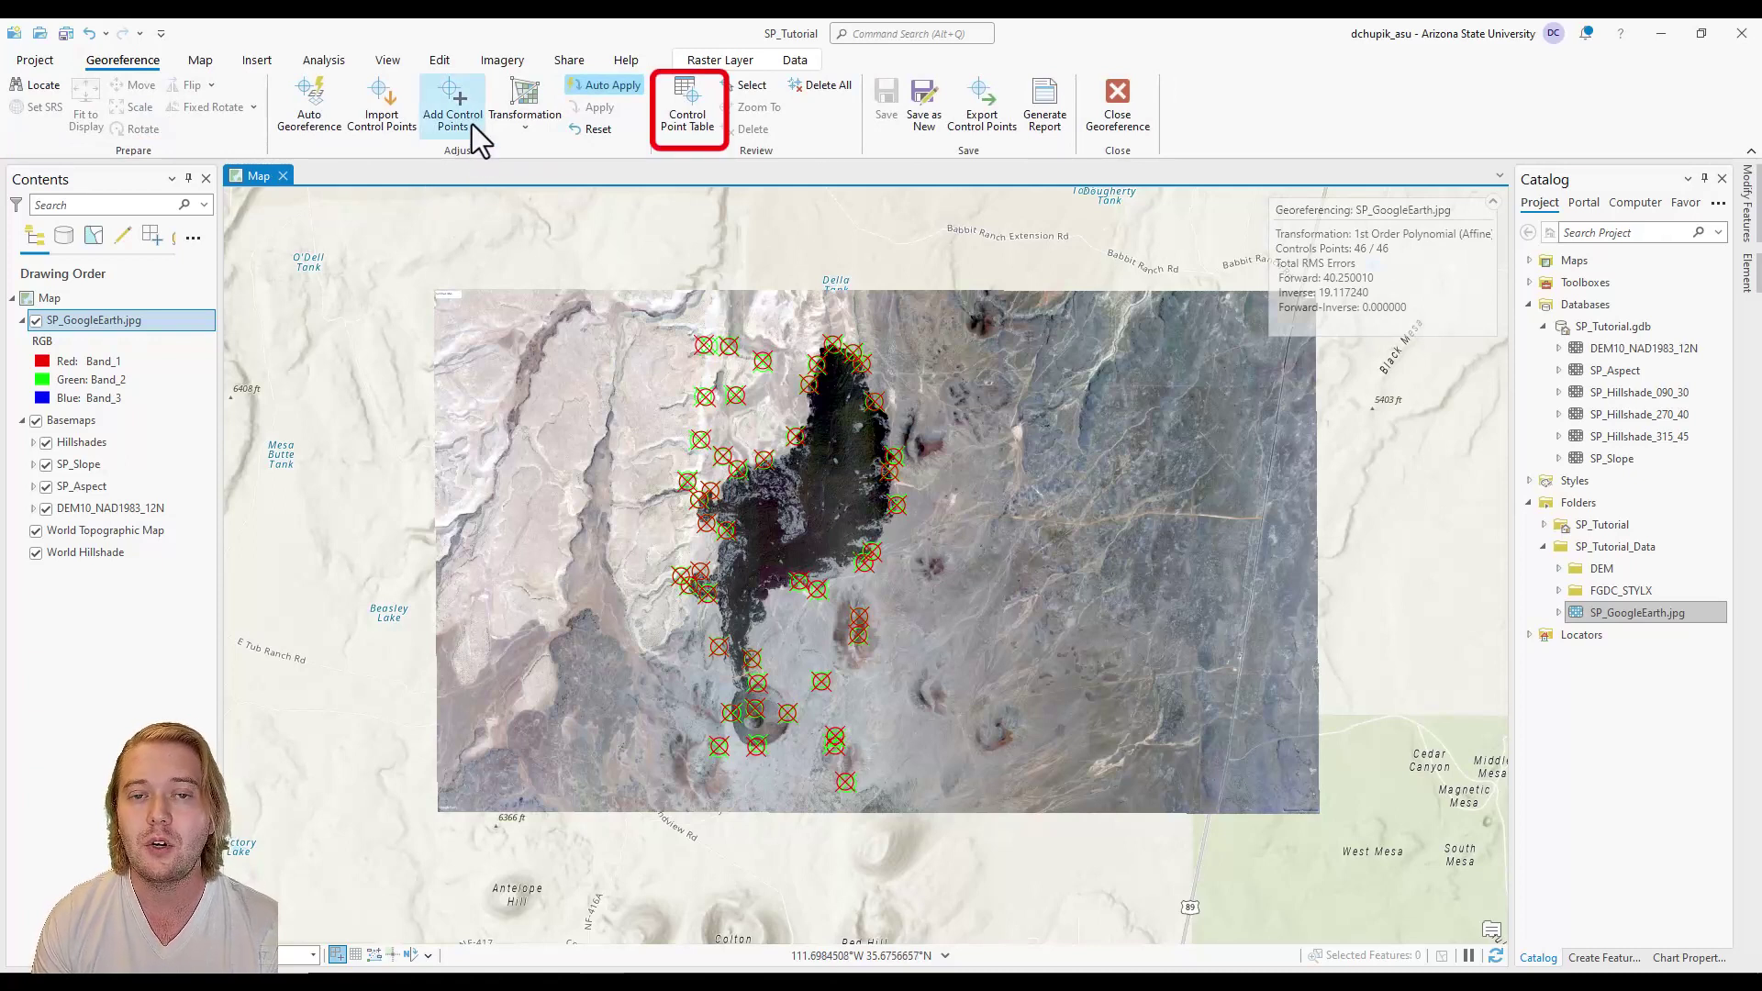
pyautogui.click(684, 129)
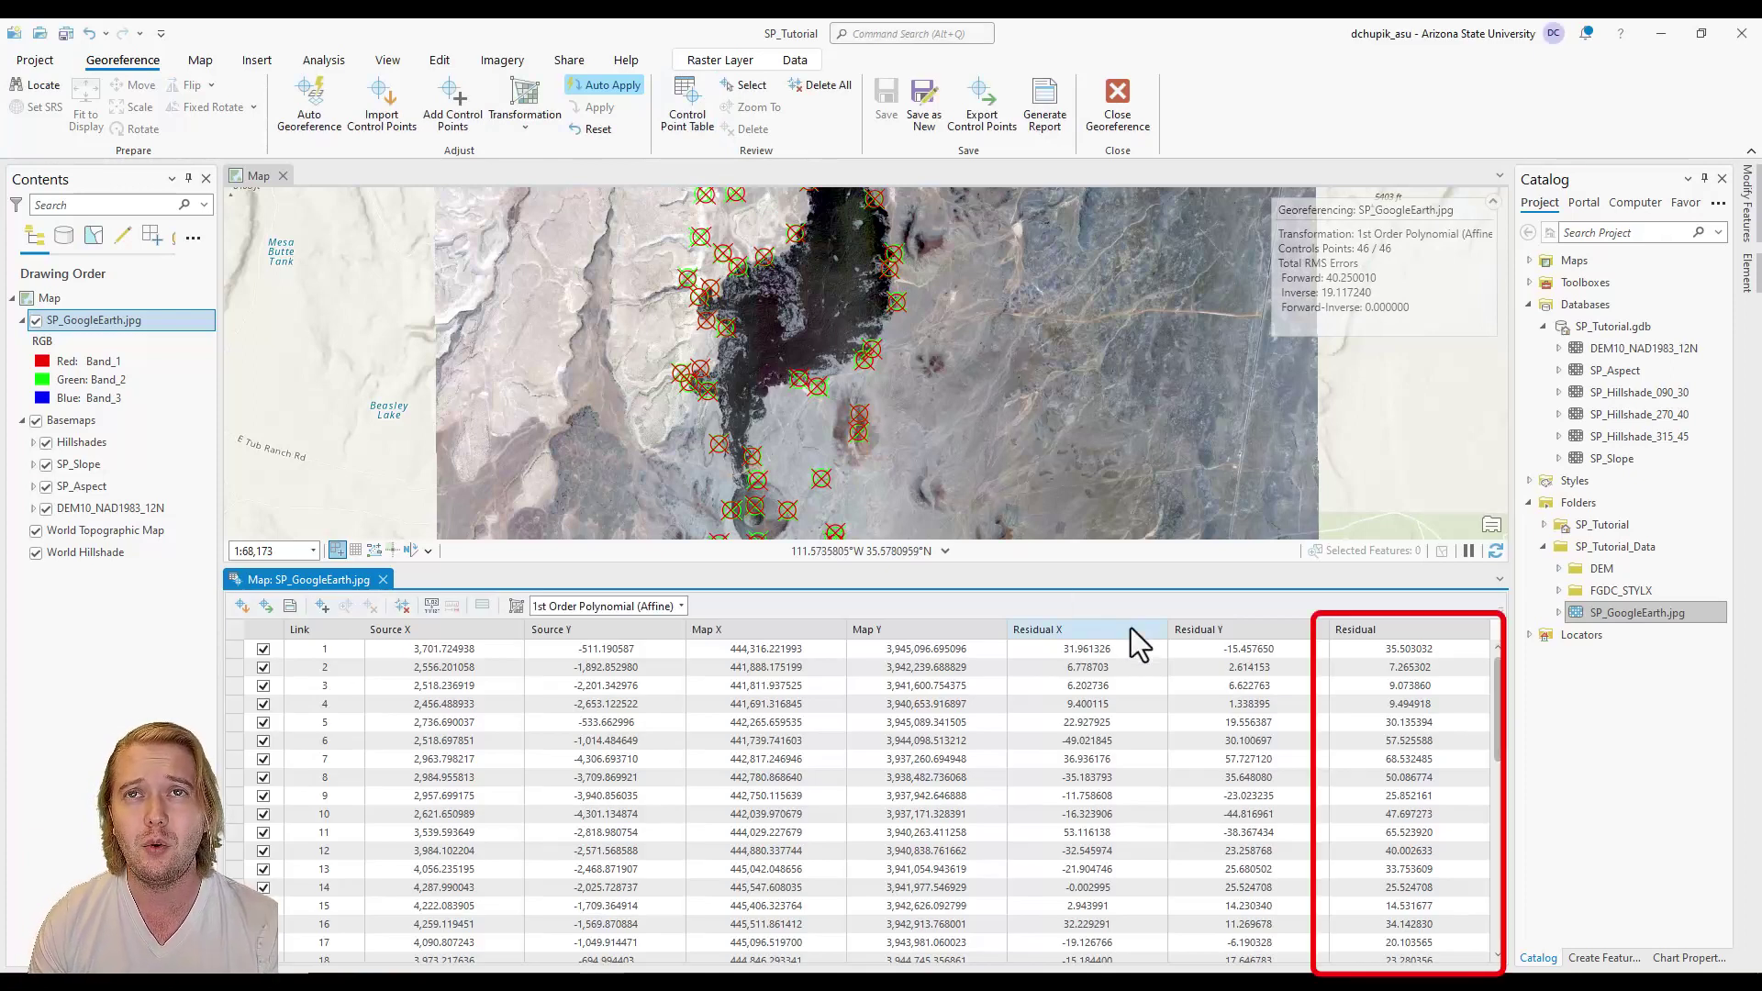
pyautogui.click(1363, 649)
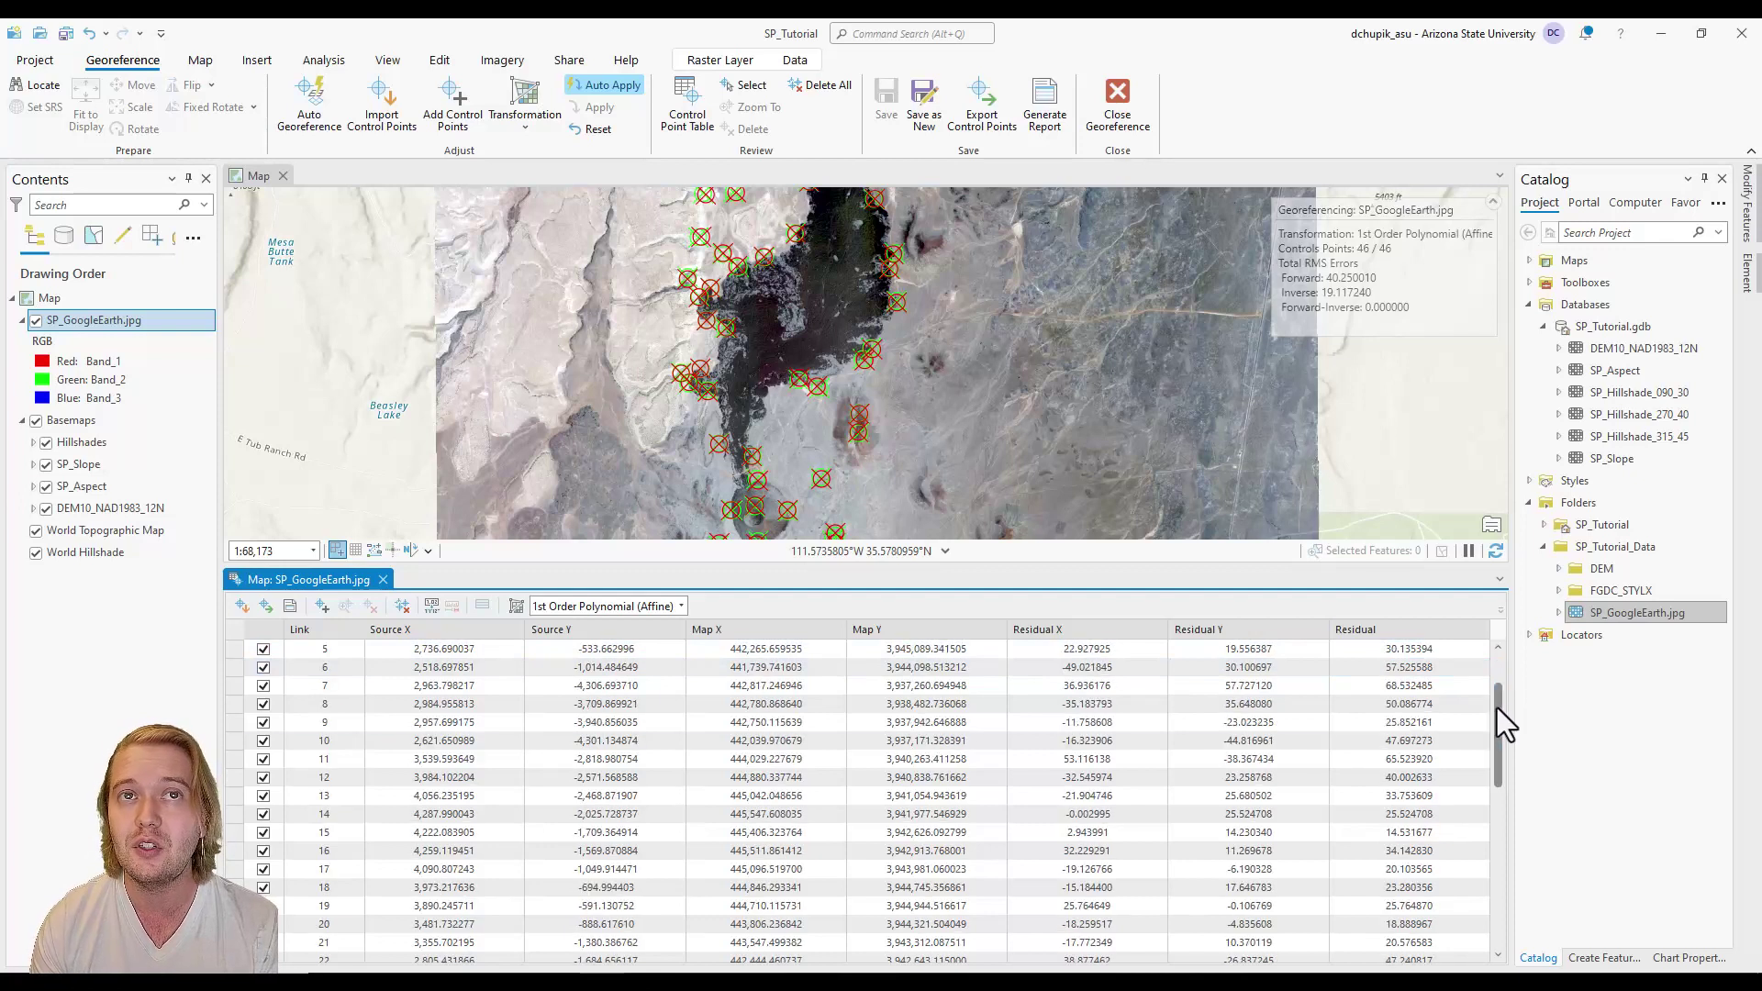
pyautogui.scroll(-2, 1455, 750)
pyautogui.click(1457, 780)
pyautogui.scroll(-1, 1456, 782)
pyautogui.click(1457, 780)
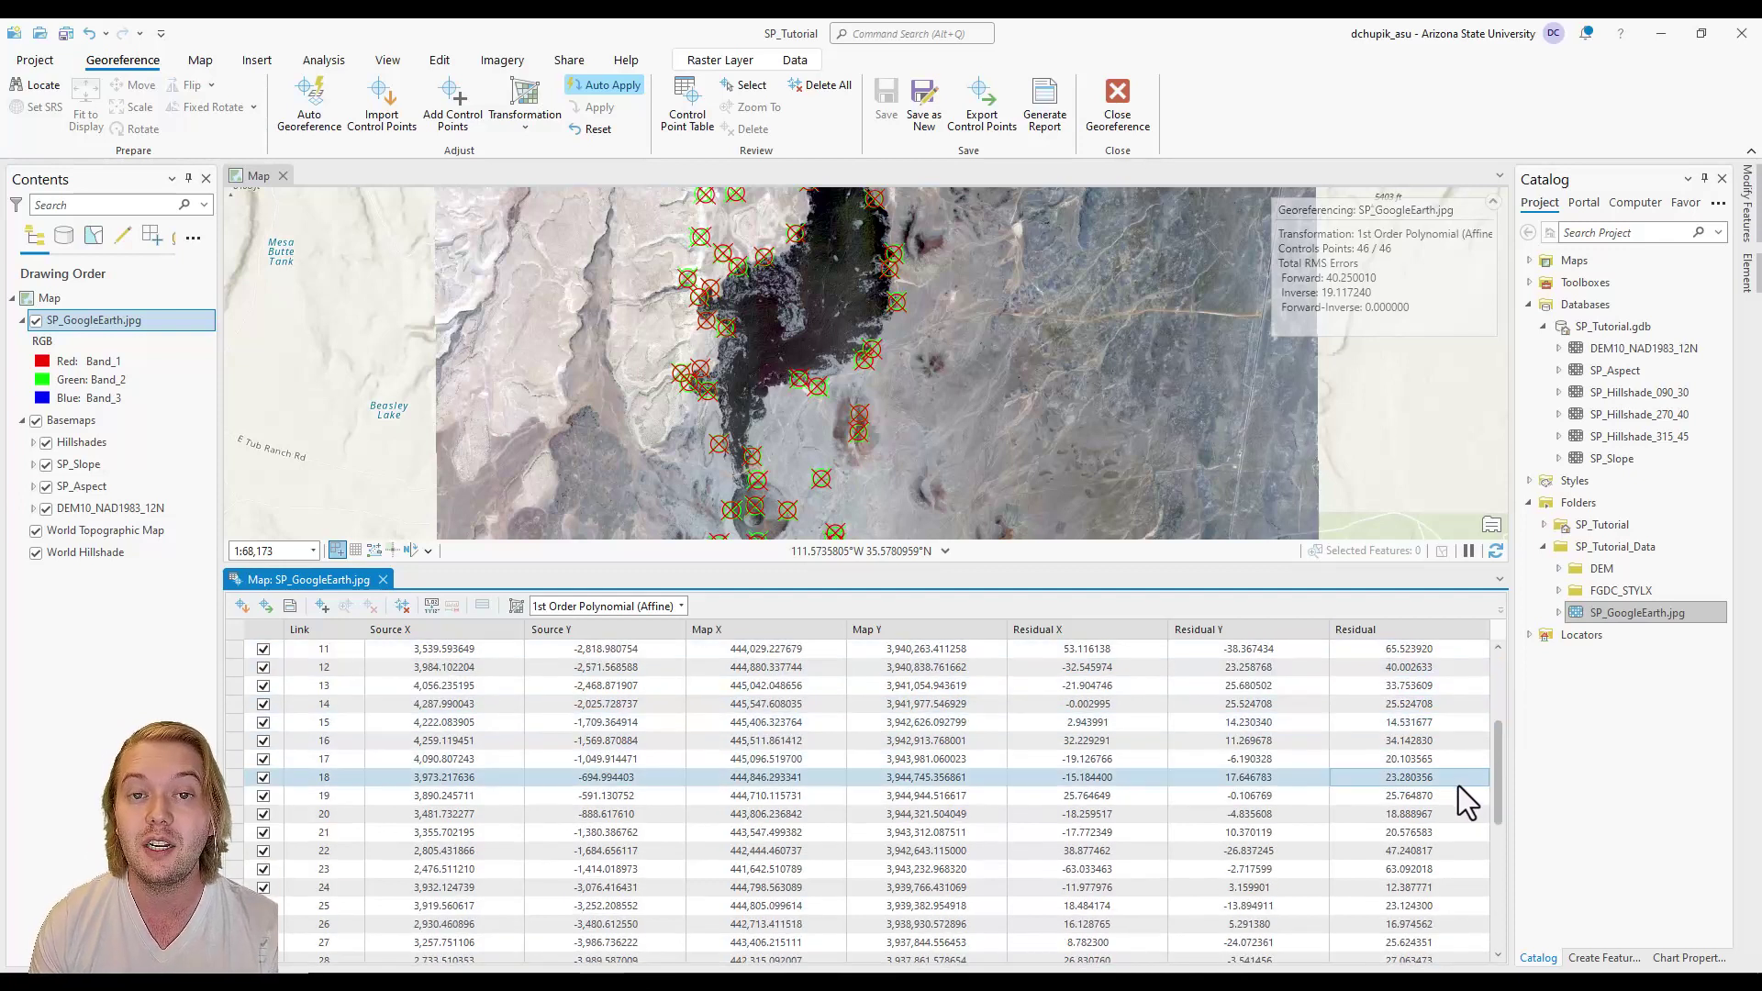
pyautogui.click(1461, 791)
pyautogui.scroll(-2, 1461, 790)
pyautogui.click(1457, 796)
pyautogui.scroll(-1, 1457, 795)
pyautogui.click(1457, 796)
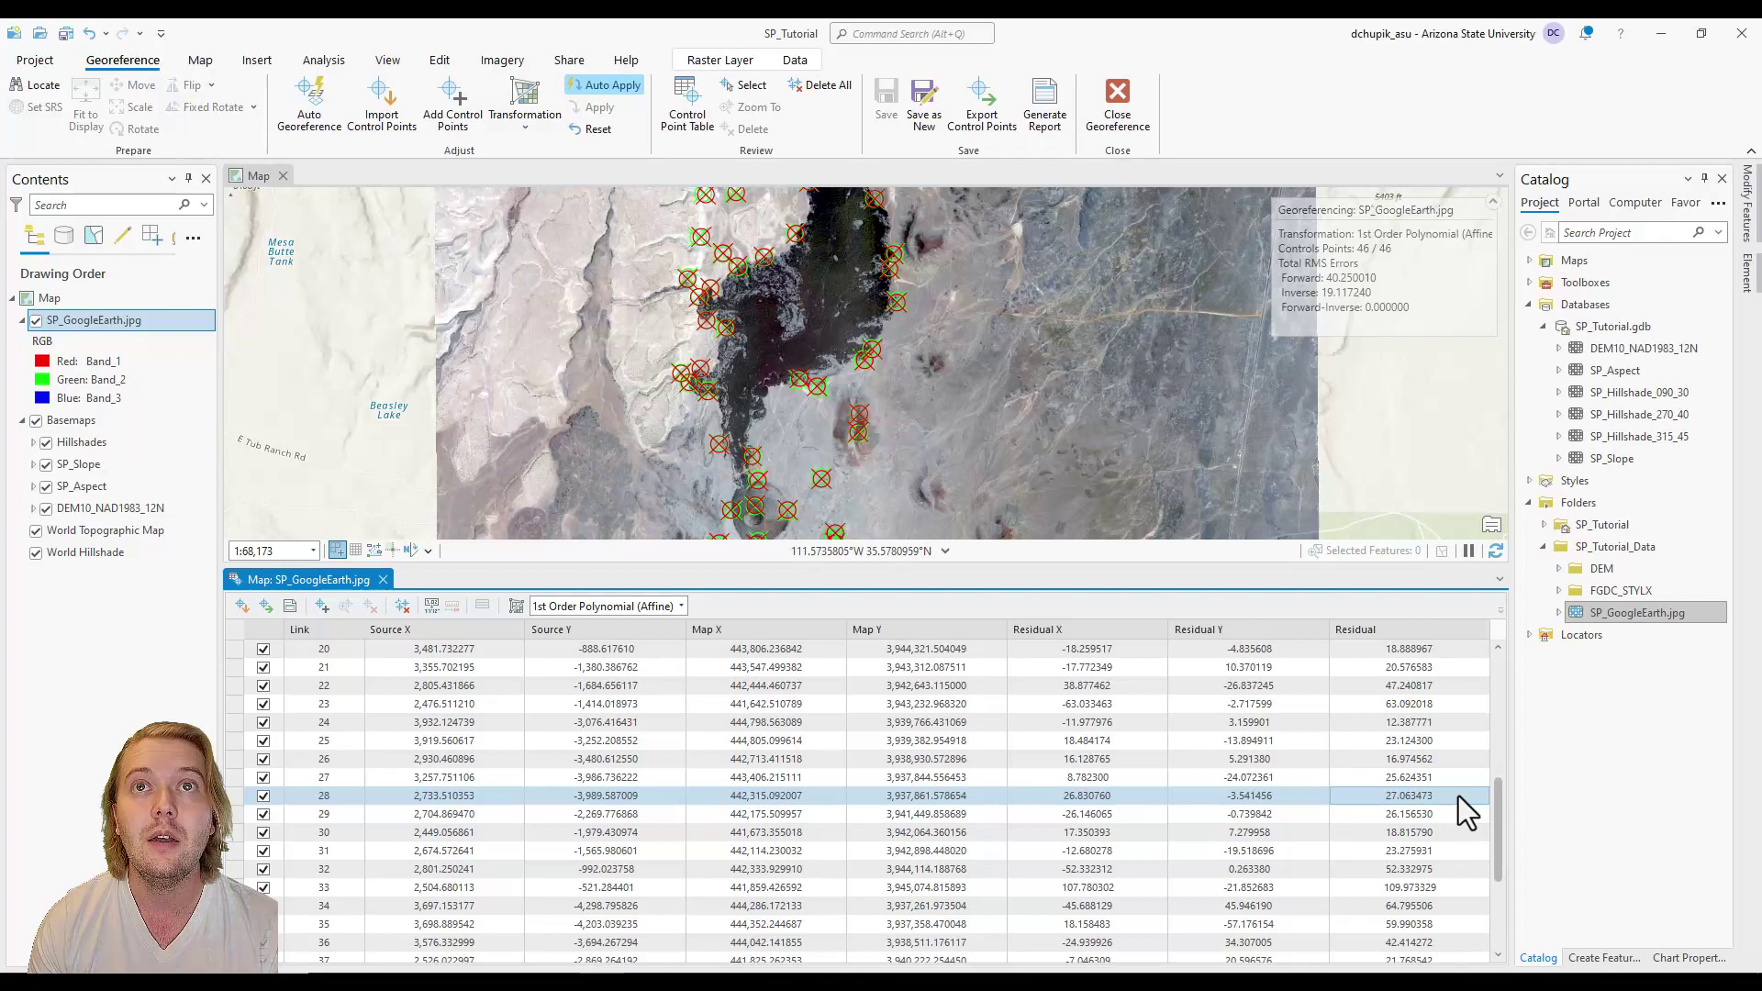
pyautogui.scroll(-1, 1457, 807)
pyautogui.click(1485, 846)
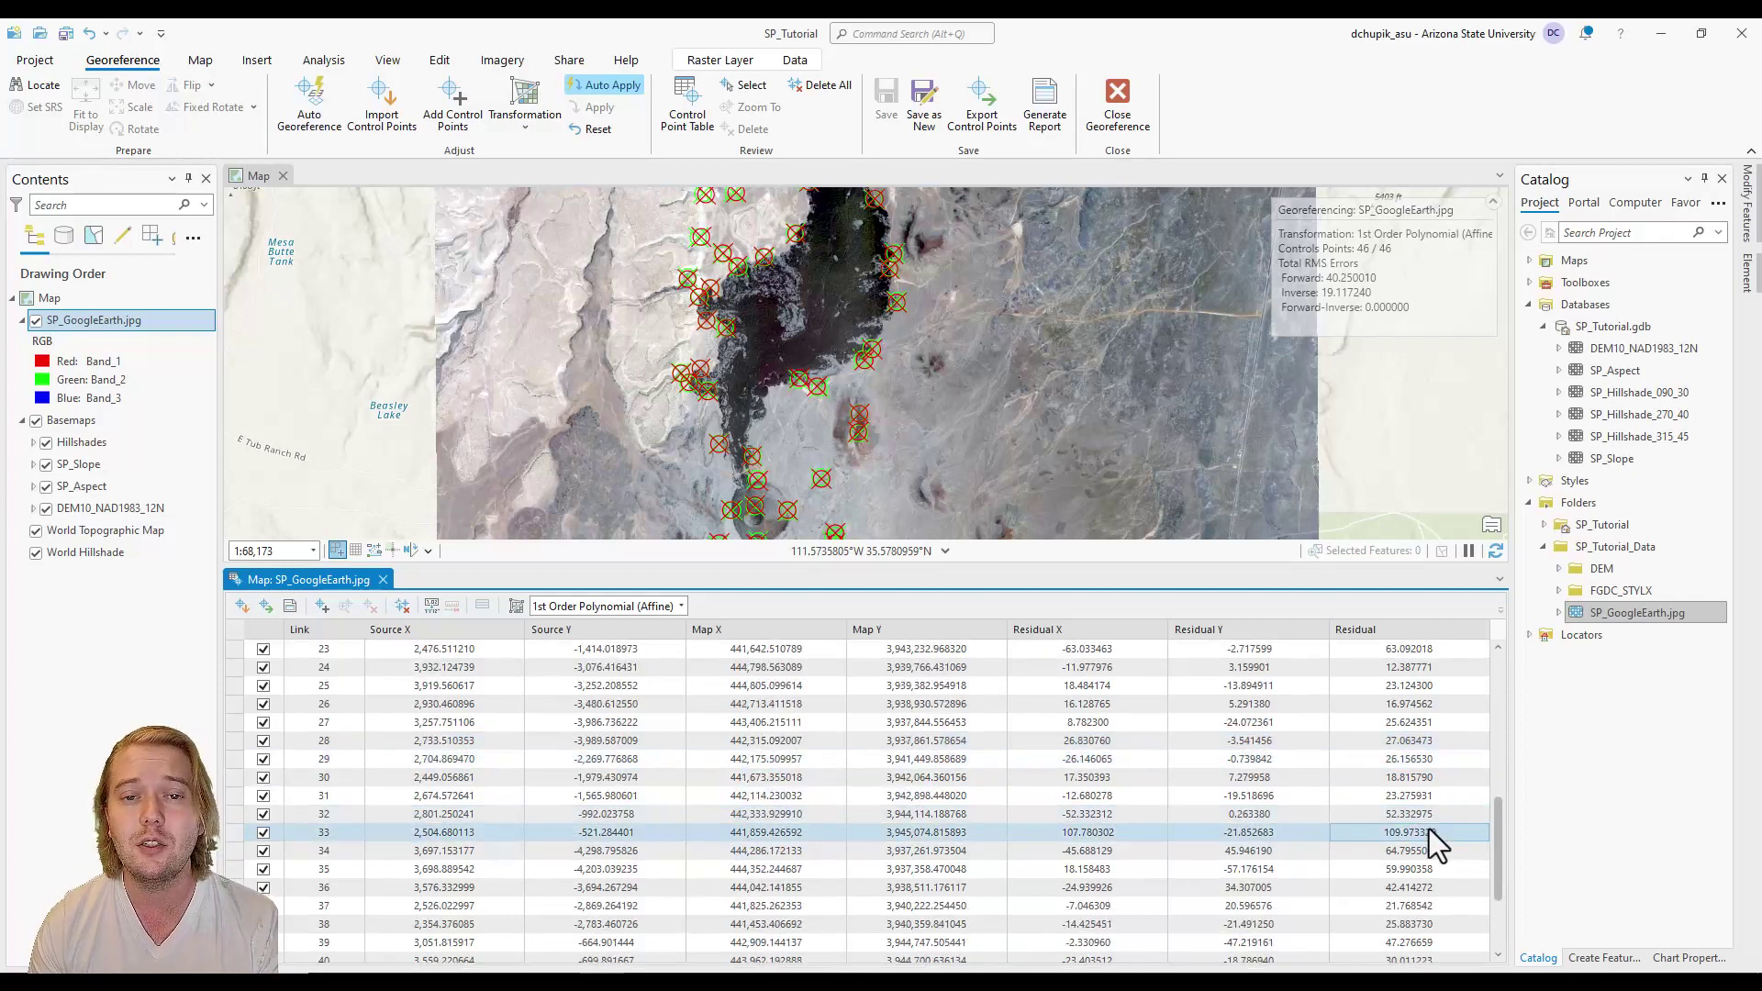
pyautogui.scroll(-2, 1477, 867)
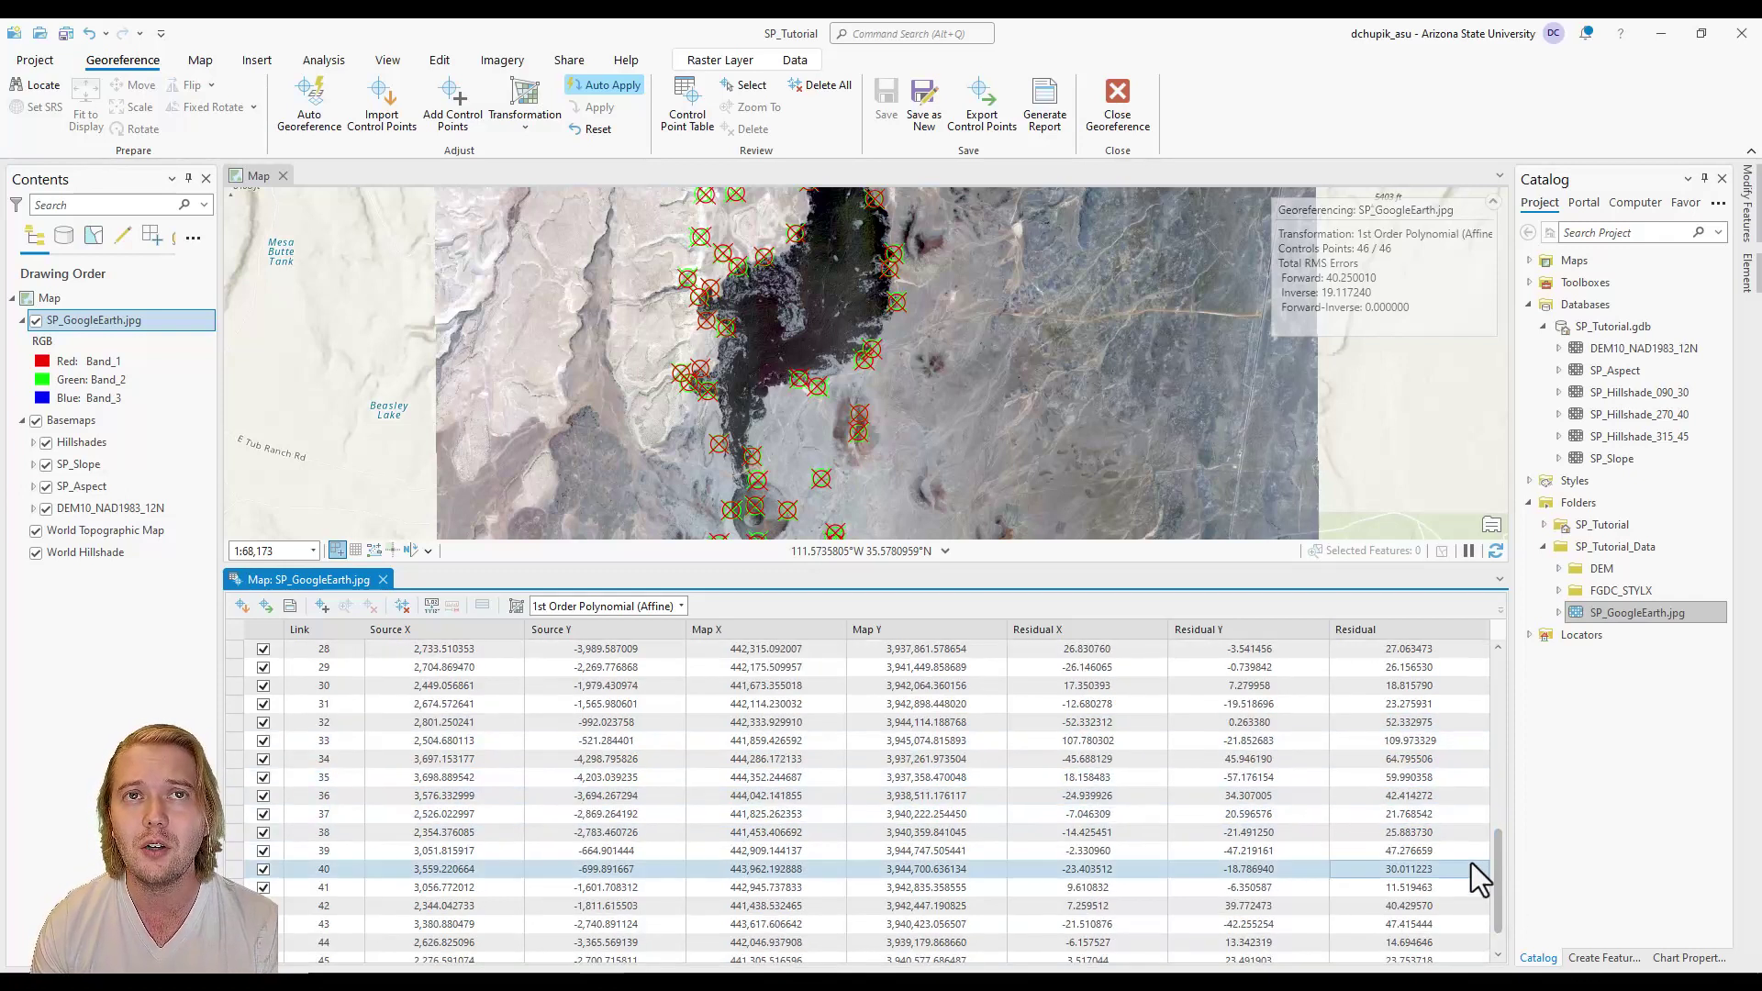
pyautogui.click(1362, 774)
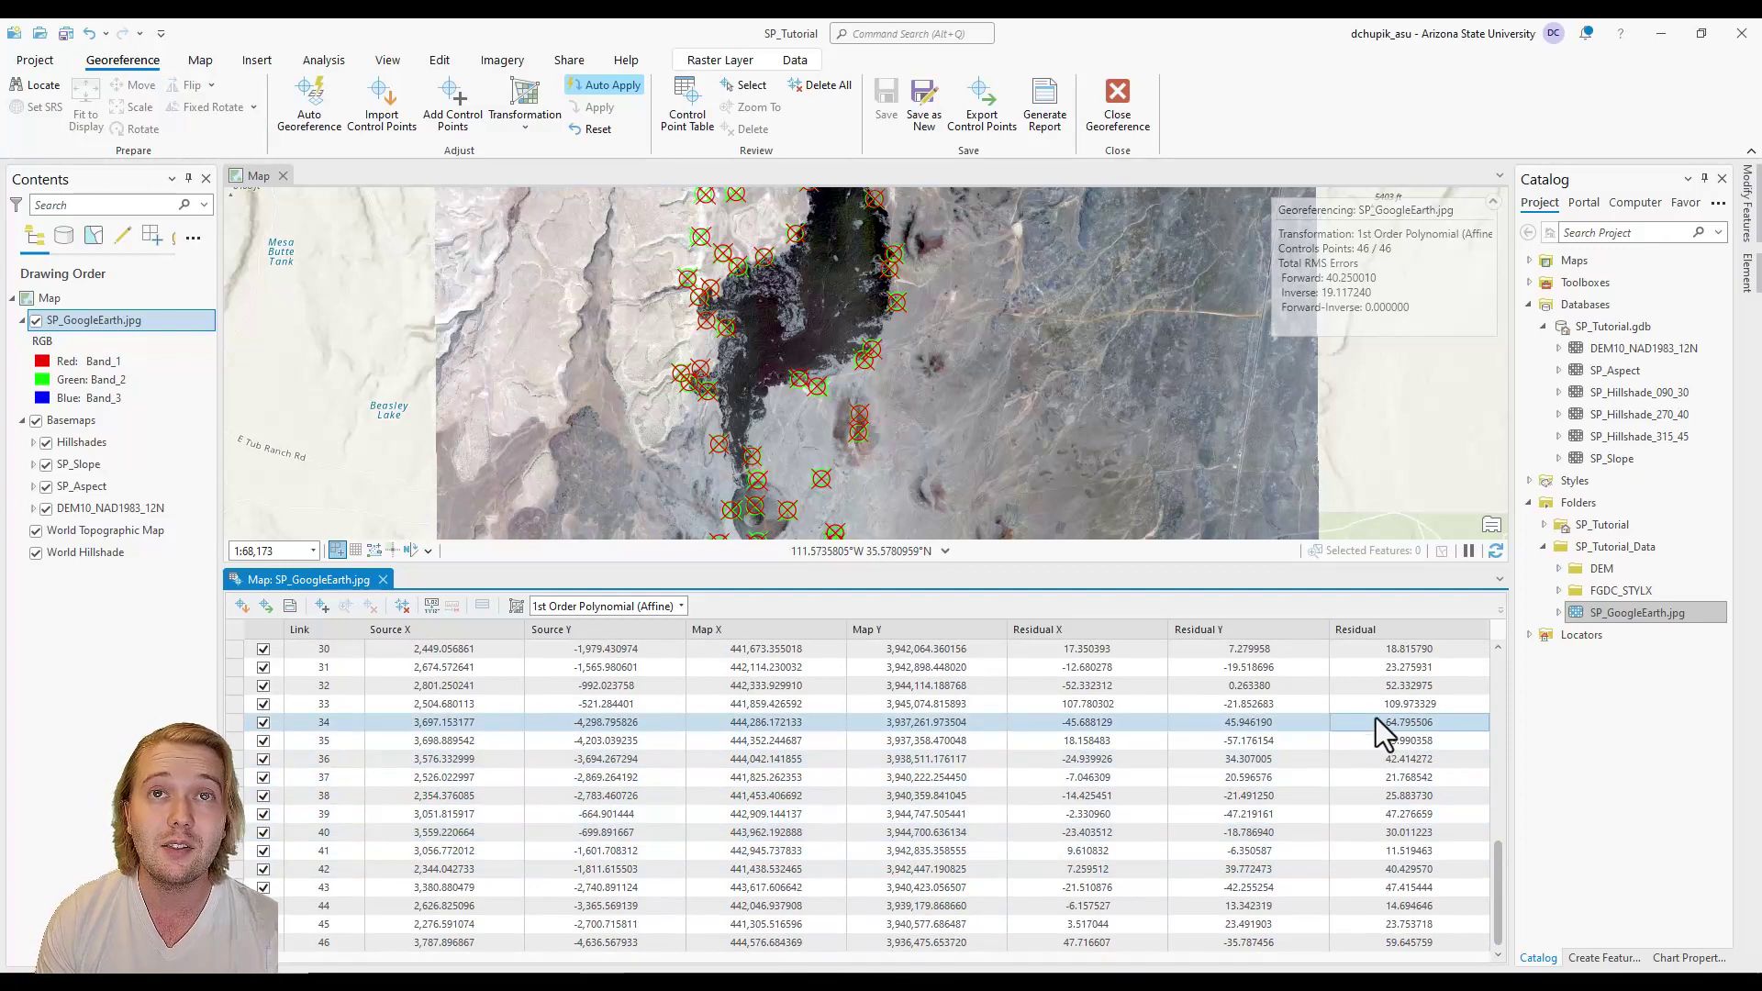
# Delete control point 33, which has the largest residual of 109.97.
pyautogui.click(1374, 707)
pyautogui.scroll(-3, 785, 413)
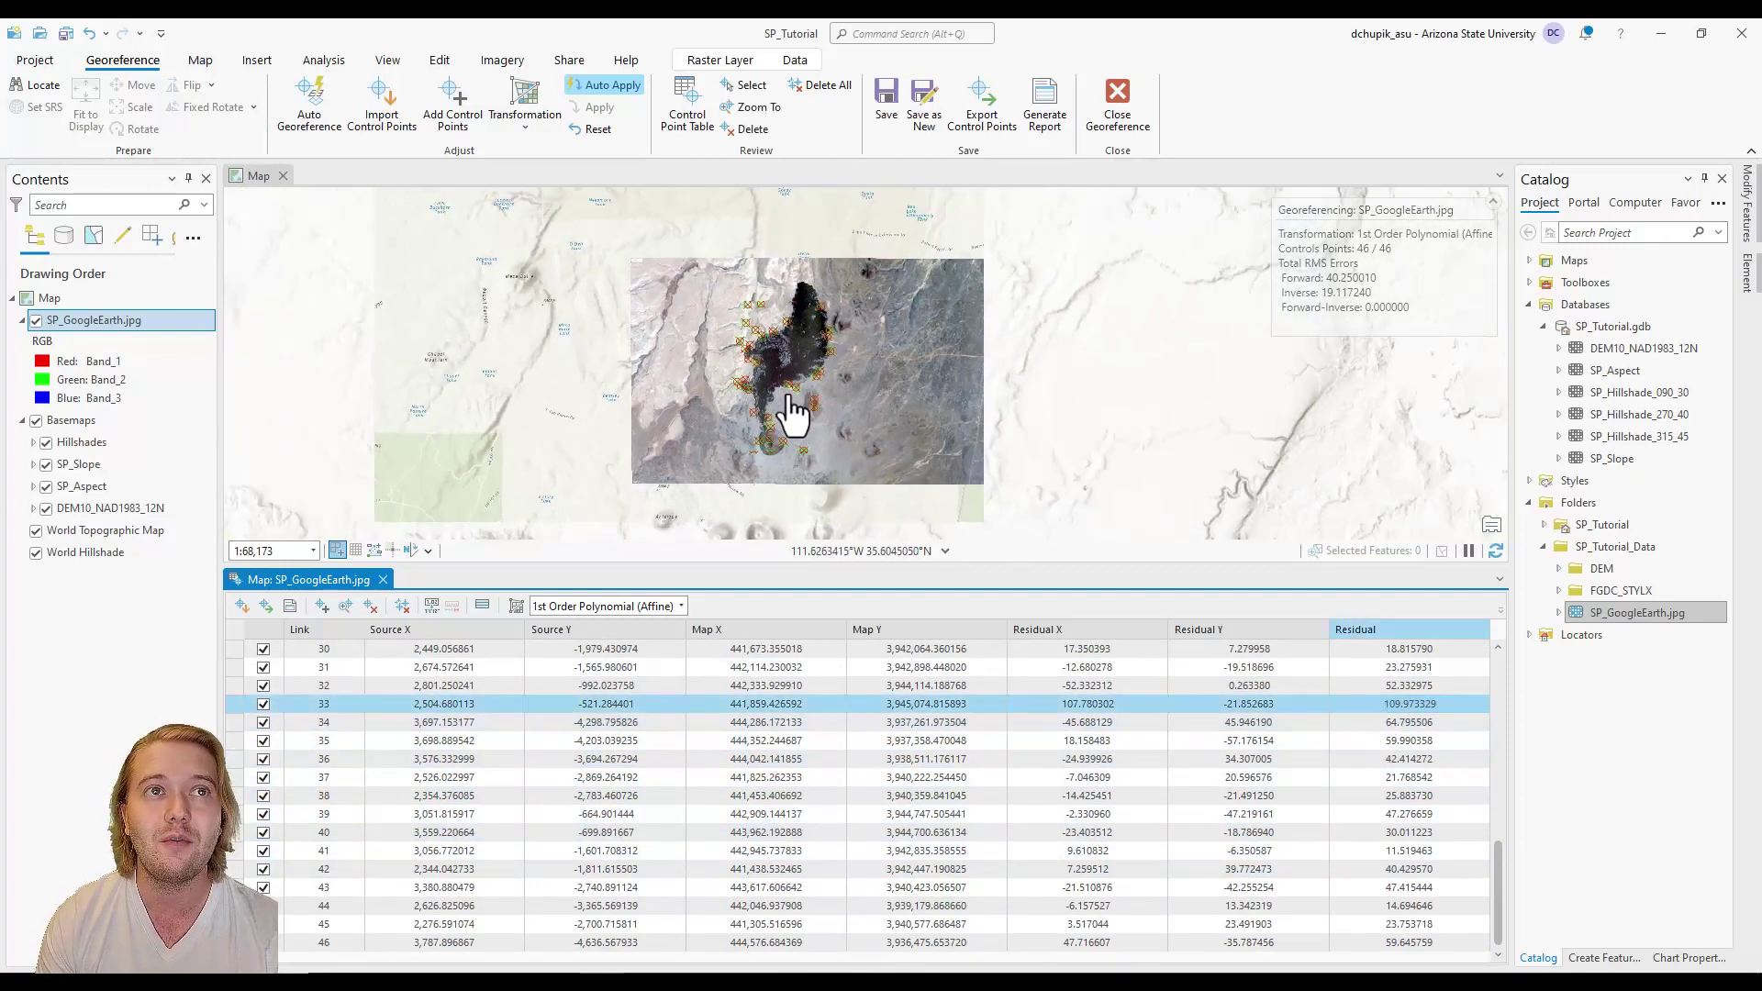
pyautogui.scroll(1, 748, 303)
pyautogui.scroll(5, 750, 302)
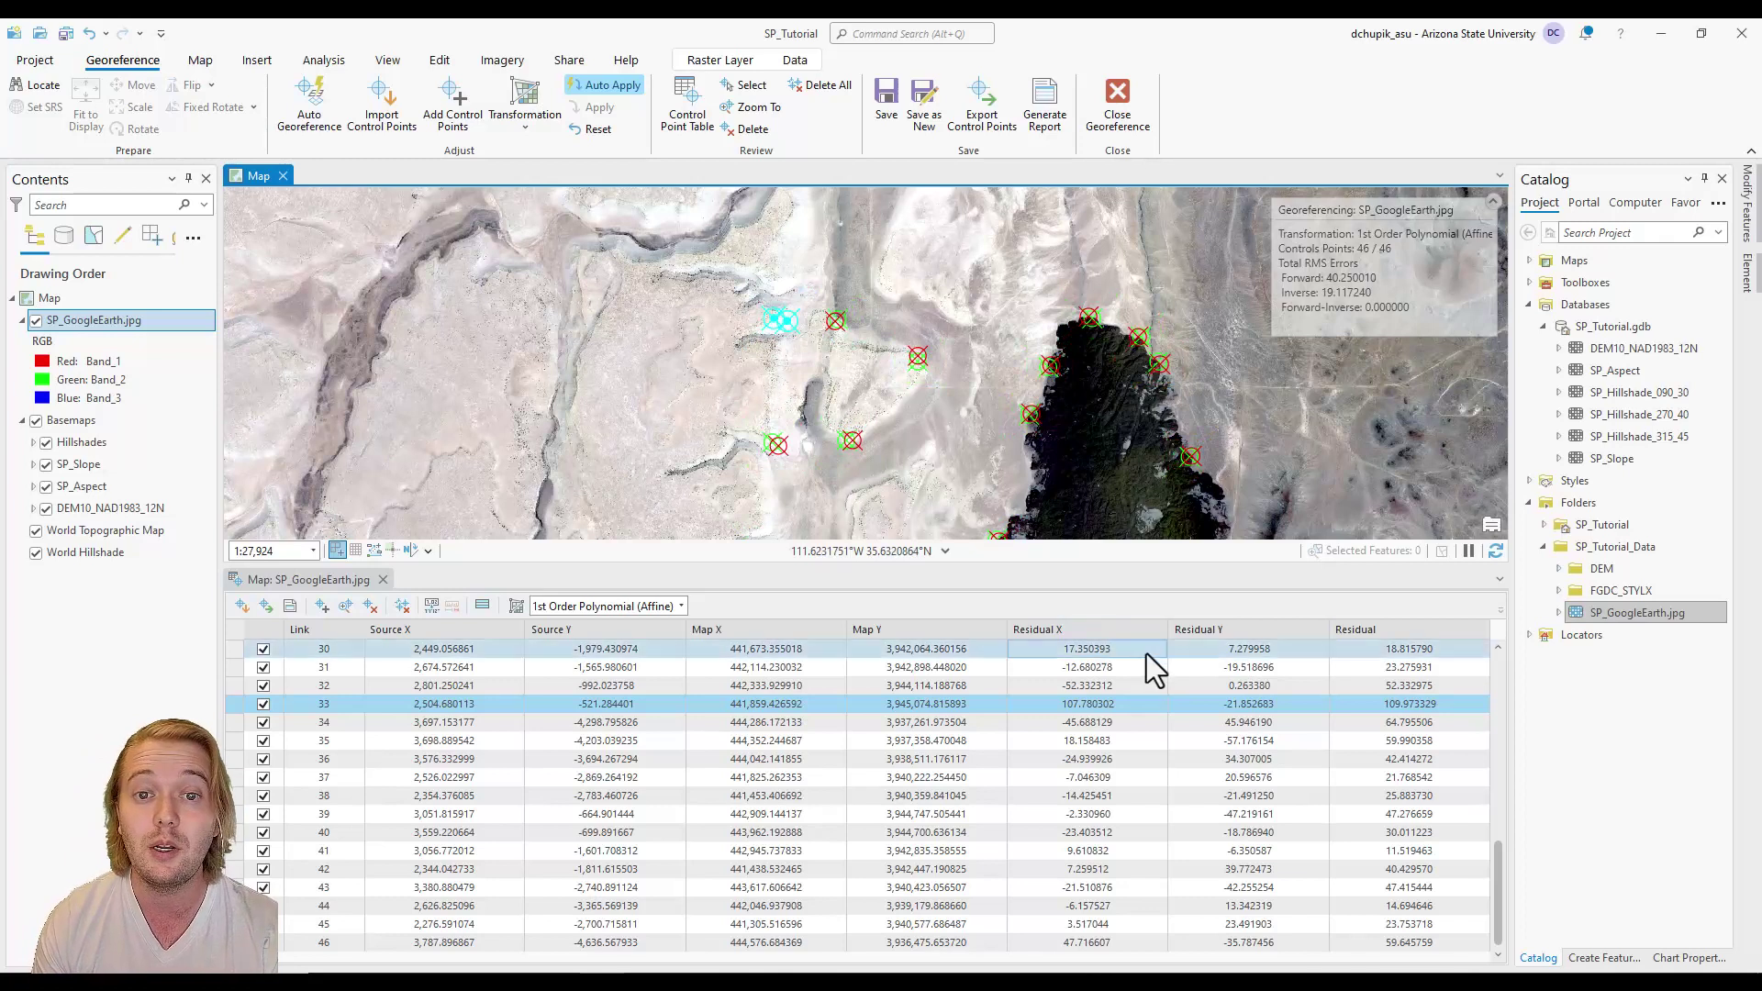
pyautogui.click(1413, 706)
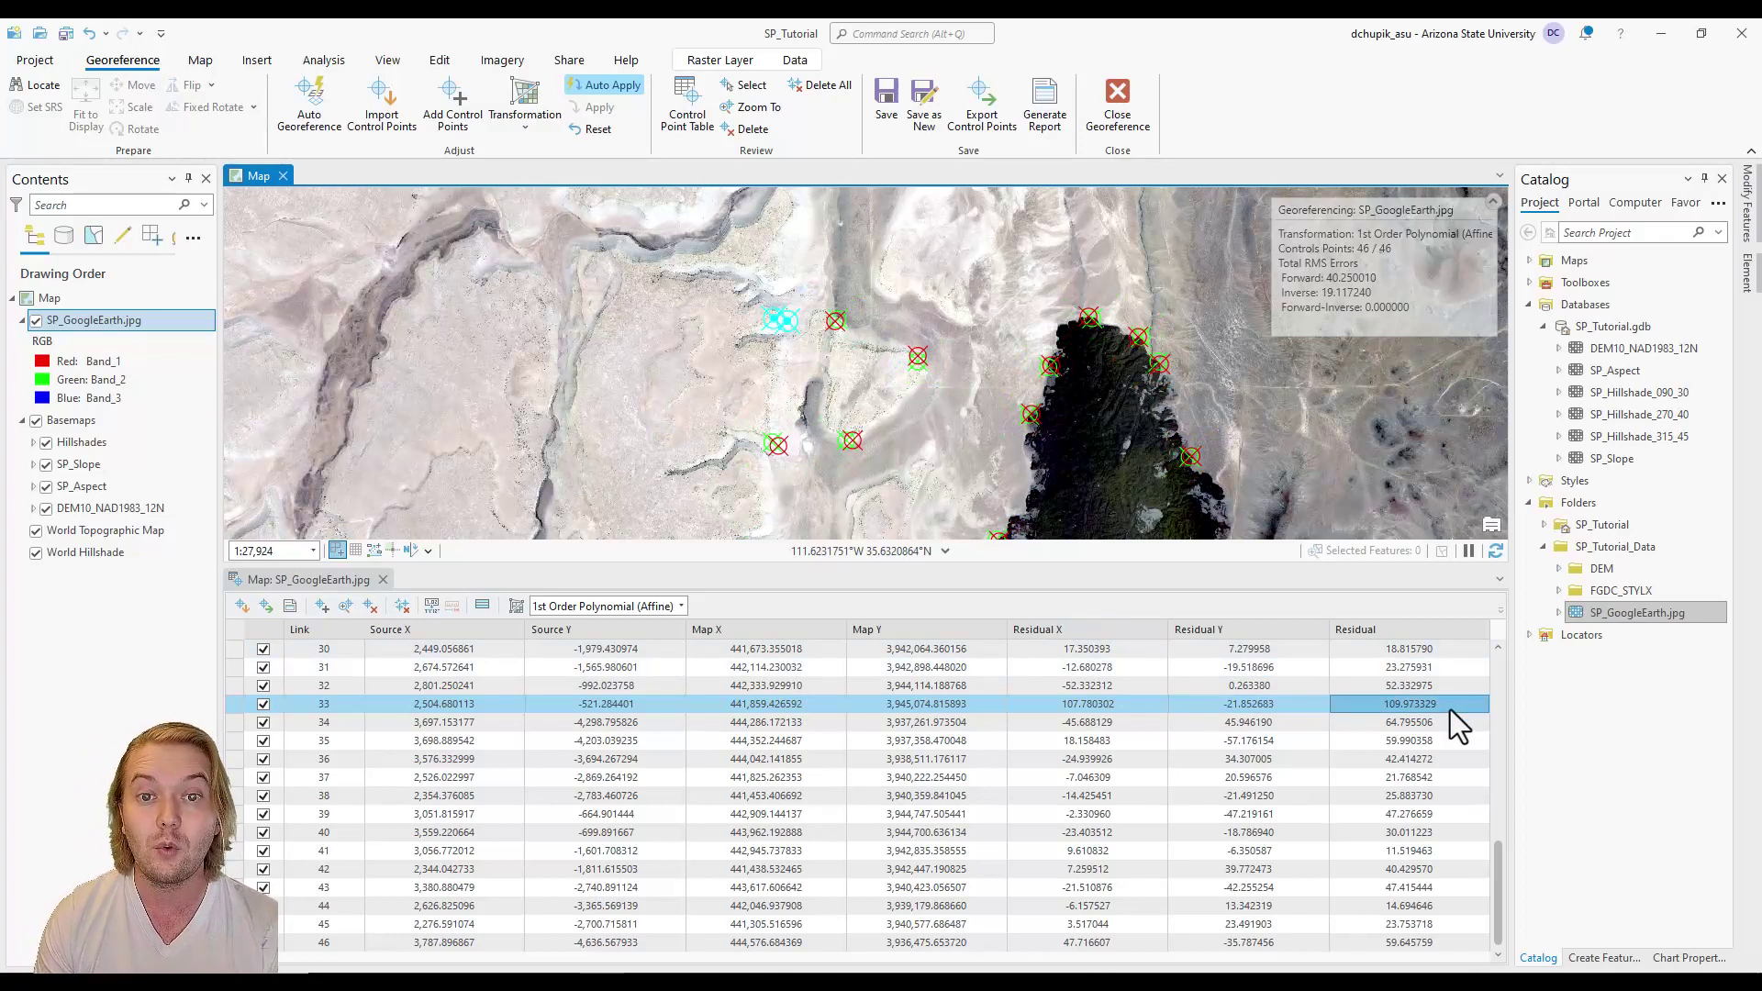
pyautogui.click(370, 607)
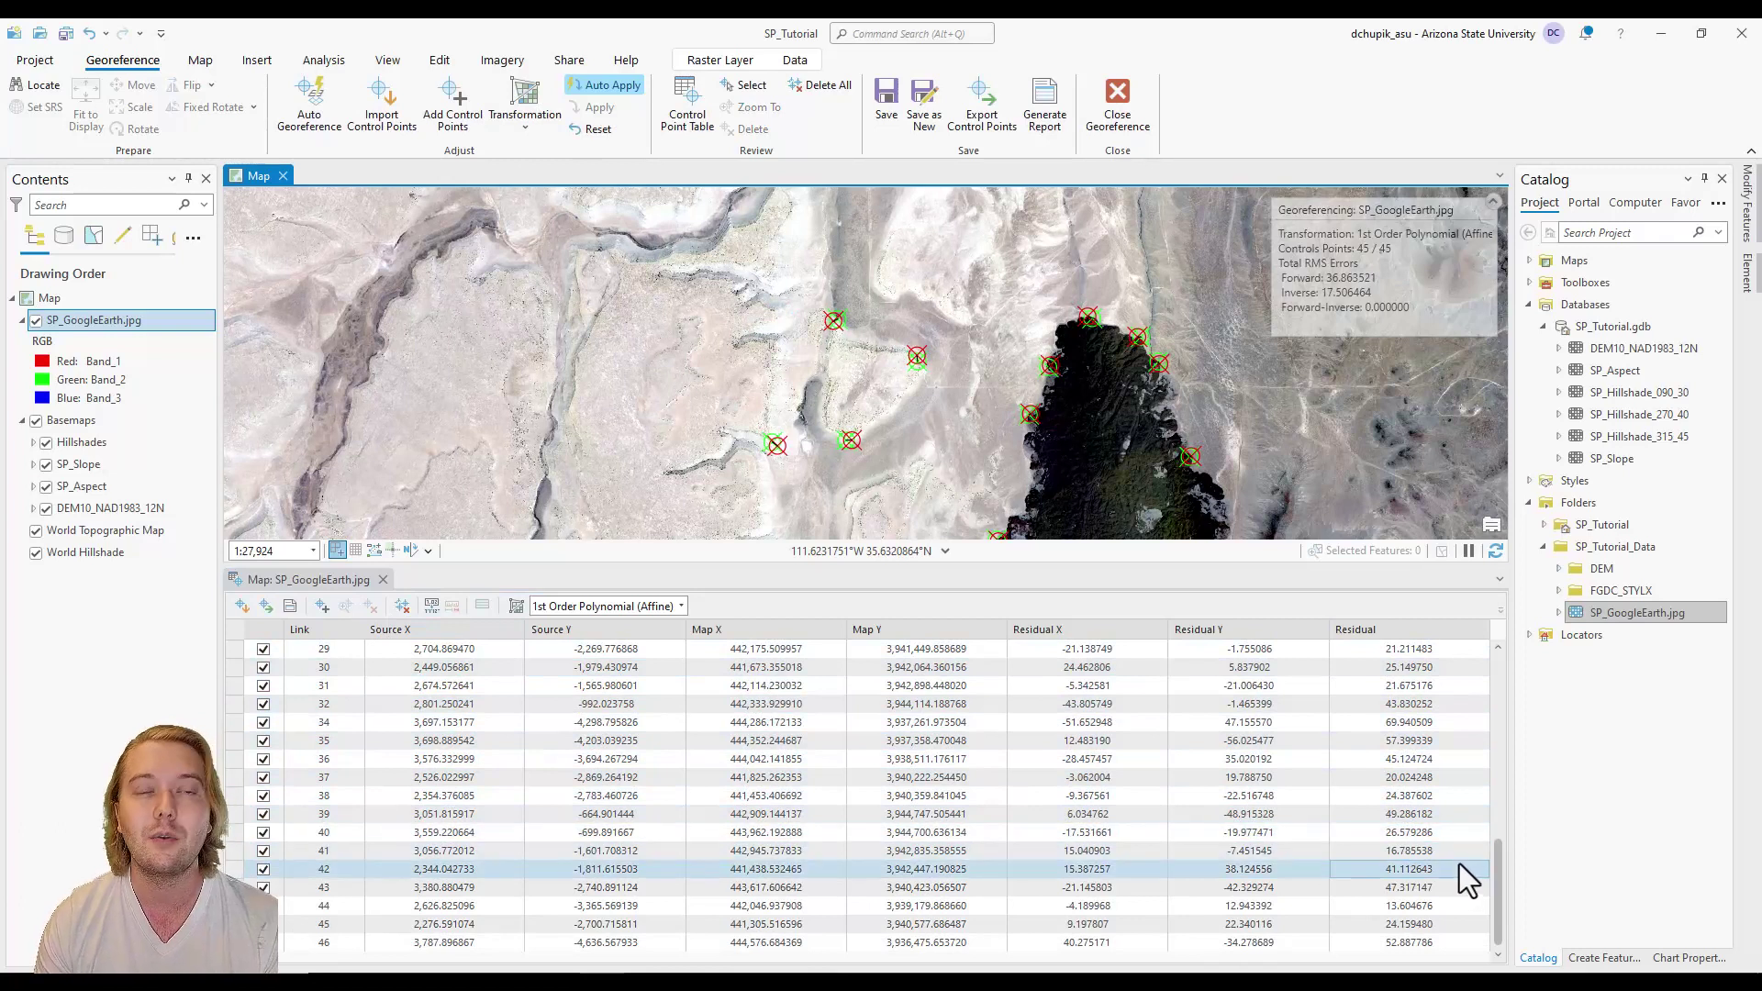
pyautogui.scroll(6, 1457, 862)
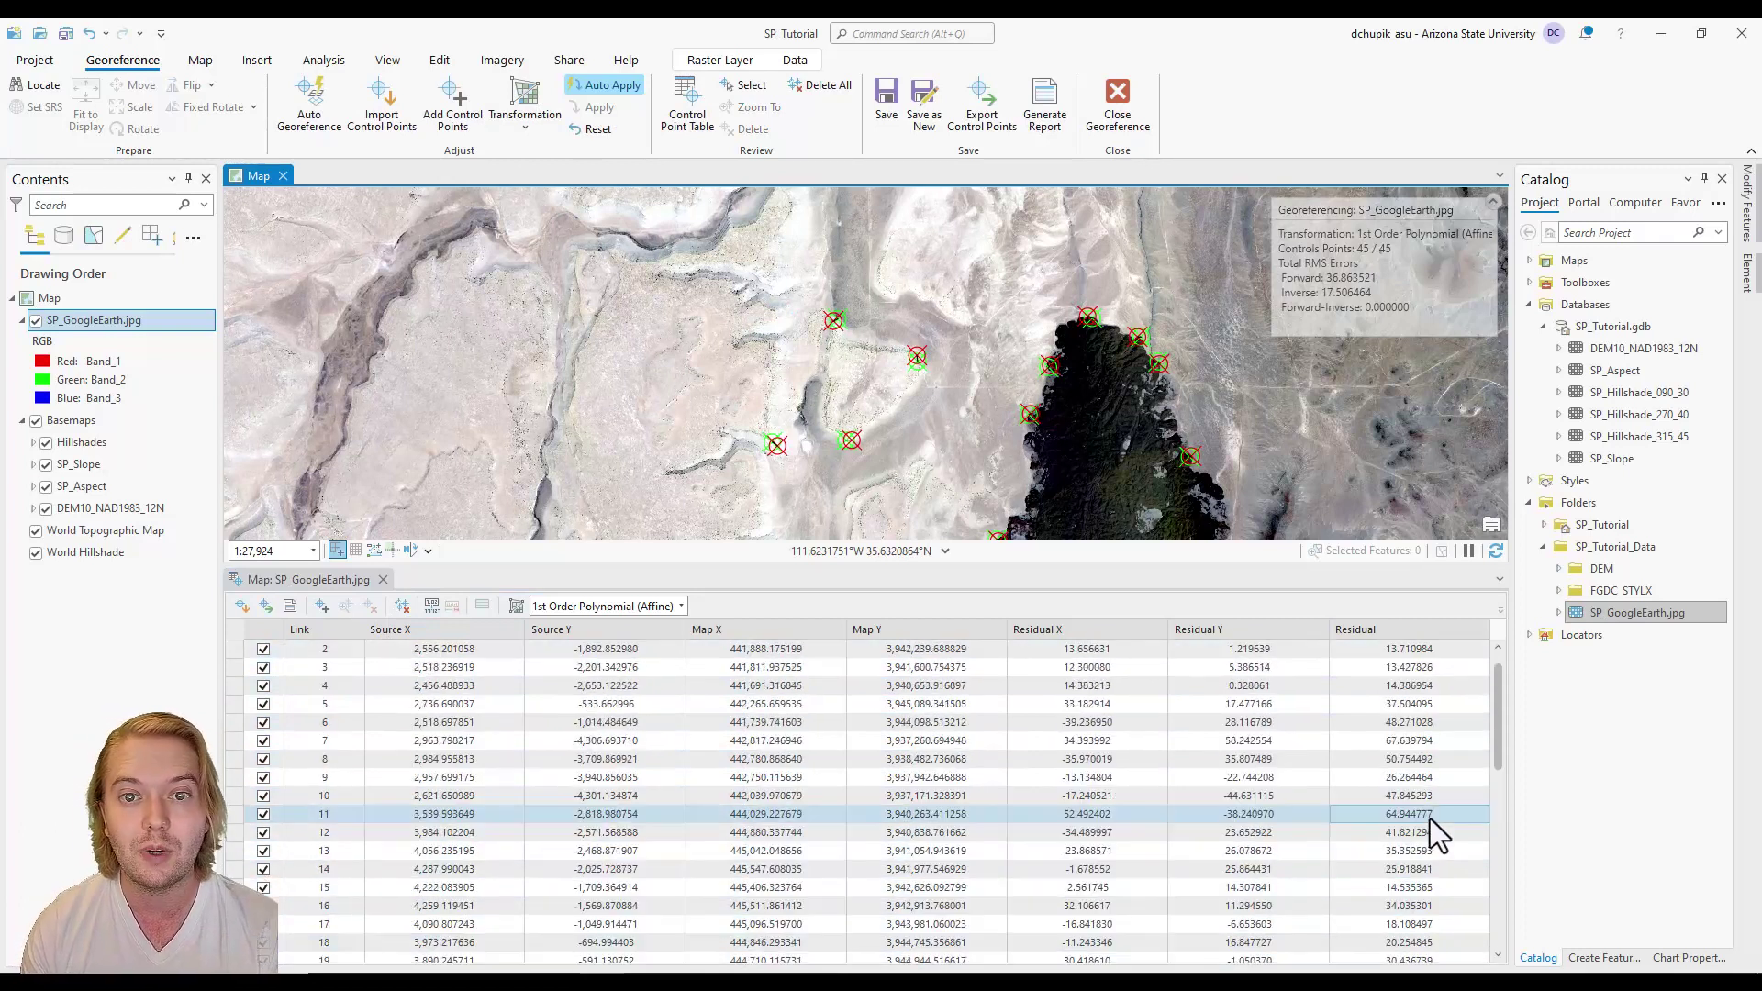
pyautogui.scroll(4, 1431, 799)
pyautogui.scroll(-3, 1070, 442)
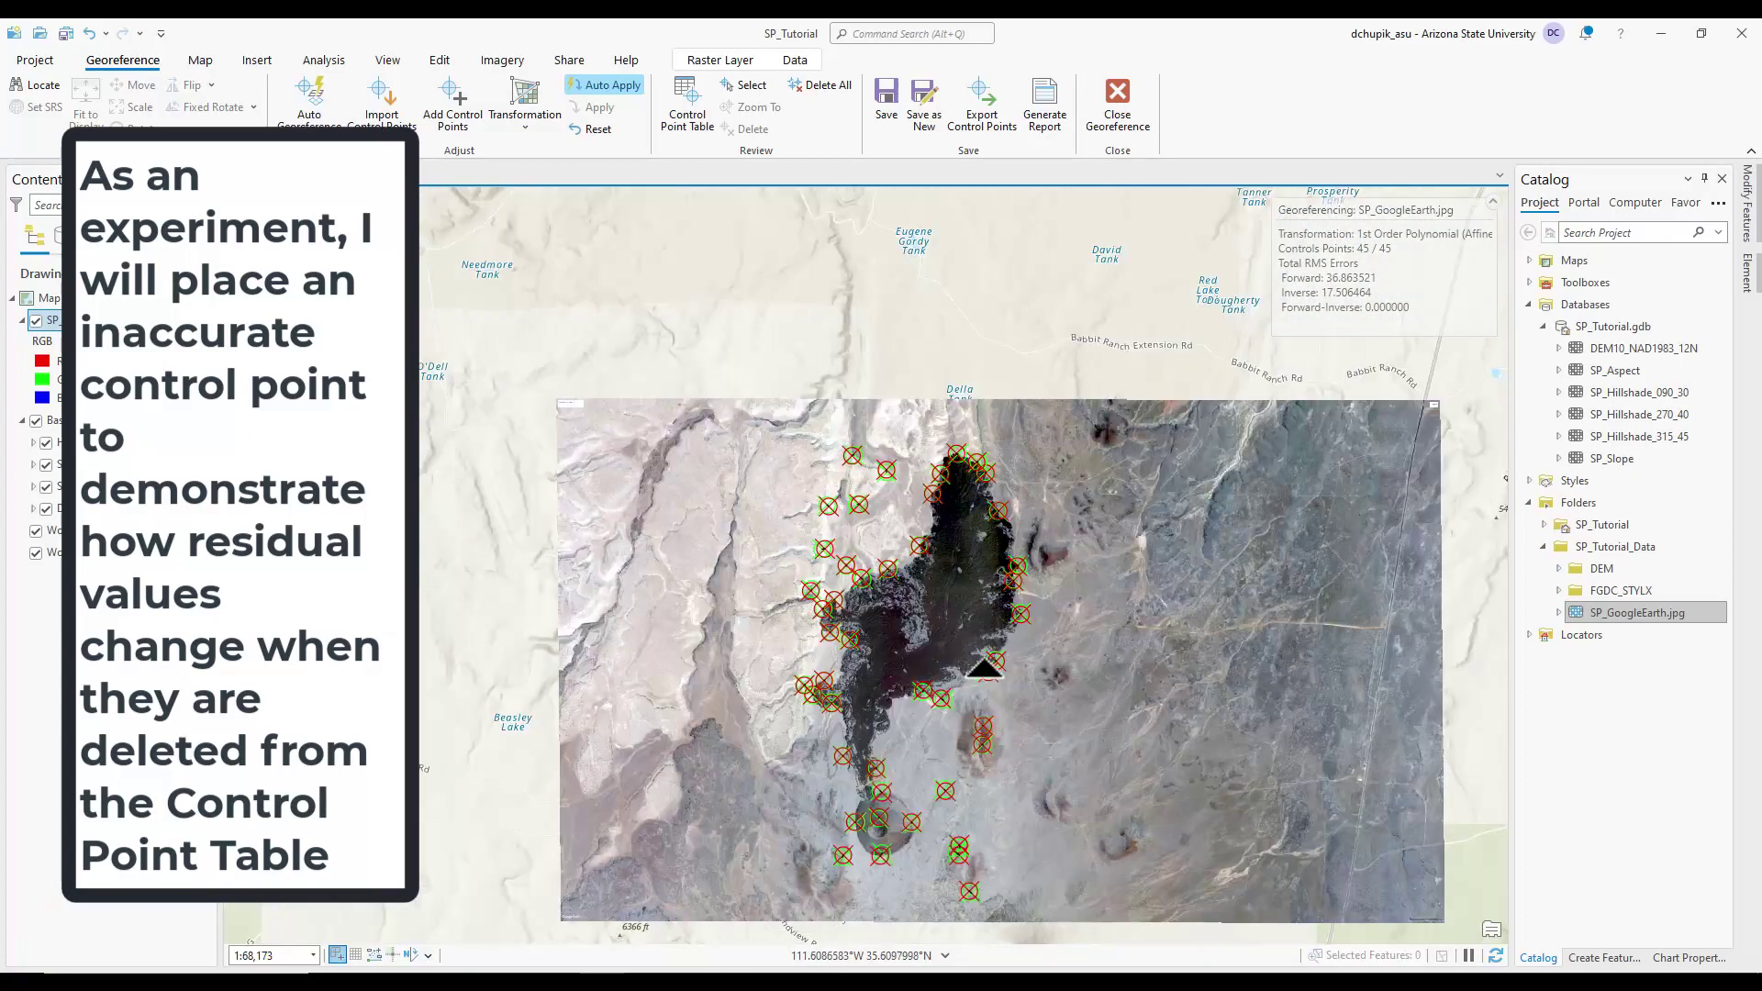
# Place a deliberately misplaced target control point above the image.
pyautogui.moveTo(985, 668); pyautogui.dragTo(993, 592)
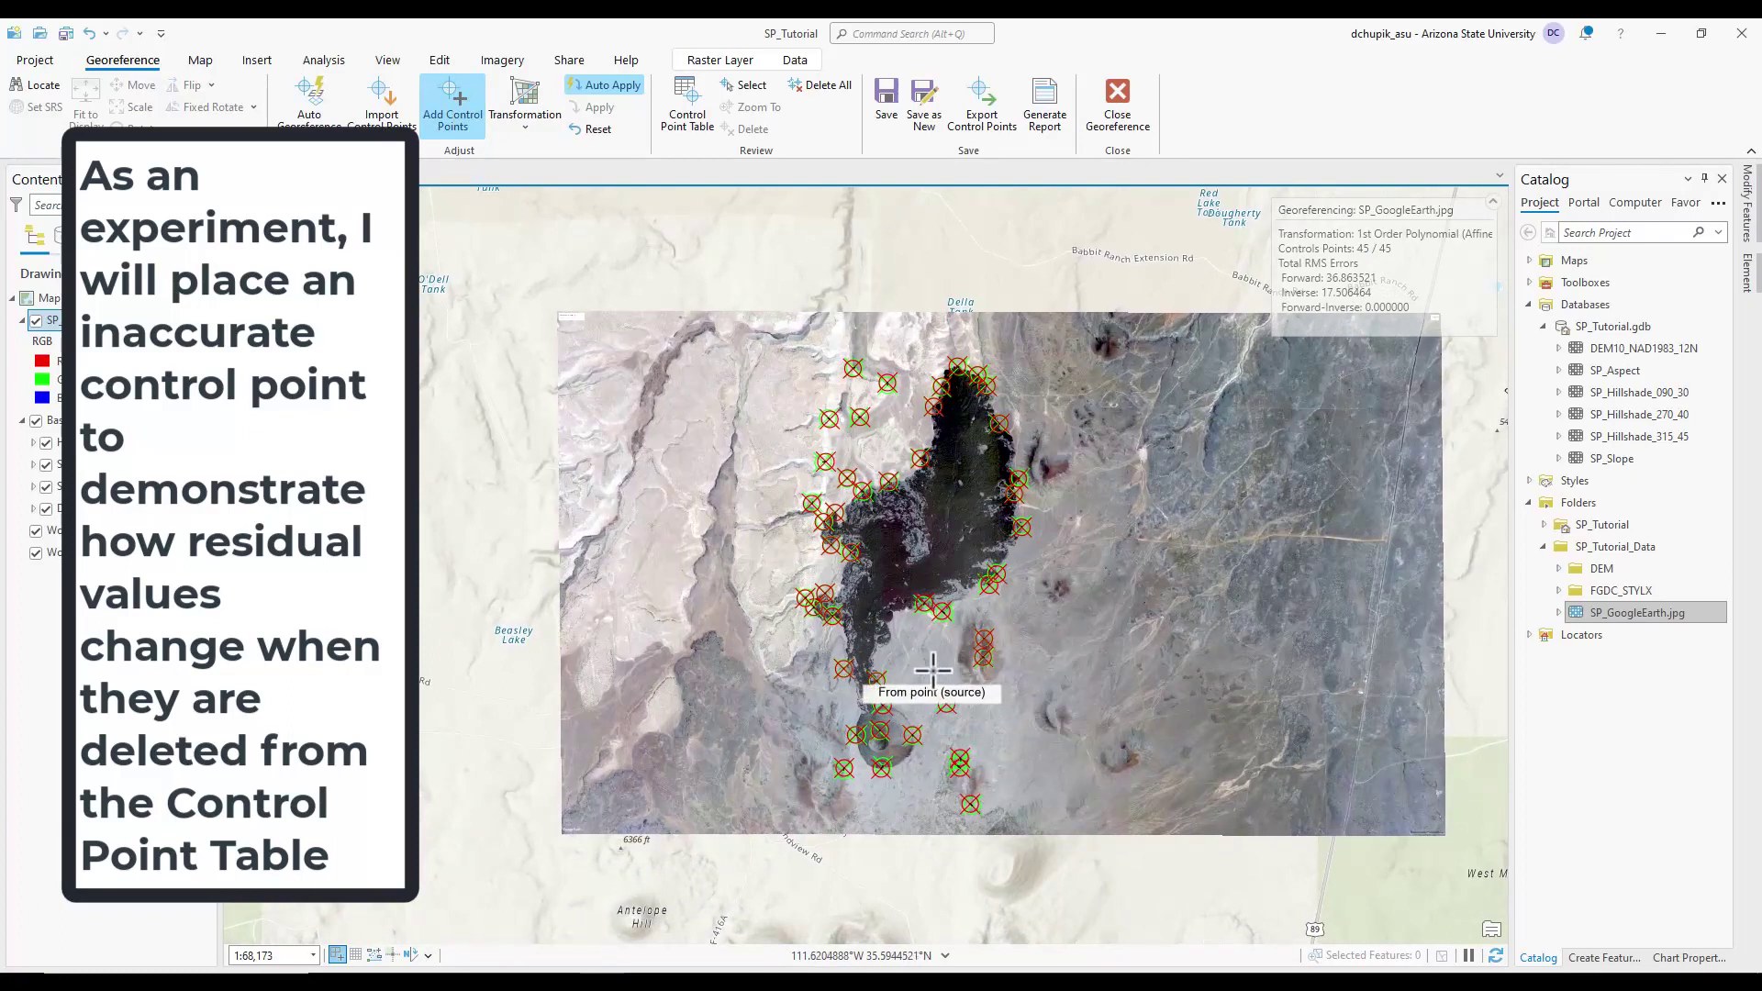
pyautogui.click(1094, 274)
pyautogui.scroll(-2, 1072, 581)
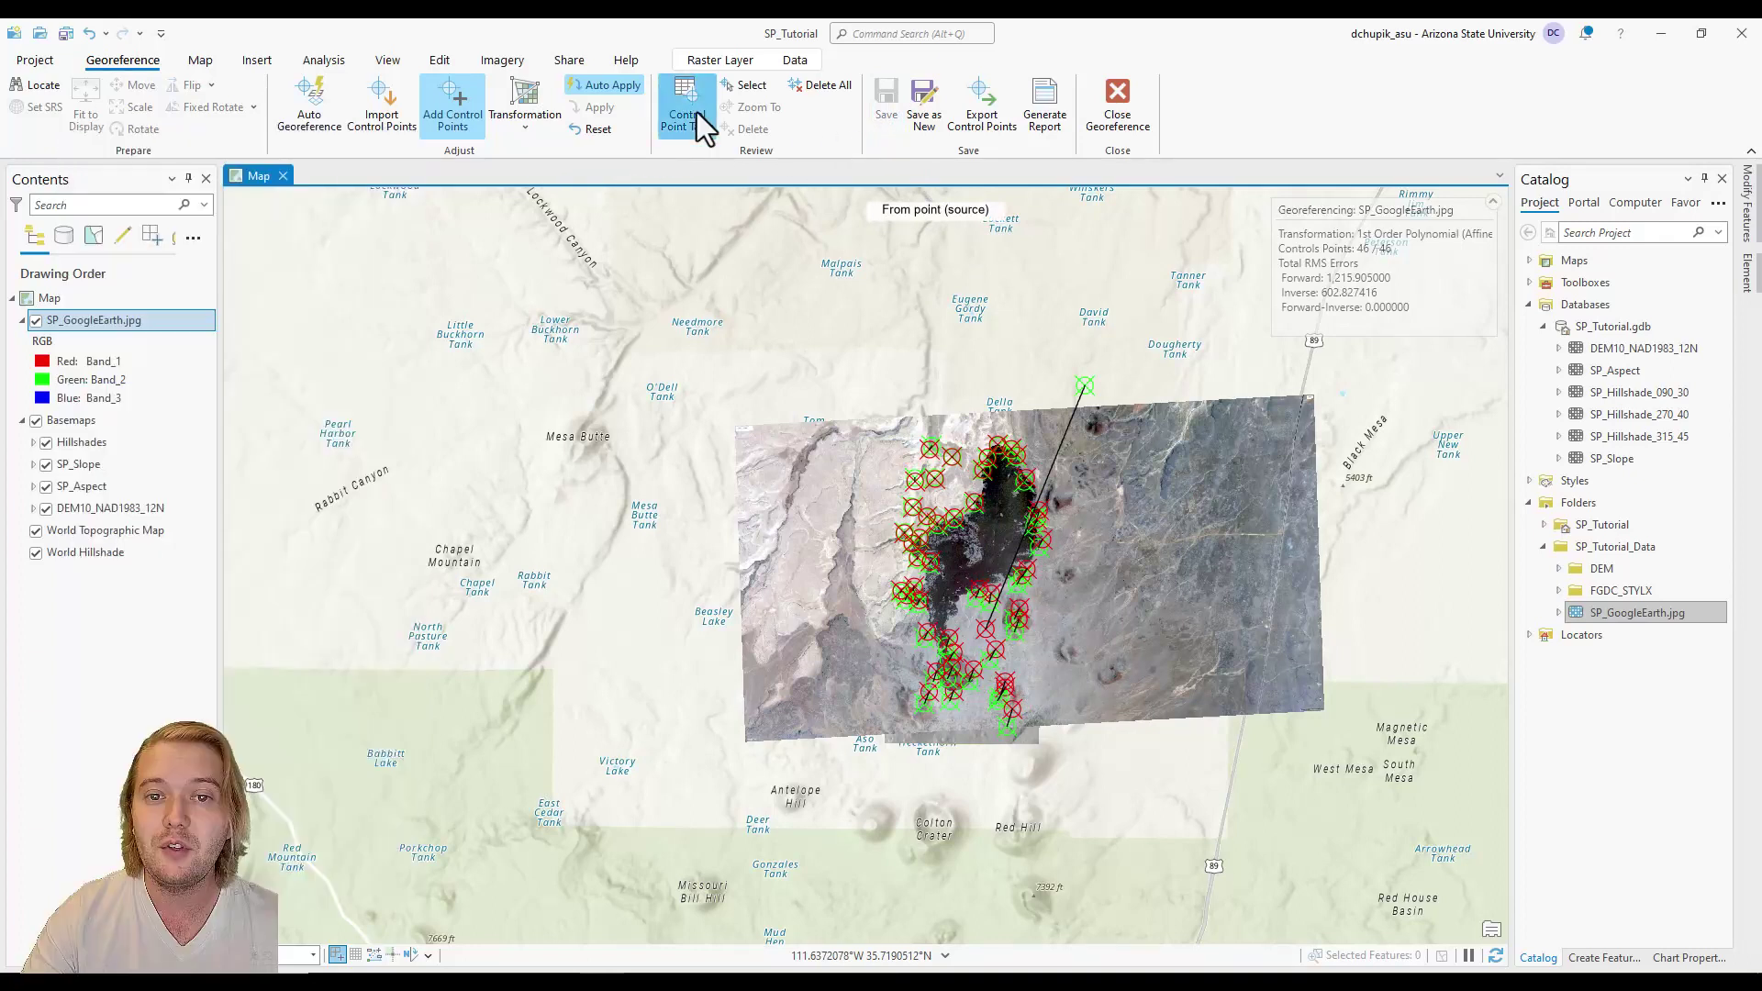
# Delete link 47, with its 8,075 residual, from the Control Point Table.
pyautogui.click(694, 111)
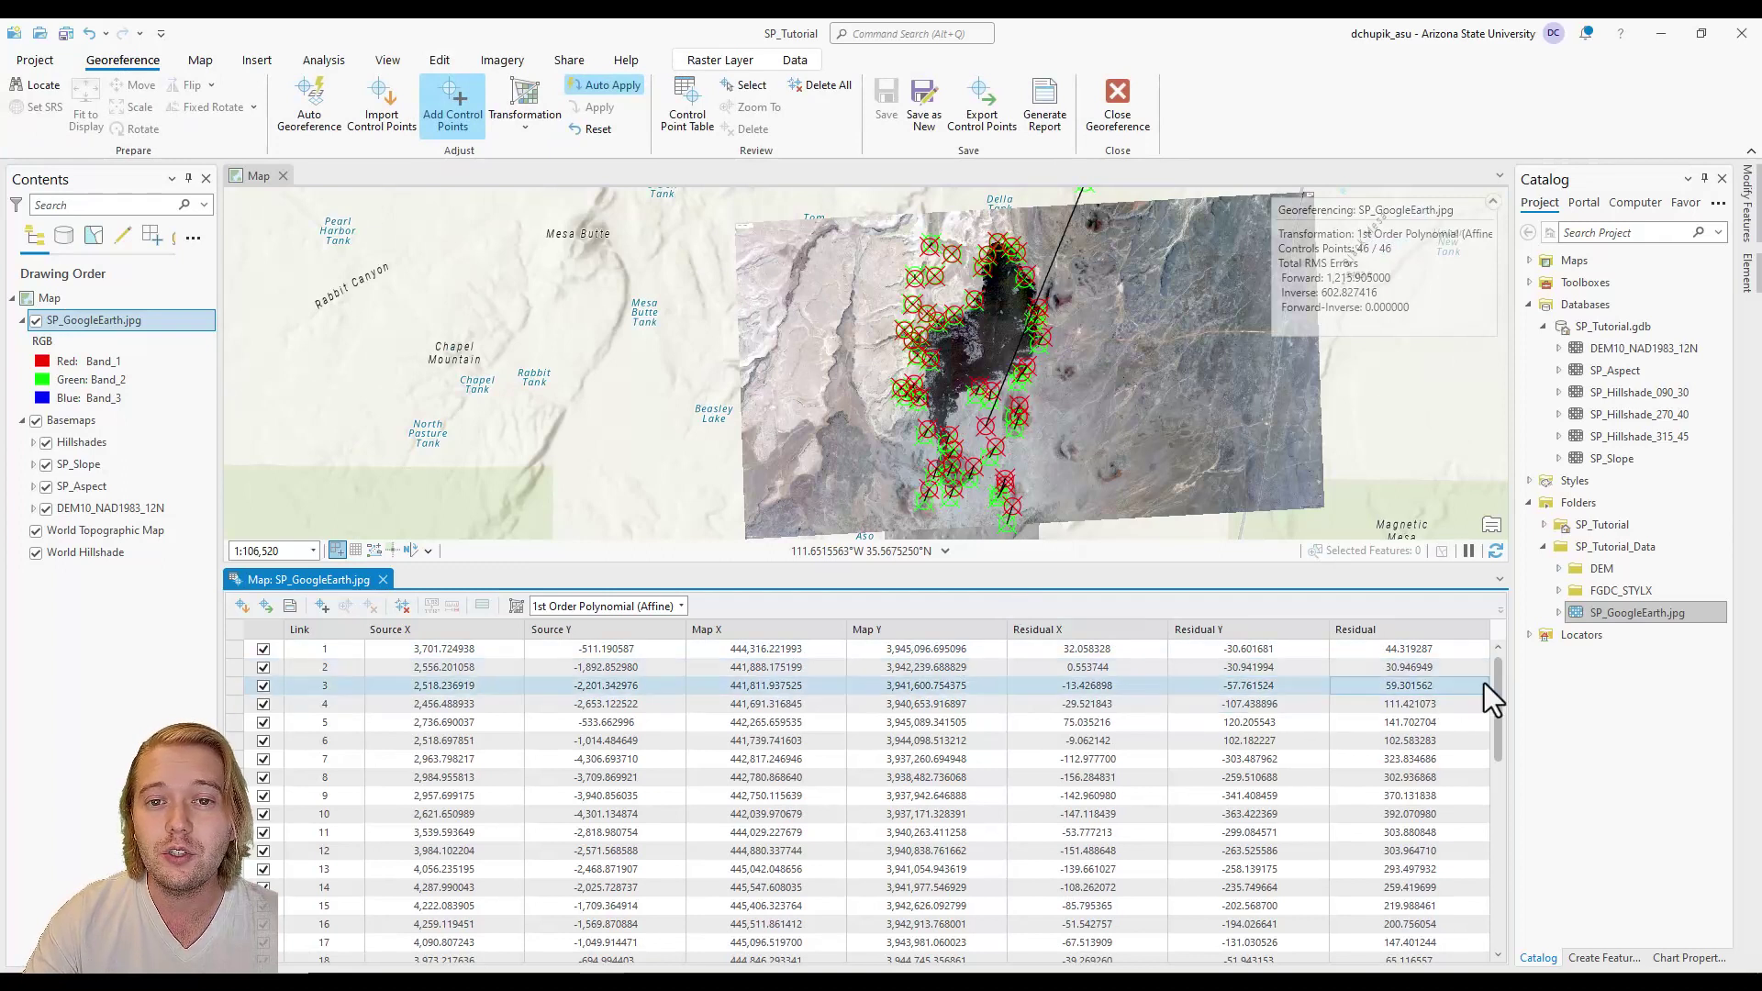
pyautogui.scroll(-2, 1488, 692)
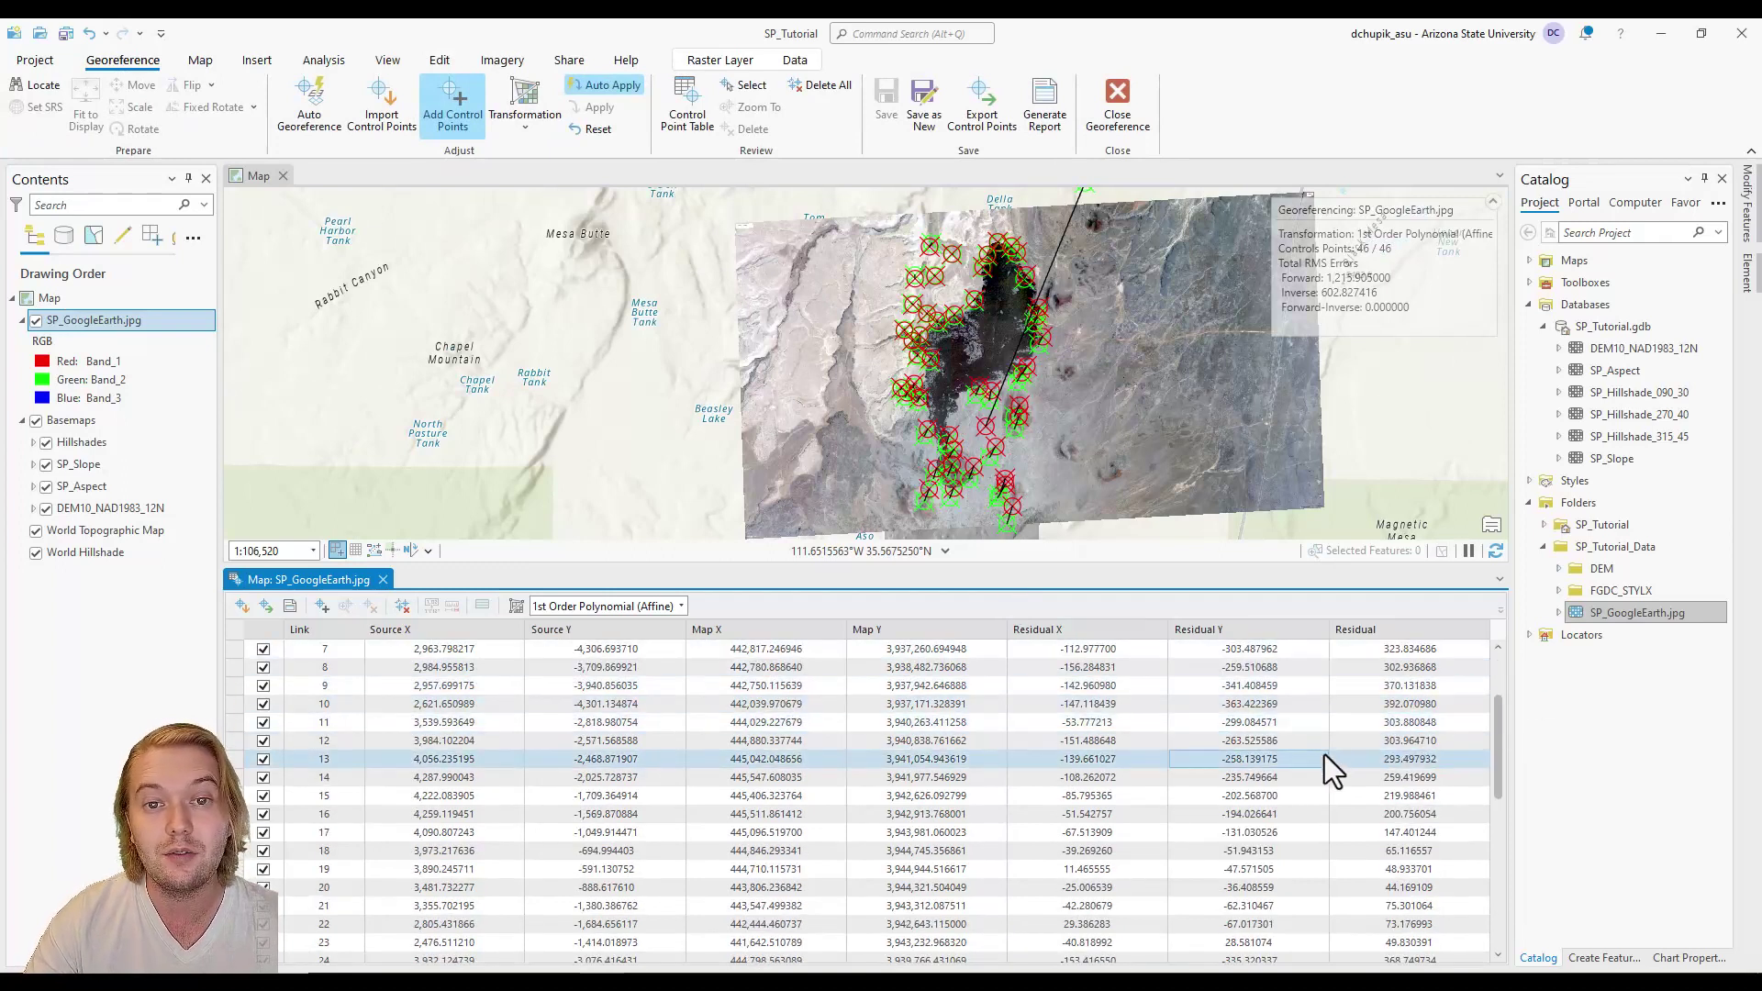
pyautogui.scroll(-3, 1376, 766)
pyautogui.scroll(-5, 1473, 861)
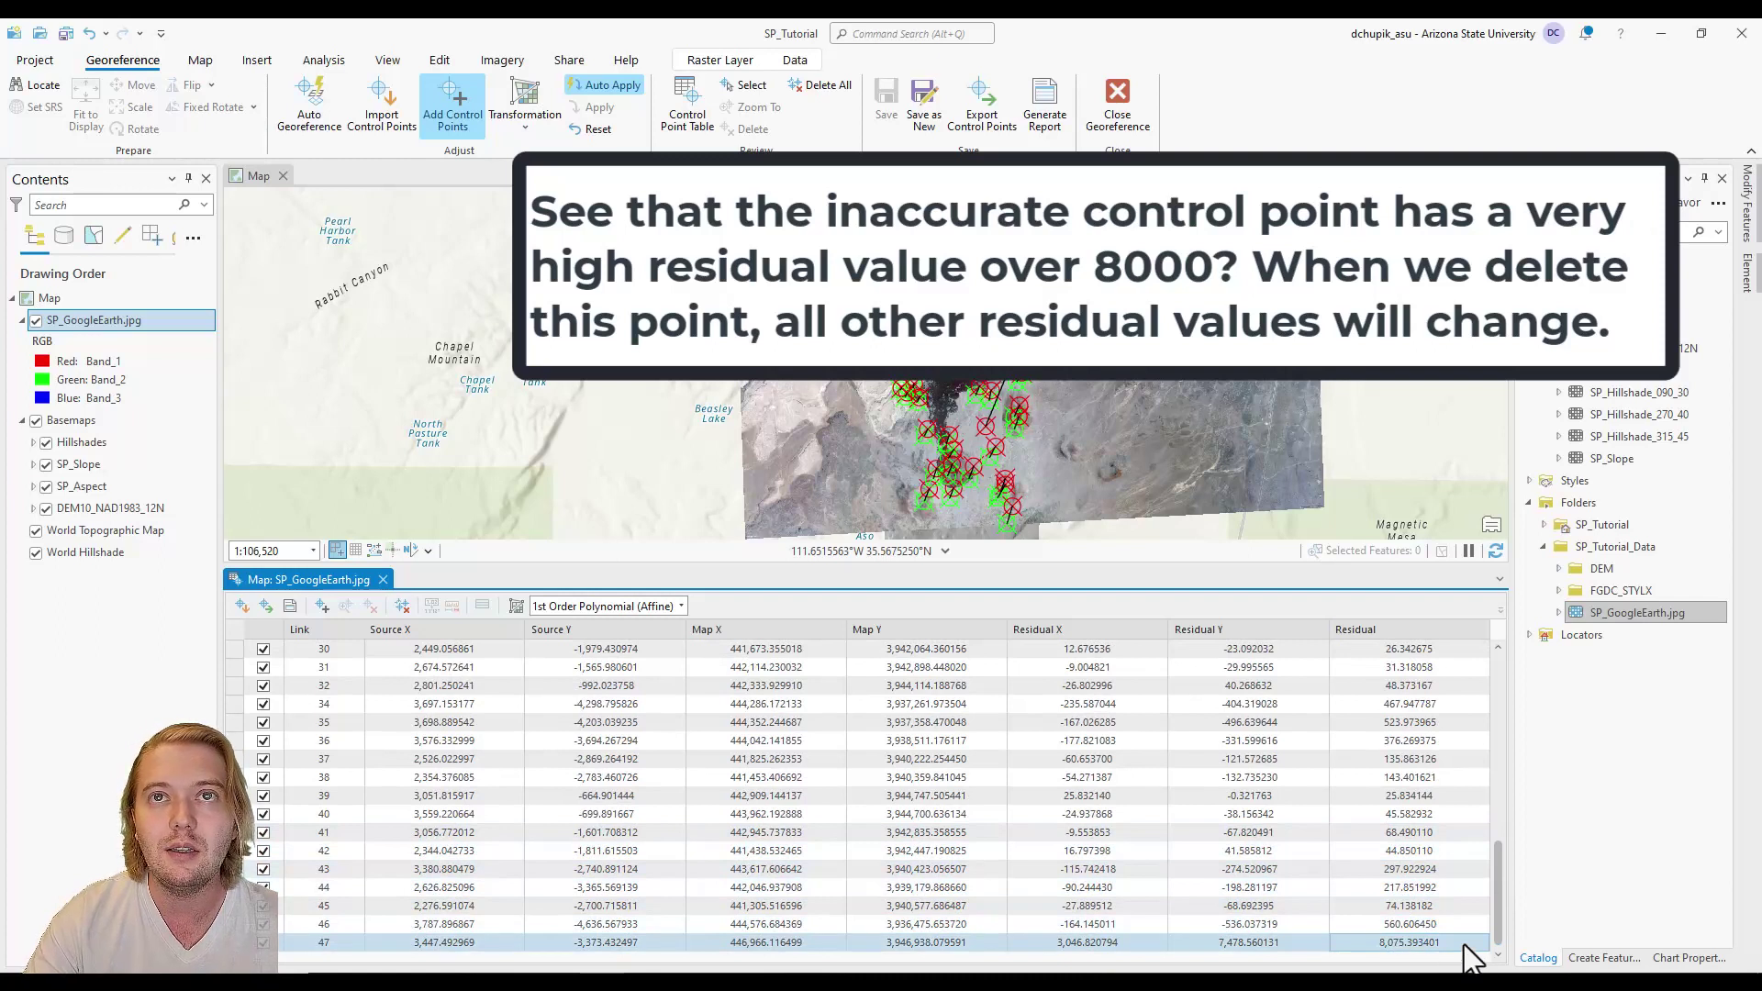
pyautogui.click(1464, 945)
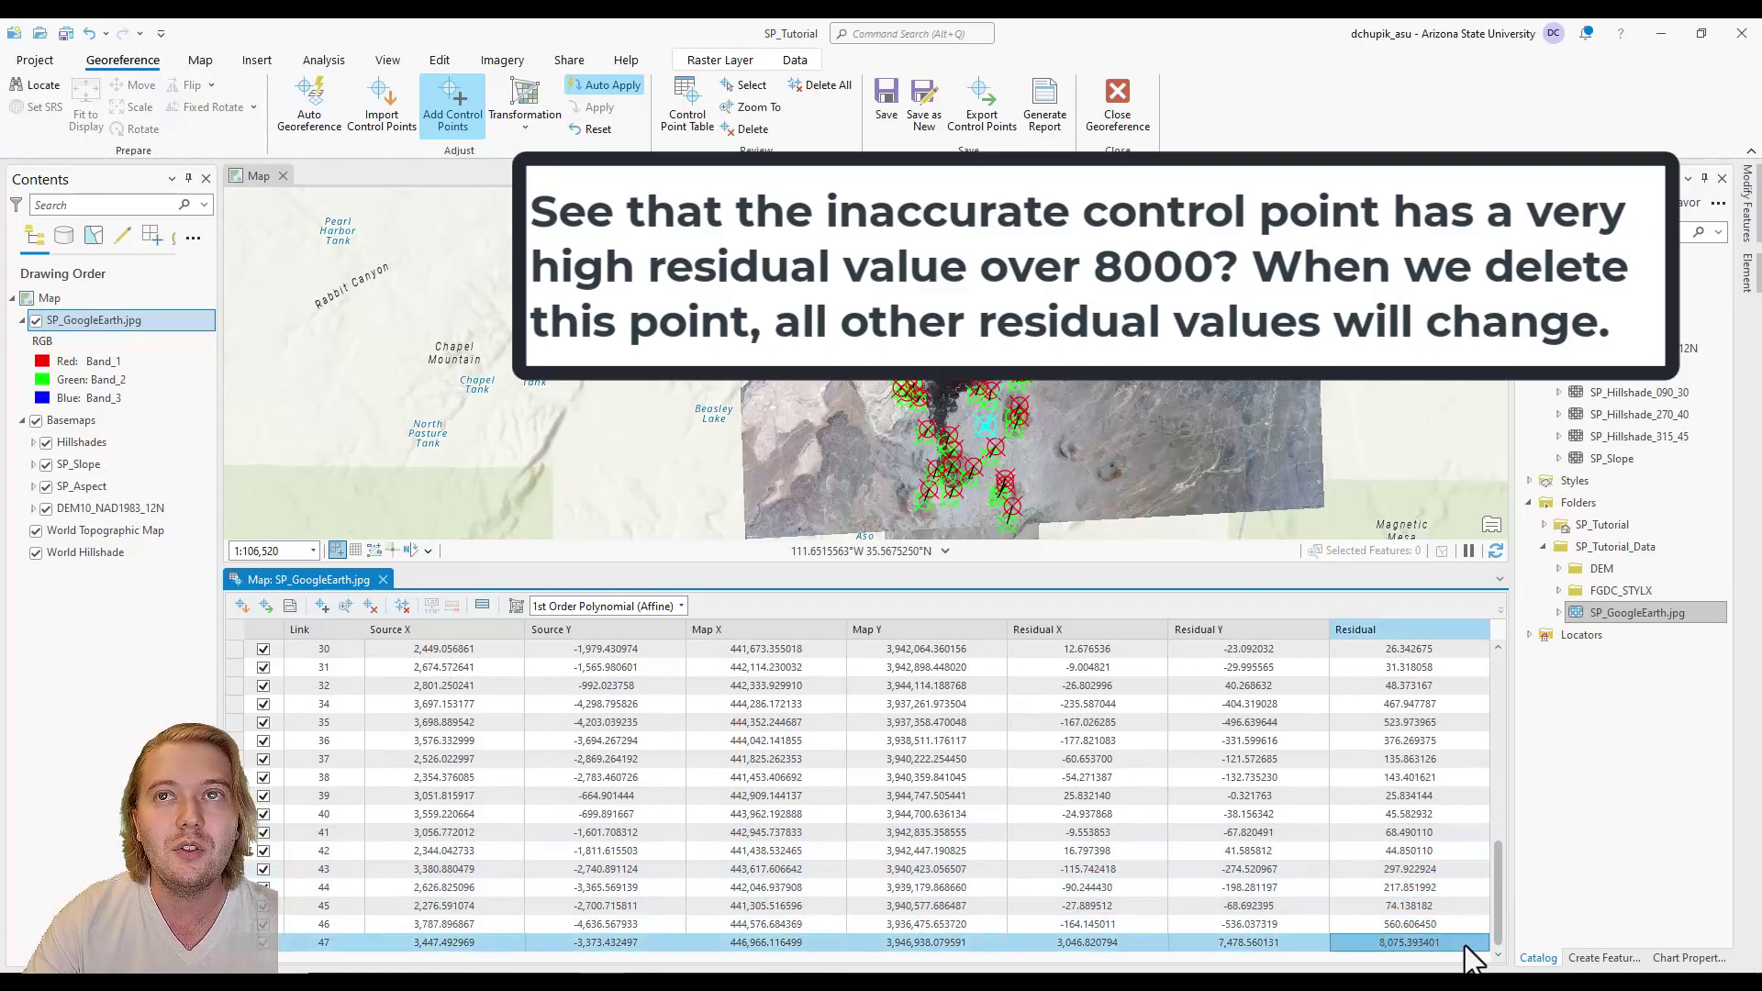
pyautogui.click(371, 609)
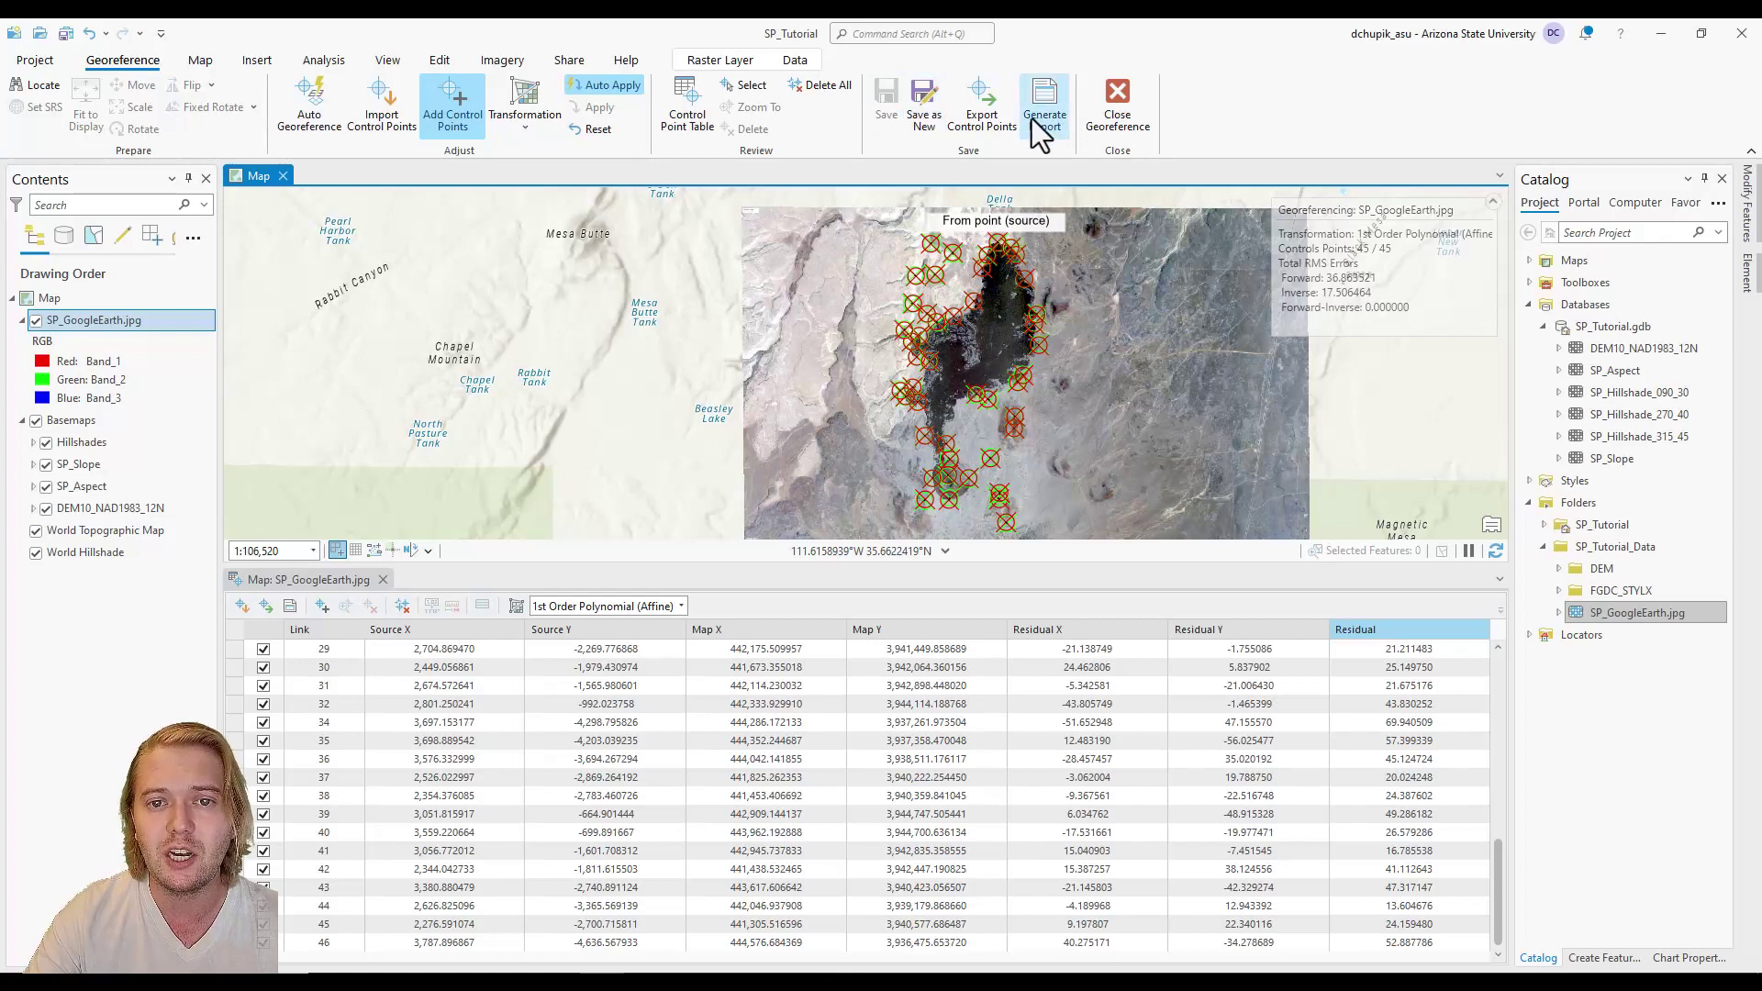
# Try 2nd Order, 3rd Order and Spline transformations, ending on 2nd Order Polynomial.
pyautogui.click(524, 117)
pyautogui.click(607, 328)
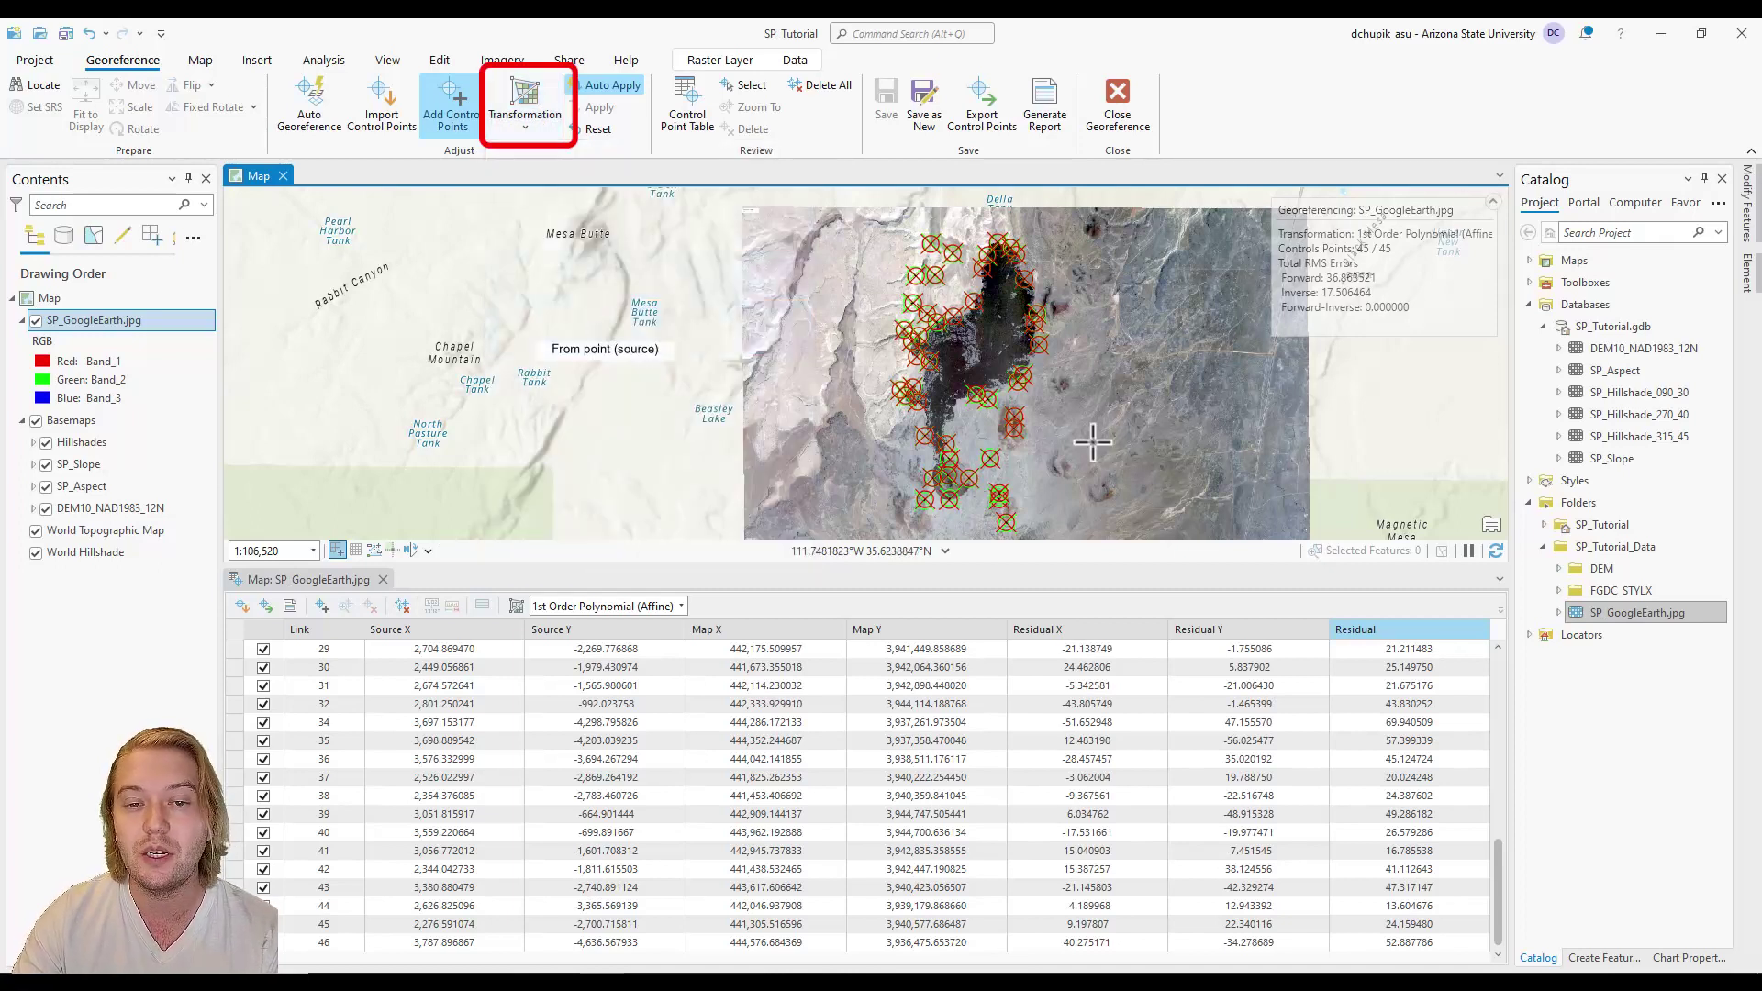
pyautogui.scroll(-2, 1195, 452)
pyautogui.moveTo(1195, 451); pyautogui.dragTo(1070, 453)
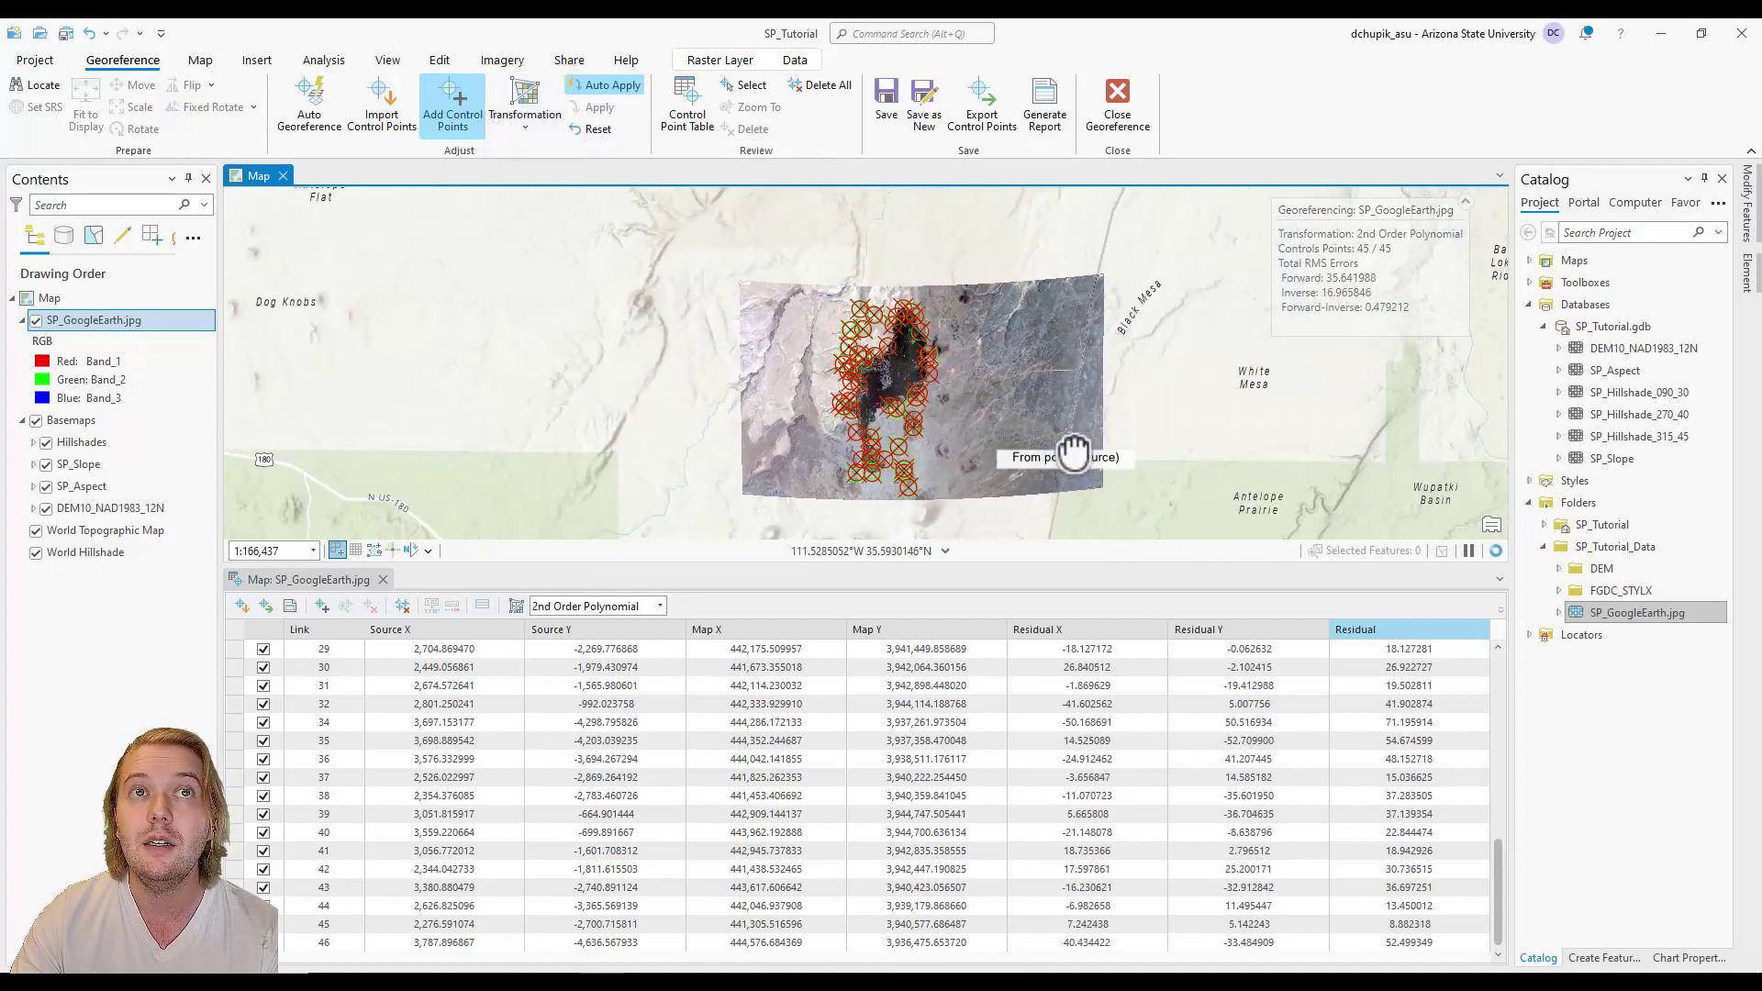
pyautogui.click(516, 134)
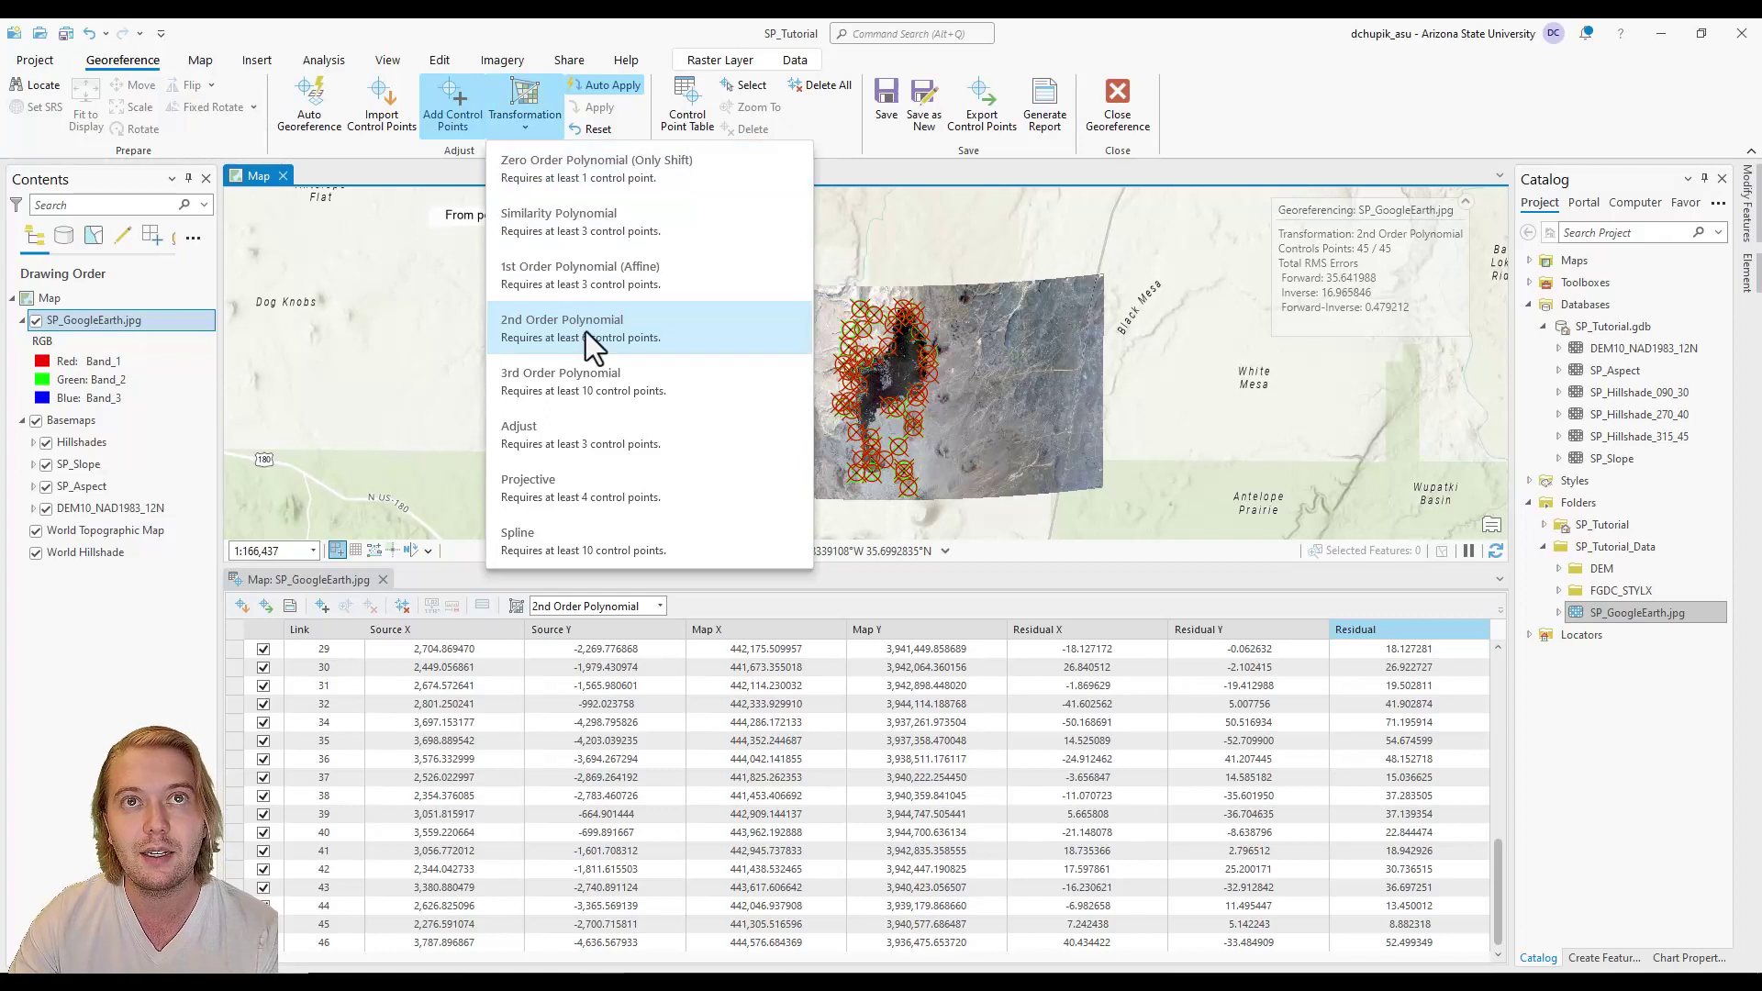
pyautogui.click(591, 376)
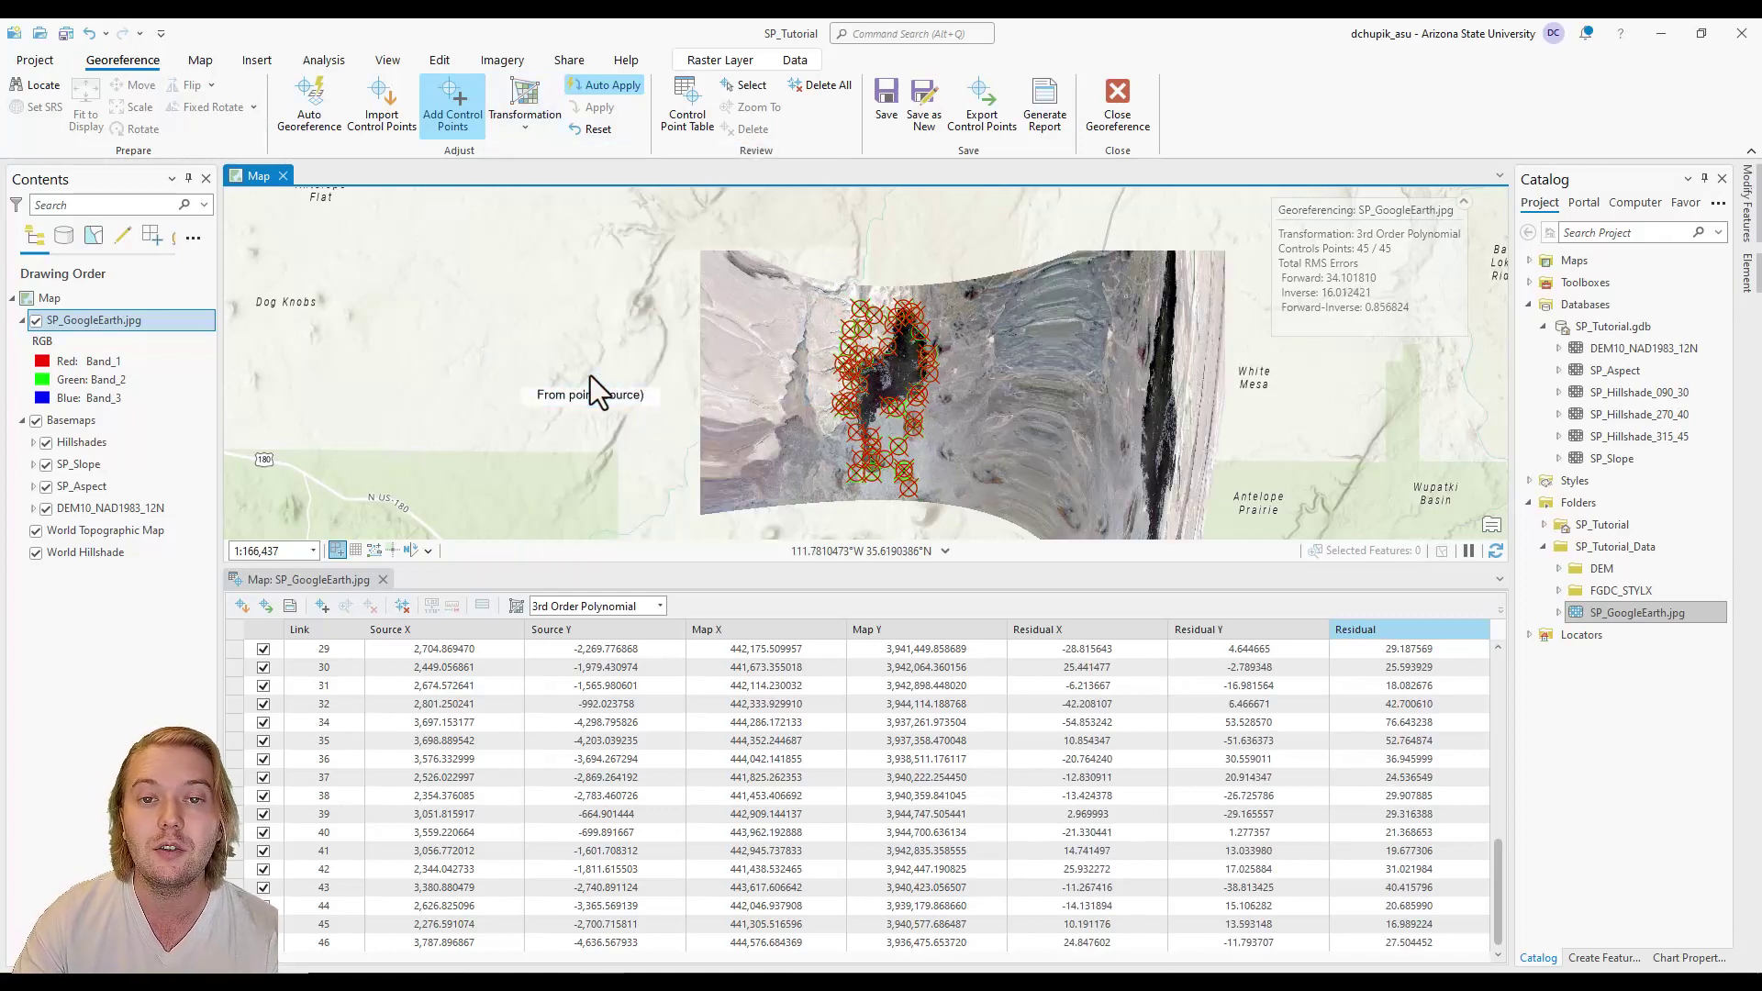
pyautogui.click(535, 132)
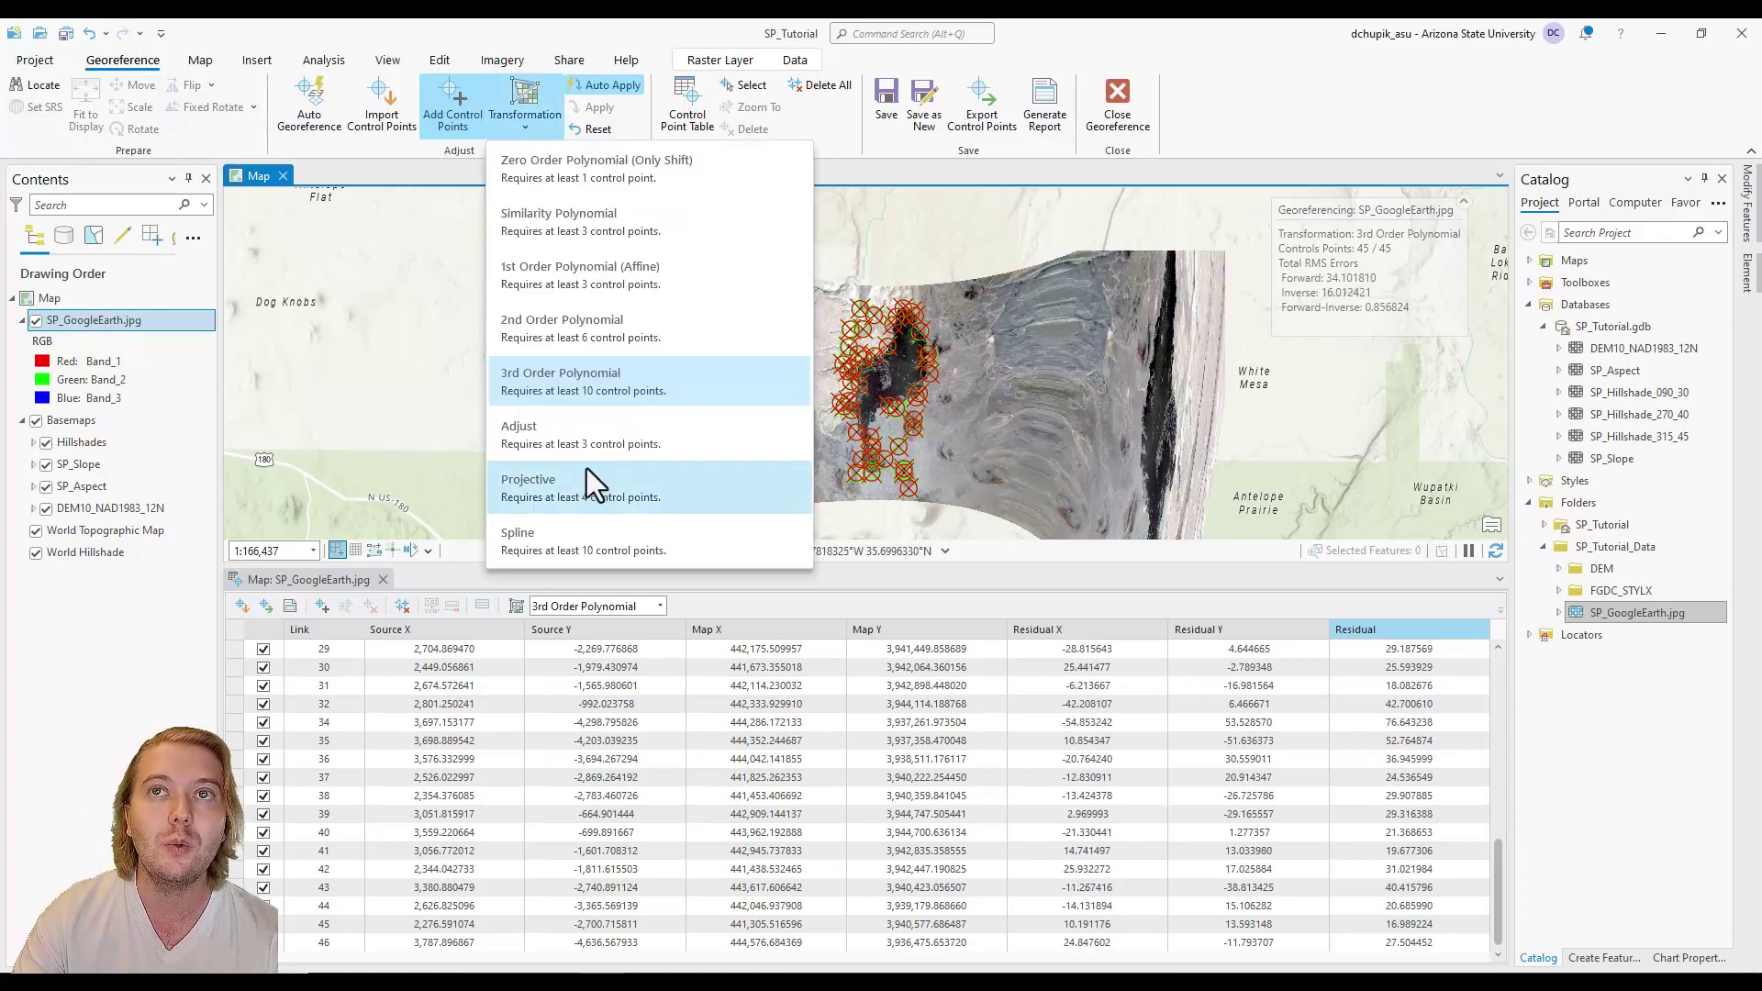
pyautogui.click(588, 534)
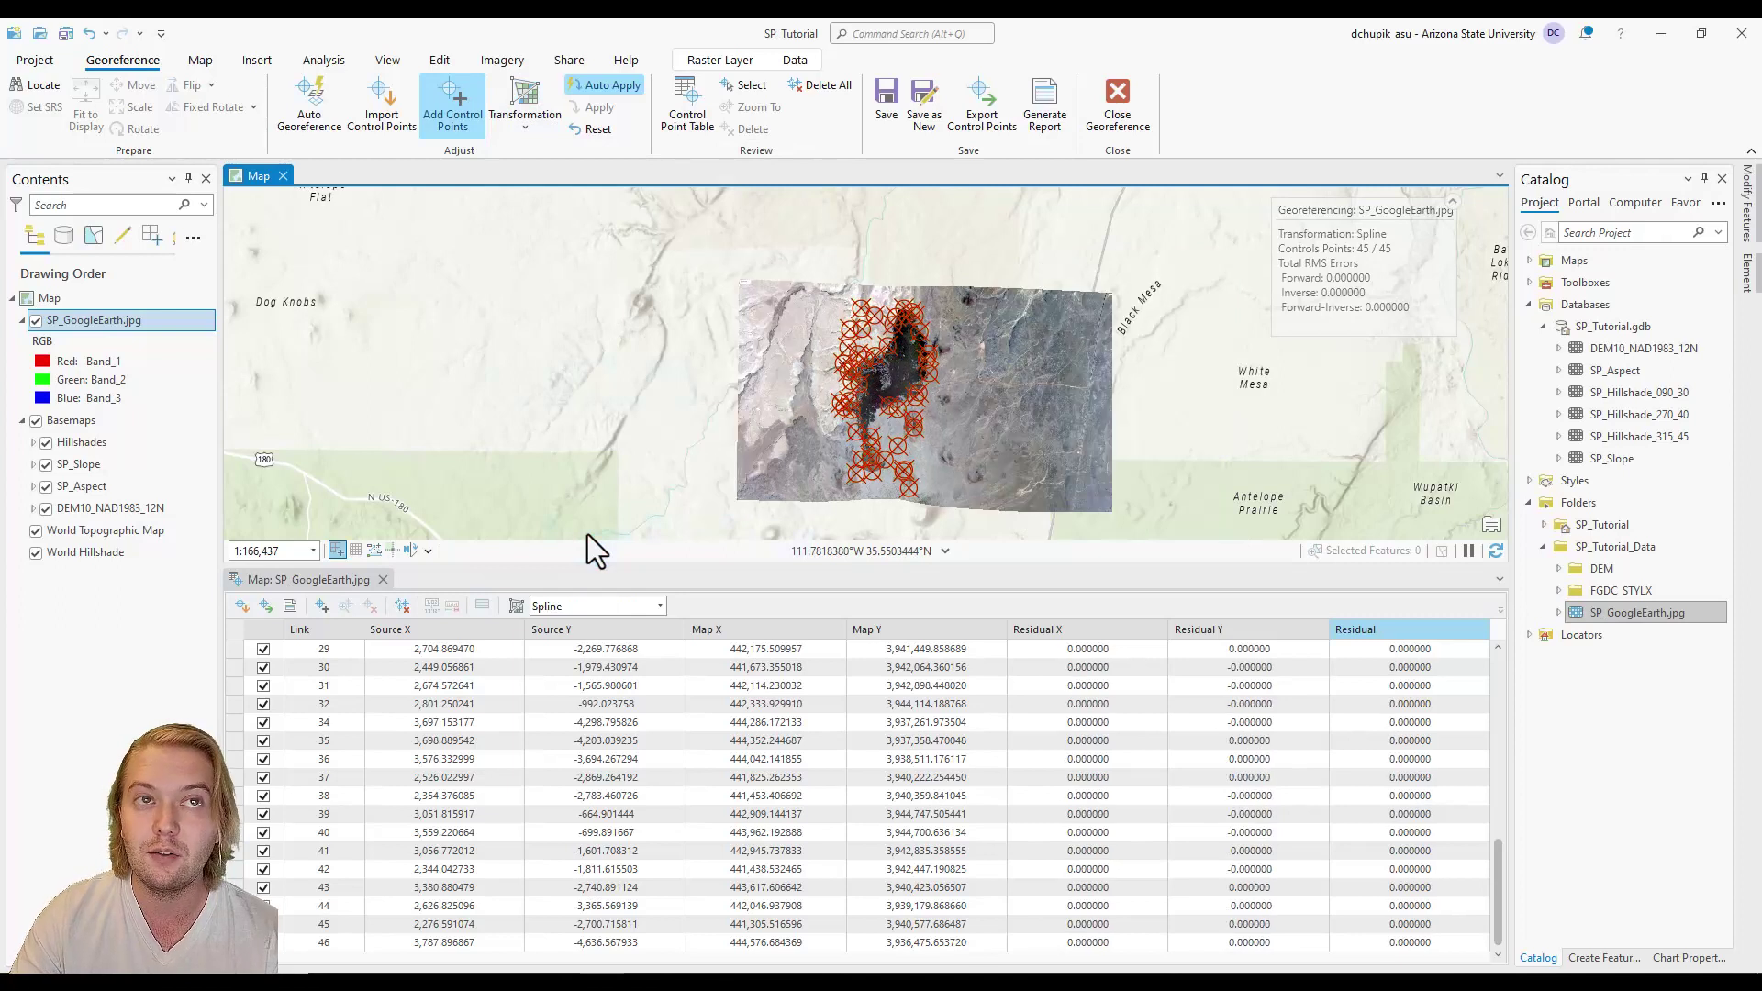
pyautogui.click(527, 134)
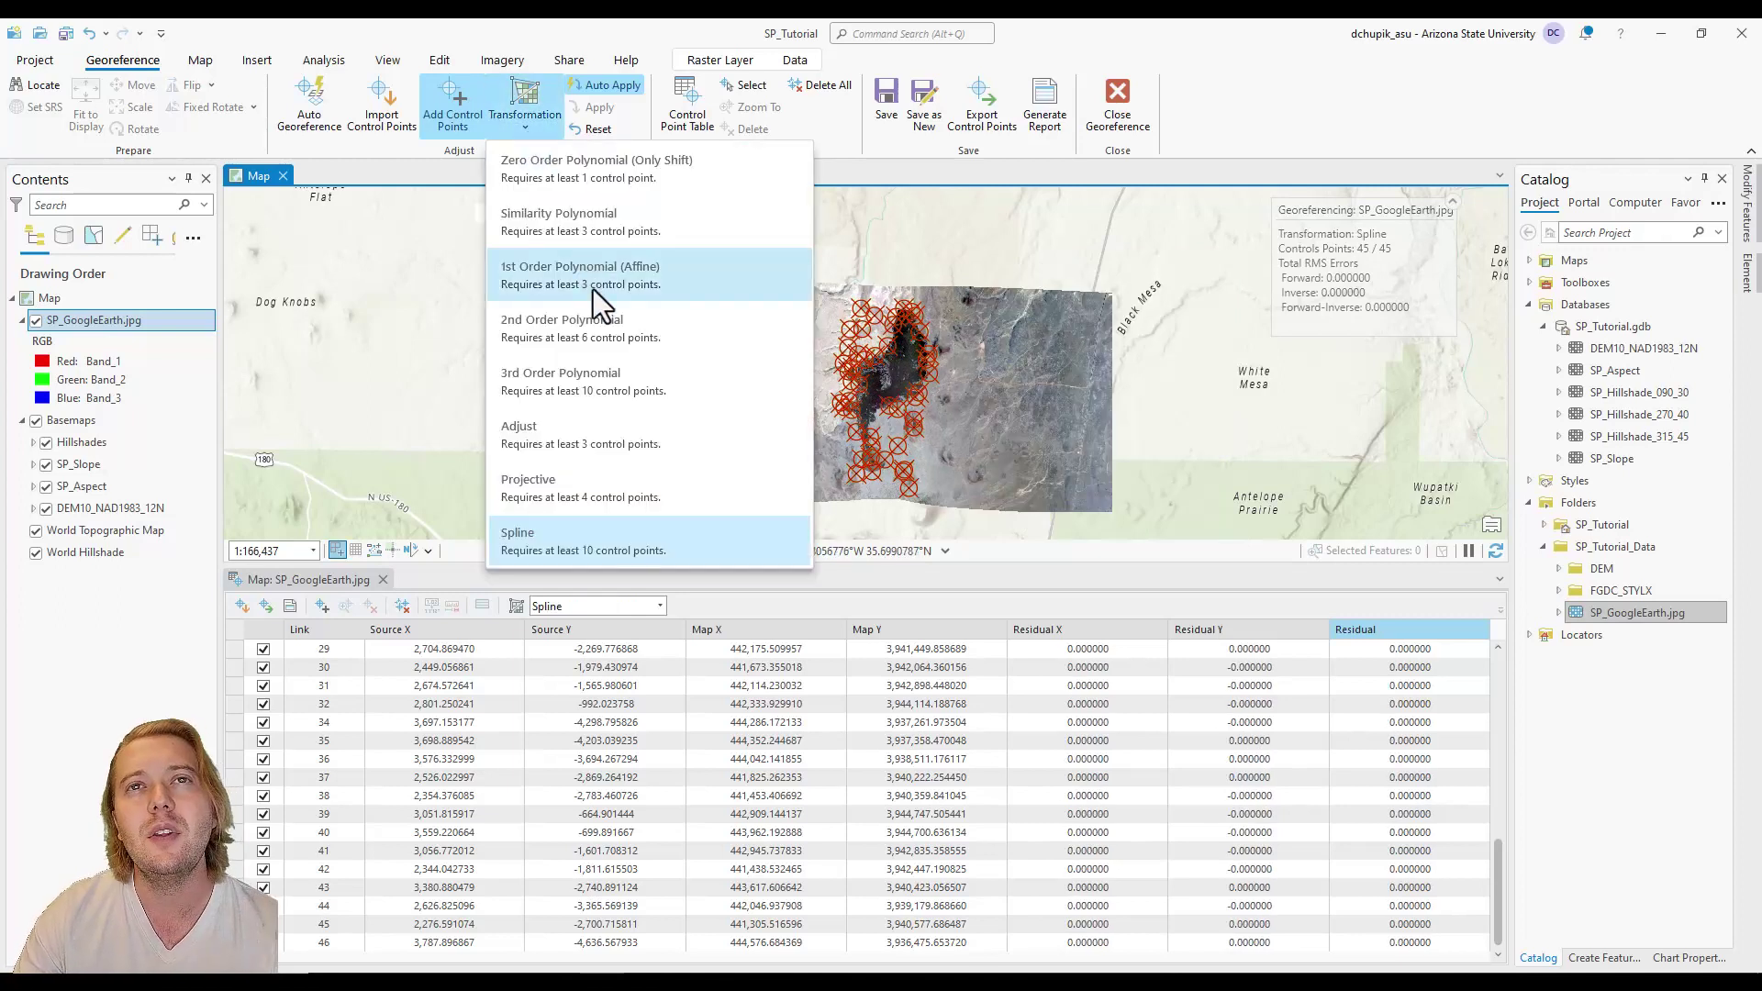
pyautogui.click(670, 333)
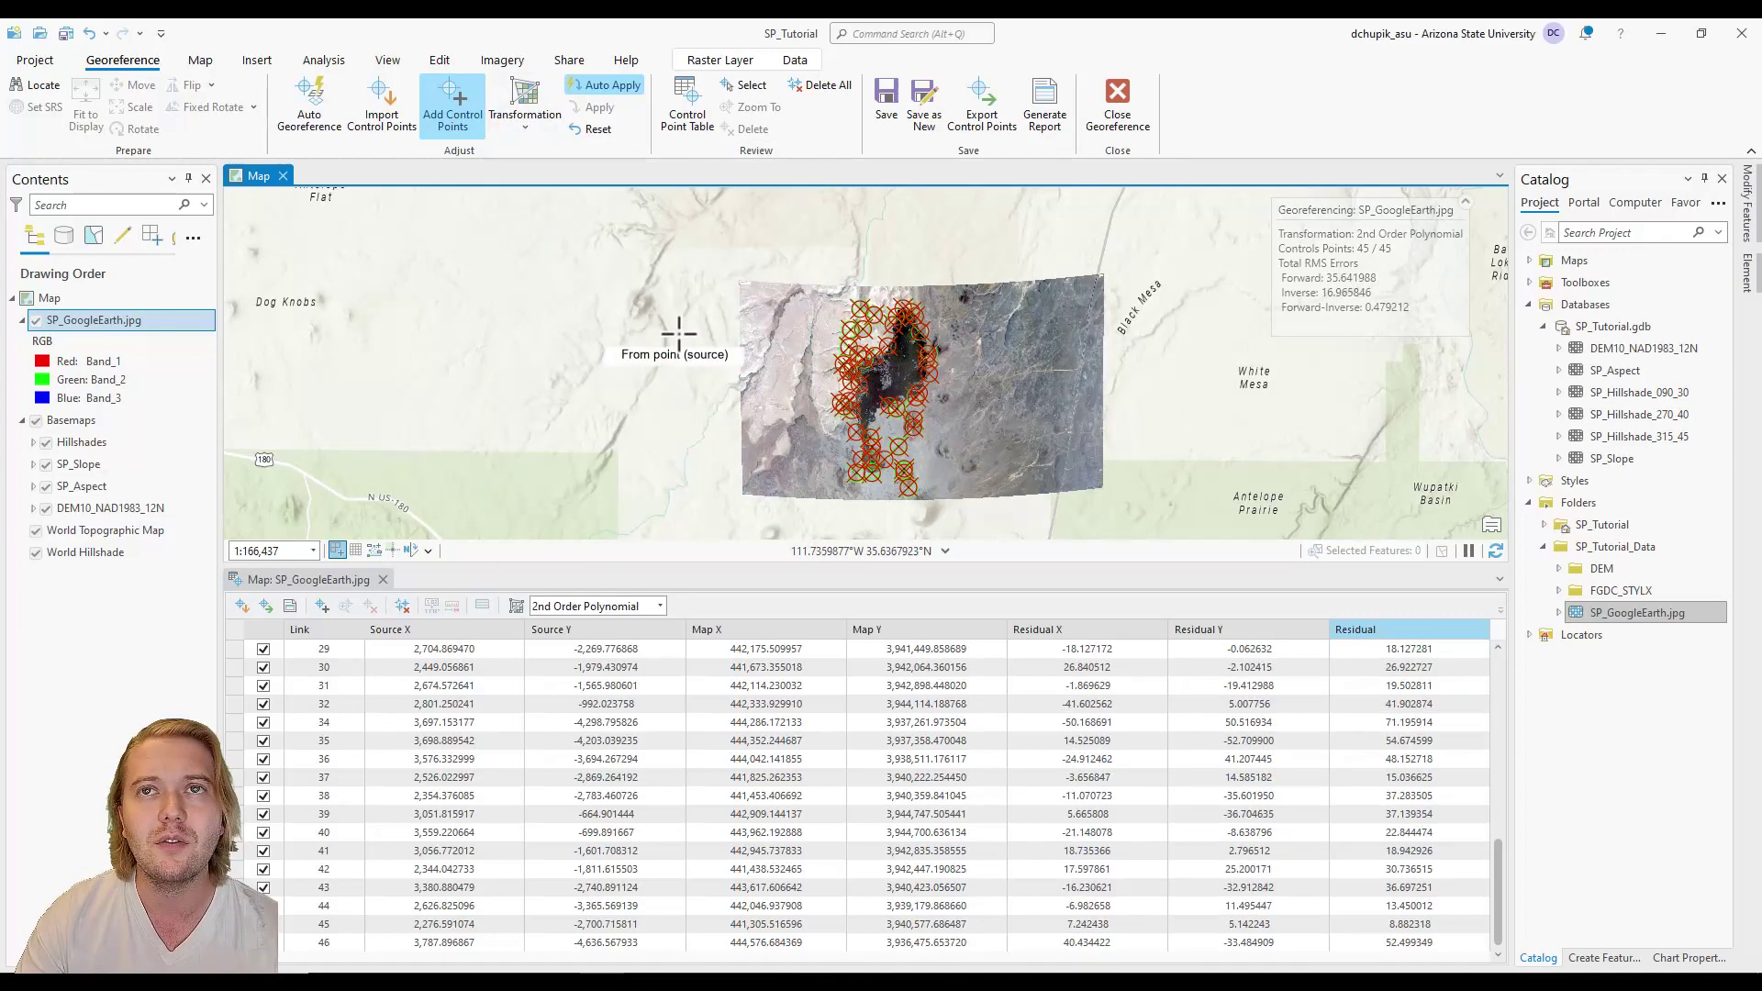
# Save the georeferencing and close the session.
pyautogui.click(889, 100)
pyautogui.click(1122, 108)
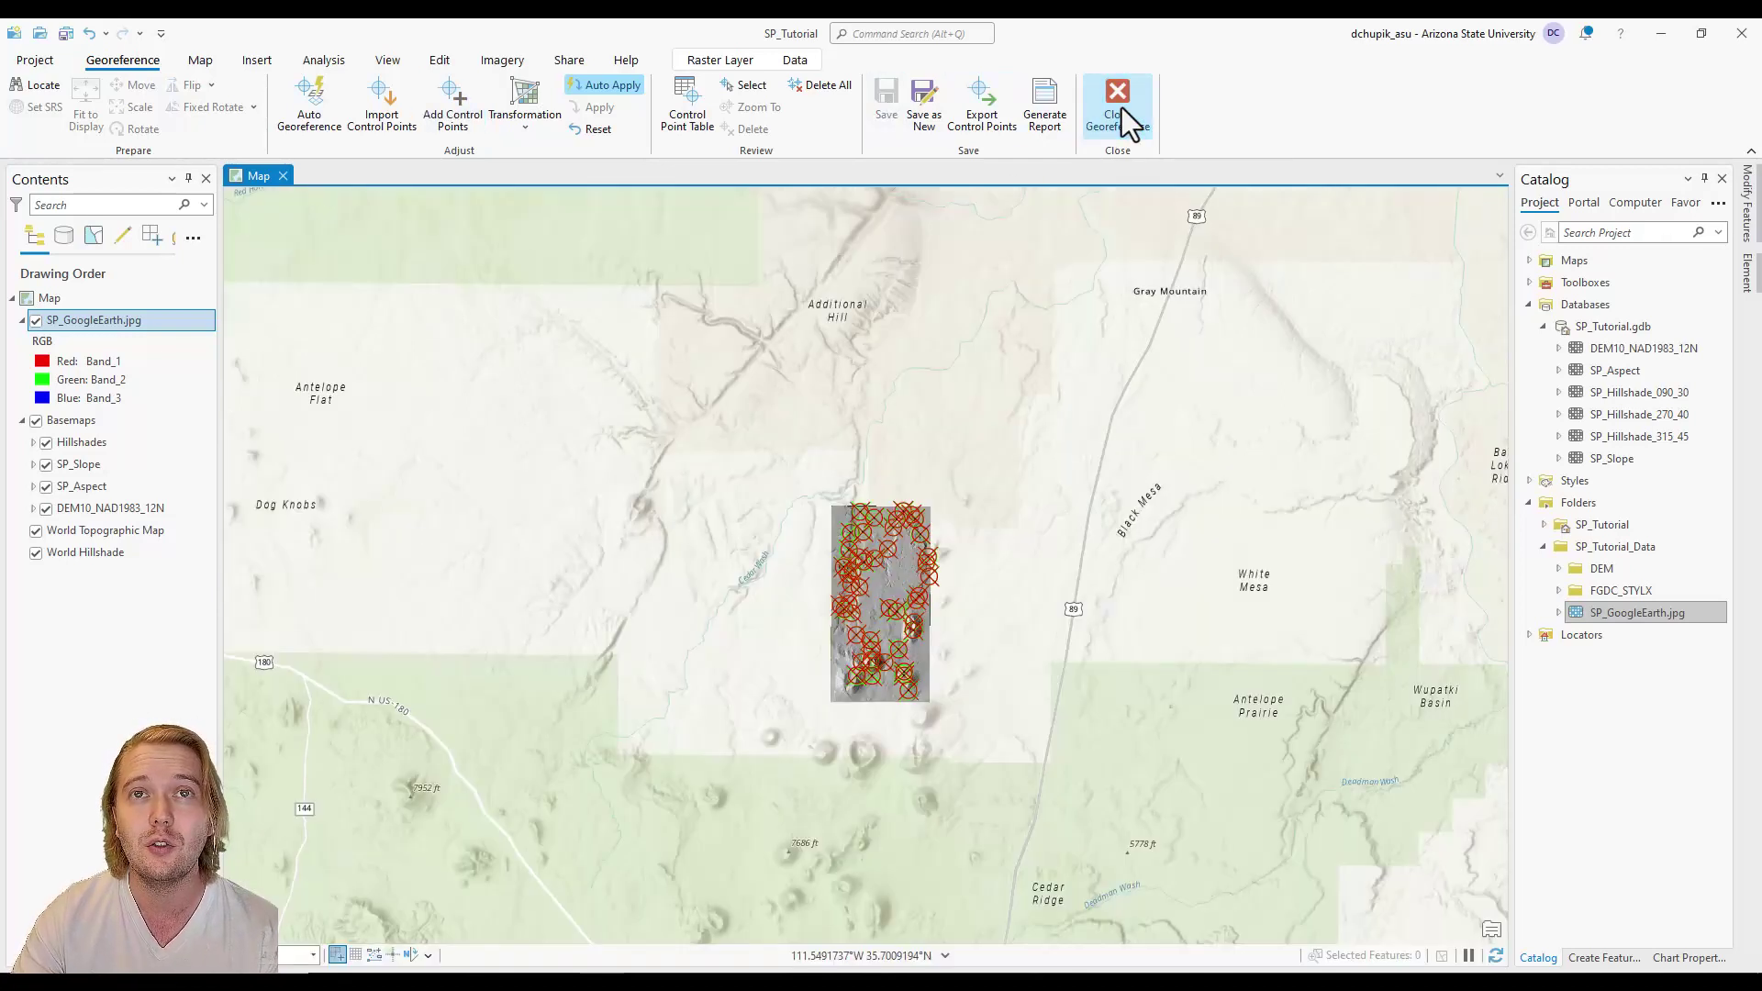
pyautogui.scroll(3, 916, 601)
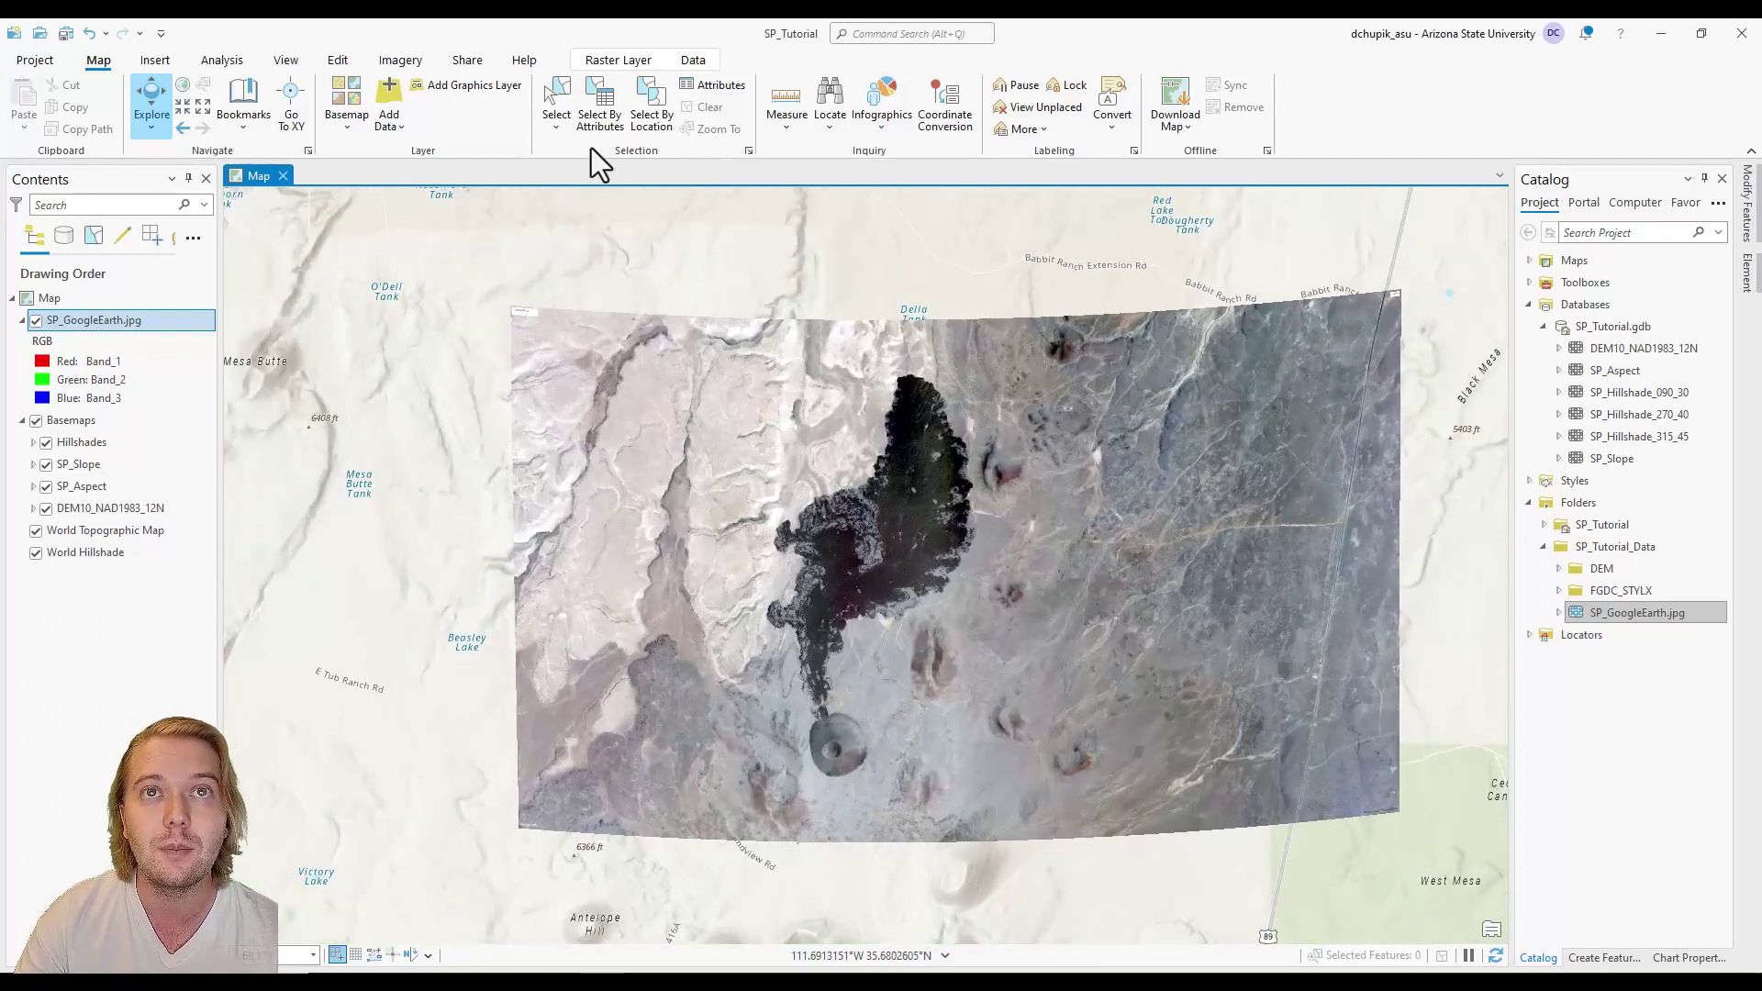
pyautogui.click(620, 61)
# Swipe the warped Google Earth image to check the lava flow edges against the hillshade.
pyautogui.click(463, 87)
pyautogui.moveTo(929, 371); pyautogui.dragTo(992, 525)
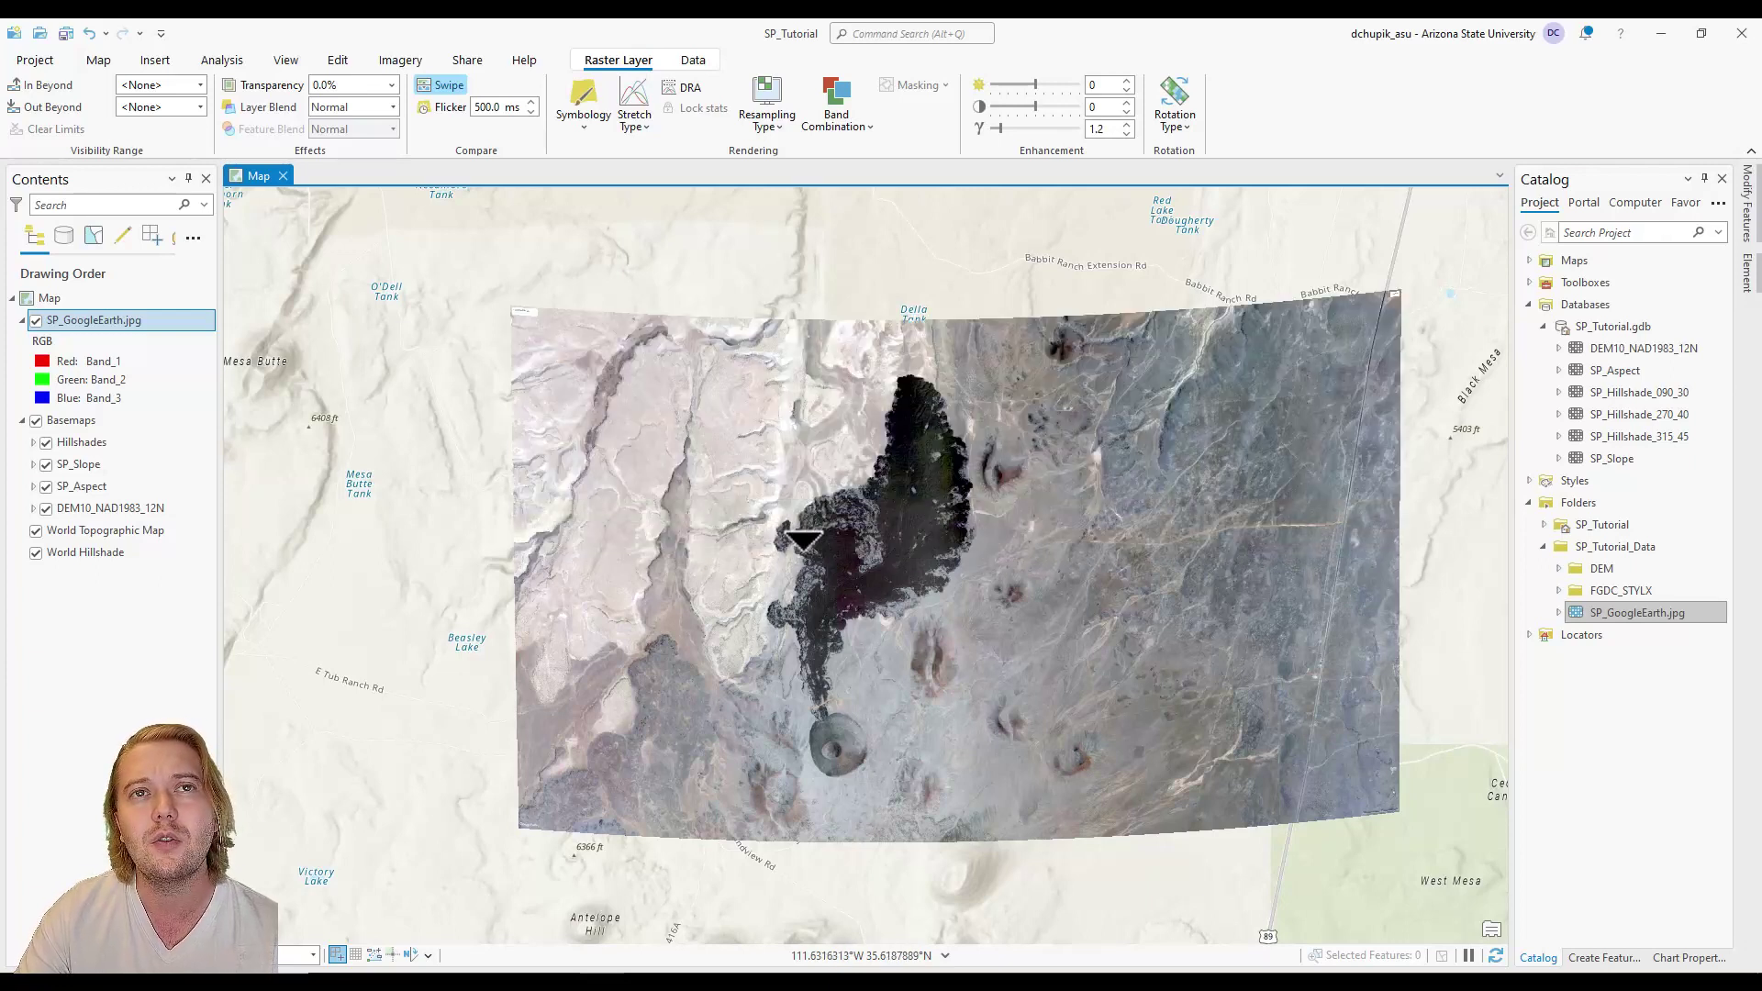
pyautogui.scroll(4, 825, 518)
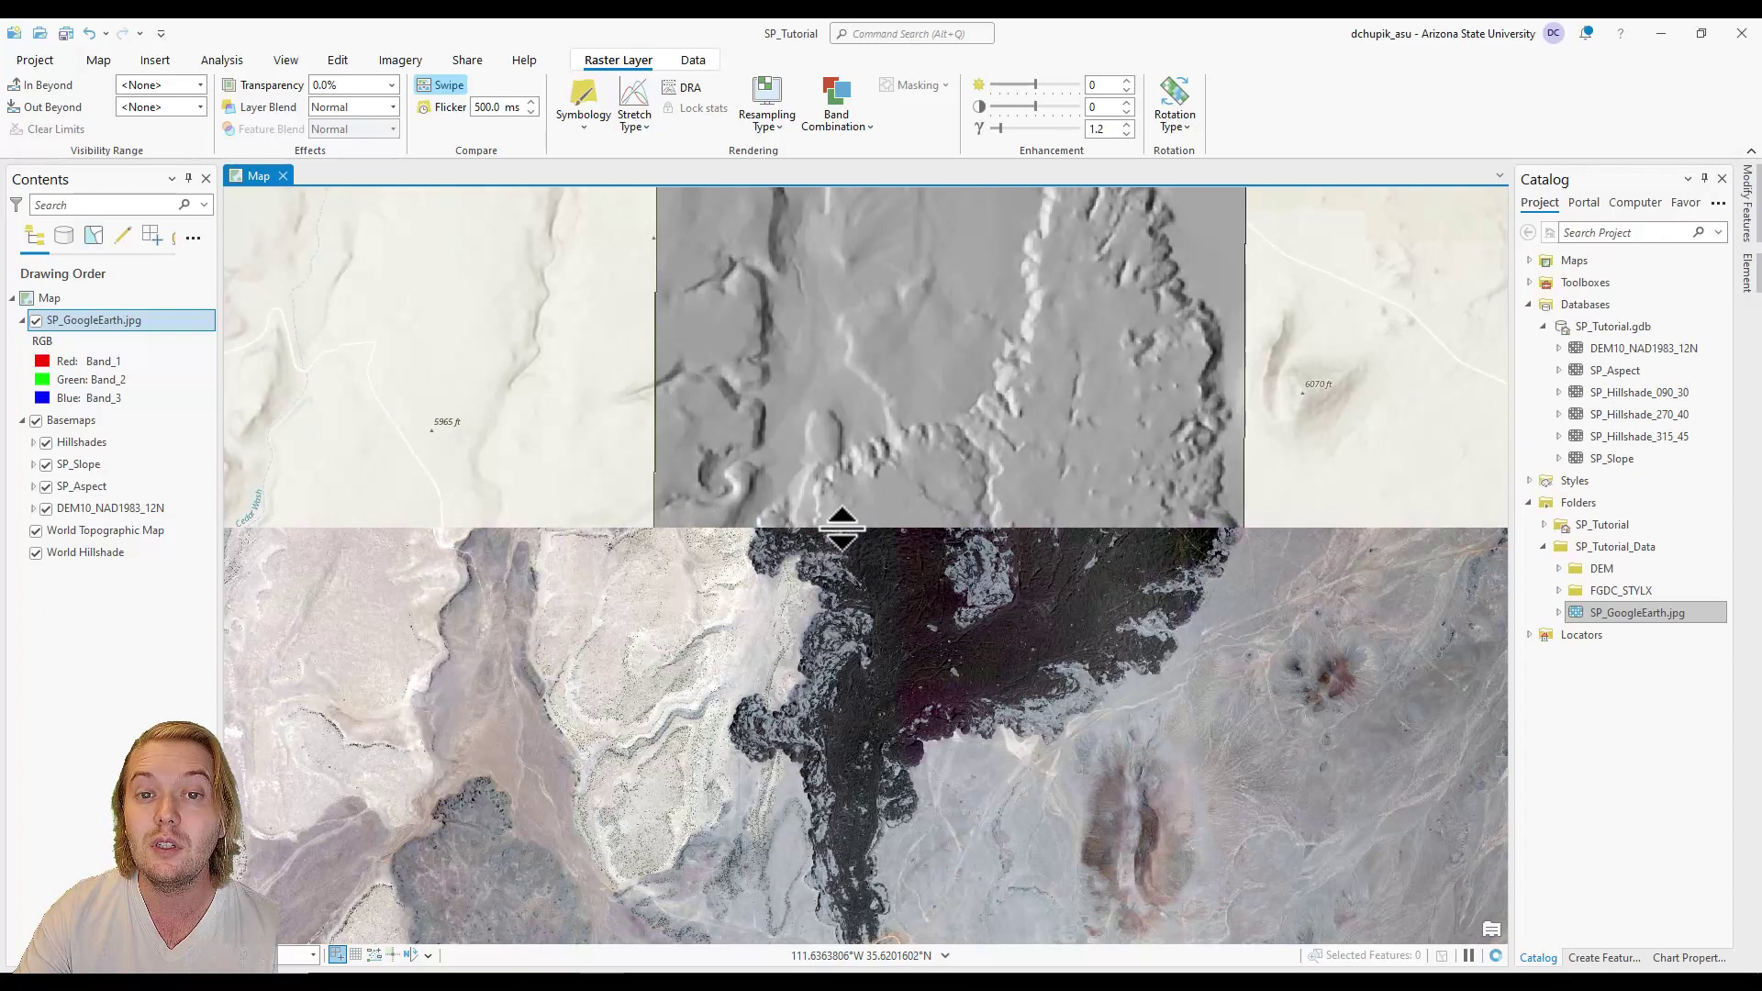
pyautogui.moveTo(841, 528); pyautogui.dragTo(1016, 235)
pyautogui.scroll(-3, 1056, 718)
pyautogui.moveTo(1103, 415); pyautogui.dragTo(1040, 551)
pyautogui.scroll(-3, 1040, 551)
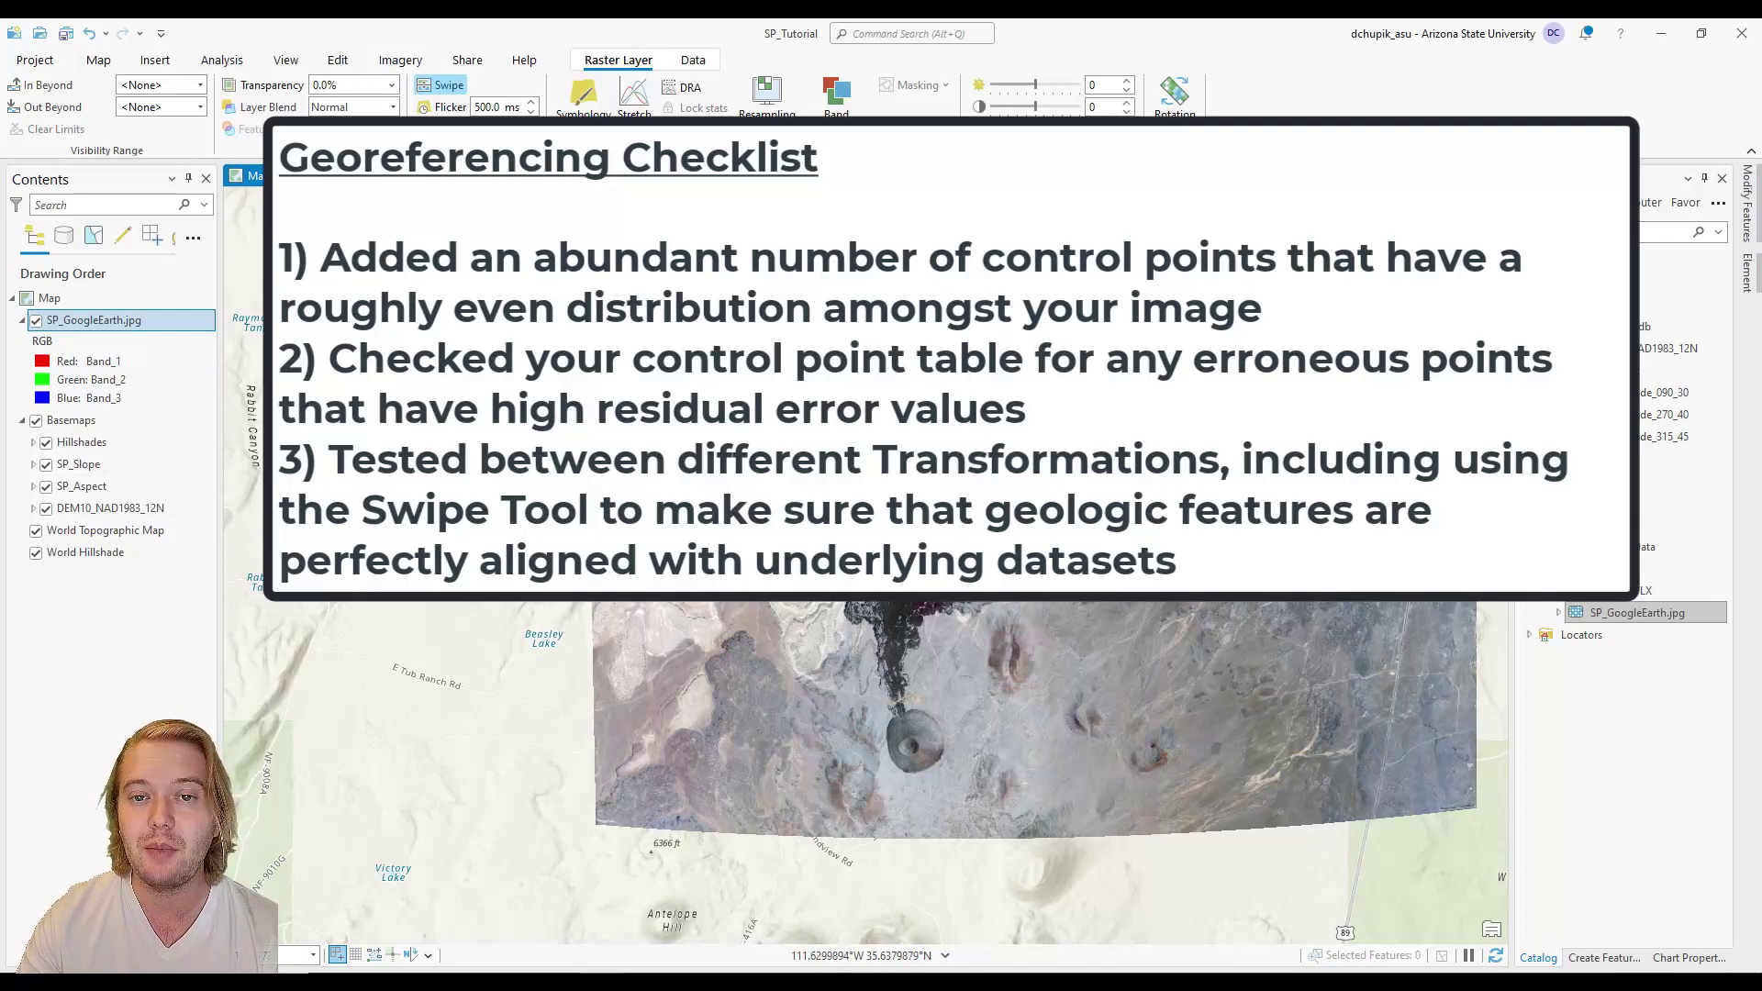
pyautogui.moveTo(1009, 459); pyautogui.dragTo(847, 437)
pyautogui.scroll(-2, 879, 550)
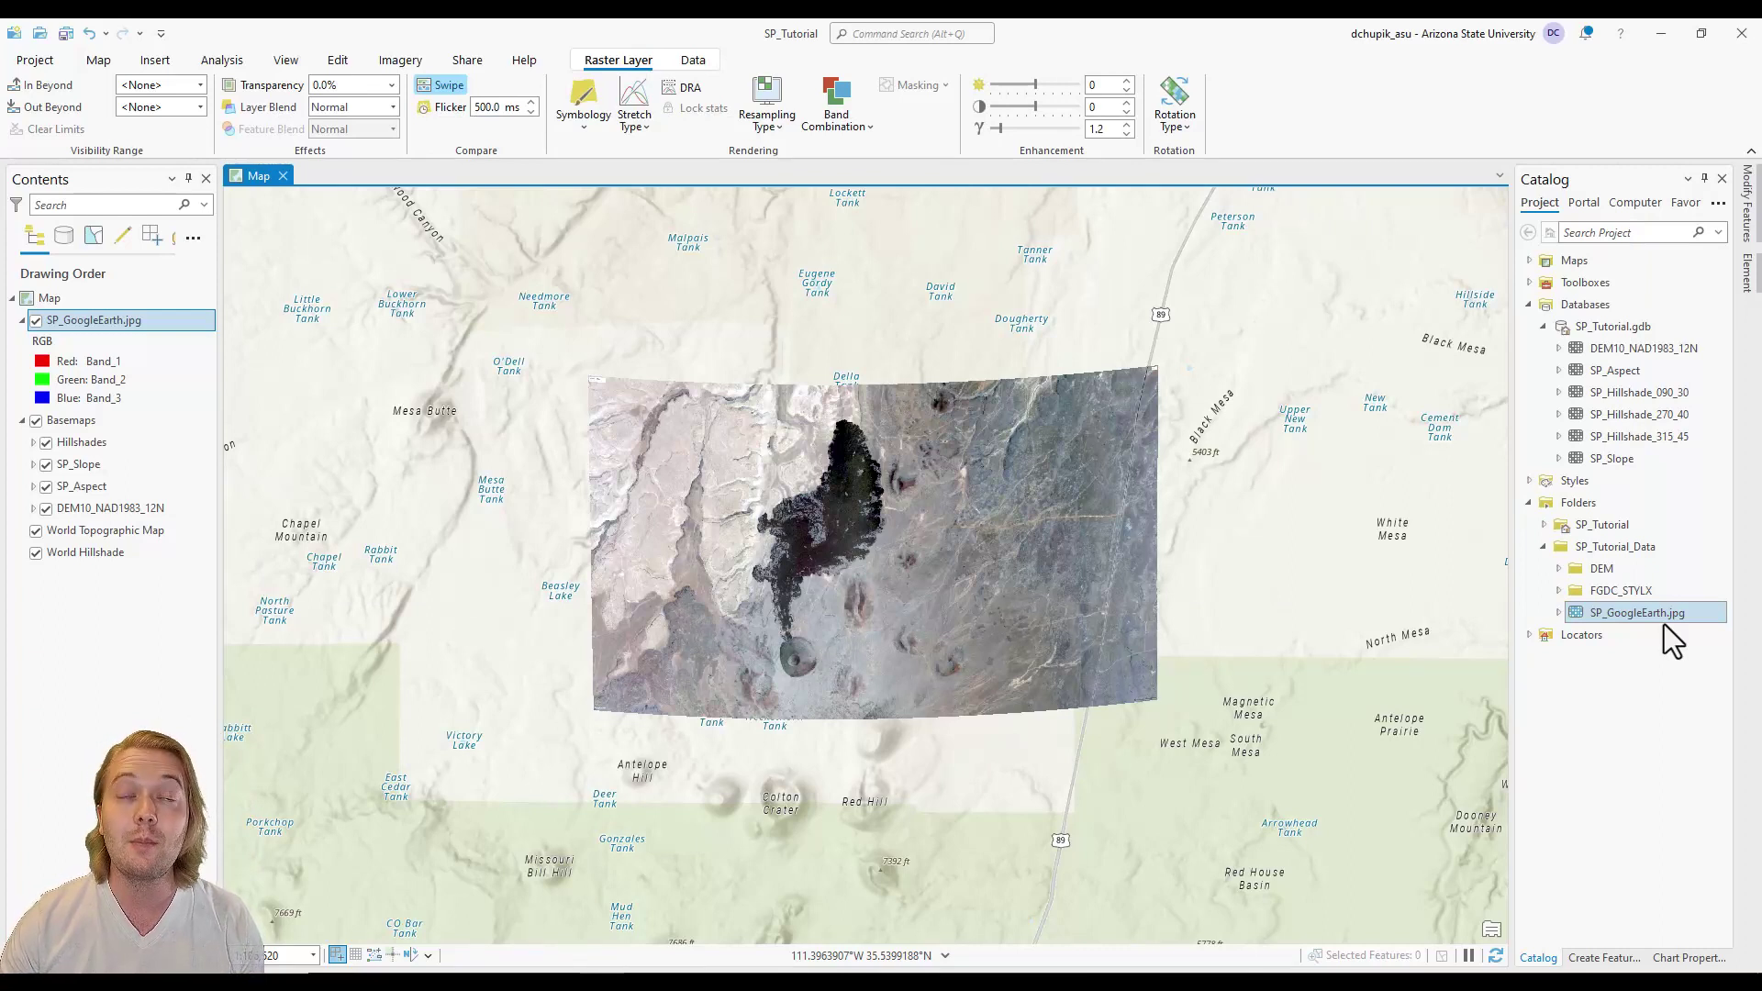
# Save the warped image as new raster SP_GoogleEarth_GeoRef in SP_Tutorial.gdb.
pyautogui.click(128, 322)
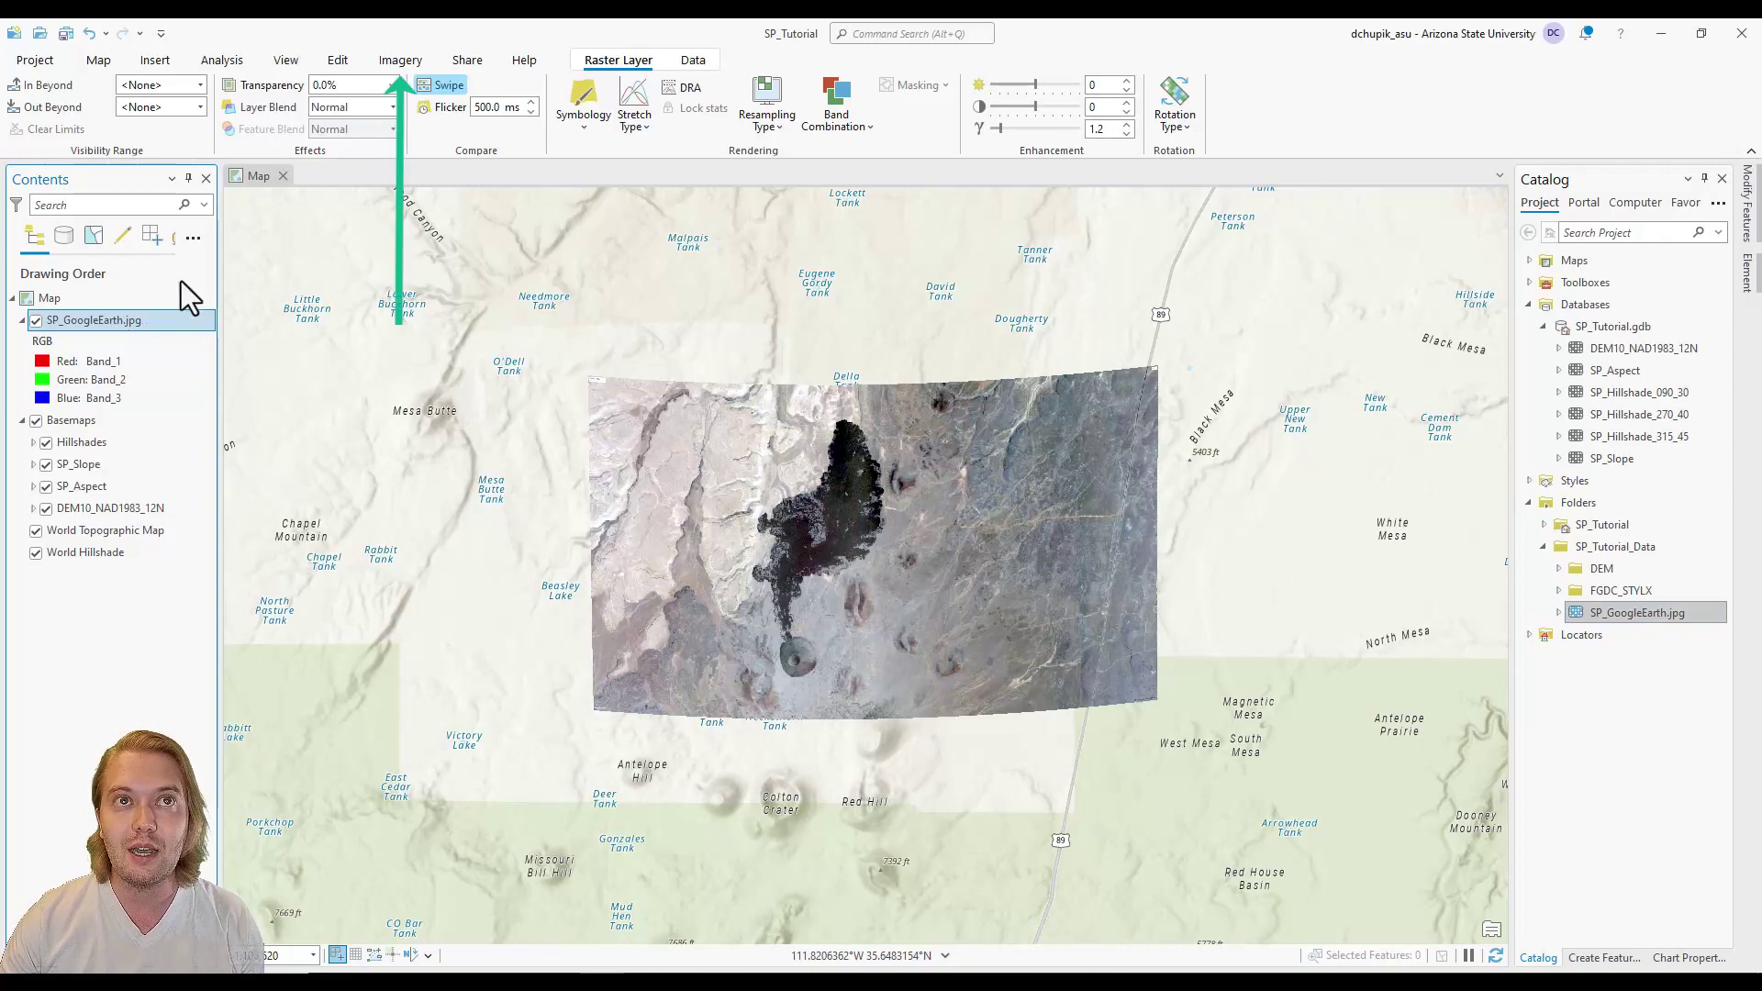
pyautogui.click(410, 66)
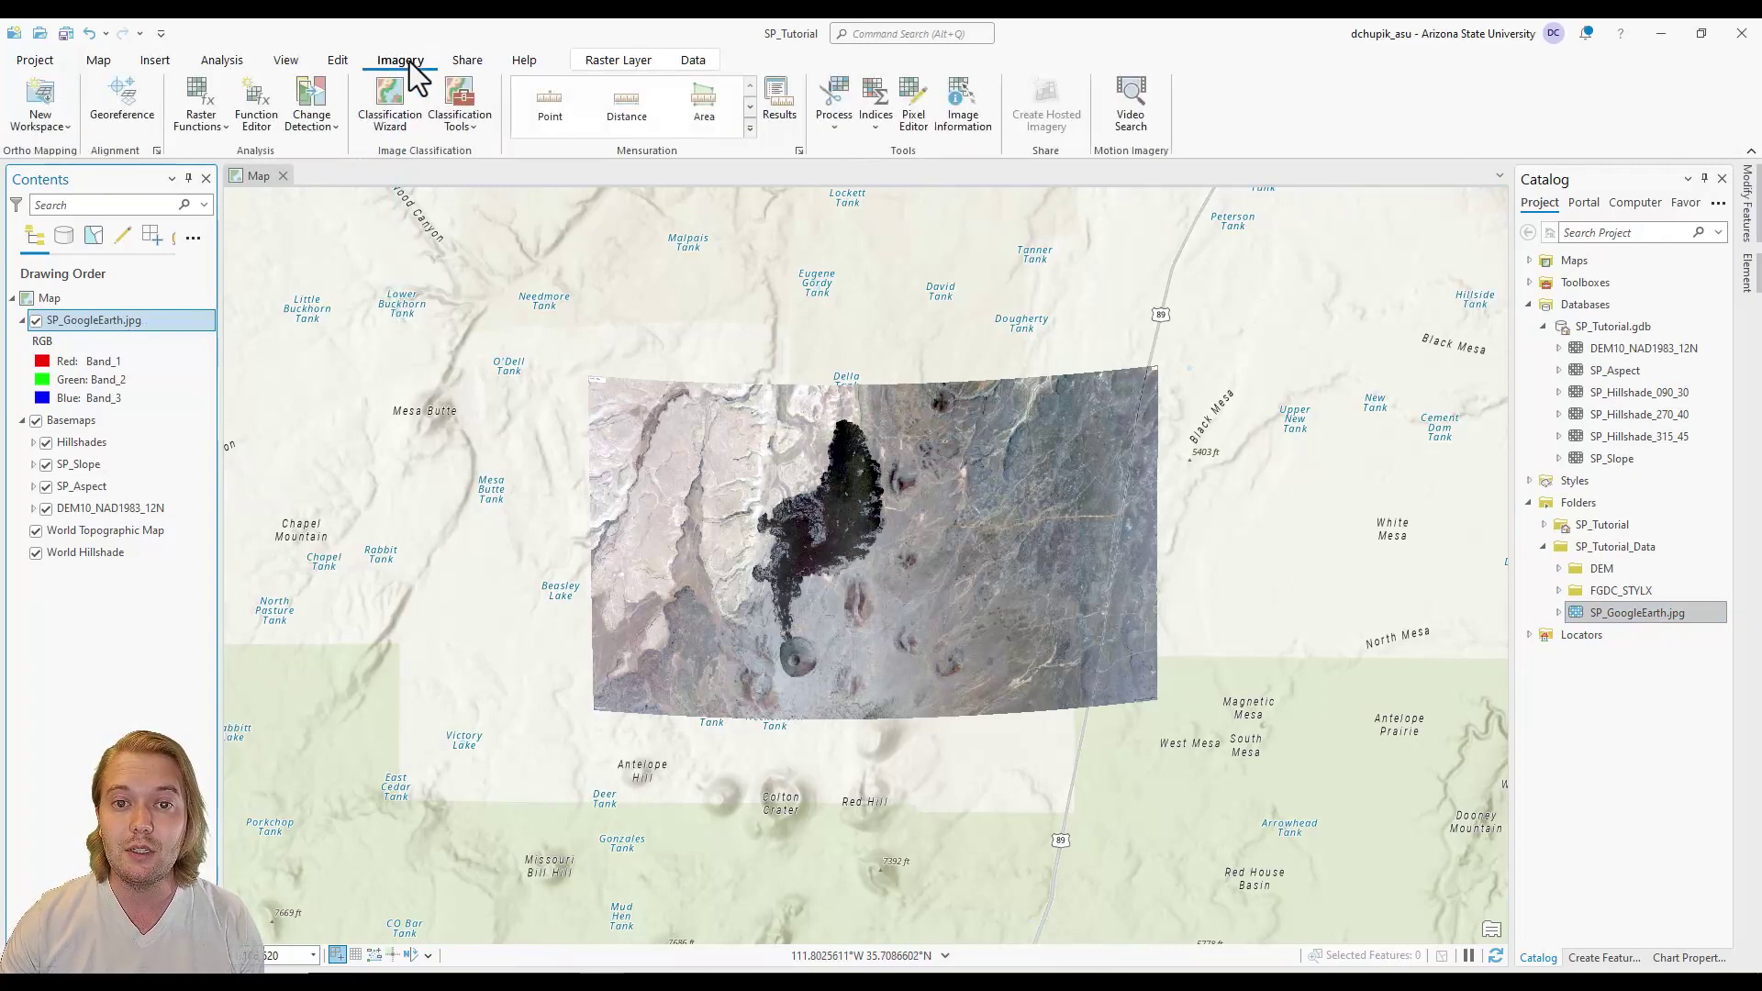
pyautogui.click(142, 92)
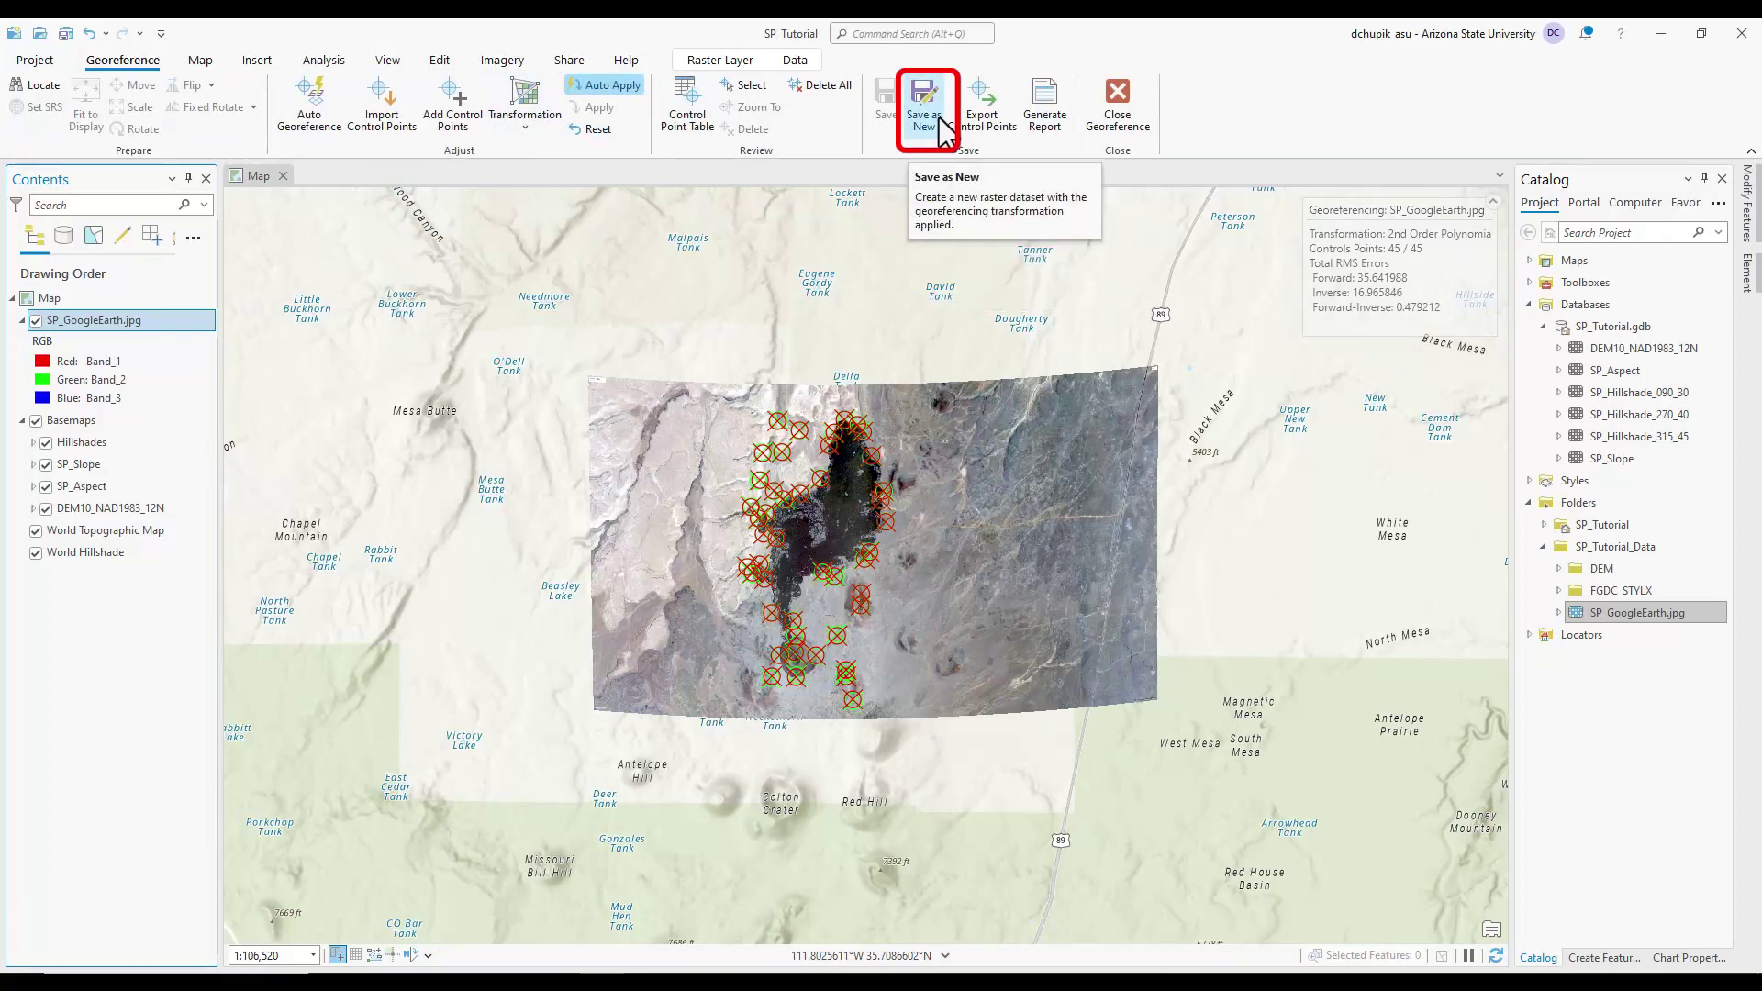
pyautogui.click(923, 108)
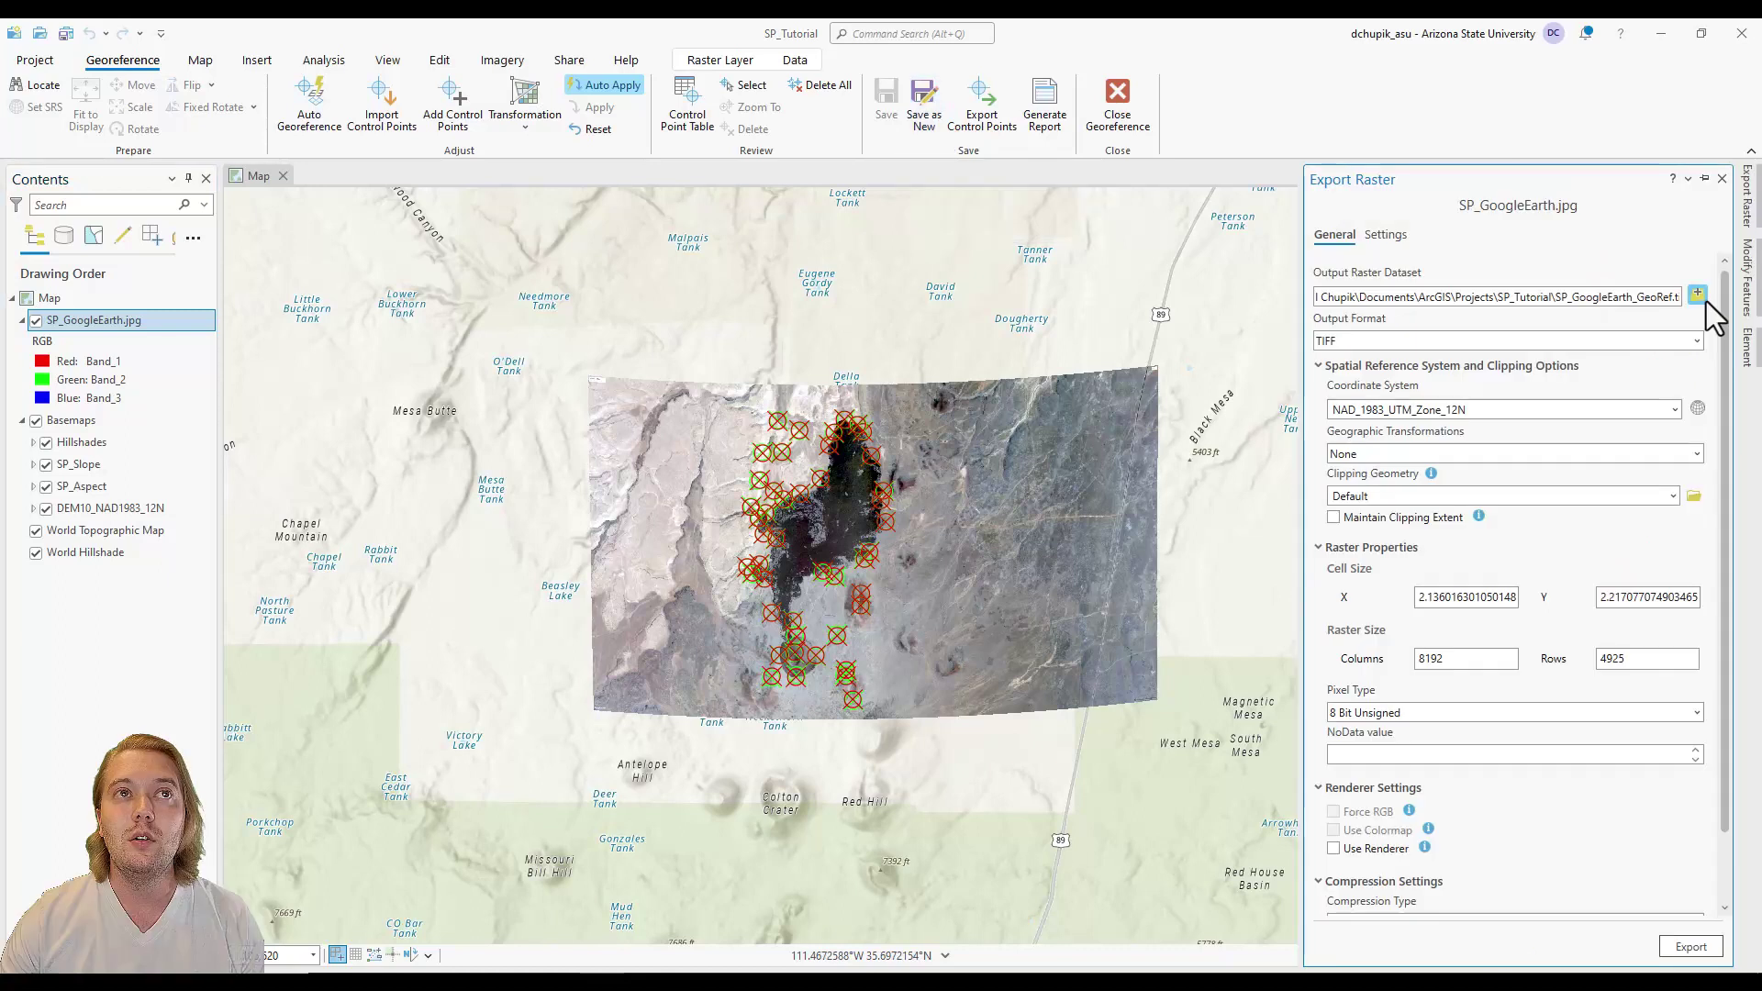
pyautogui.click(1698, 295)
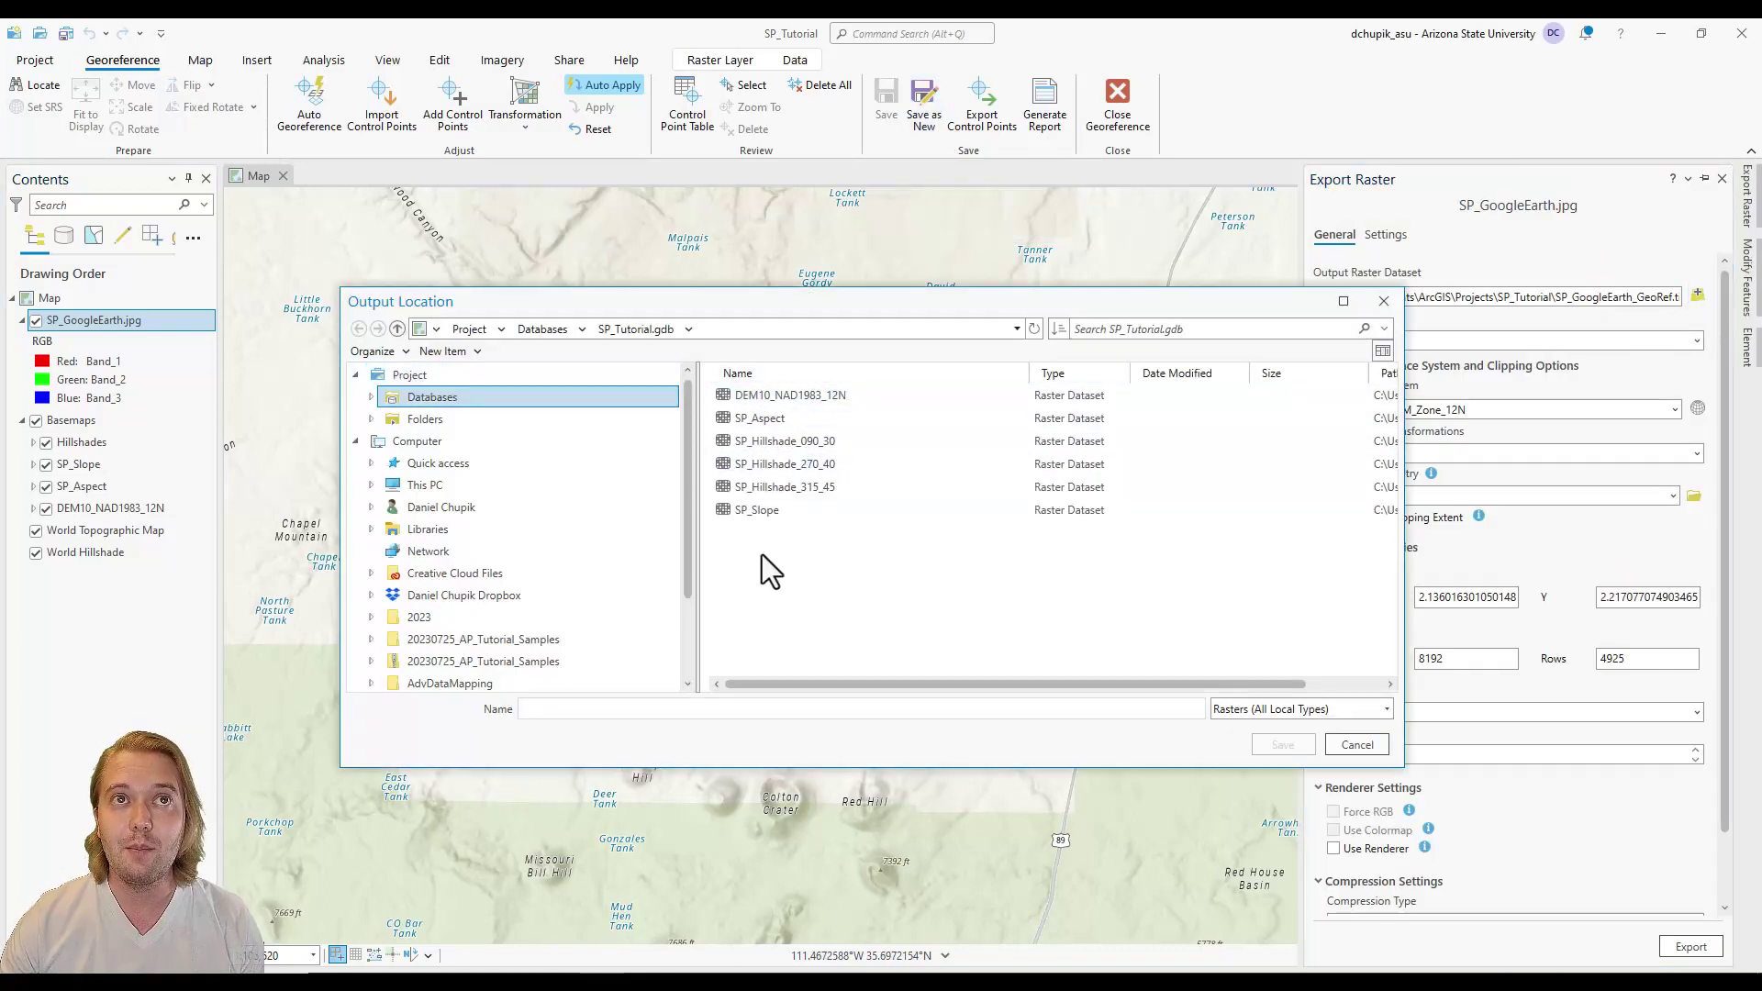
pyautogui.click(858, 703)
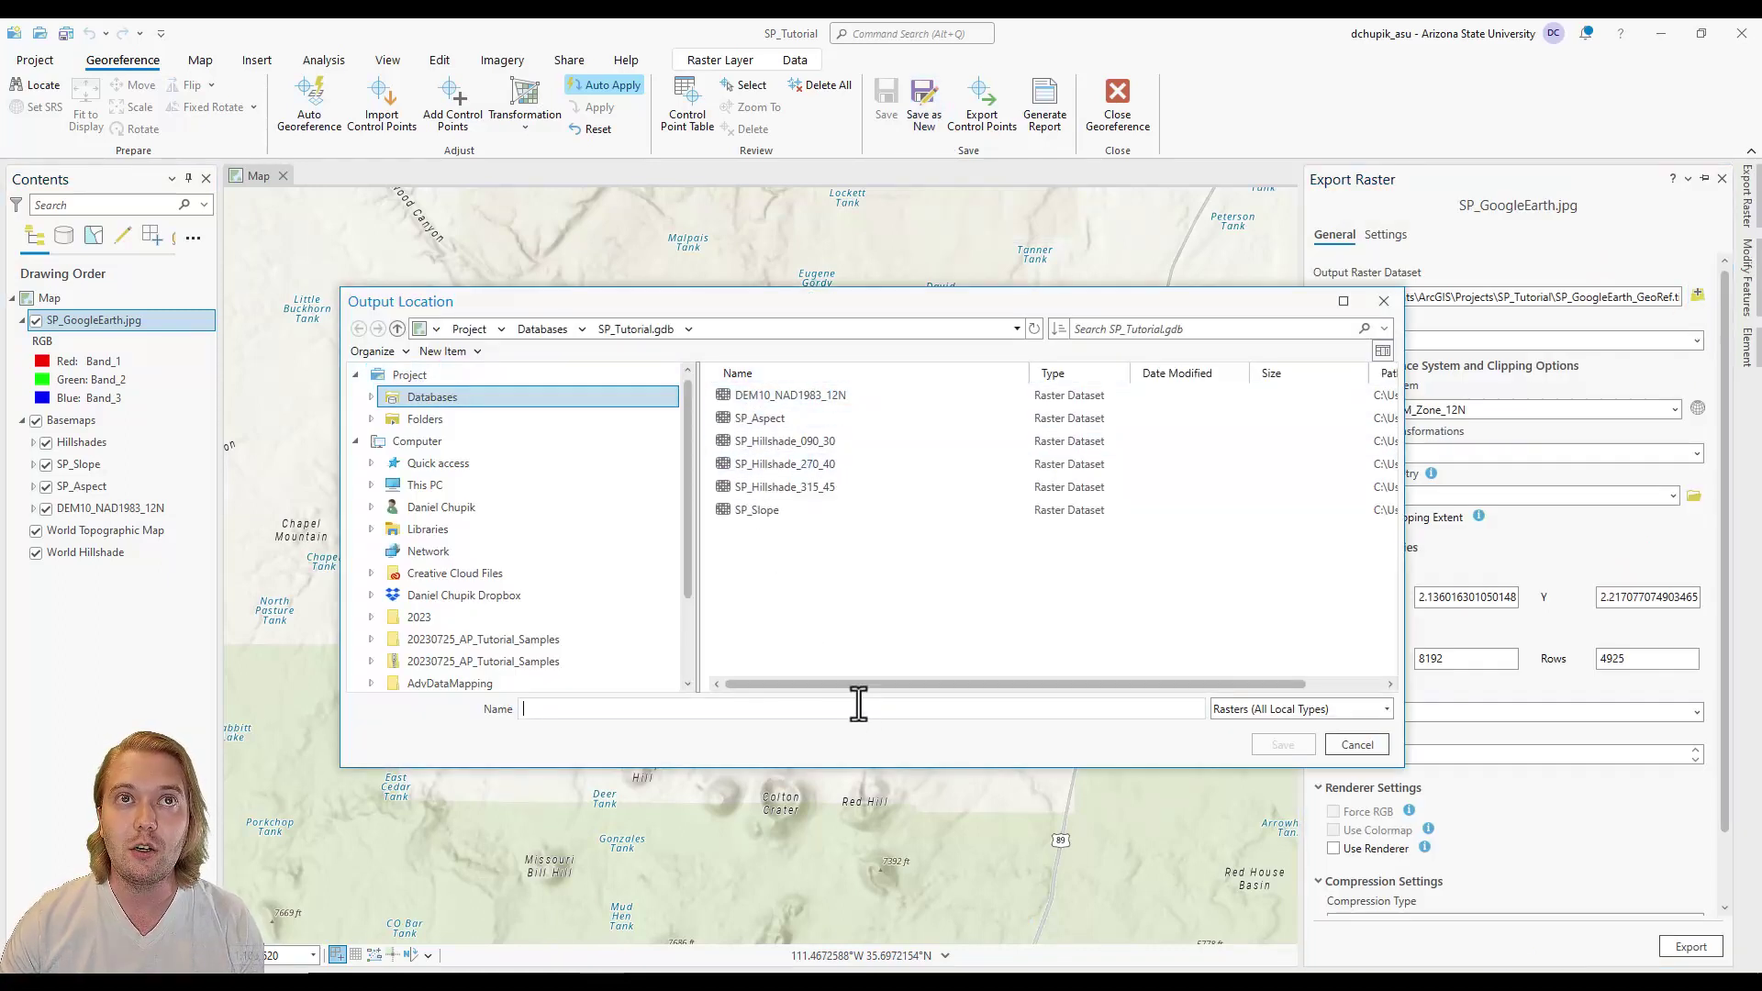
pyautogui.write('S')
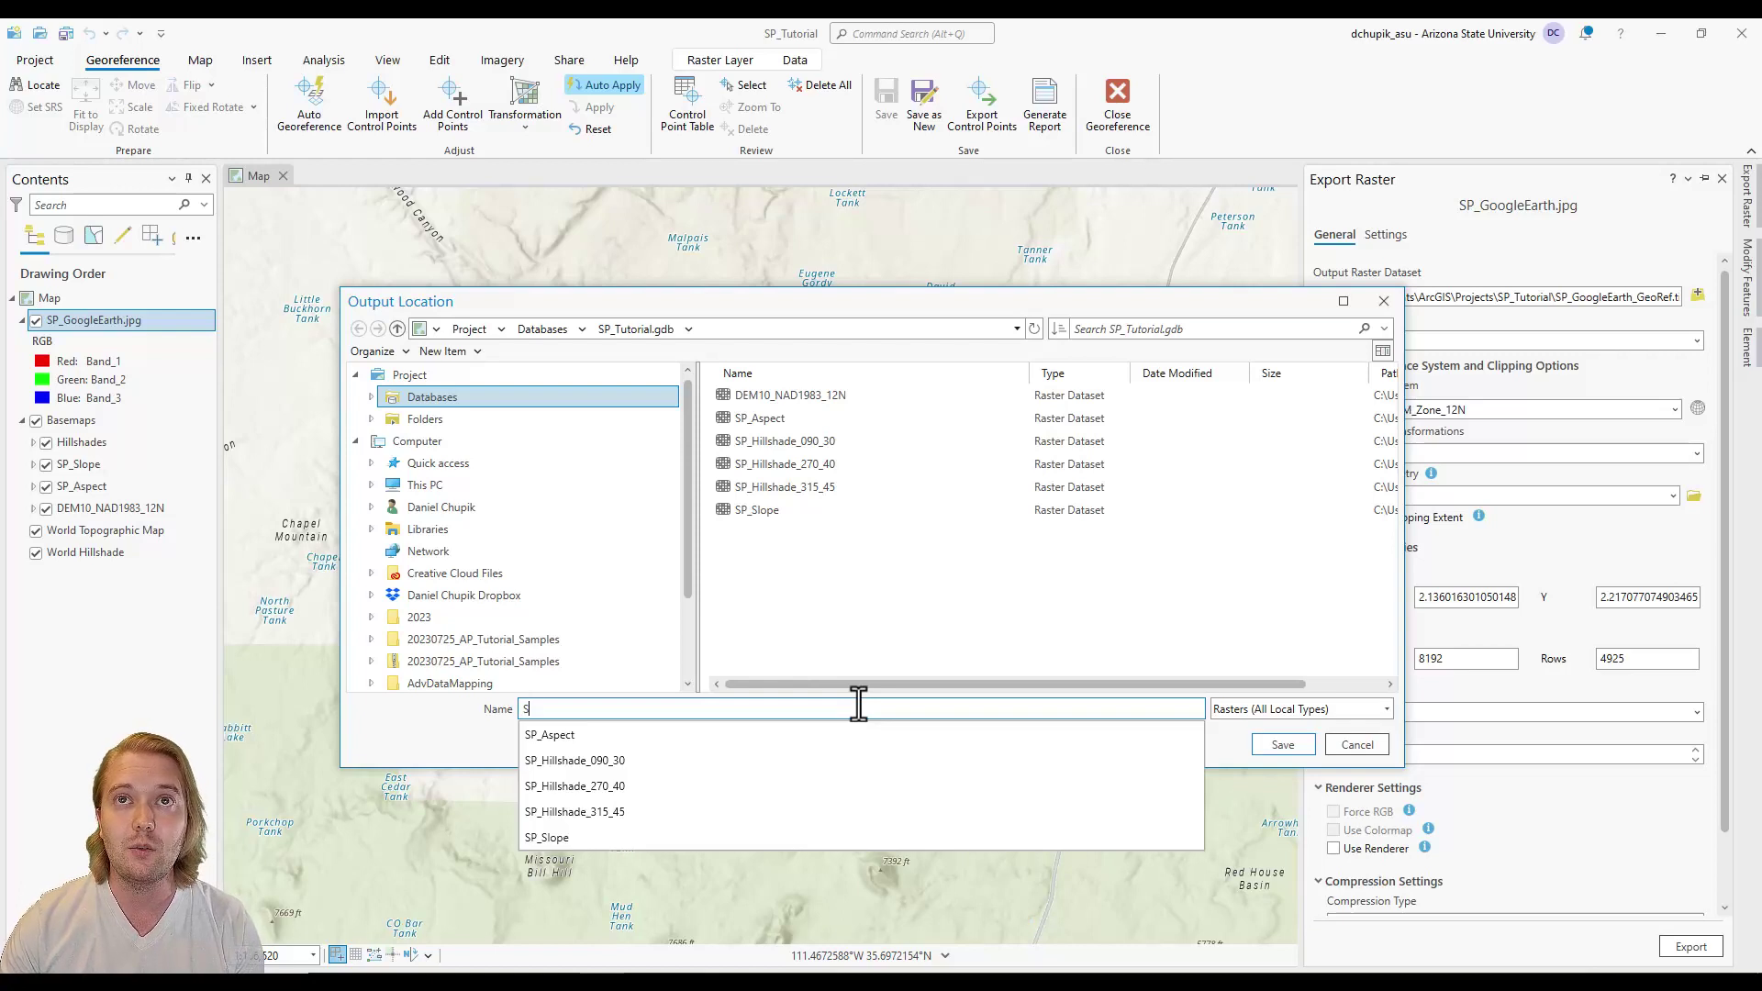
pyautogui.write('P')
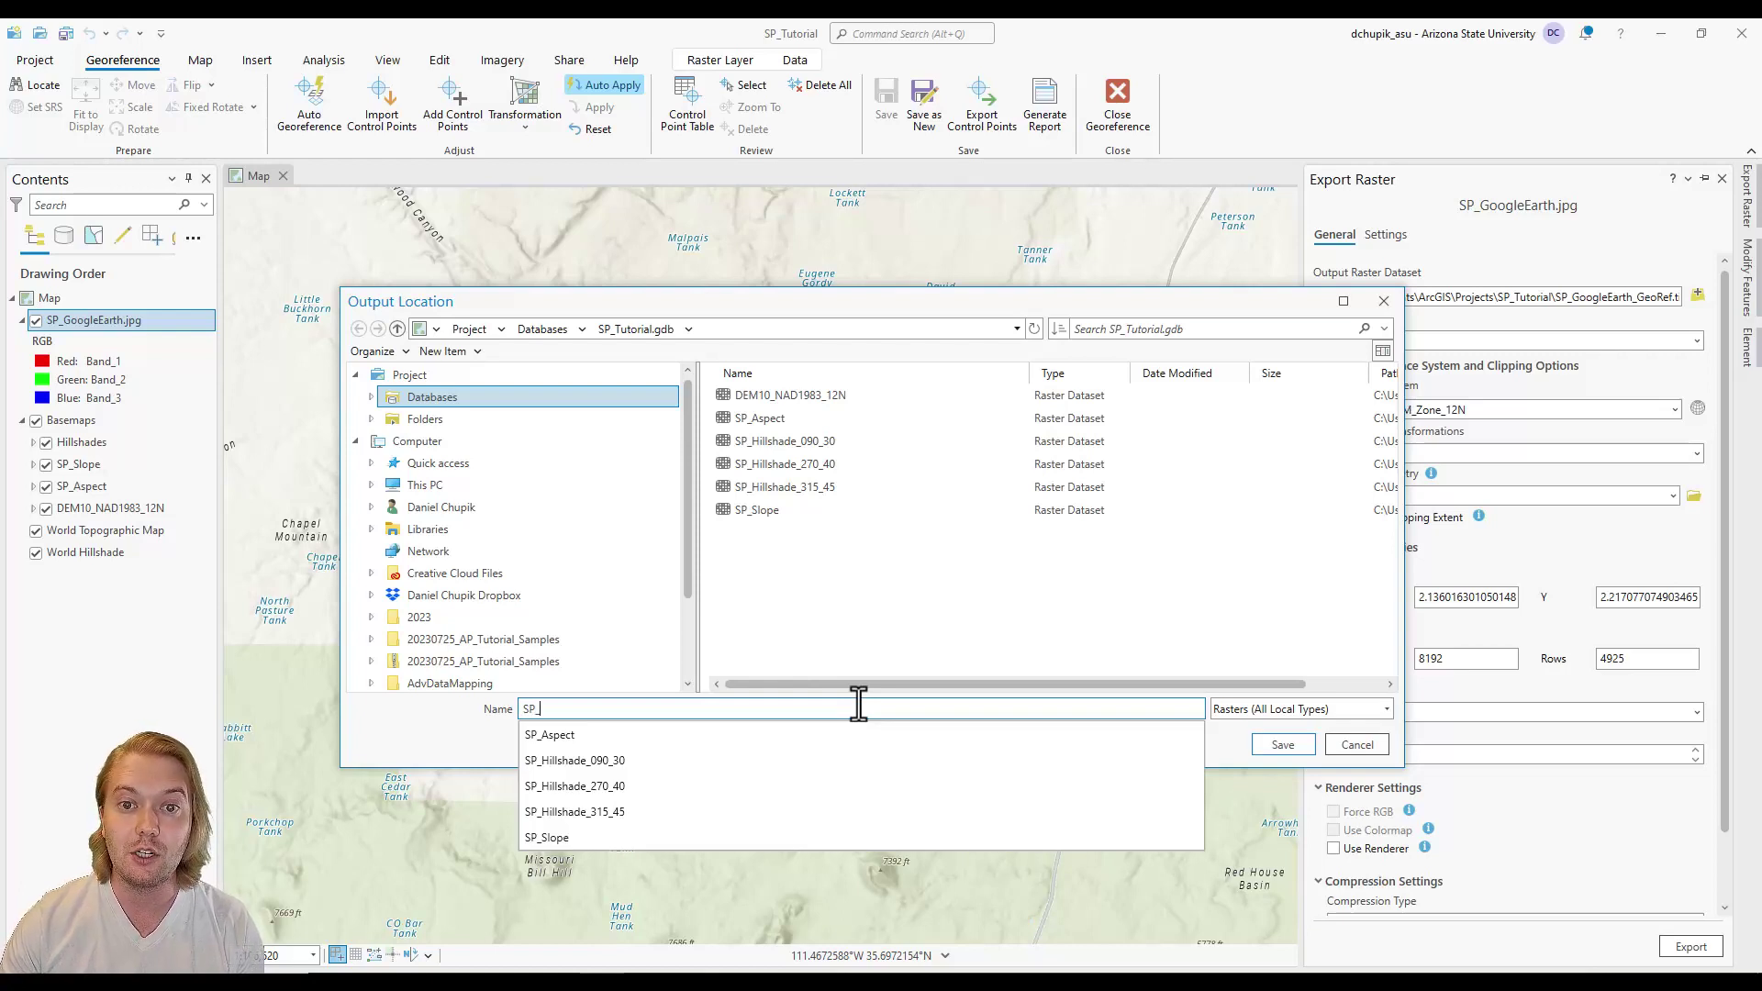
pyautogui.write('_GoogleE')
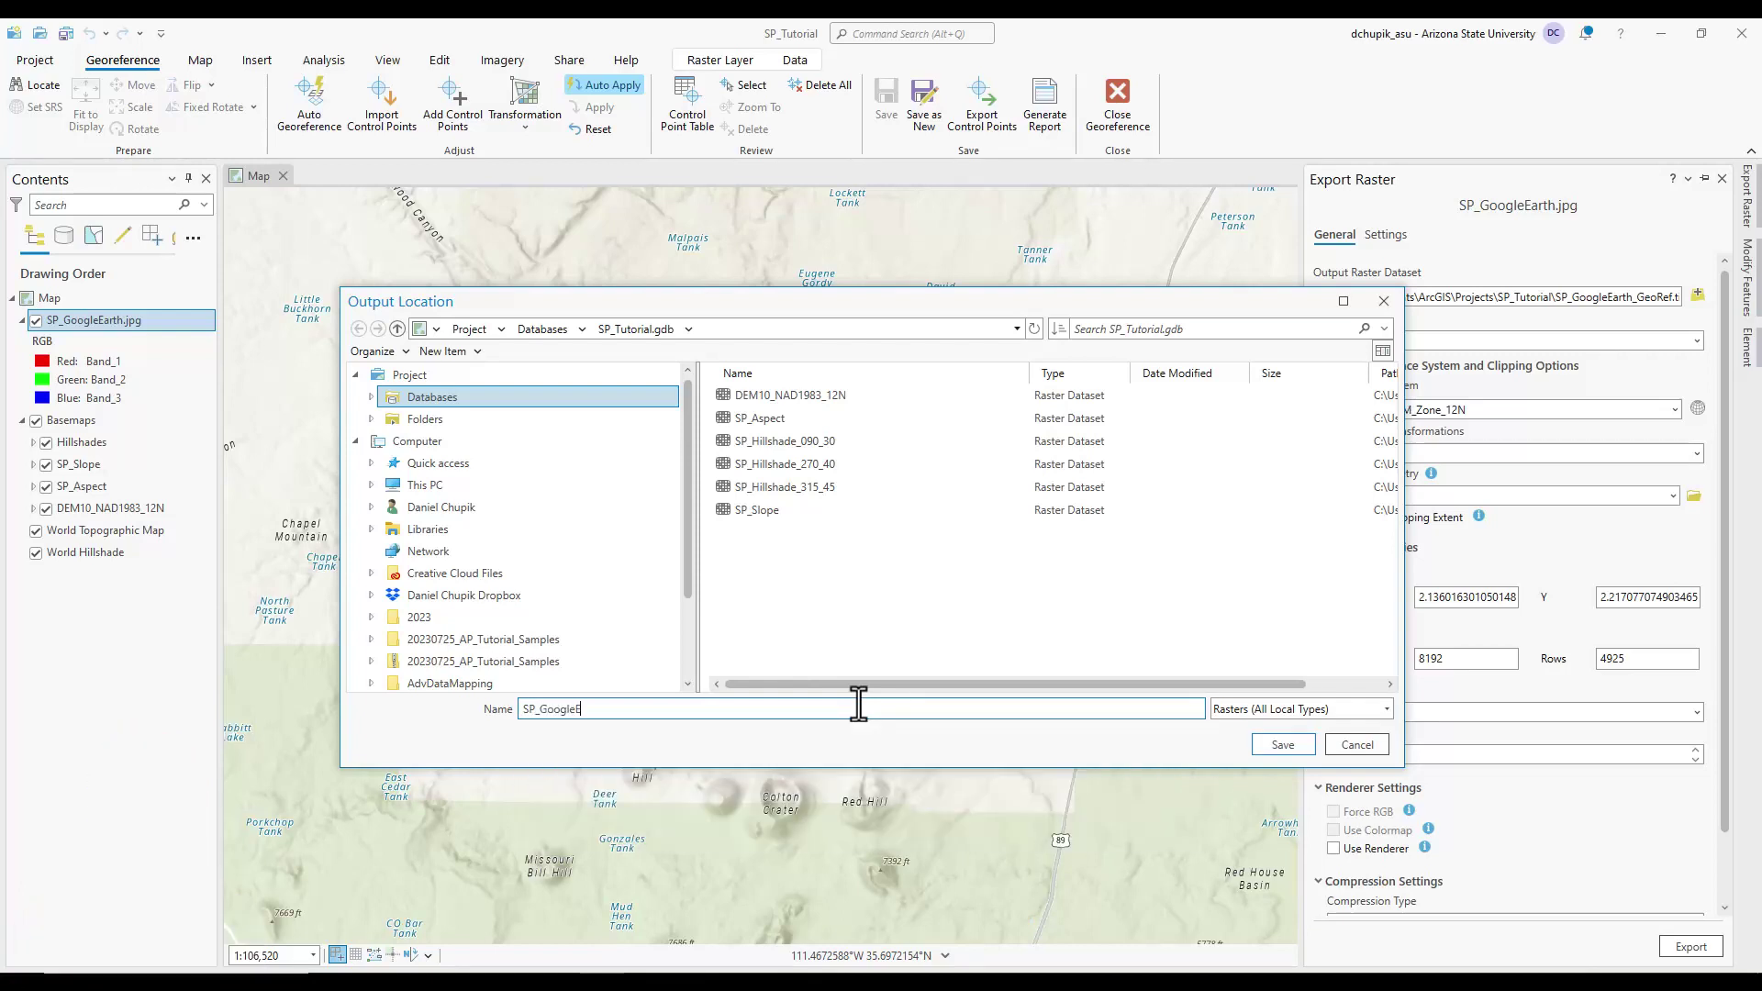
pyautogui.write('arth_GeoRef')
pyautogui.click(1296, 751)
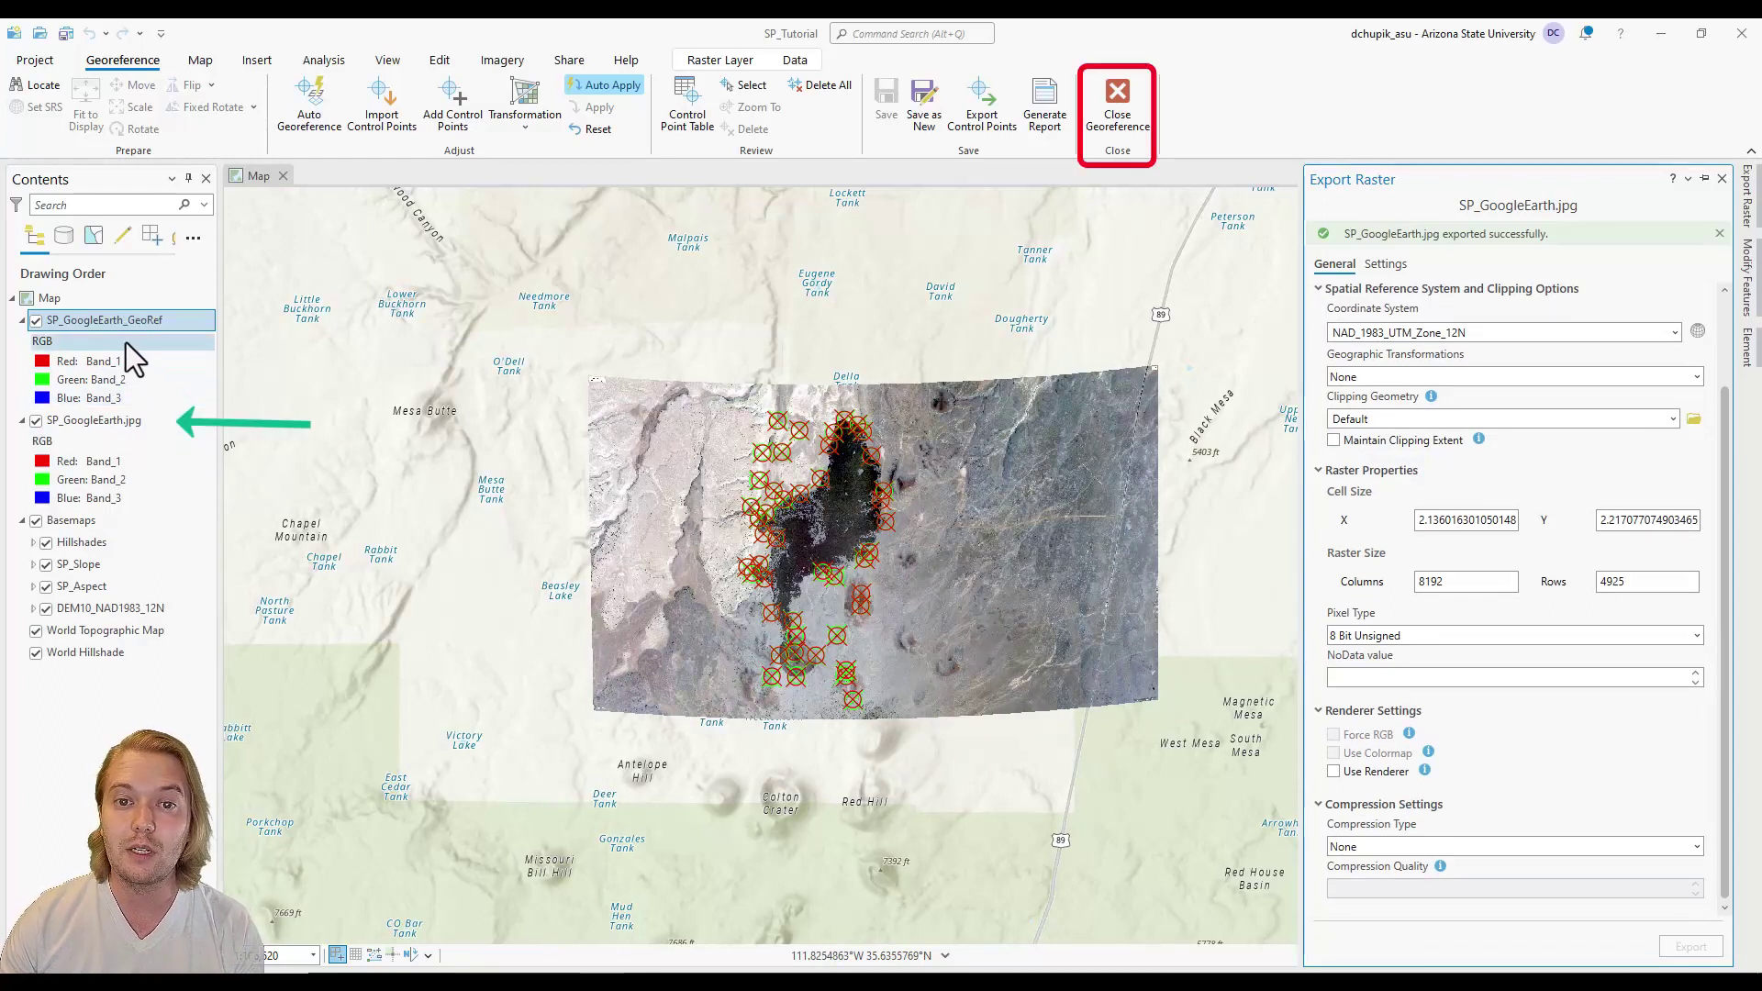
# Close the georeferencing session and remove the original SP_GoogleEarth.jpg layer from the map.
pyautogui.click(1136, 109)
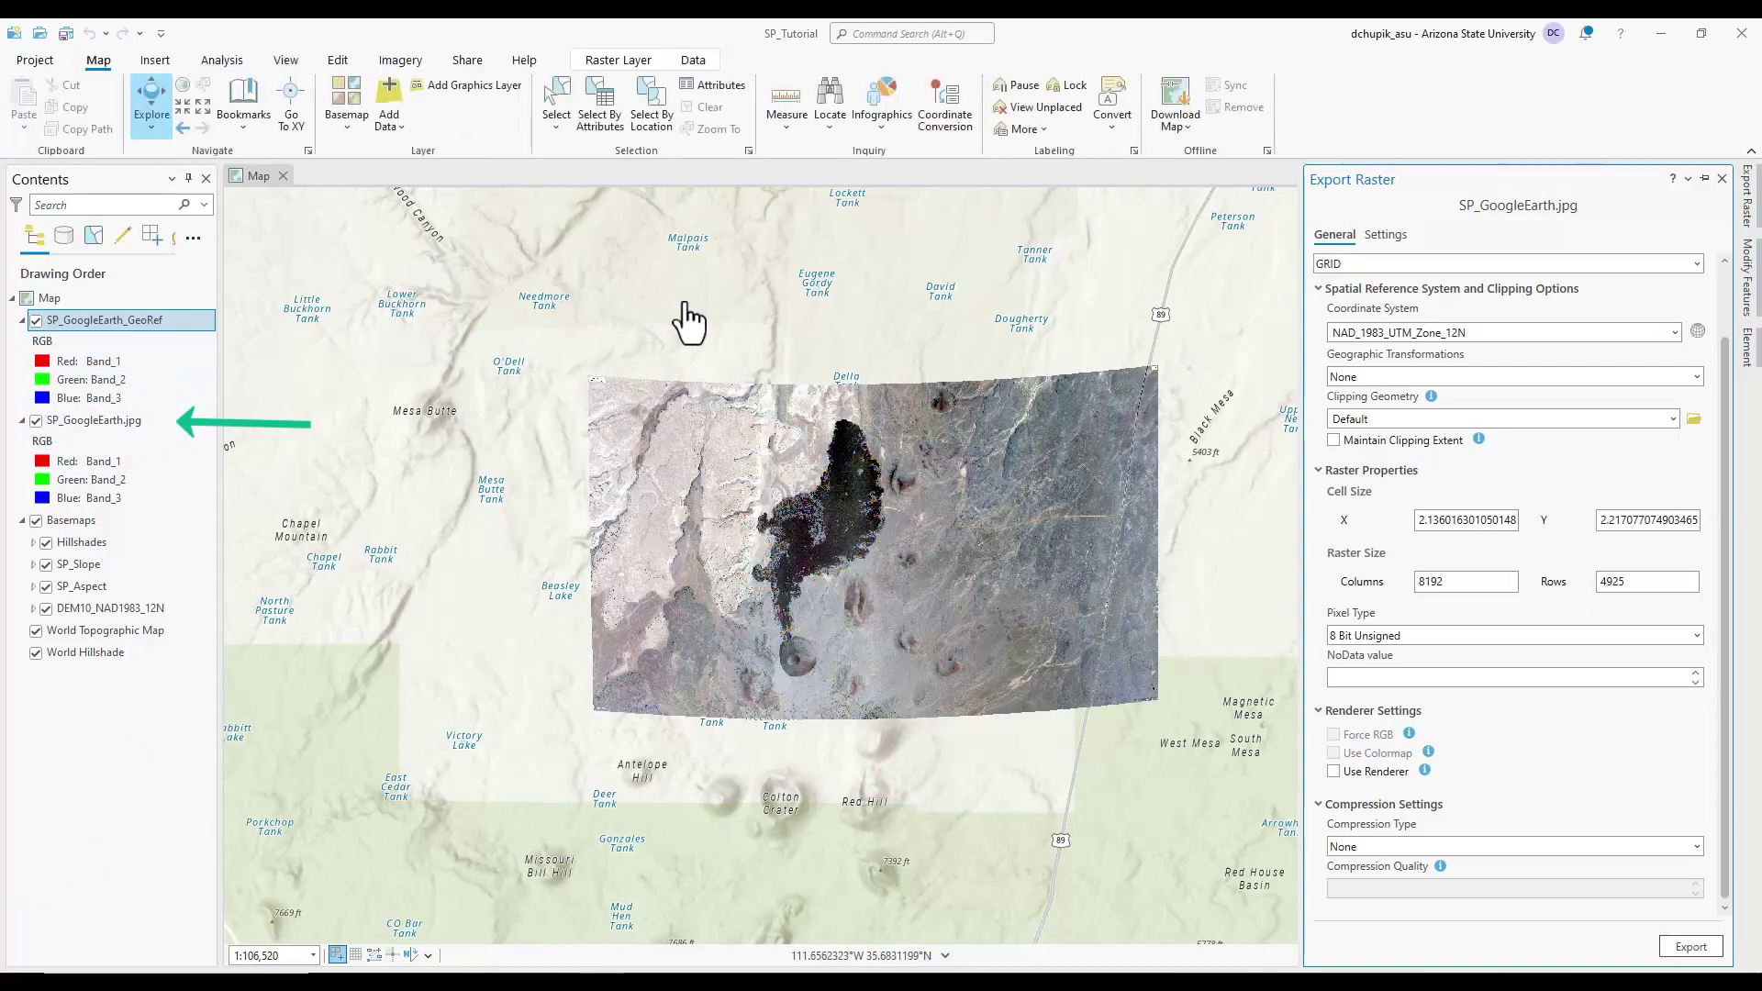
pyautogui.rightClick(116, 415)
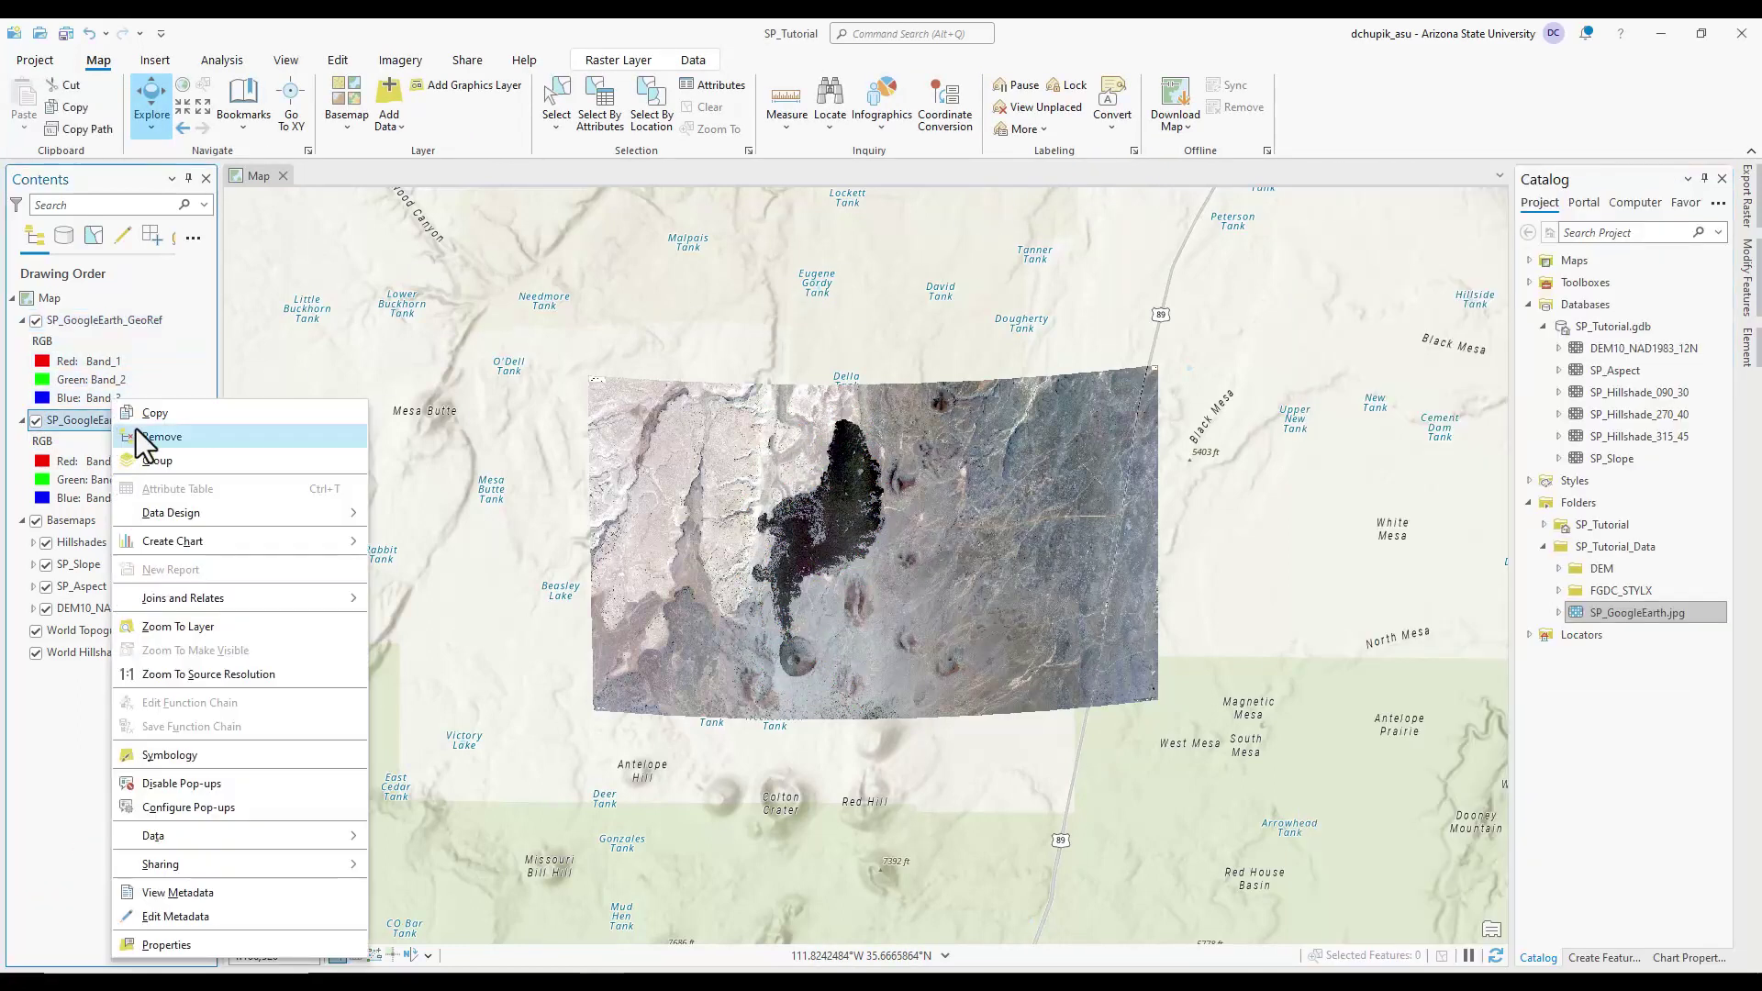
pyautogui.click(163, 435)
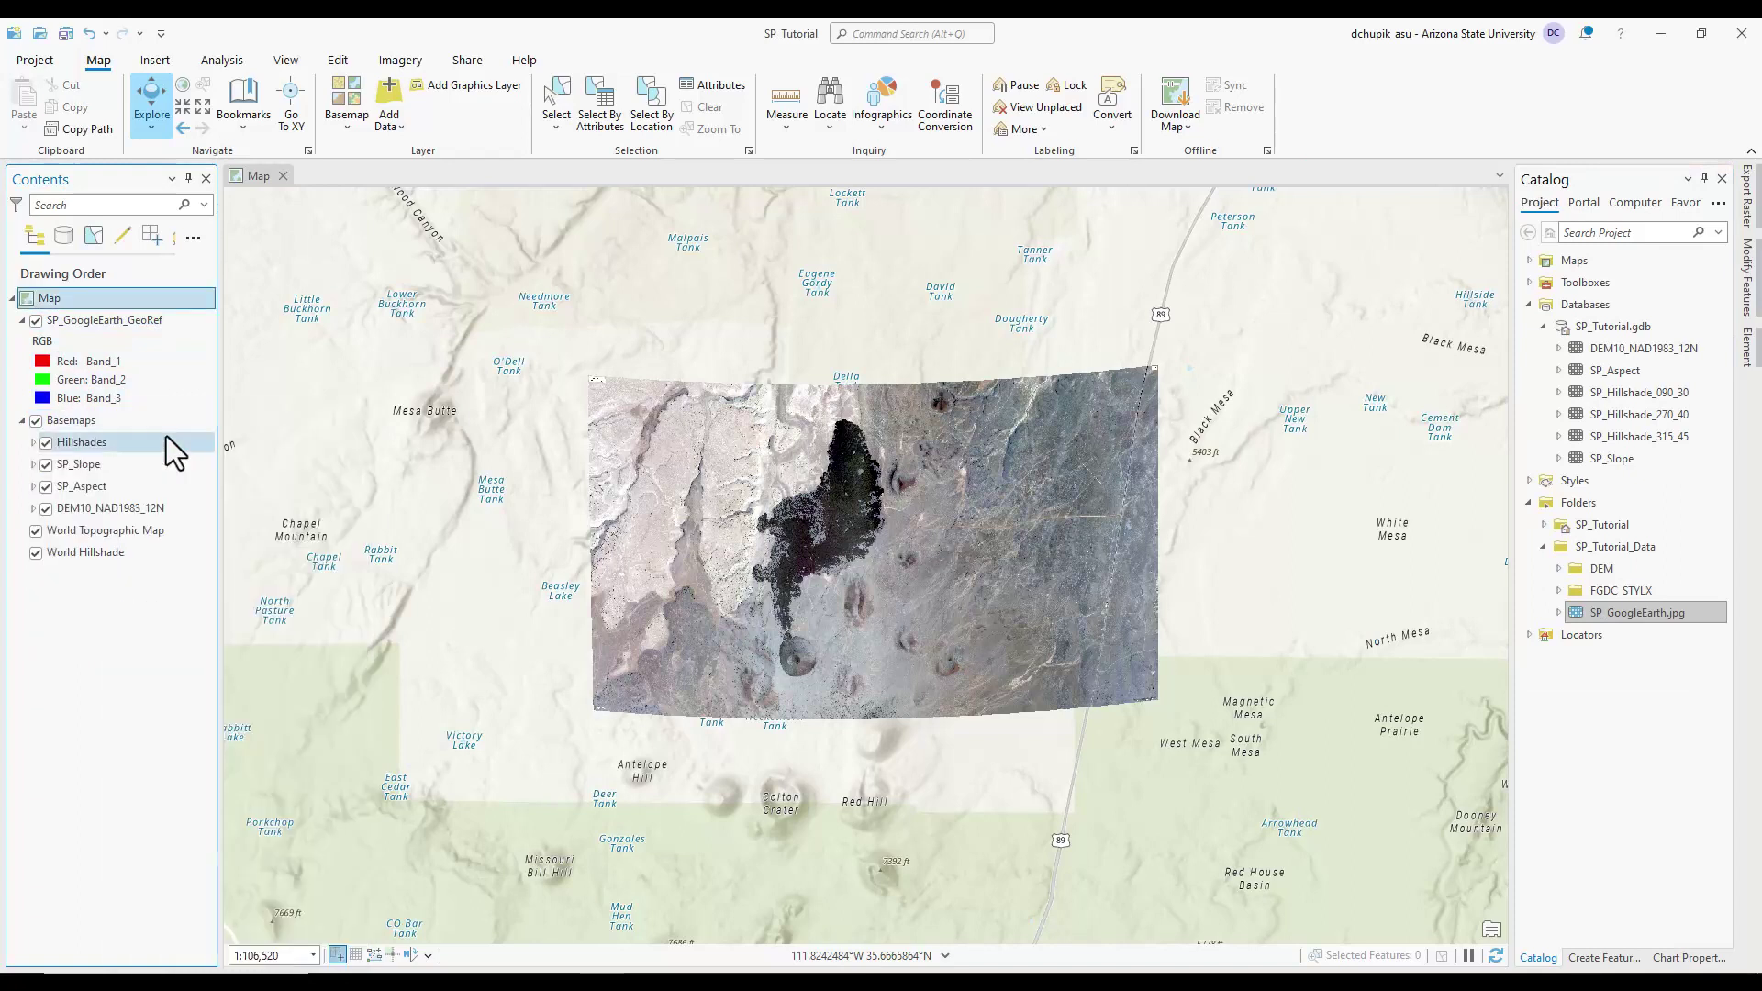
pyautogui.click(36, 320)
# Turn SP_GoogleEarth_GeoRef back on and refresh SP_Tutorial.gdb in Catalog to list it.
pyautogui.click(36, 322)
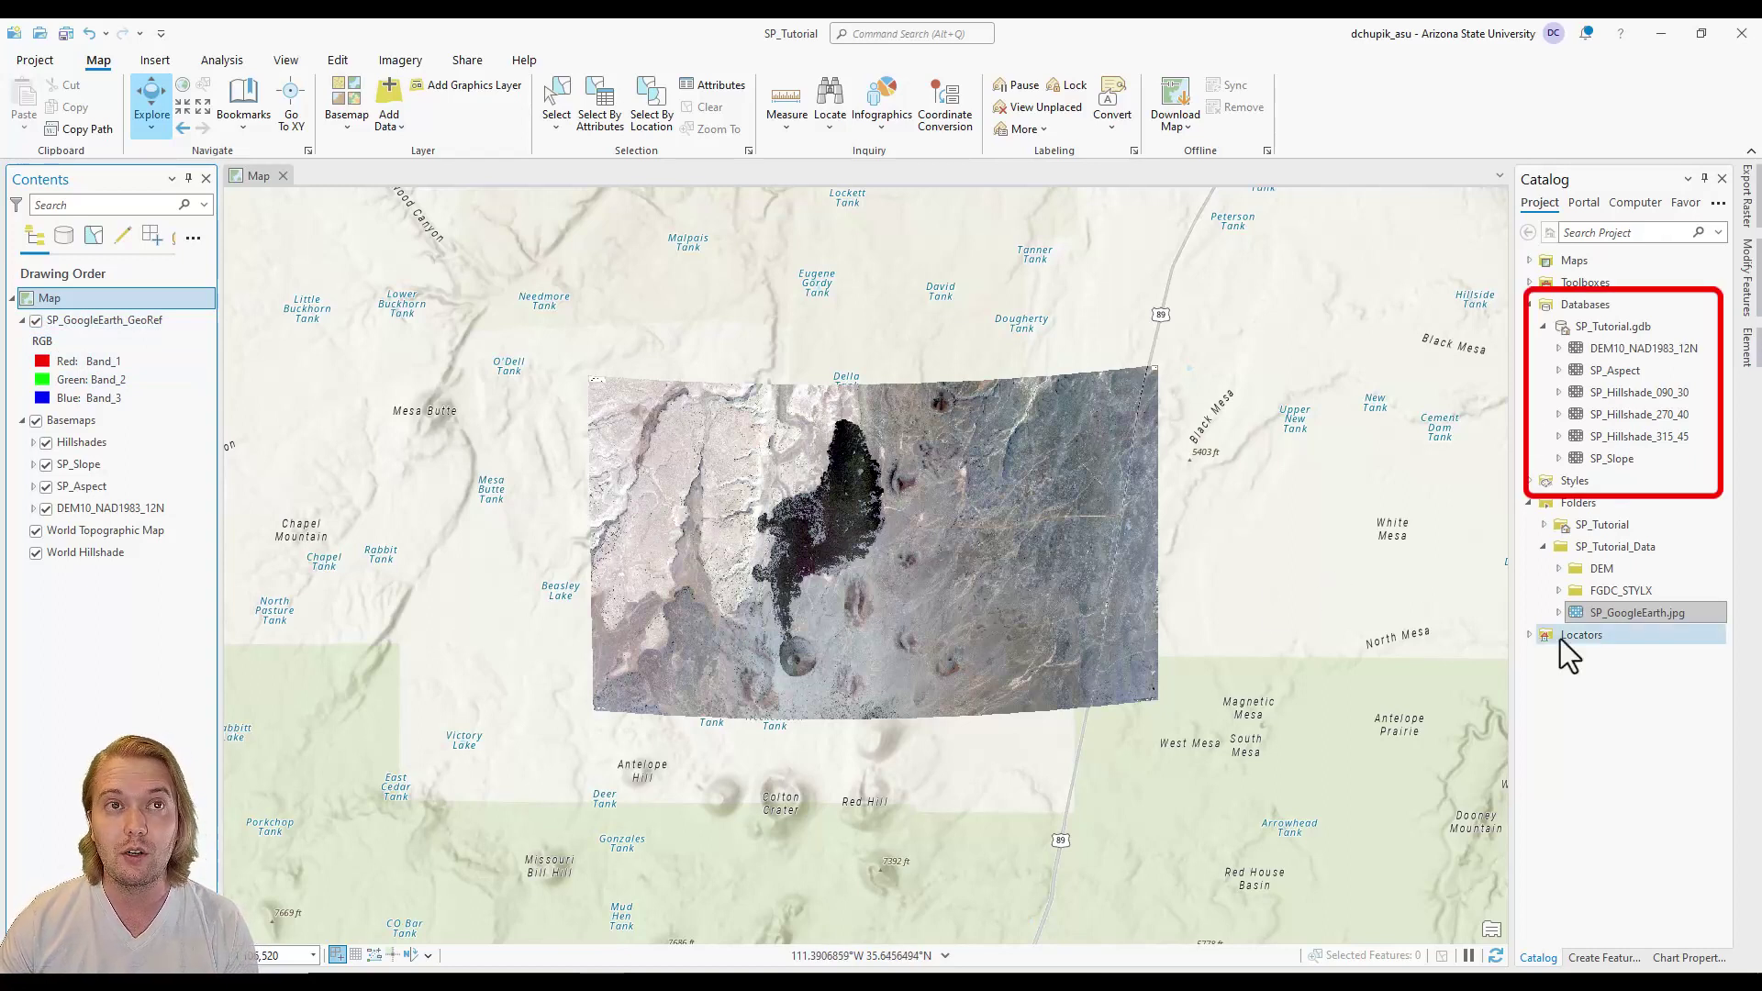
pyautogui.rightClick(1604, 331)
pyautogui.click(1444, 608)
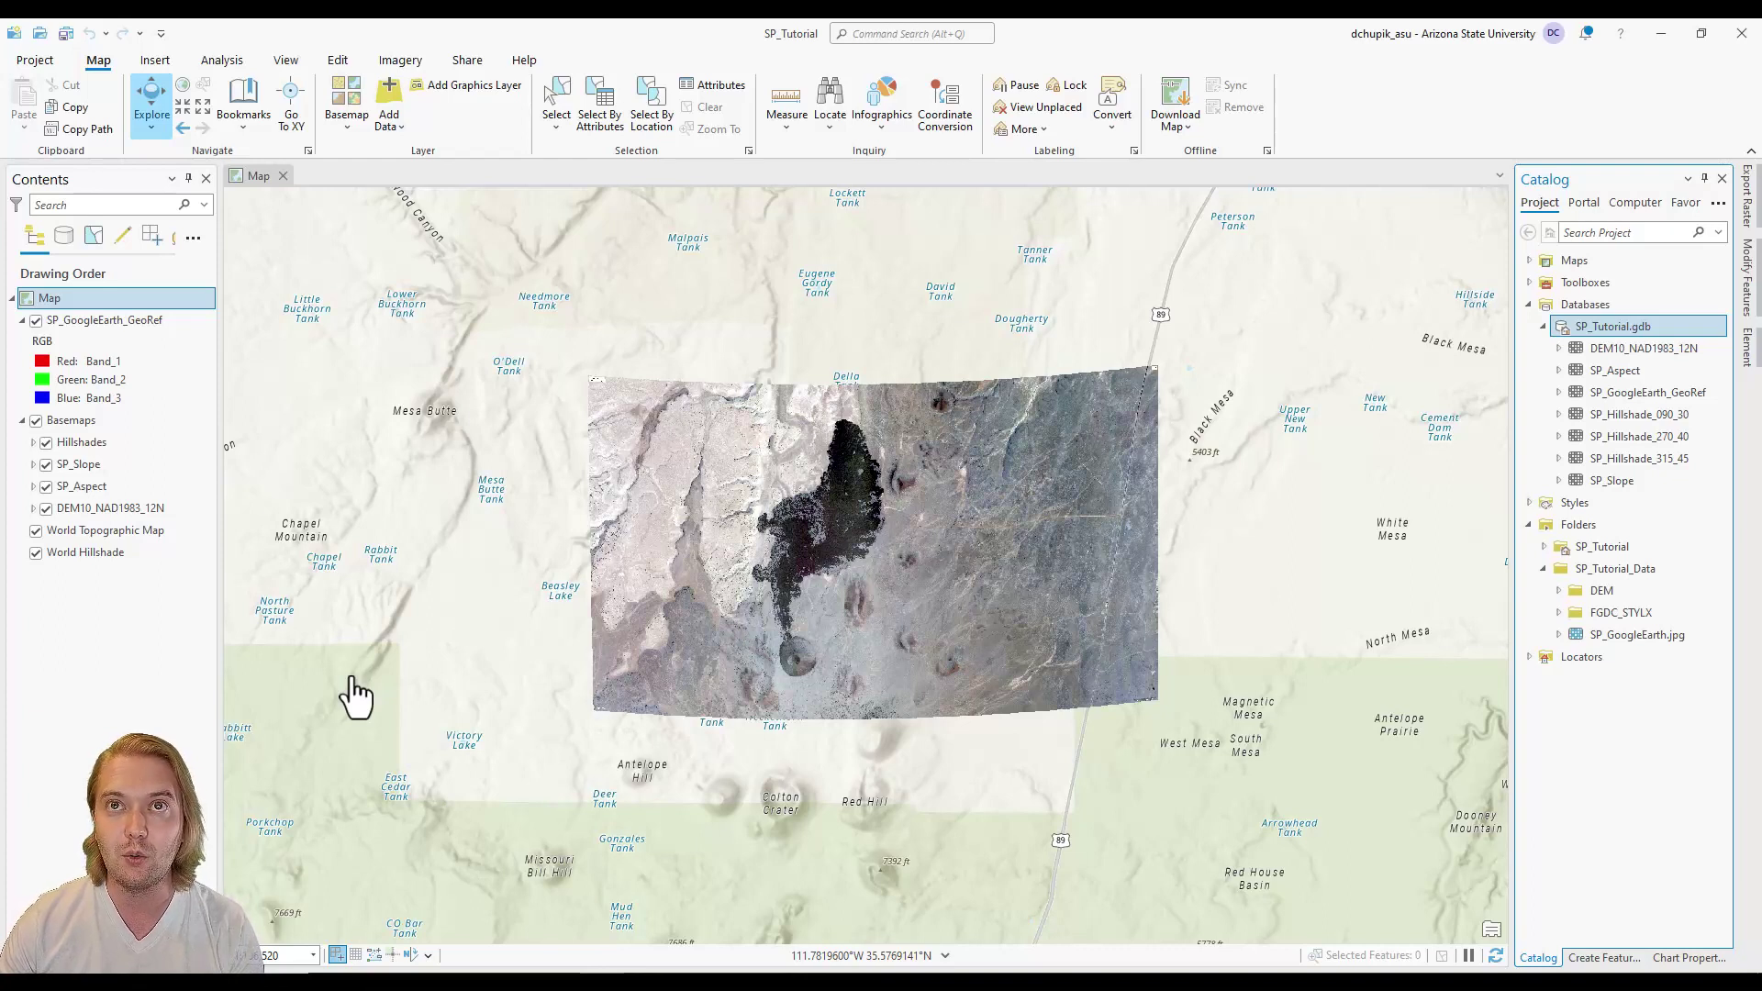
# Run Clip Raster on SP_GoogleEarth_GeoRef with output extent DEM10_NAD1983_12N.
pyautogui.click(900, 34)
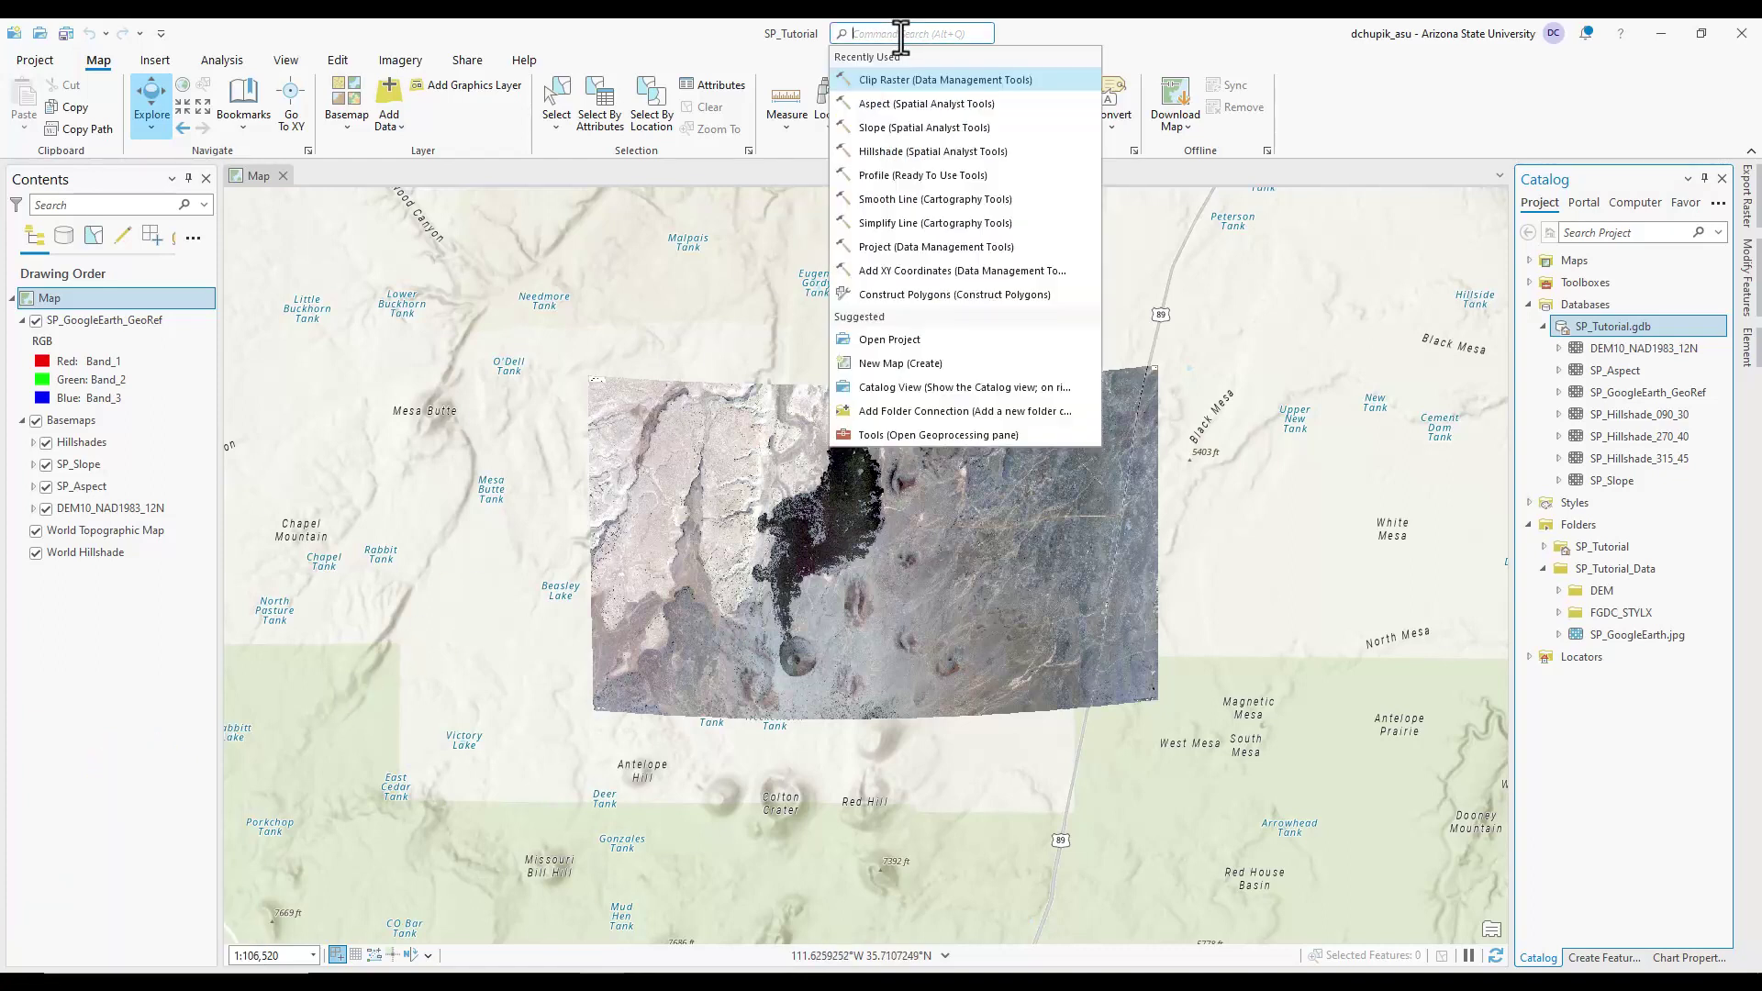
pyautogui.write('clip raster')
pyautogui.click(1049, 84)
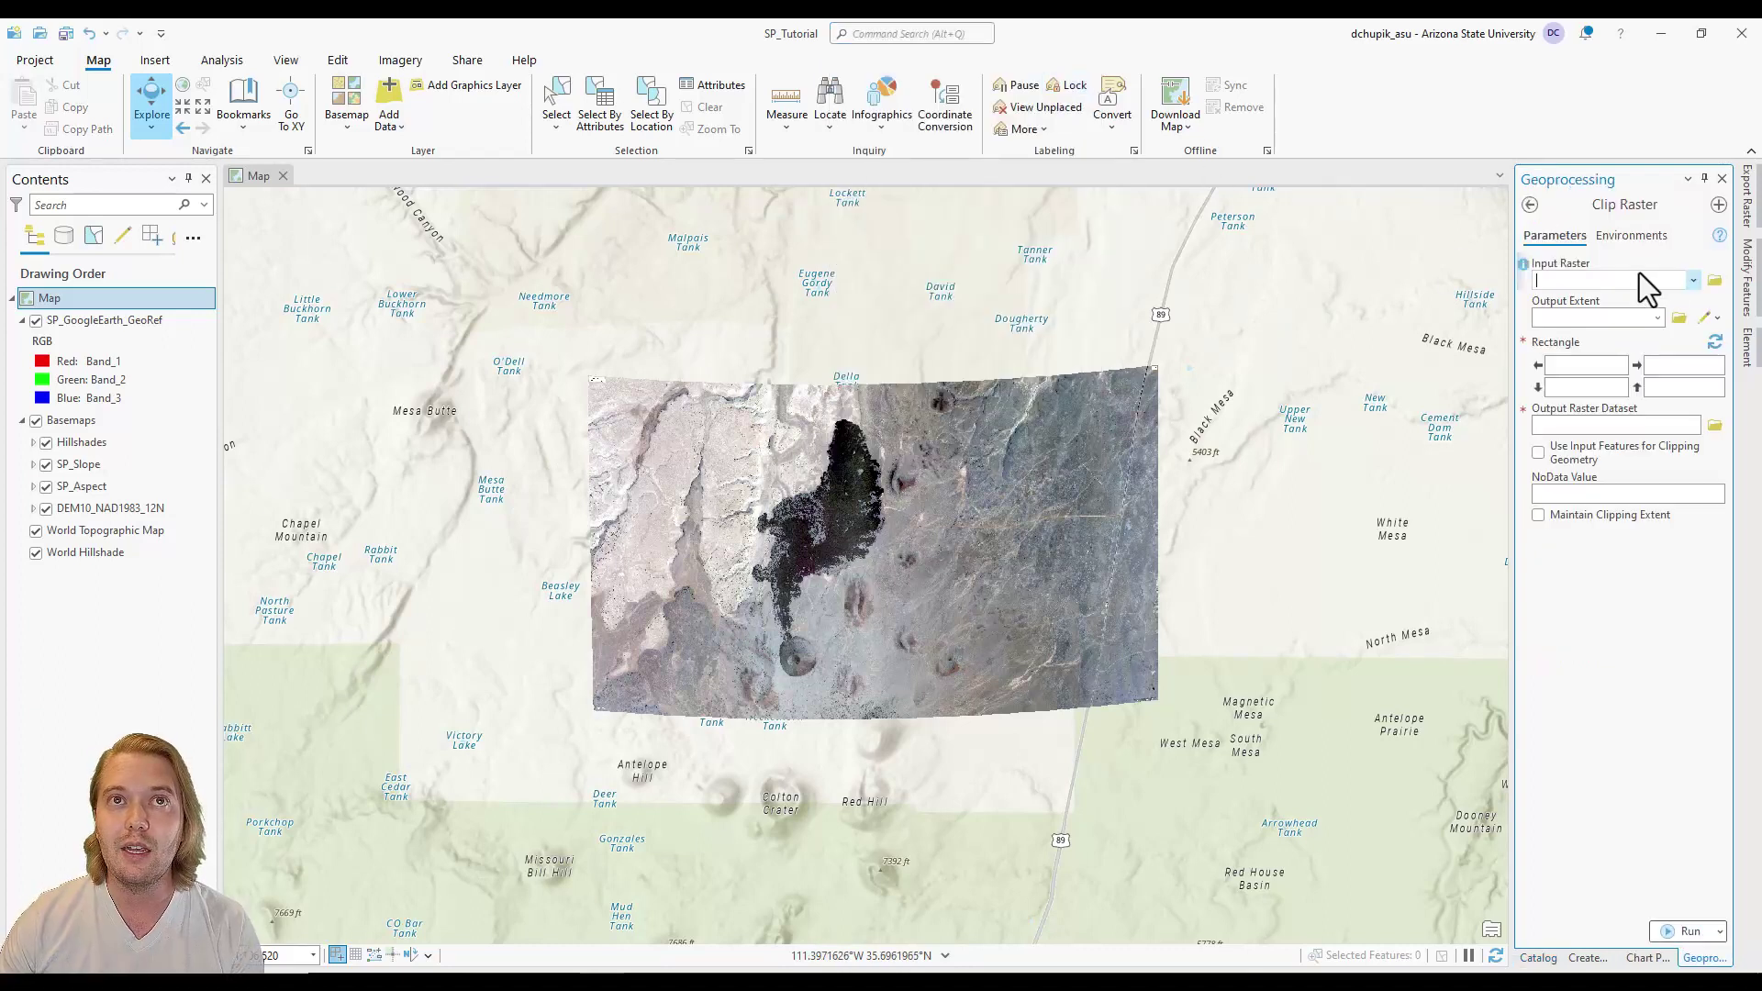
pyautogui.click(1701, 282)
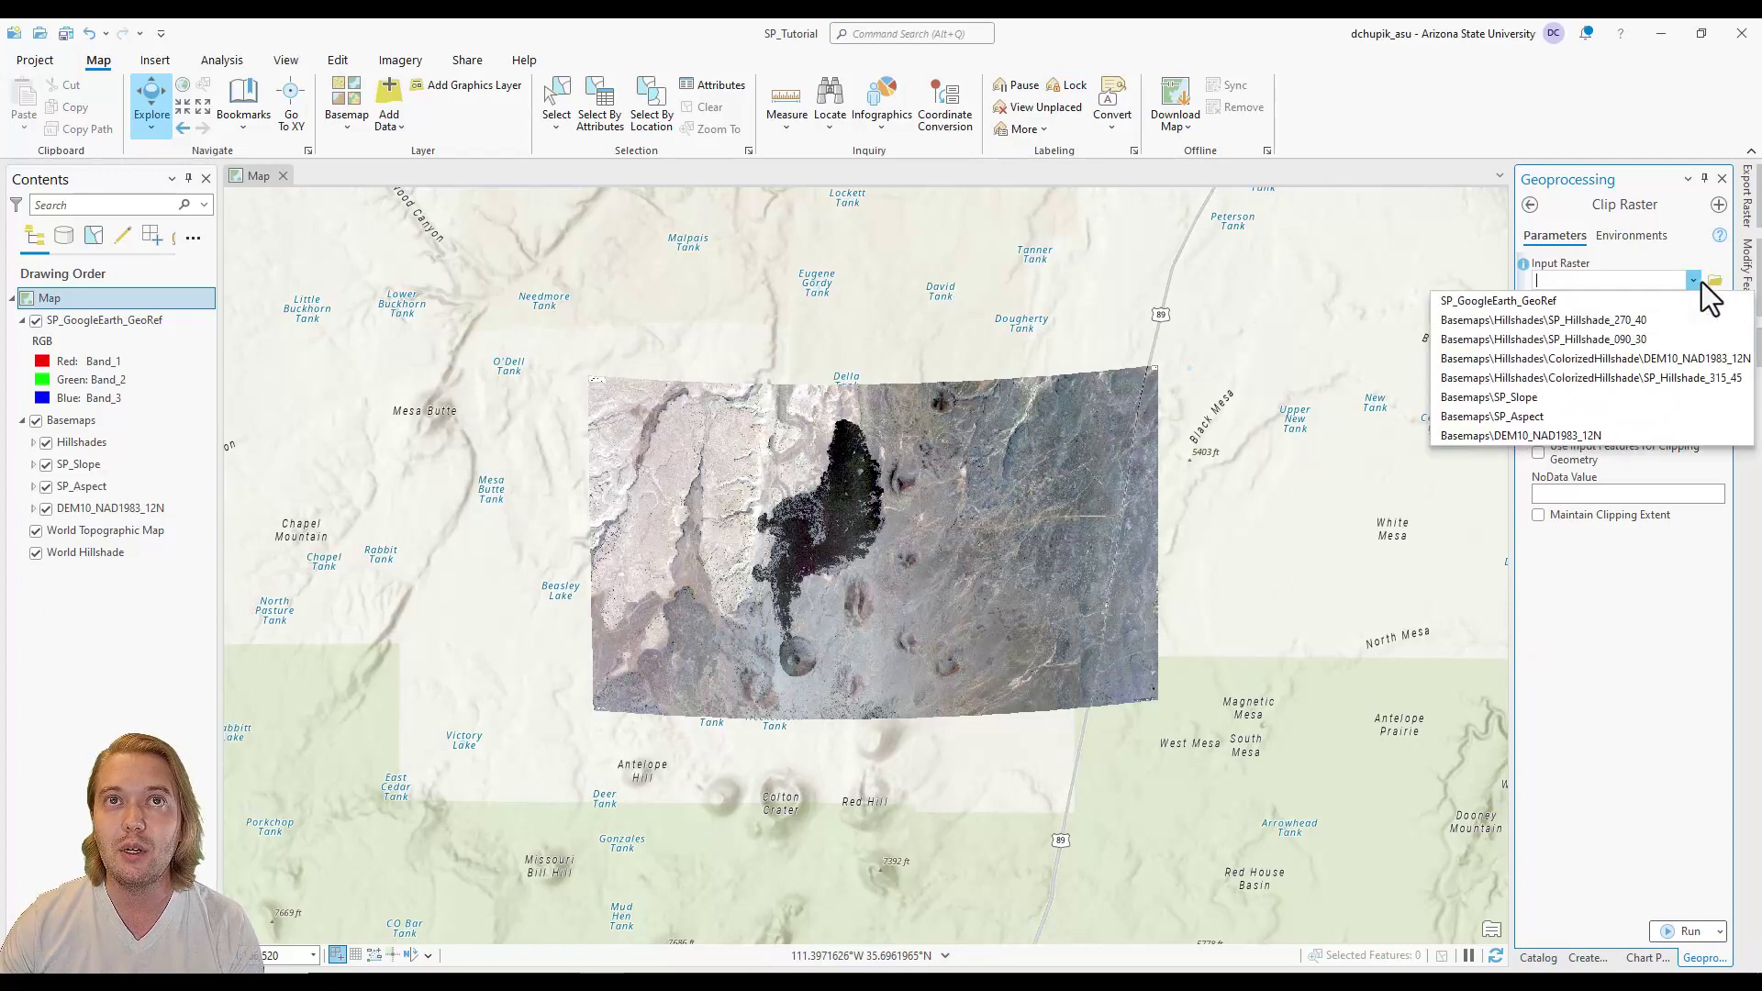
pyautogui.click(1631, 301)
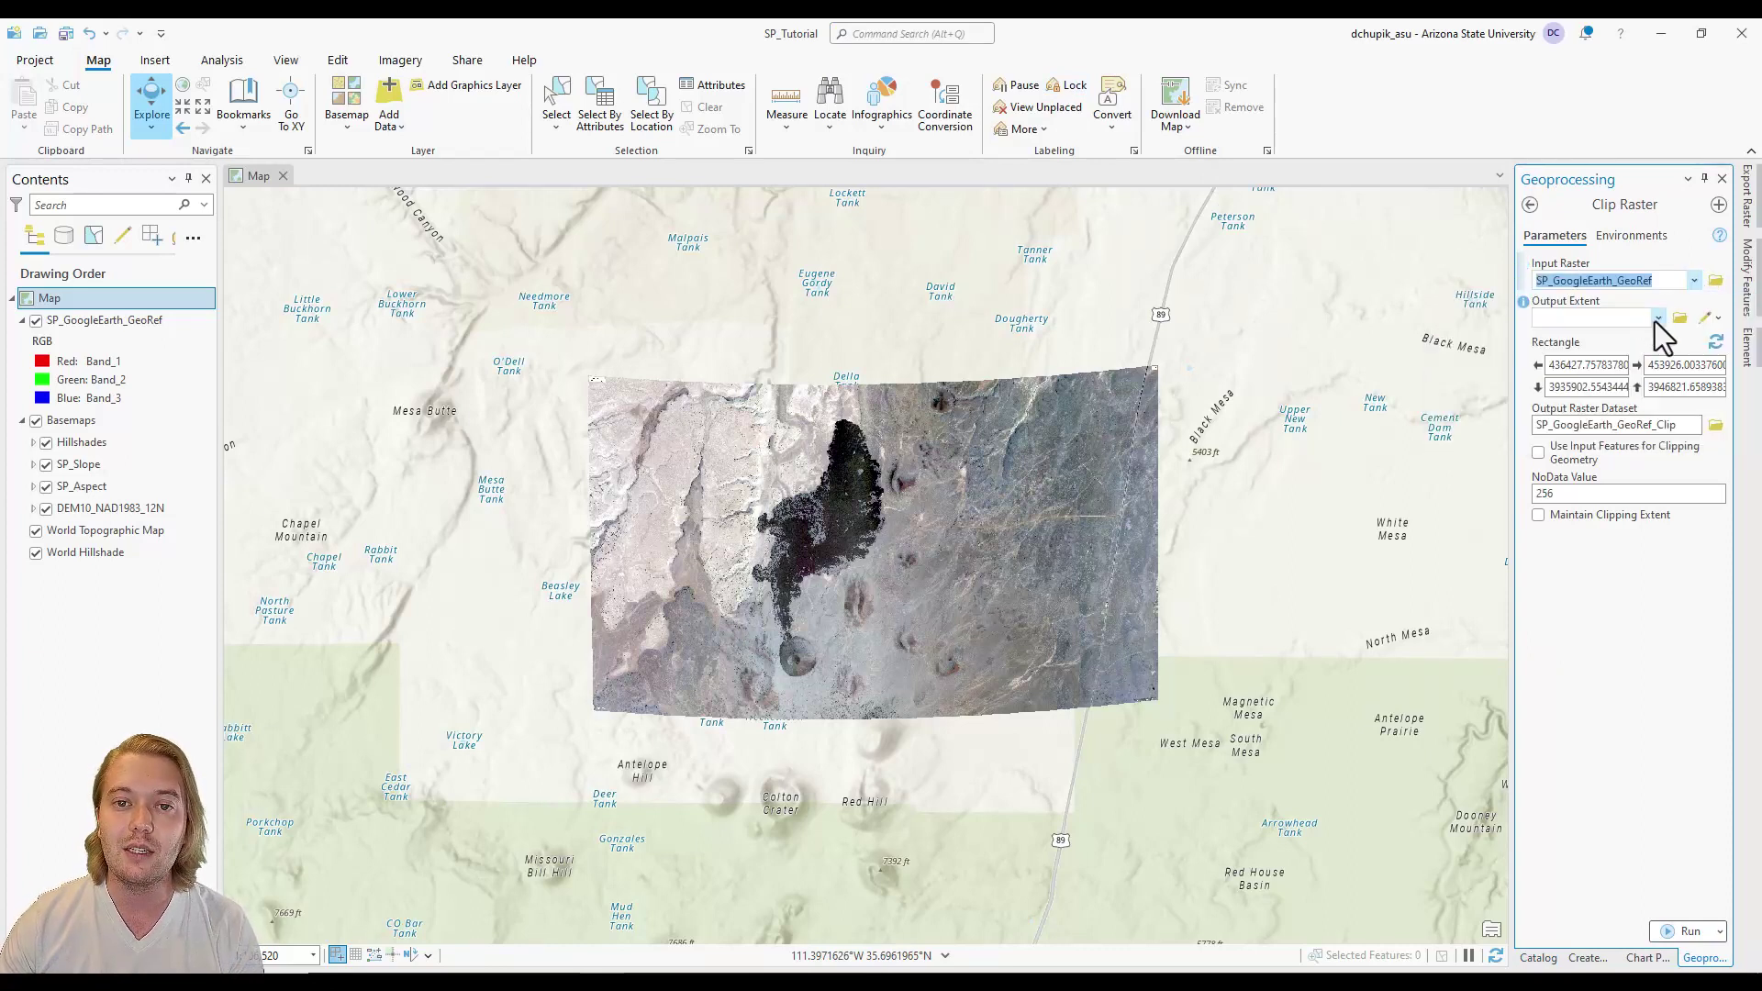
pyautogui.click(1657, 319)
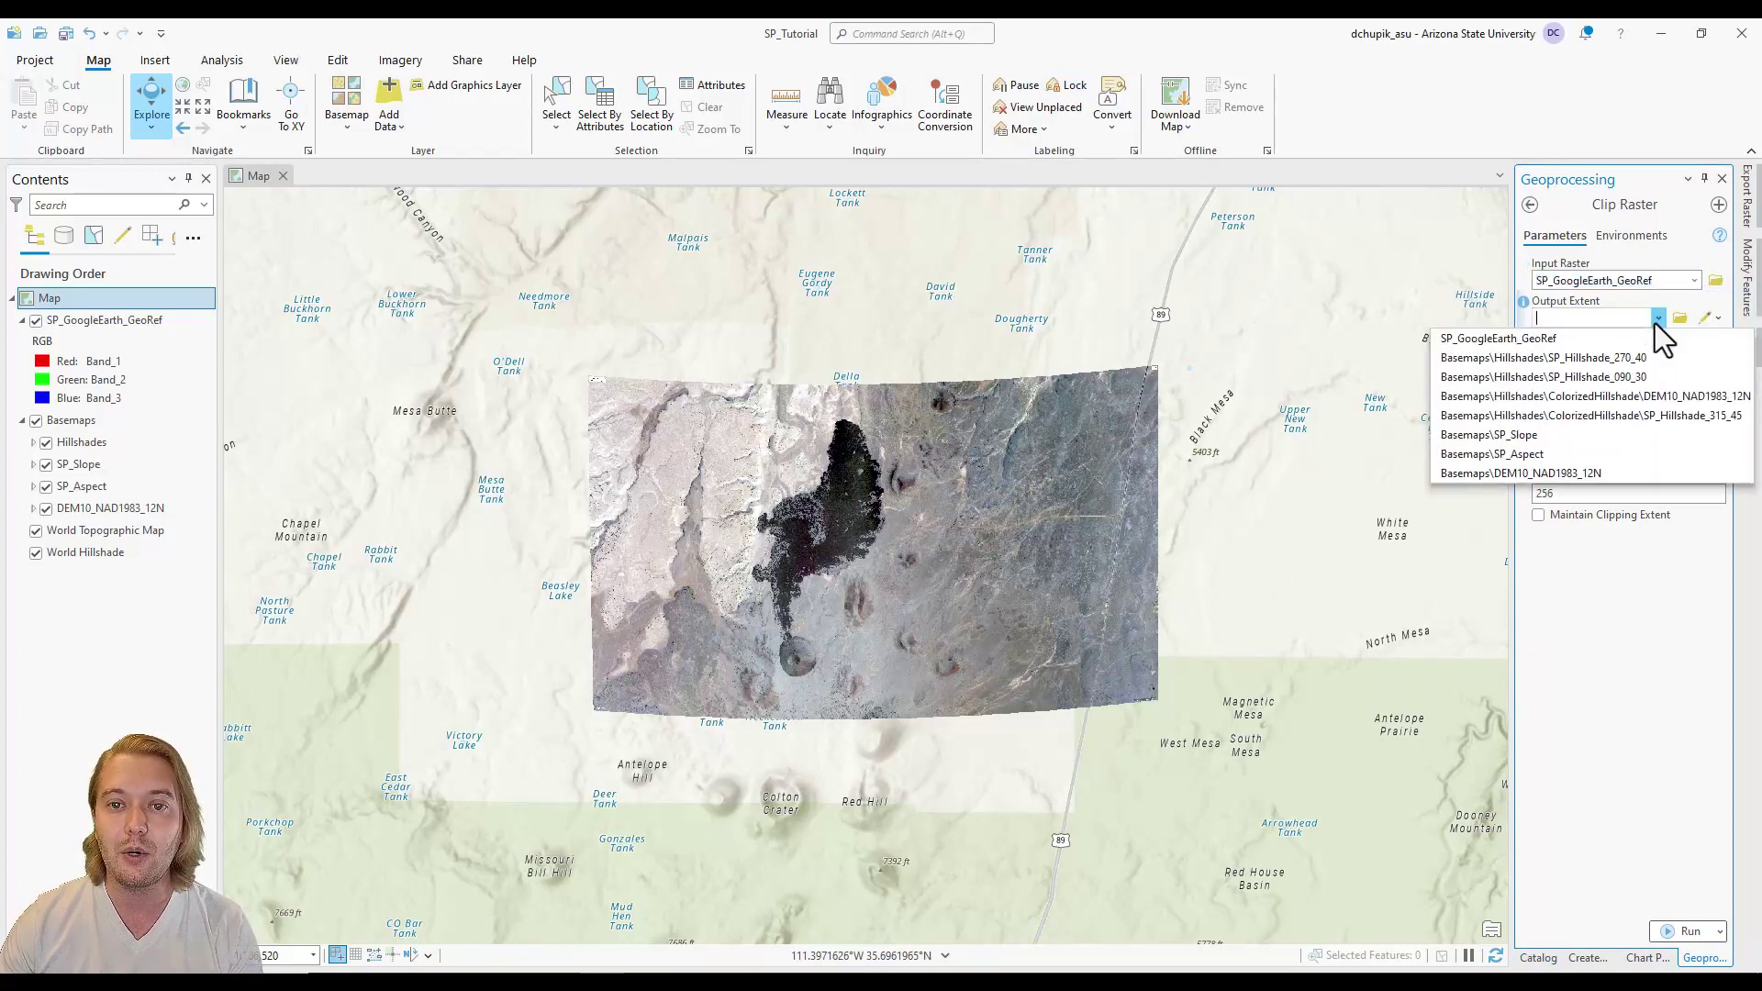
pyautogui.click(1609, 470)
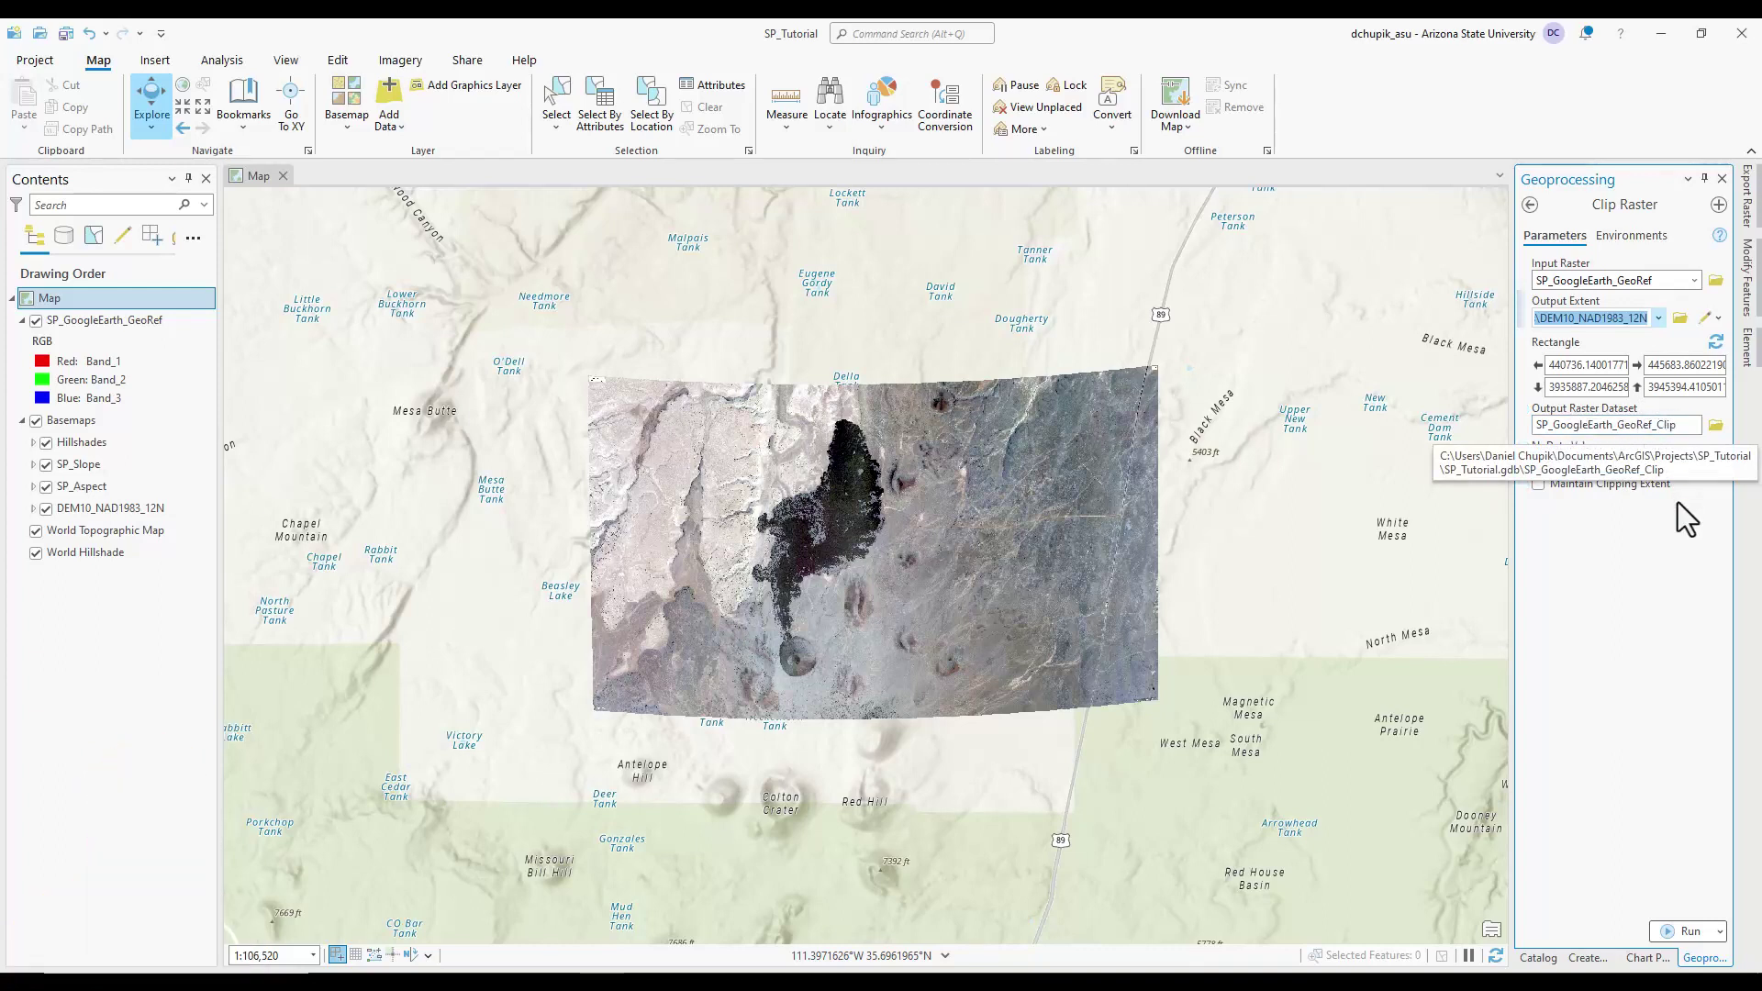
pyautogui.click(1677, 929)
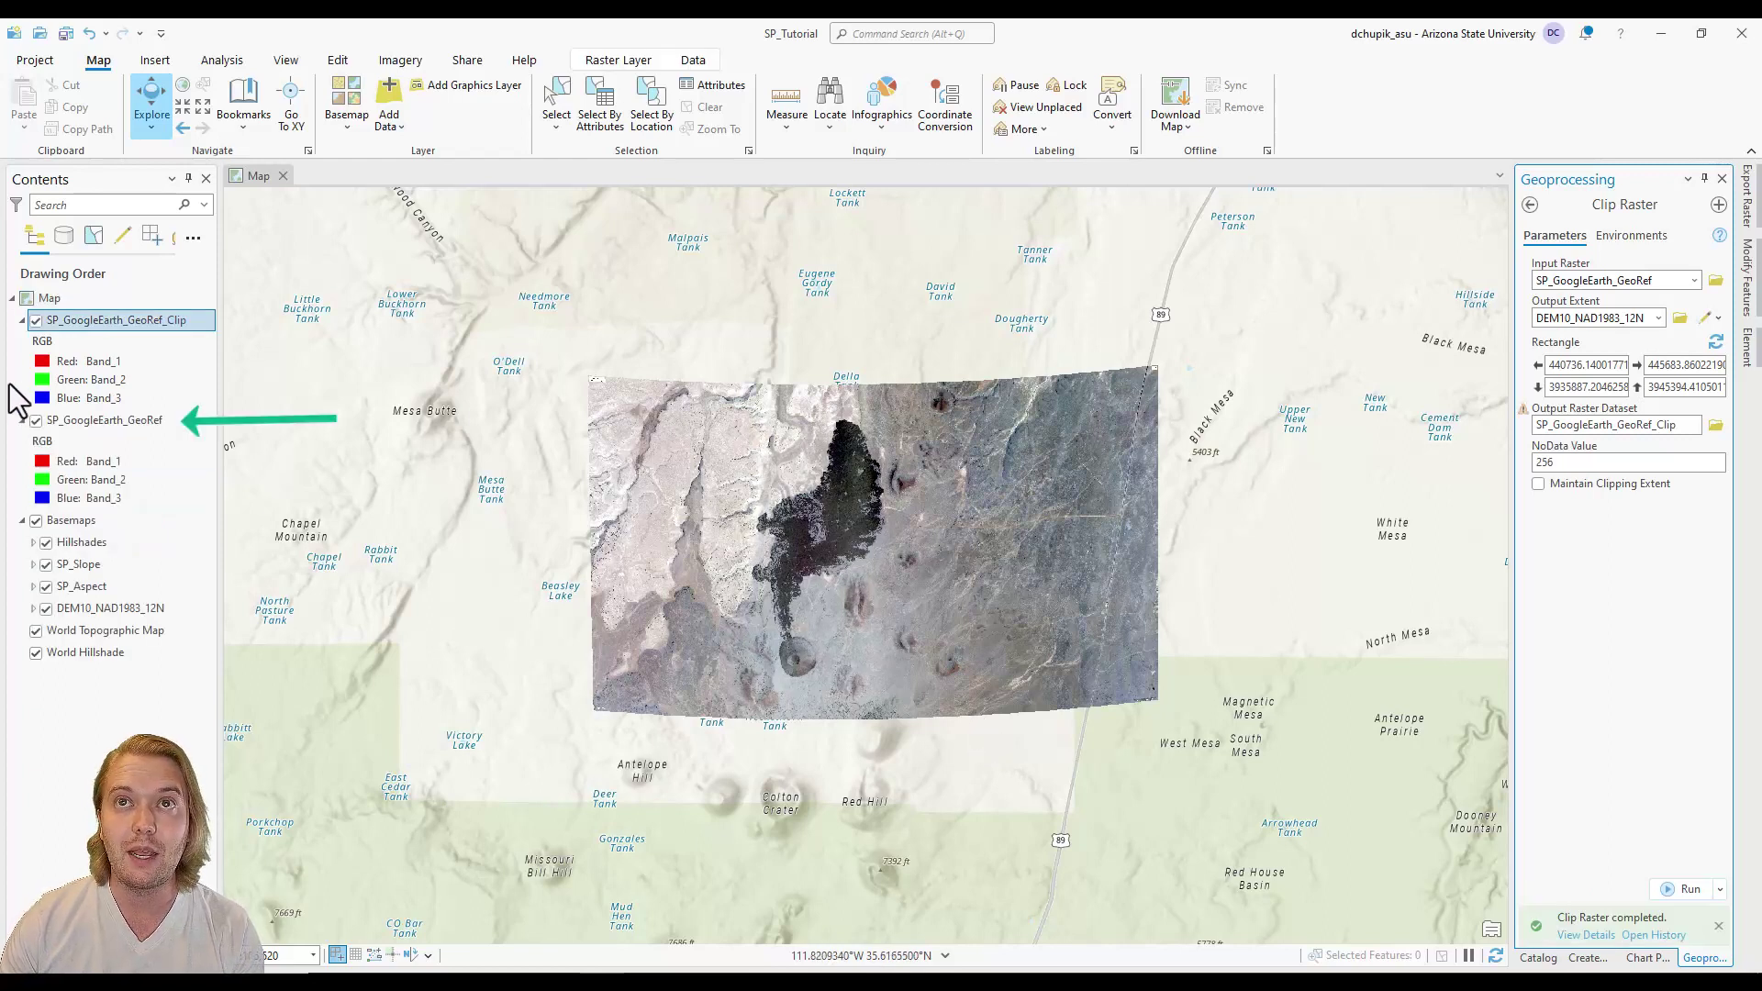
# Toggle the clipped and full georeferenced image layers to compare them.
pyautogui.click(36, 321)
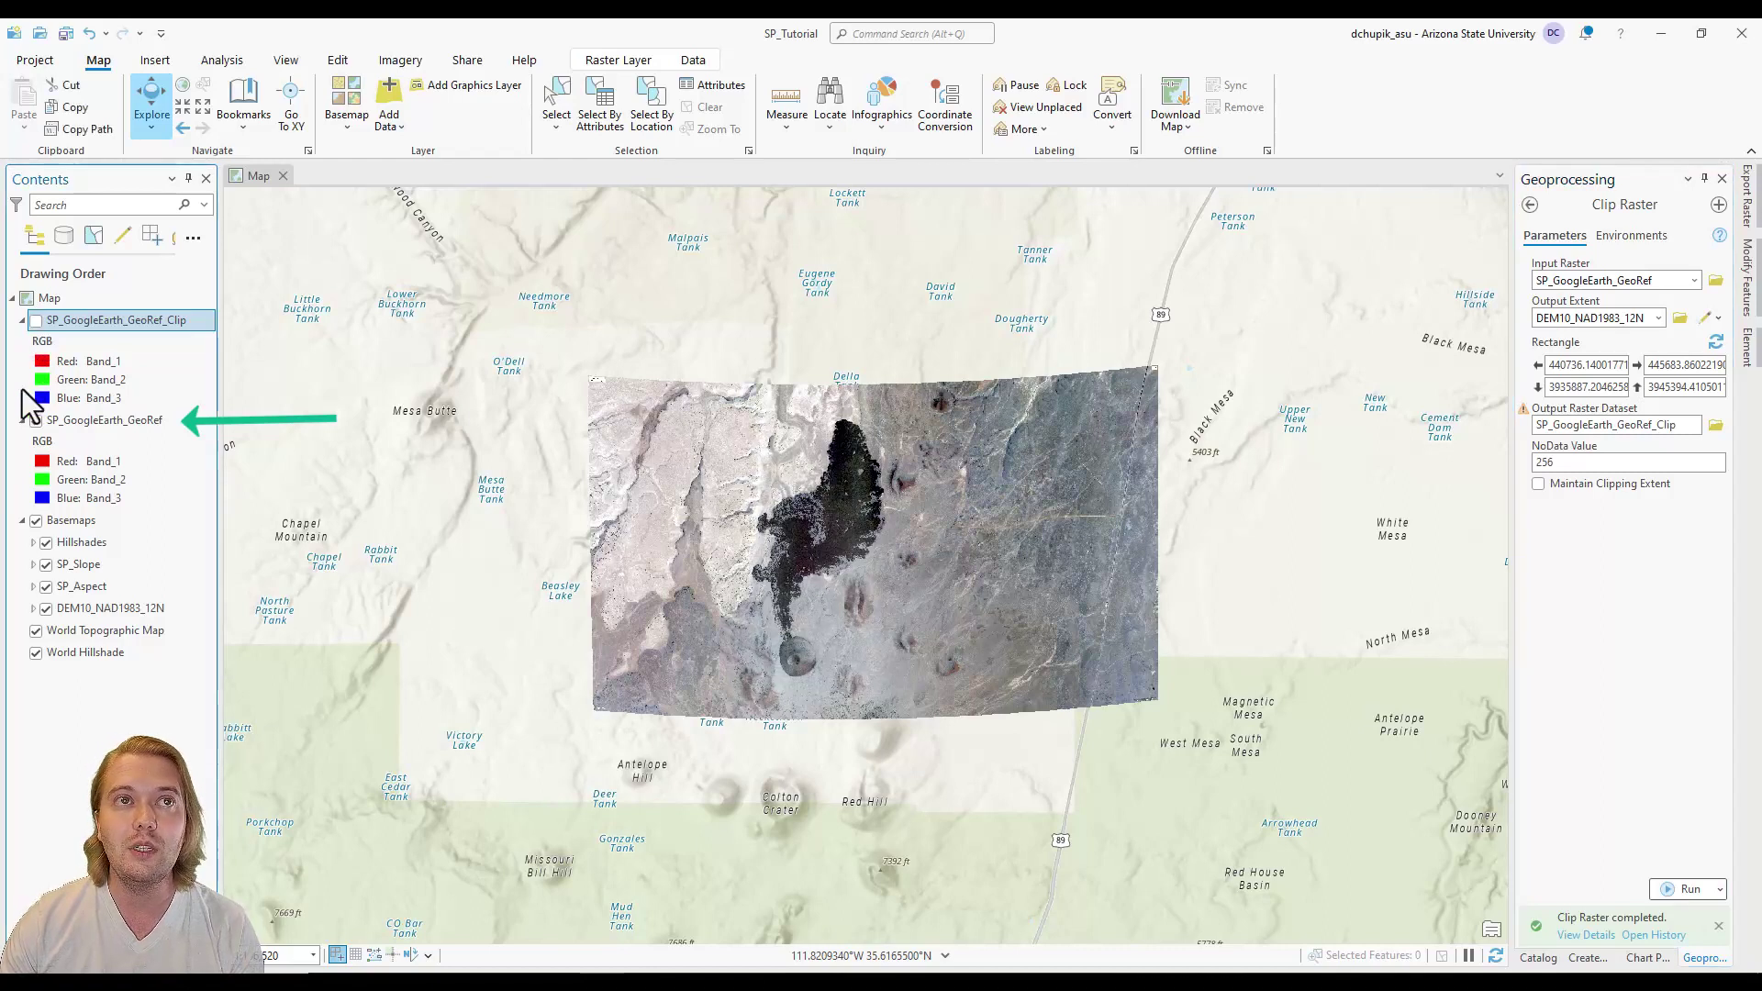
pyautogui.click(35, 420)
pyautogui.click(38, 323)
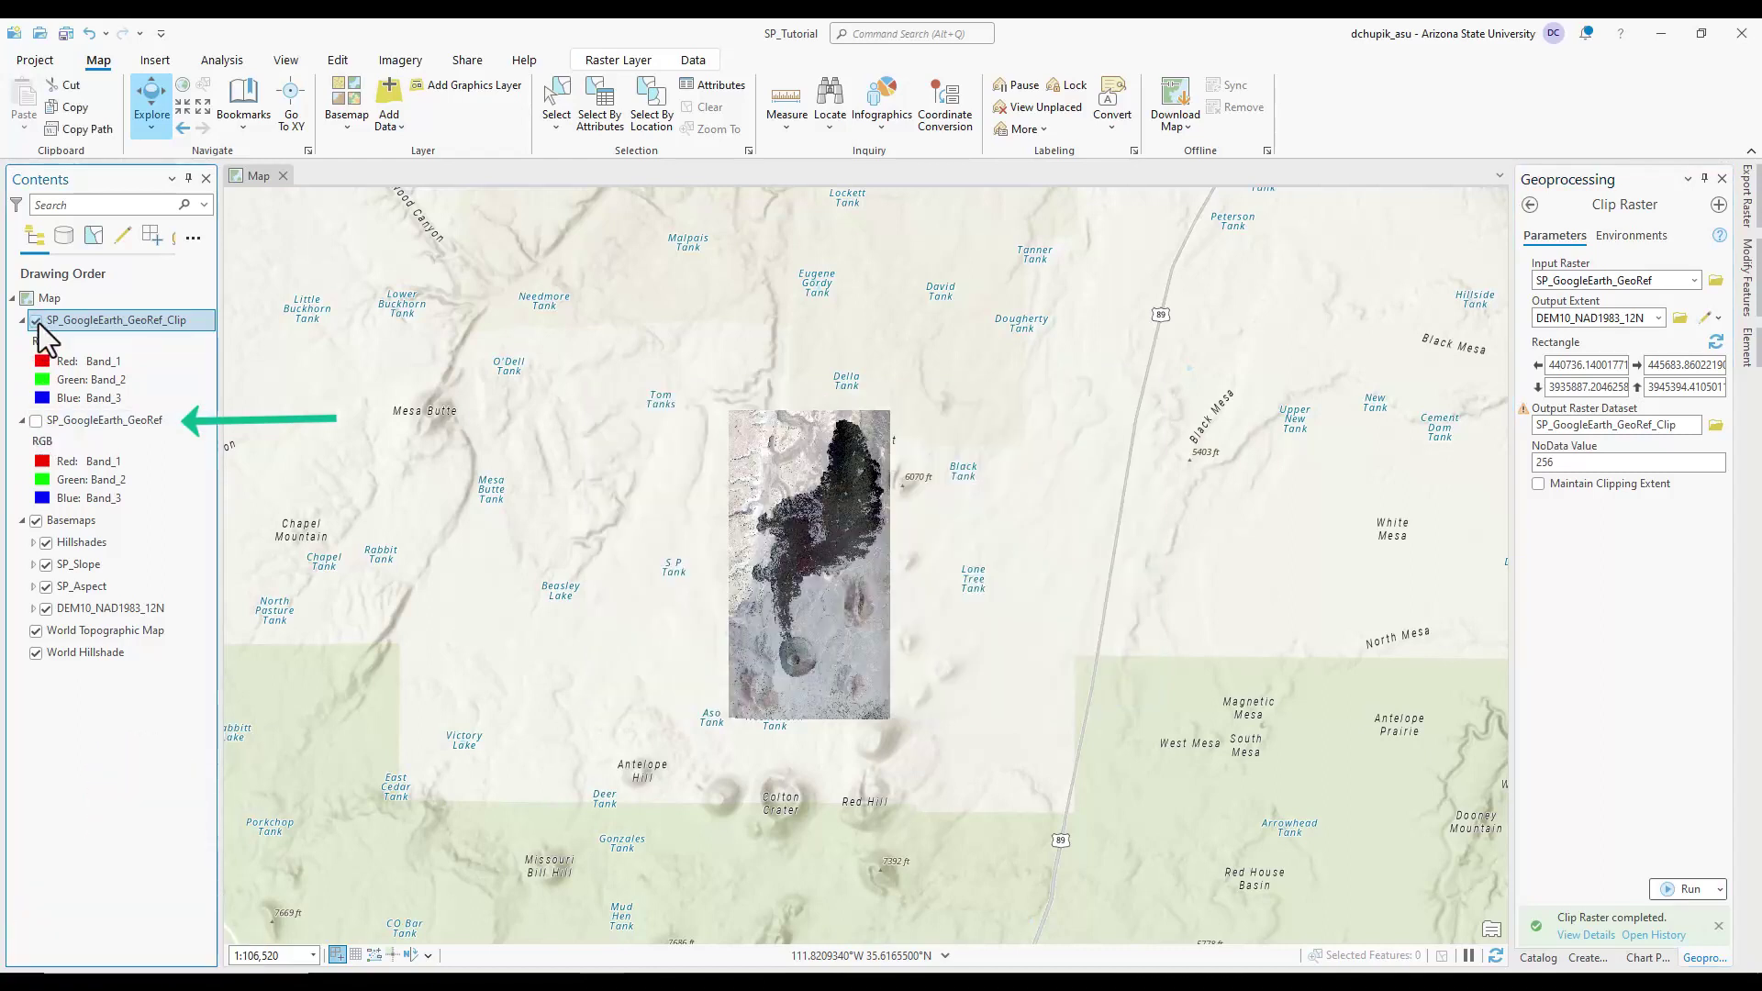
pyautogui.click(38, 323)
pyautogui.click(37, 320)
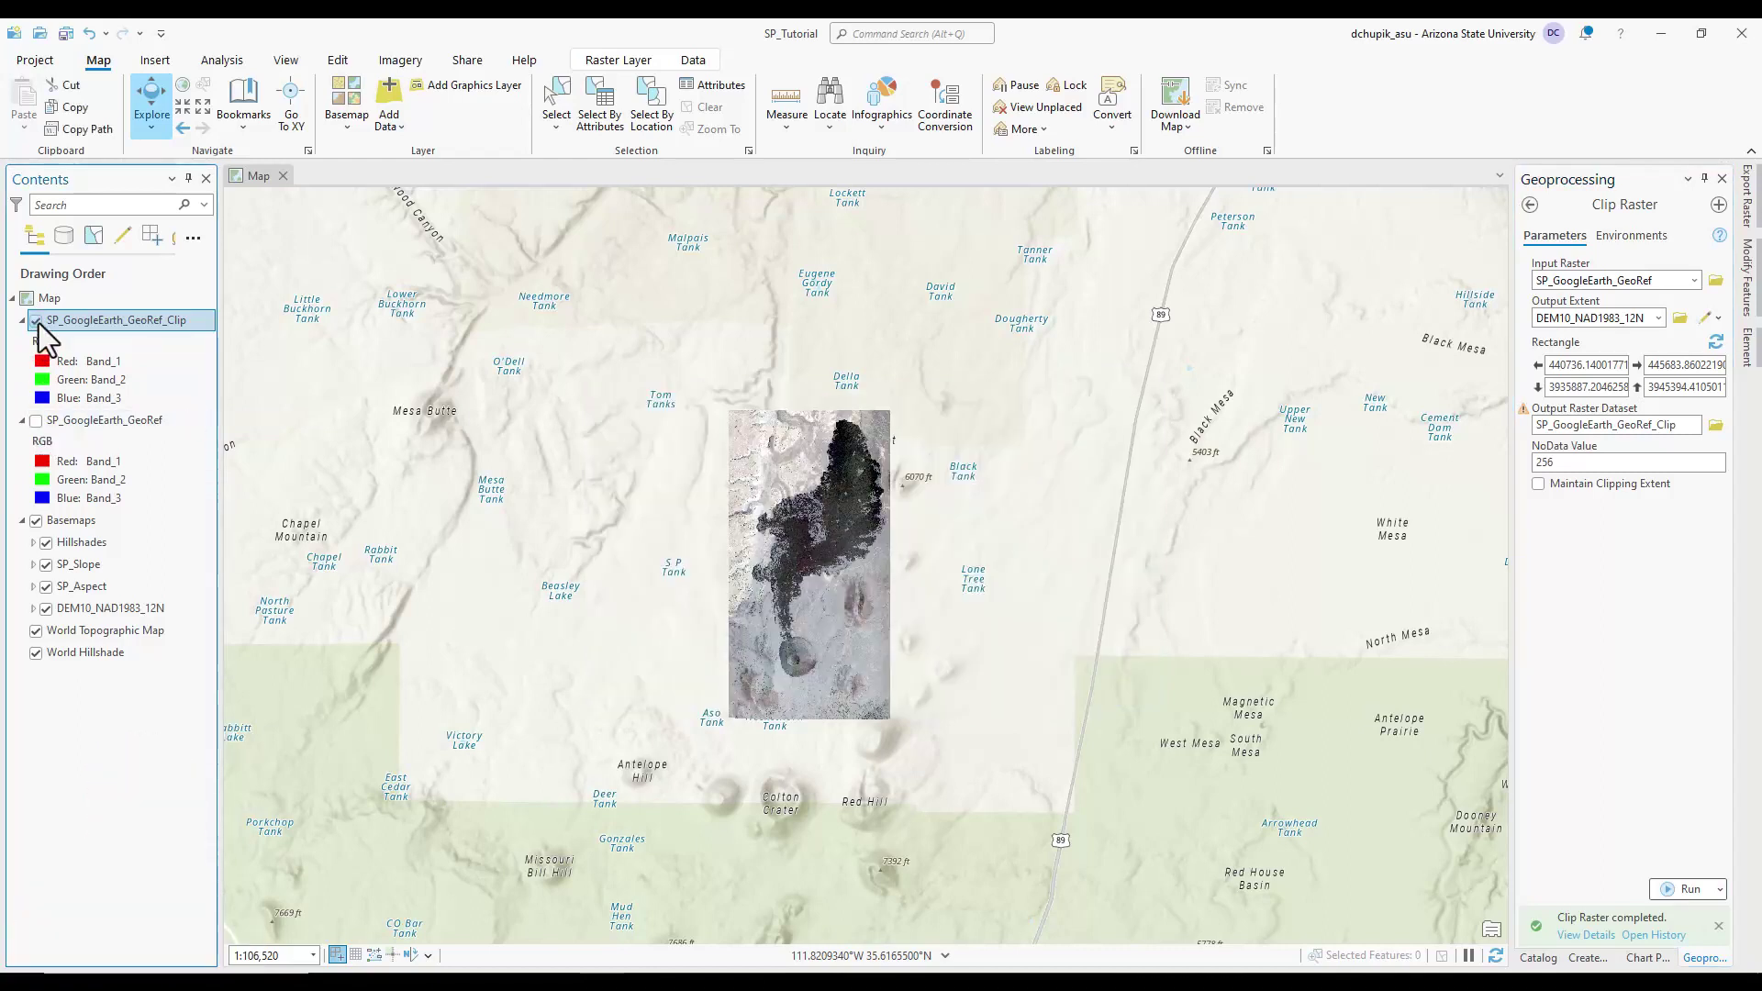
pyautogui.click(36, 420)
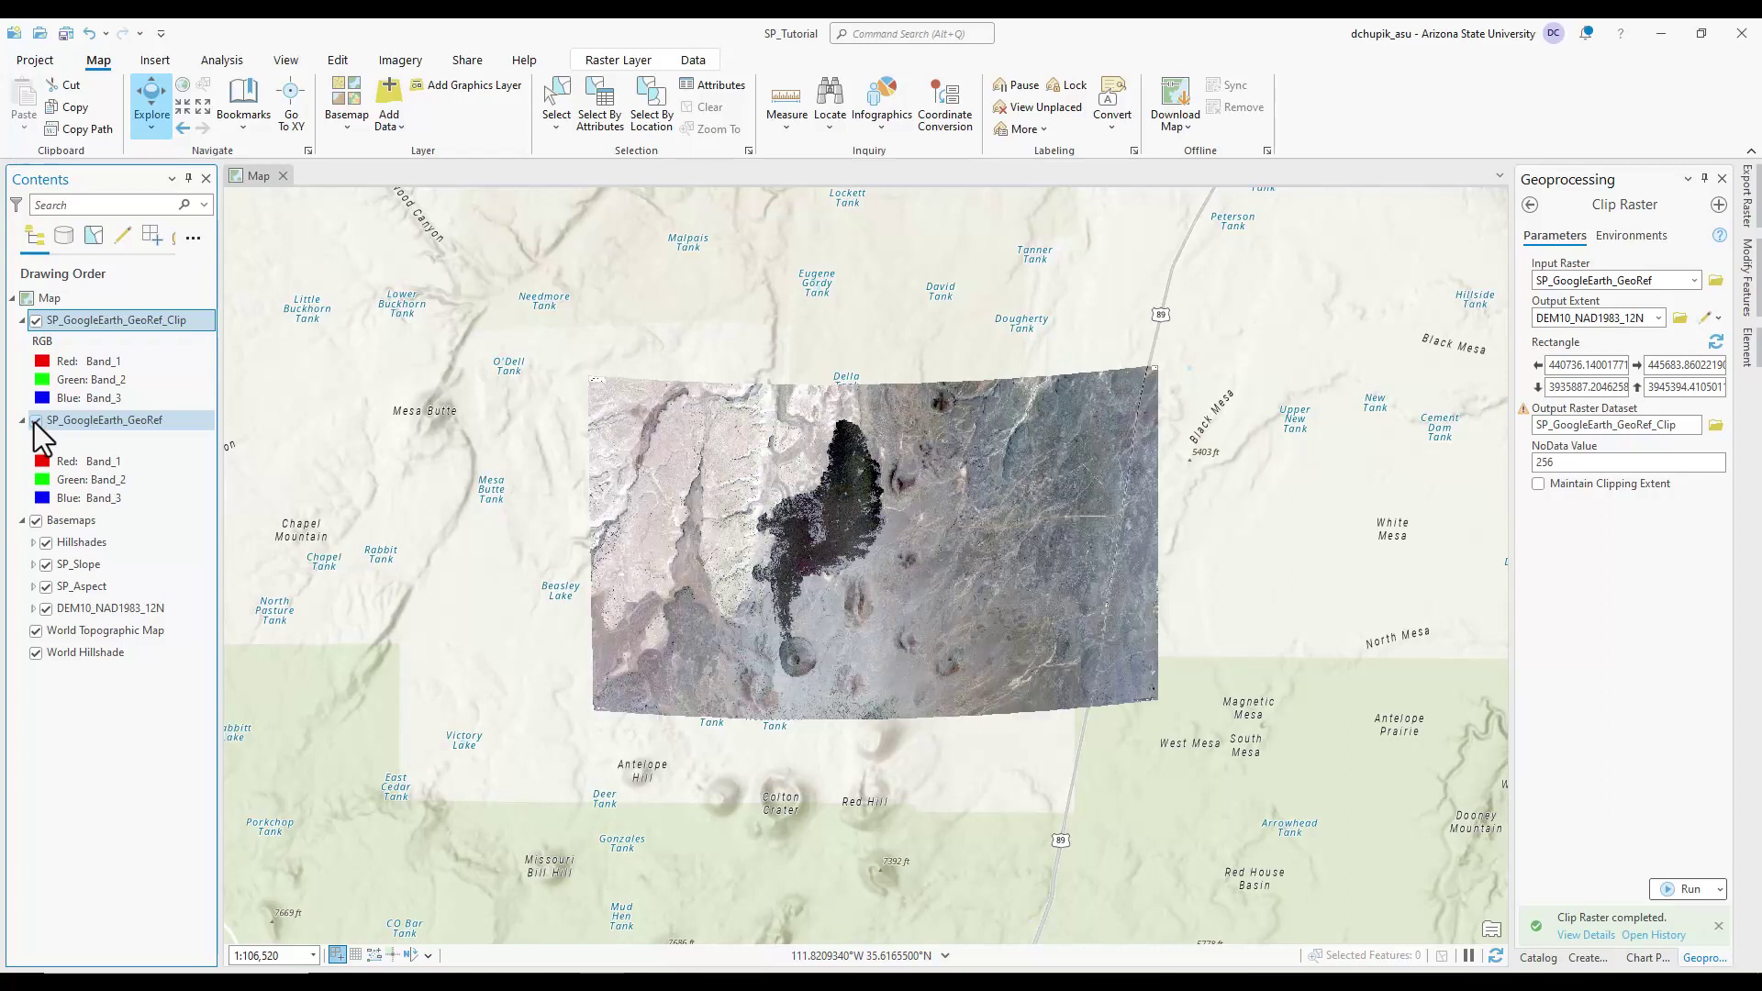
# Remove the unclipped SP_GoogleEarth_GeoRef layer and check the clipped image over the hillshade.
pyautogui.rightClick(147, 446)
pyautogui.click(160, 433)
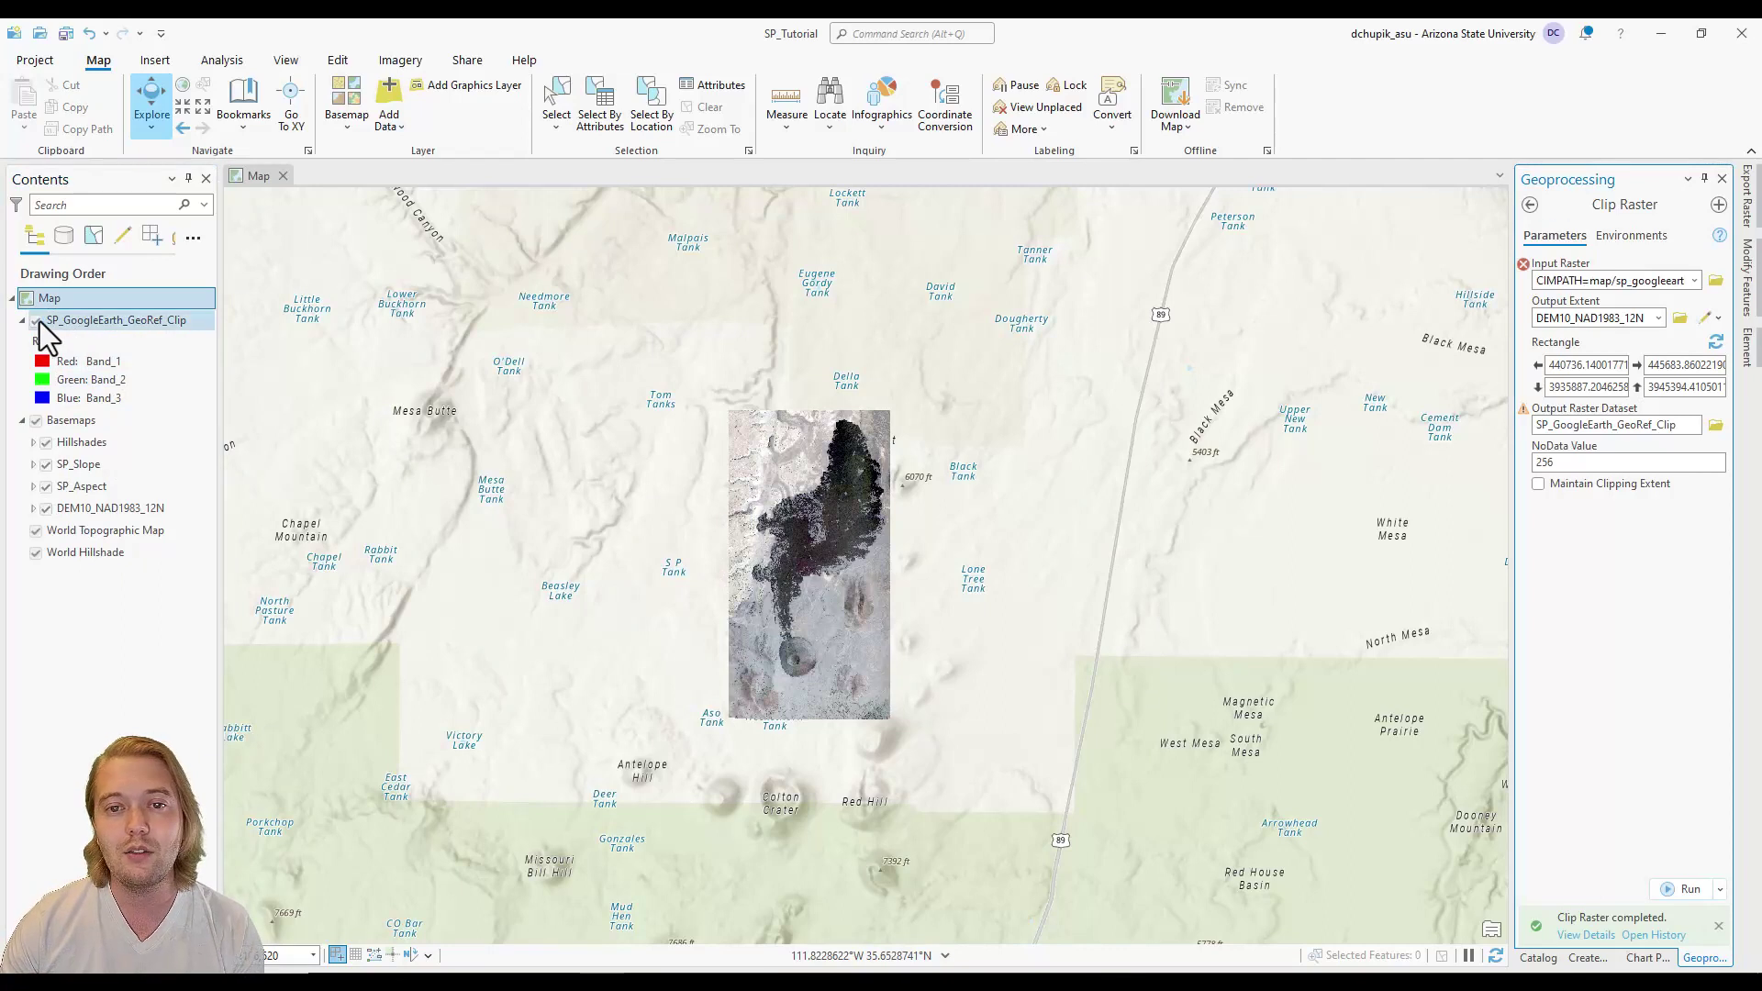
pyautogui.click(37, 323)
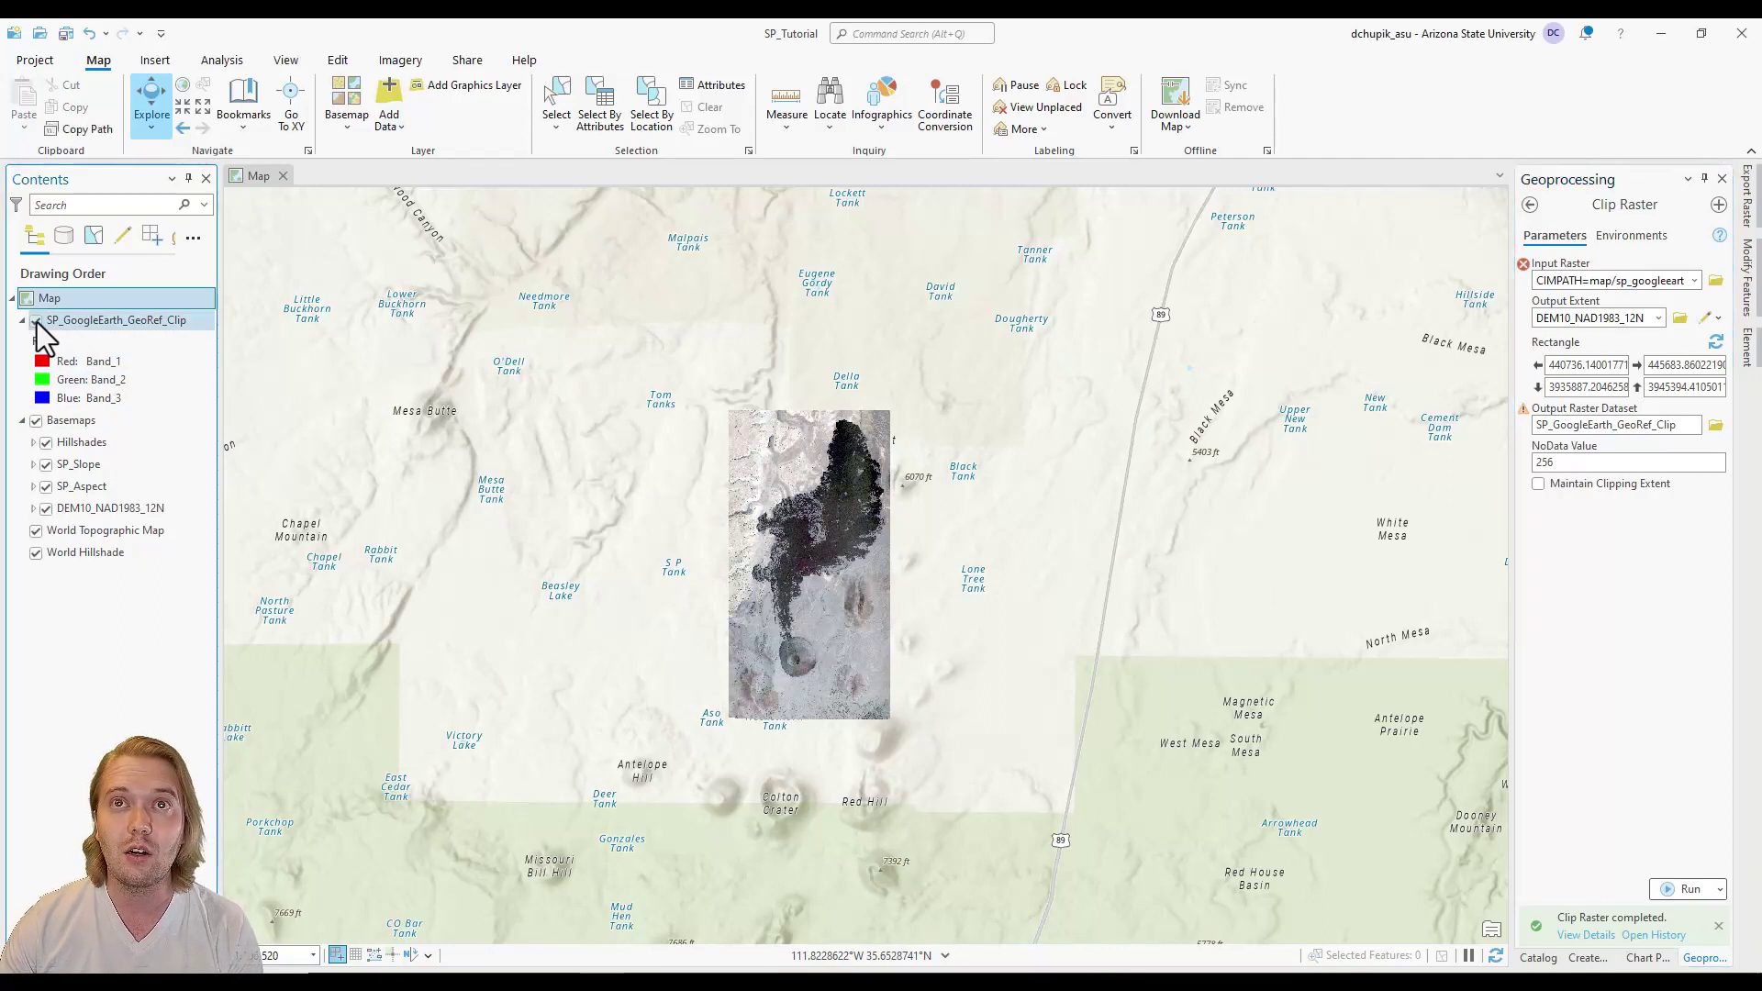
pyautogui.click(37, 322)
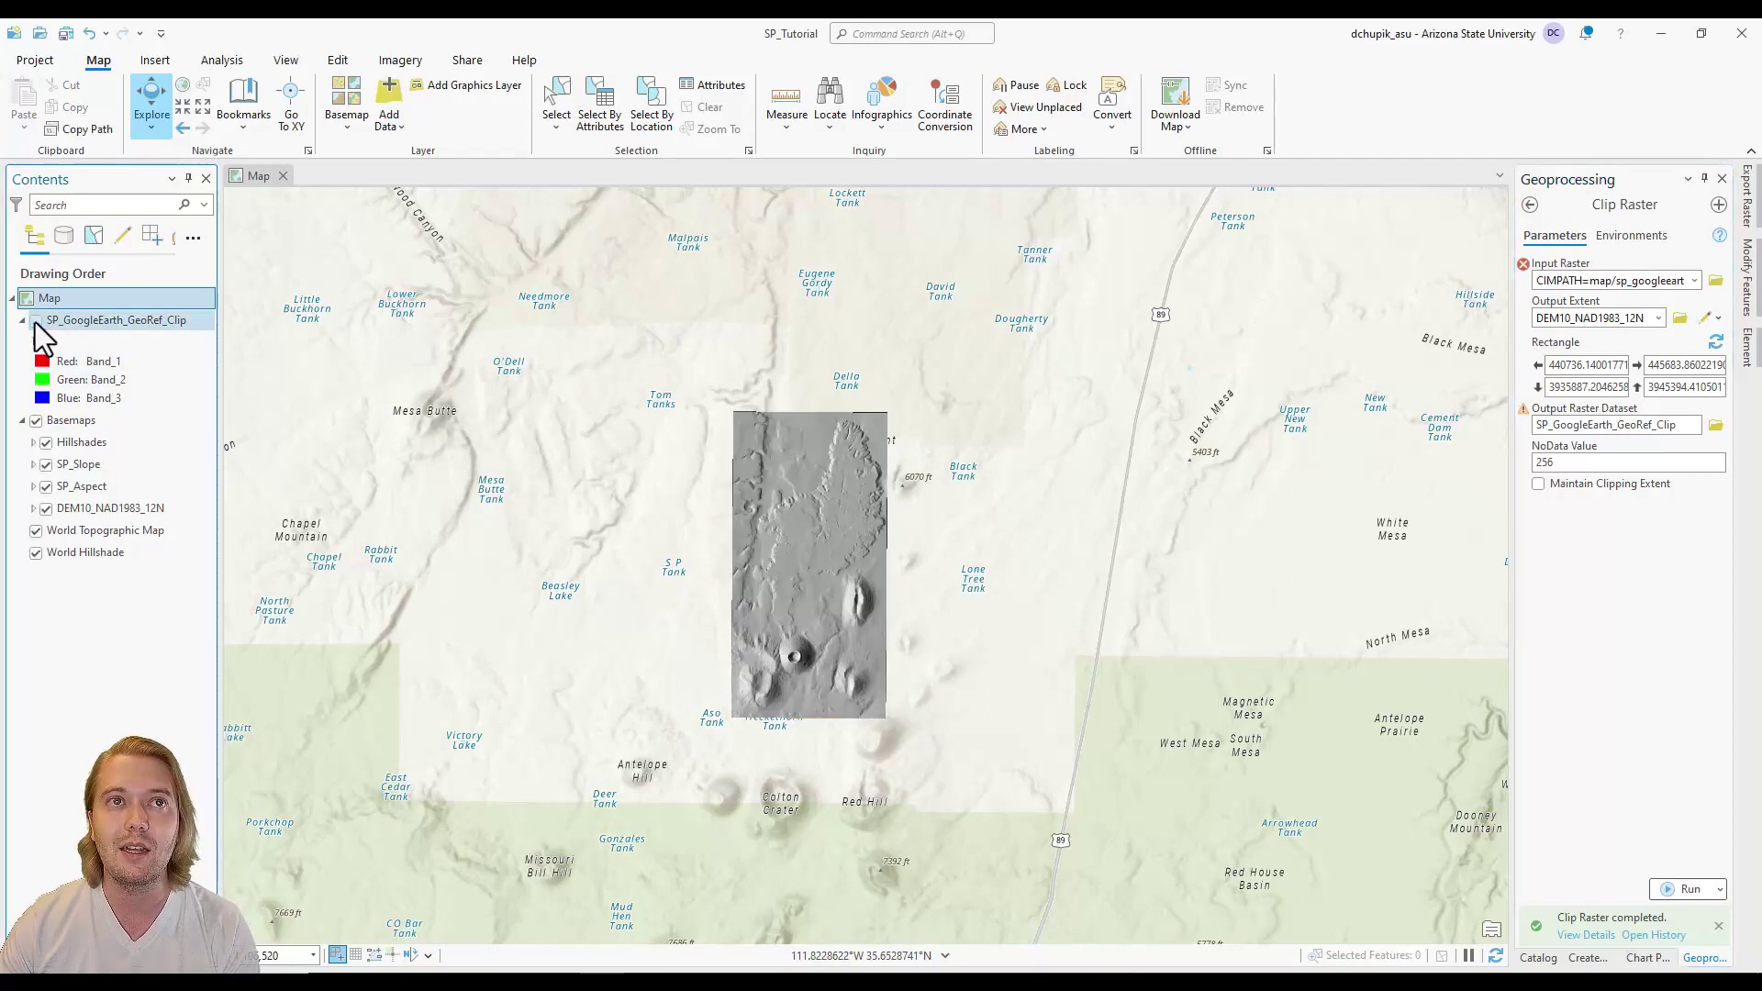
pyautogui.click(36, 322)
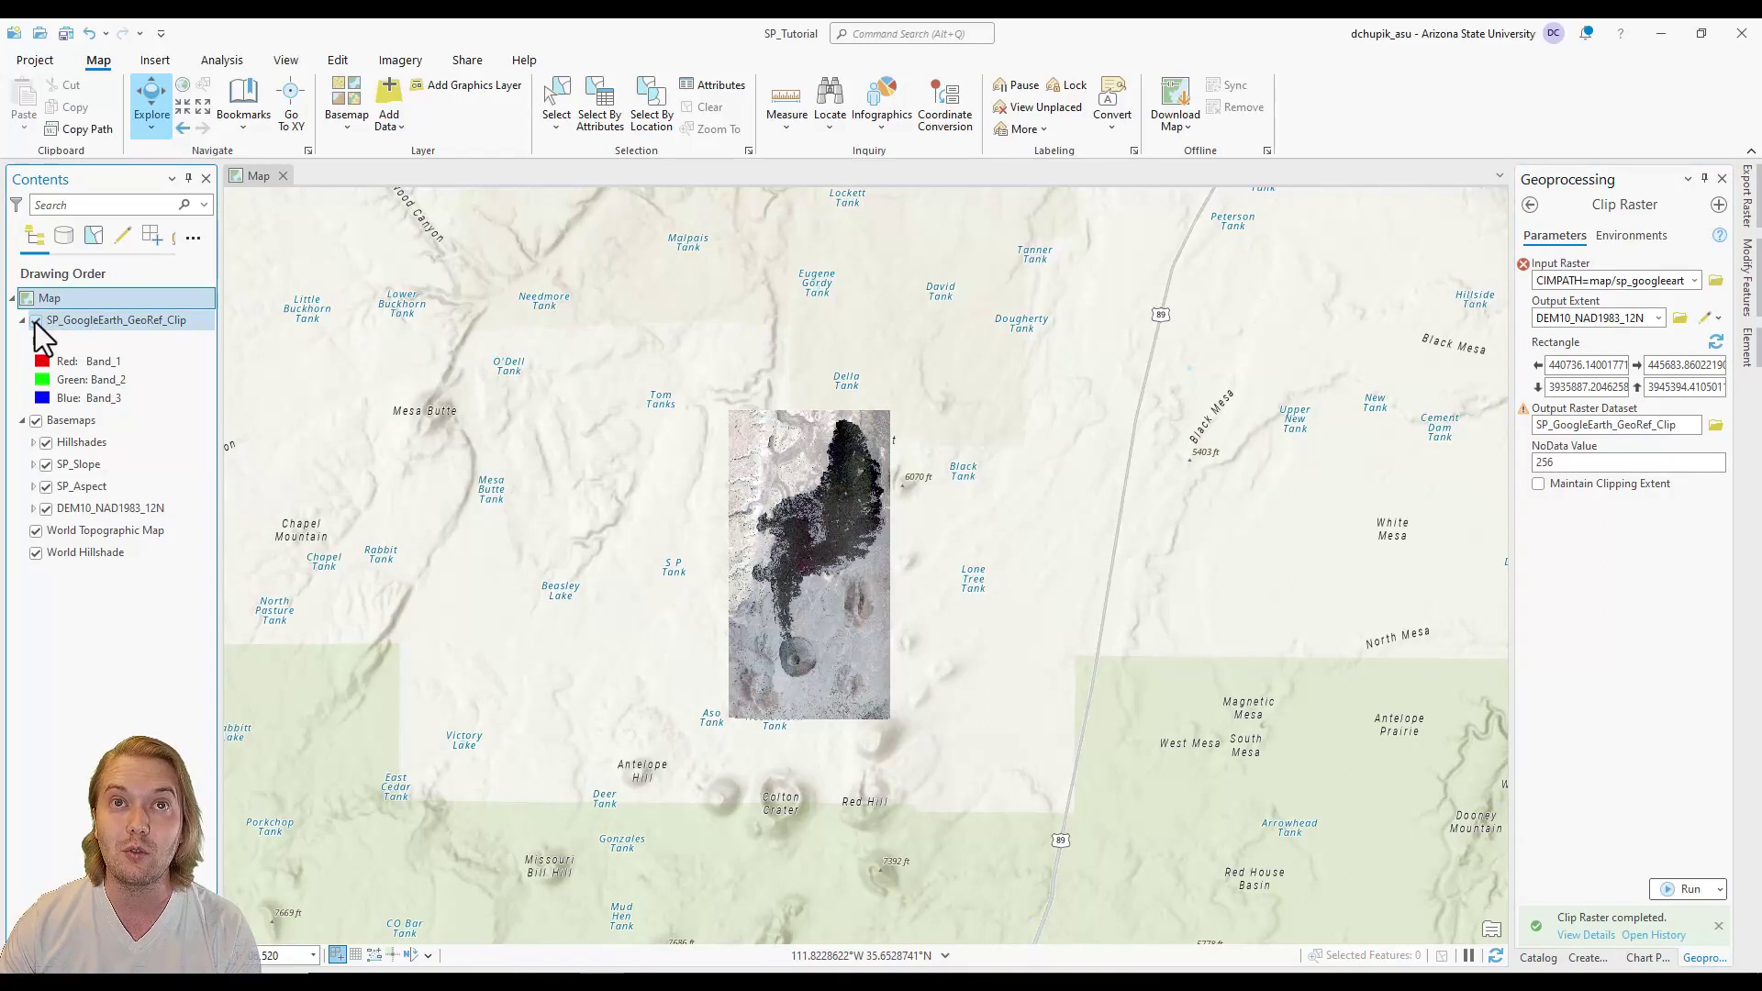
# Move SP_GoogleEarth_GeoRef_Clip into the Basemaps group and compare it with the hillshade.
pyautogui.moveTo(195, 323); pyautogui.dragTo(98, 461)
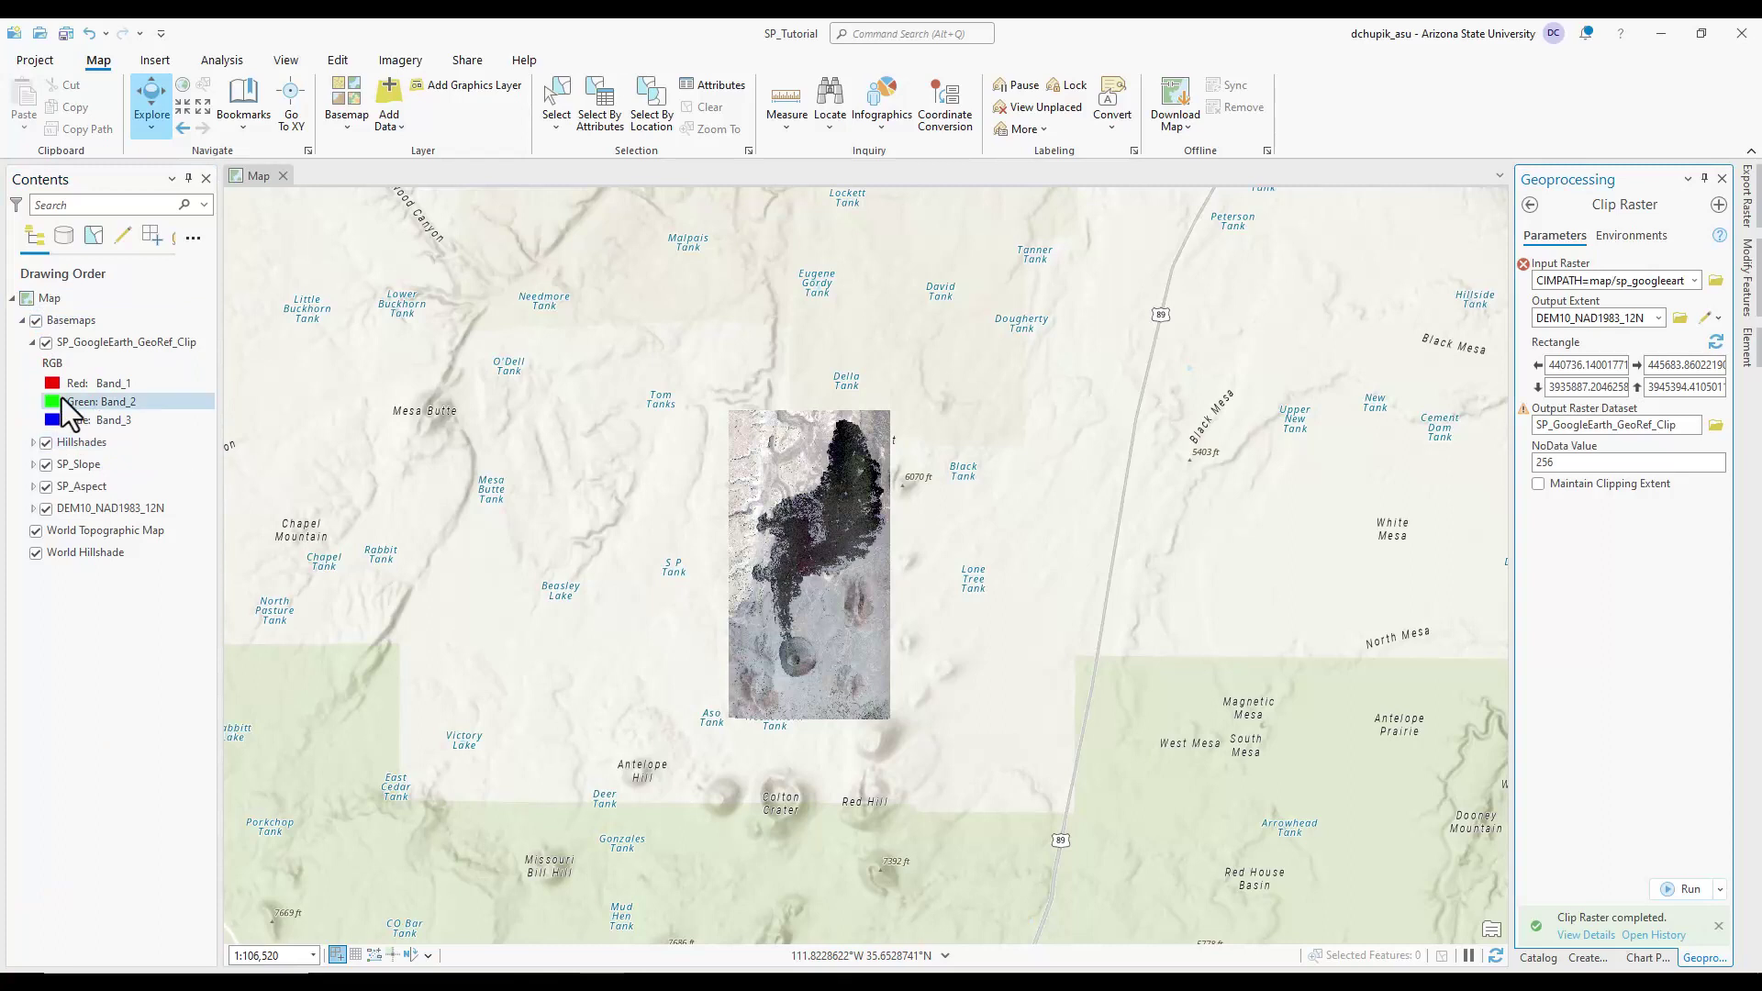
pyautogui.click(33, 342)
pyautogui.scroll(3, 829, 558)
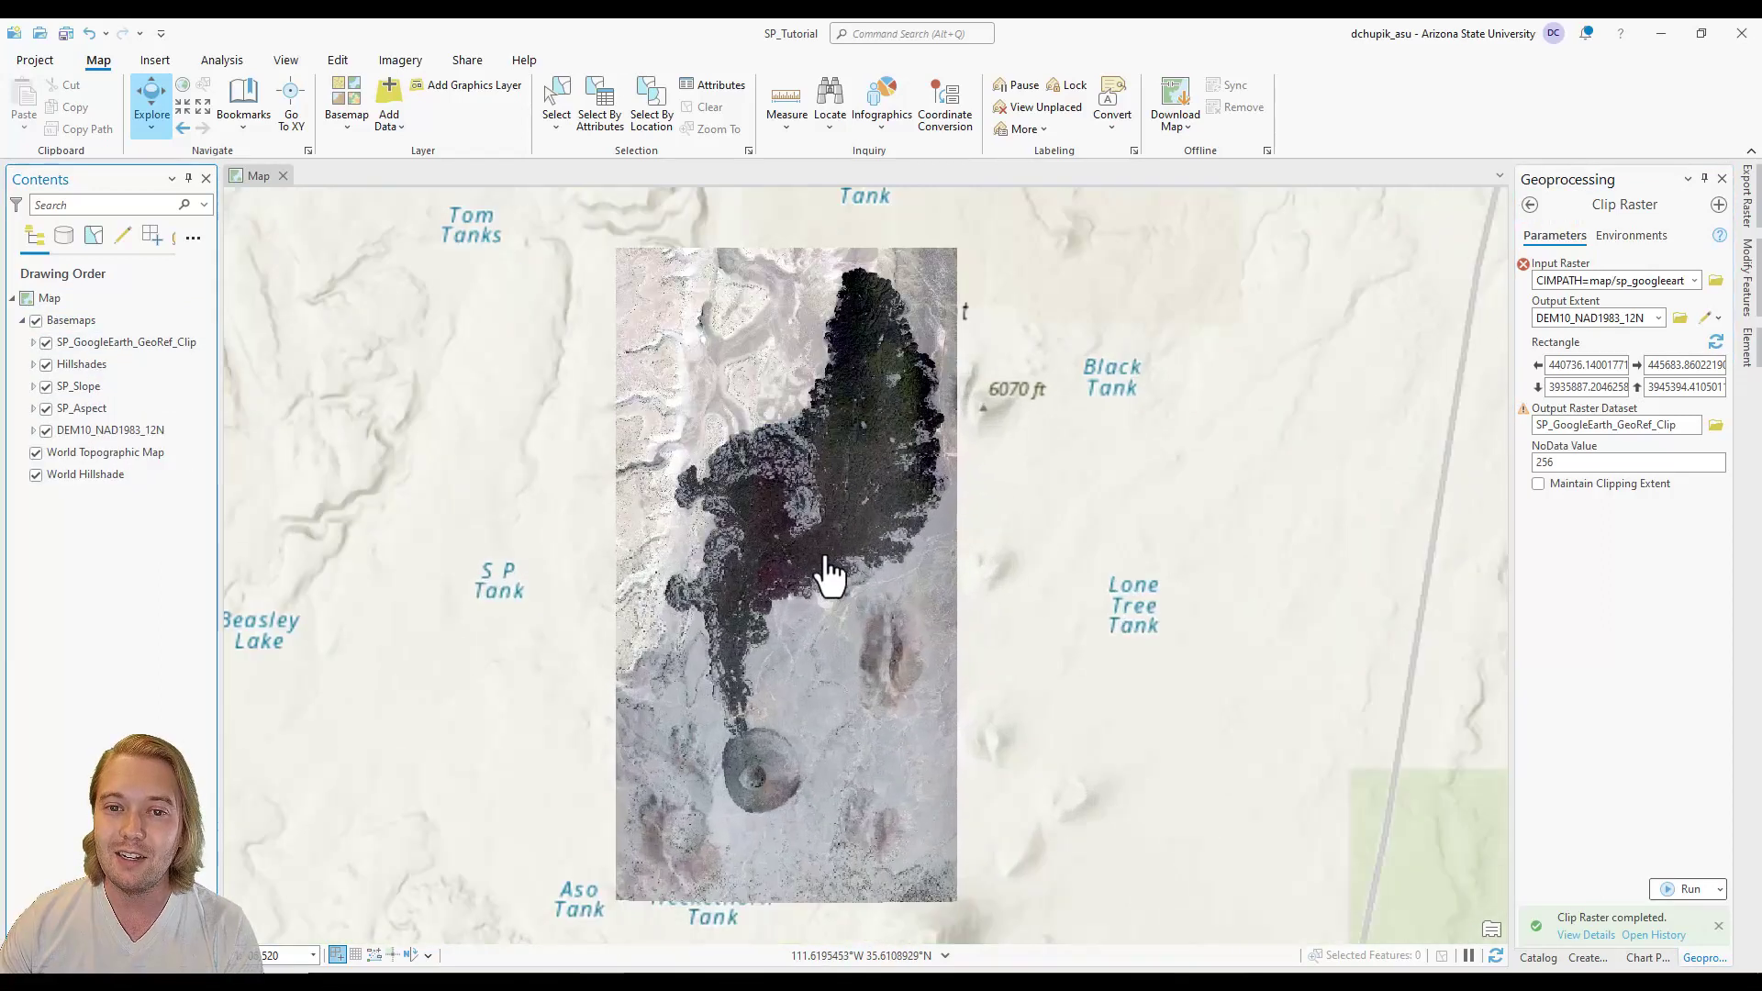
pyautogui.moveTo(787, 596); pyautogui.dragTo(803, 554)
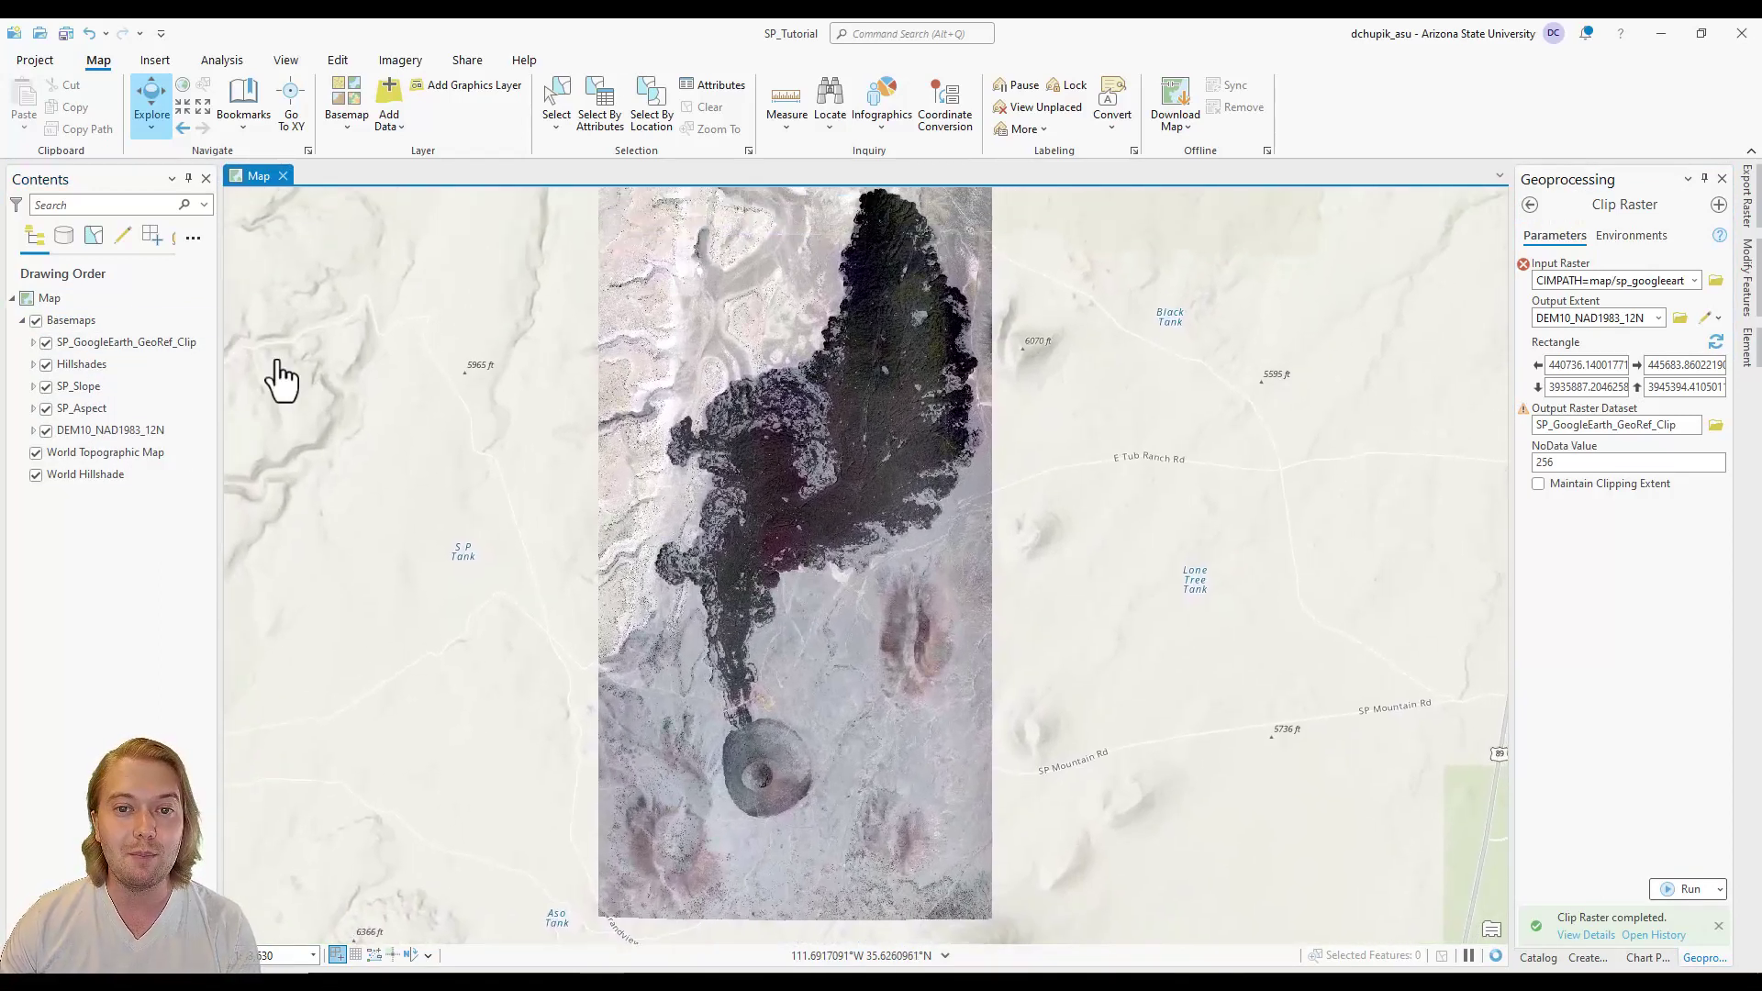
pyautogui.click(46, 341)
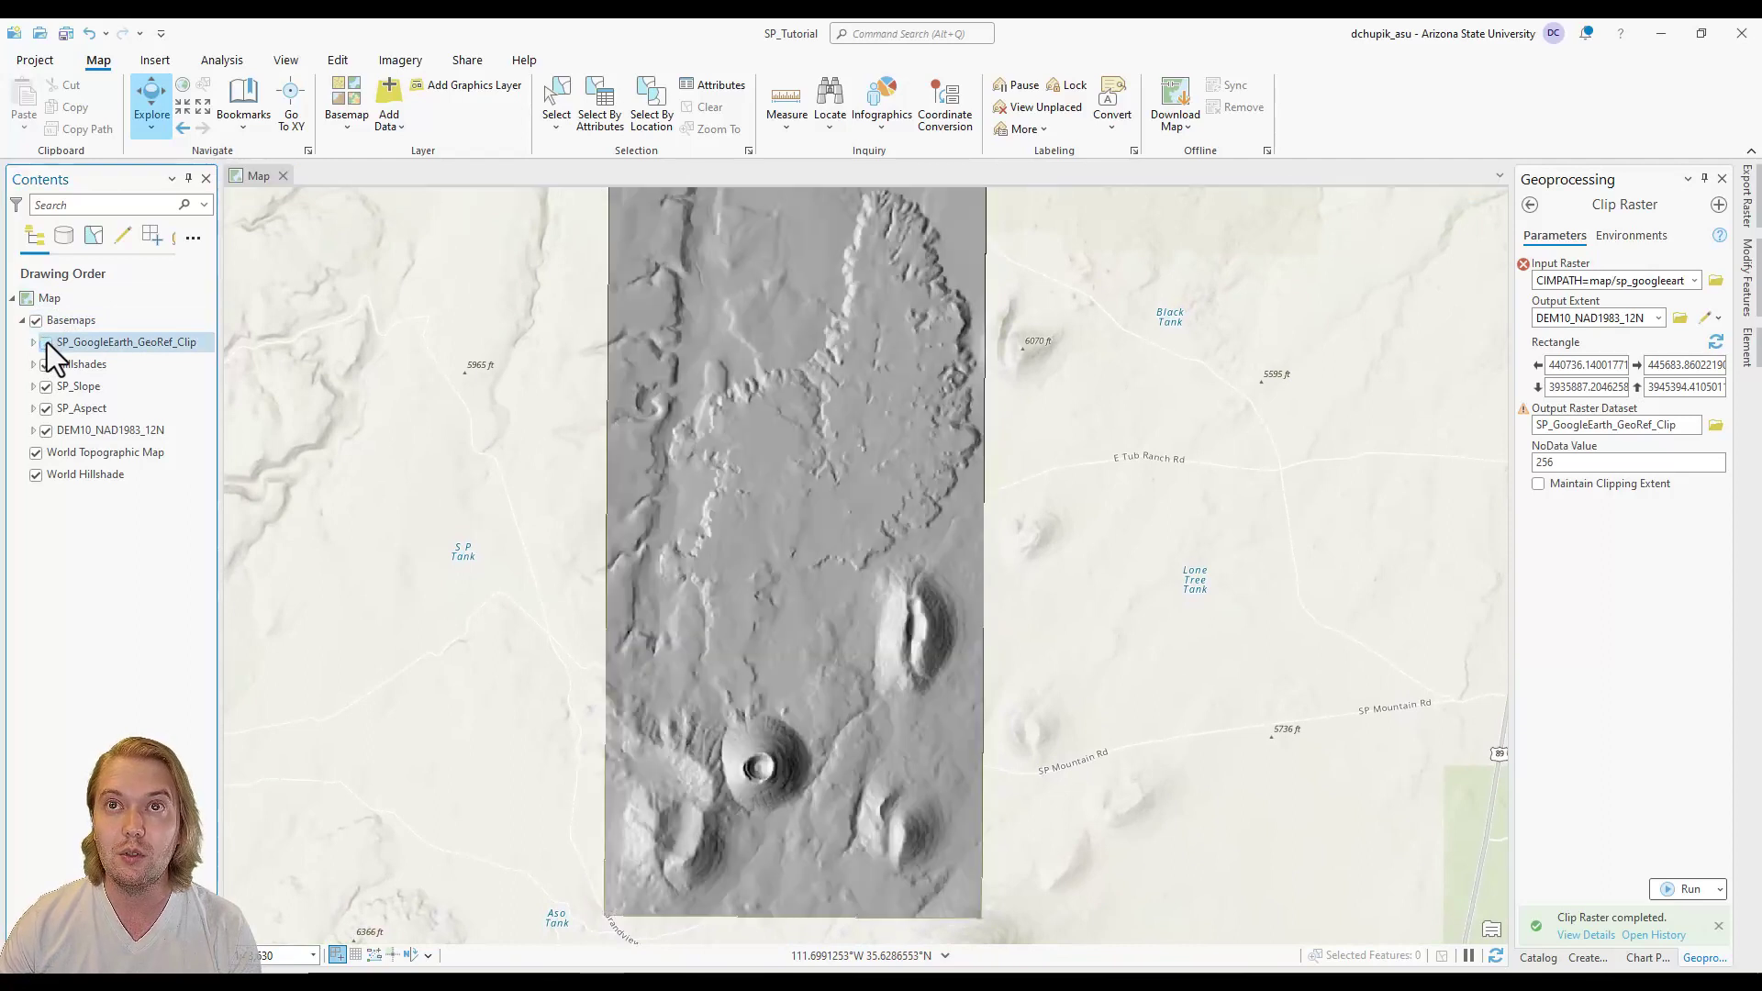
pyautogui.click(46, 341)
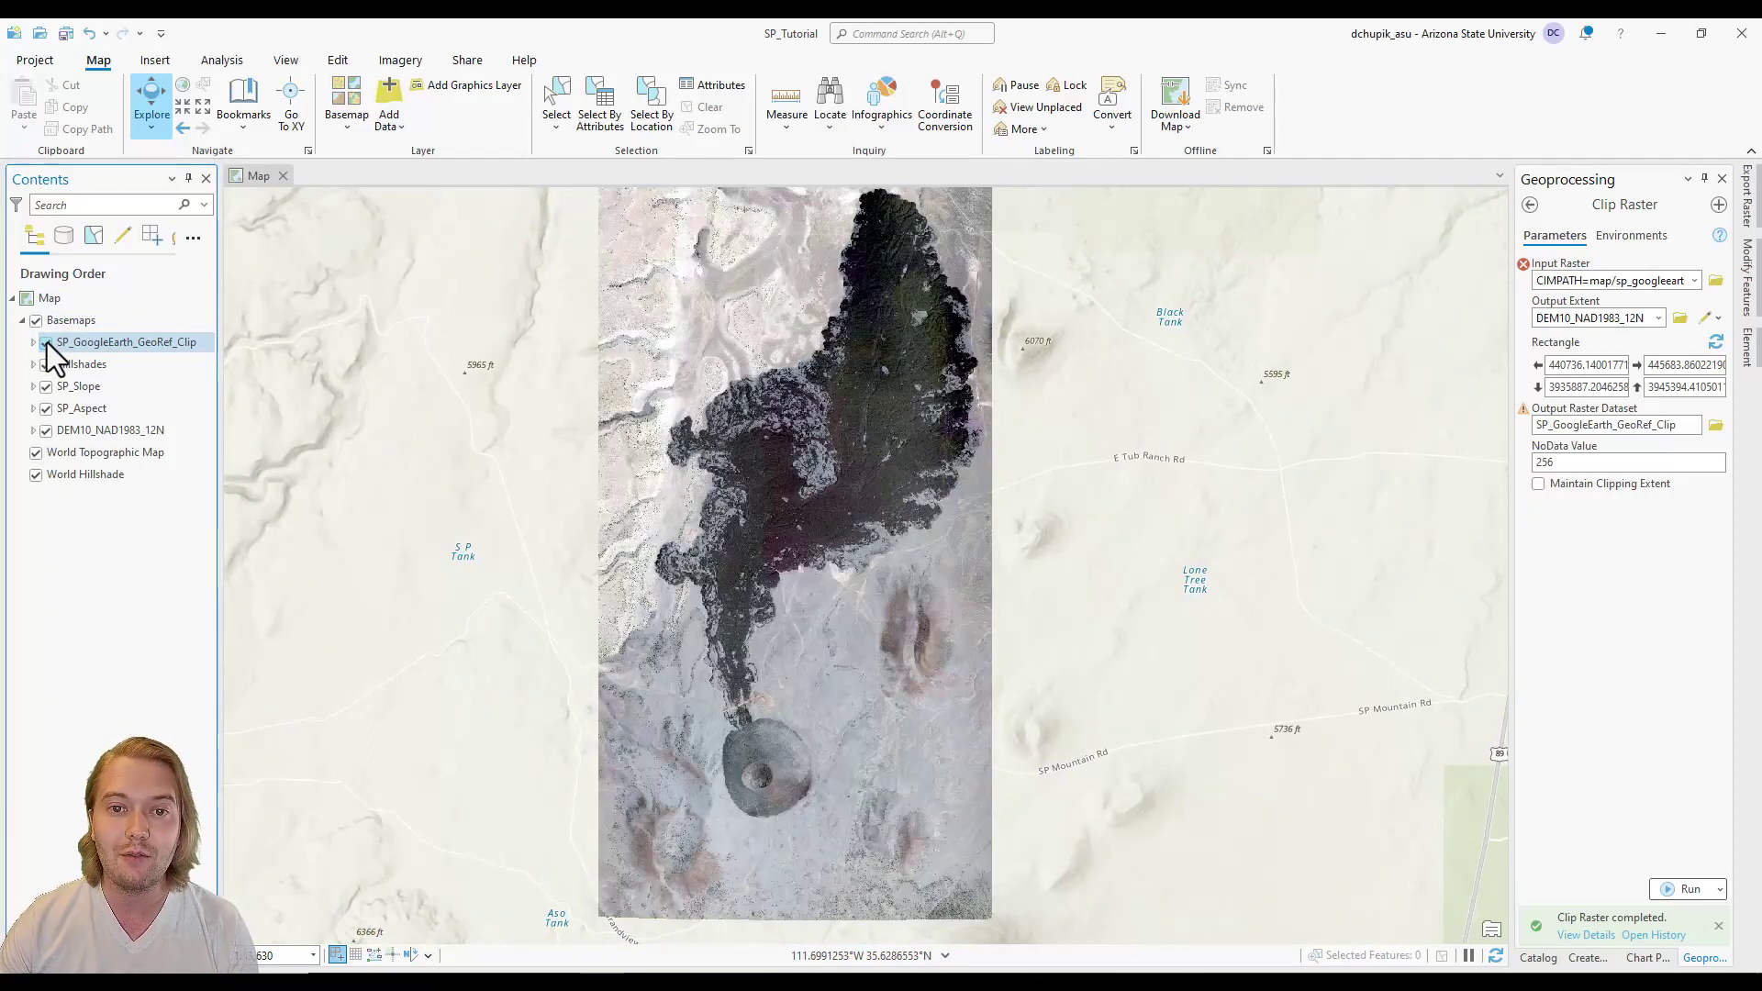